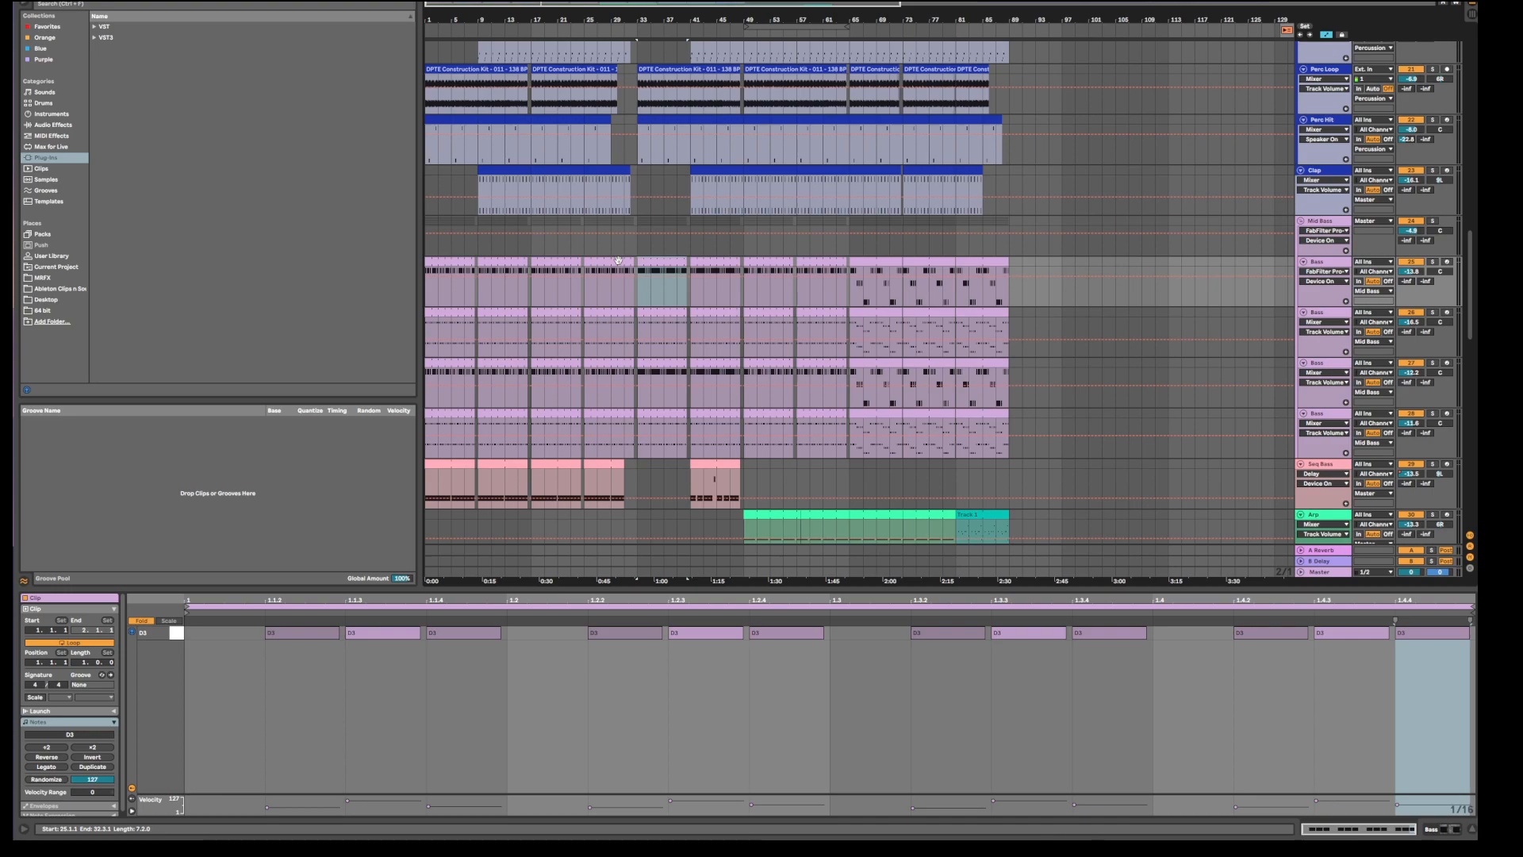
Scroll the arrangement and compare bass clips at bars 25, 41 and 49 on both bass tracks.
scroll(664, 292, down, 2)
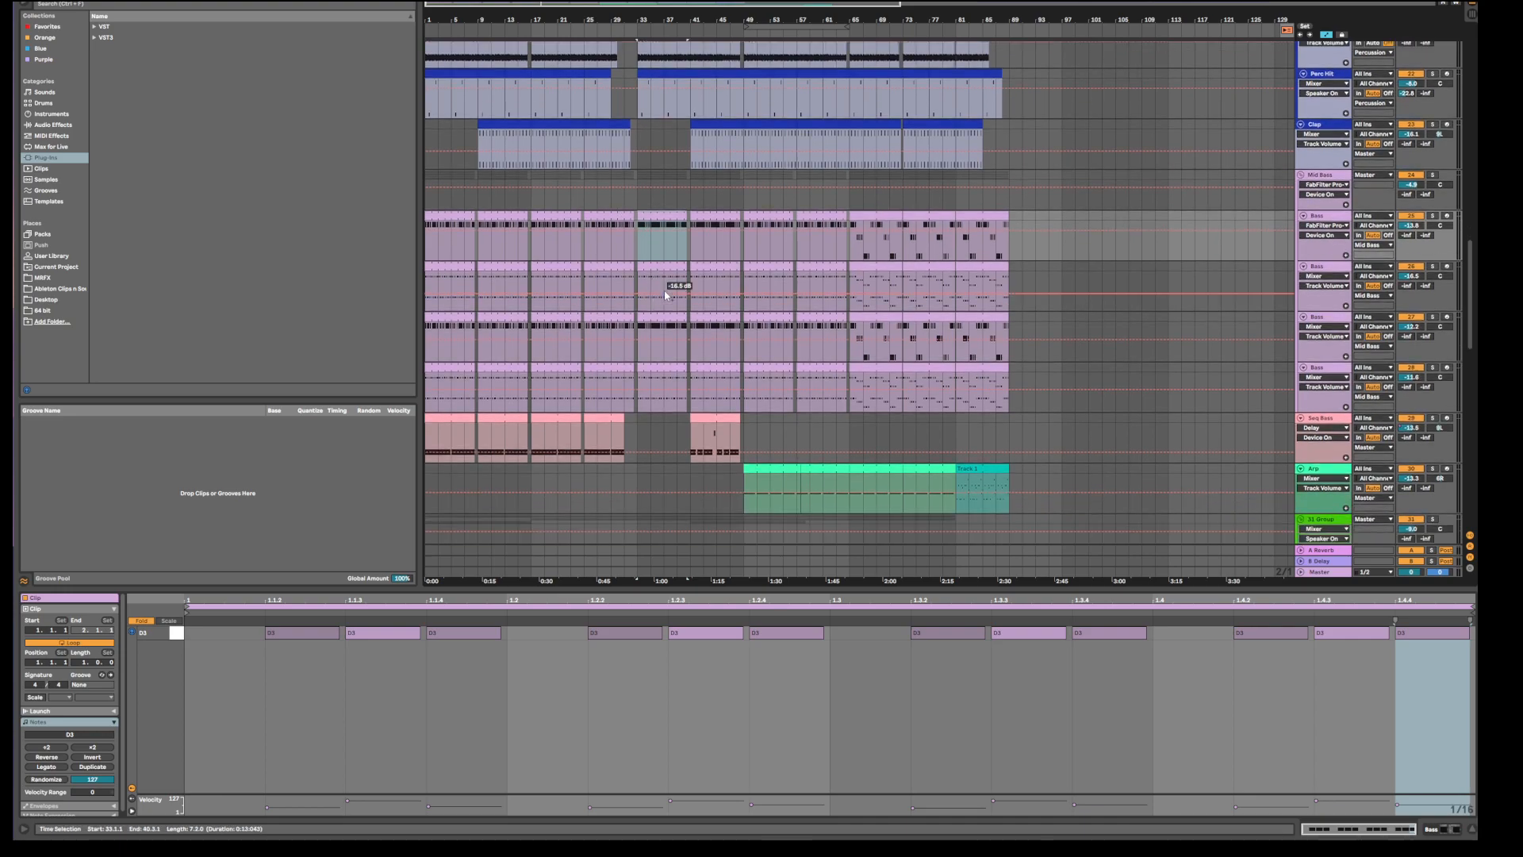
scroll(672, 313, up, 2)
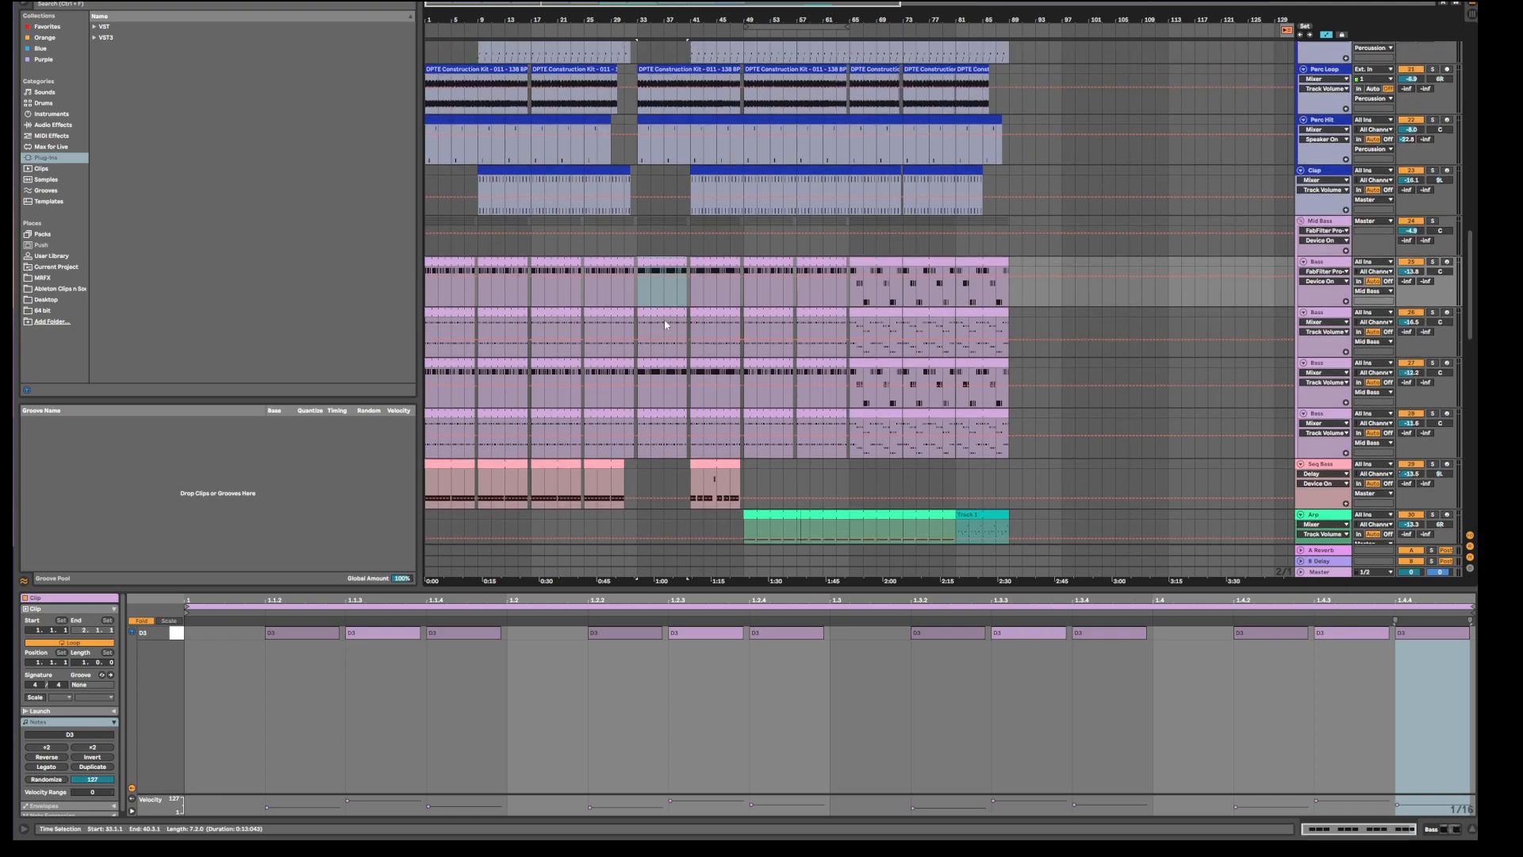
scroll(665, 324, down, 4)
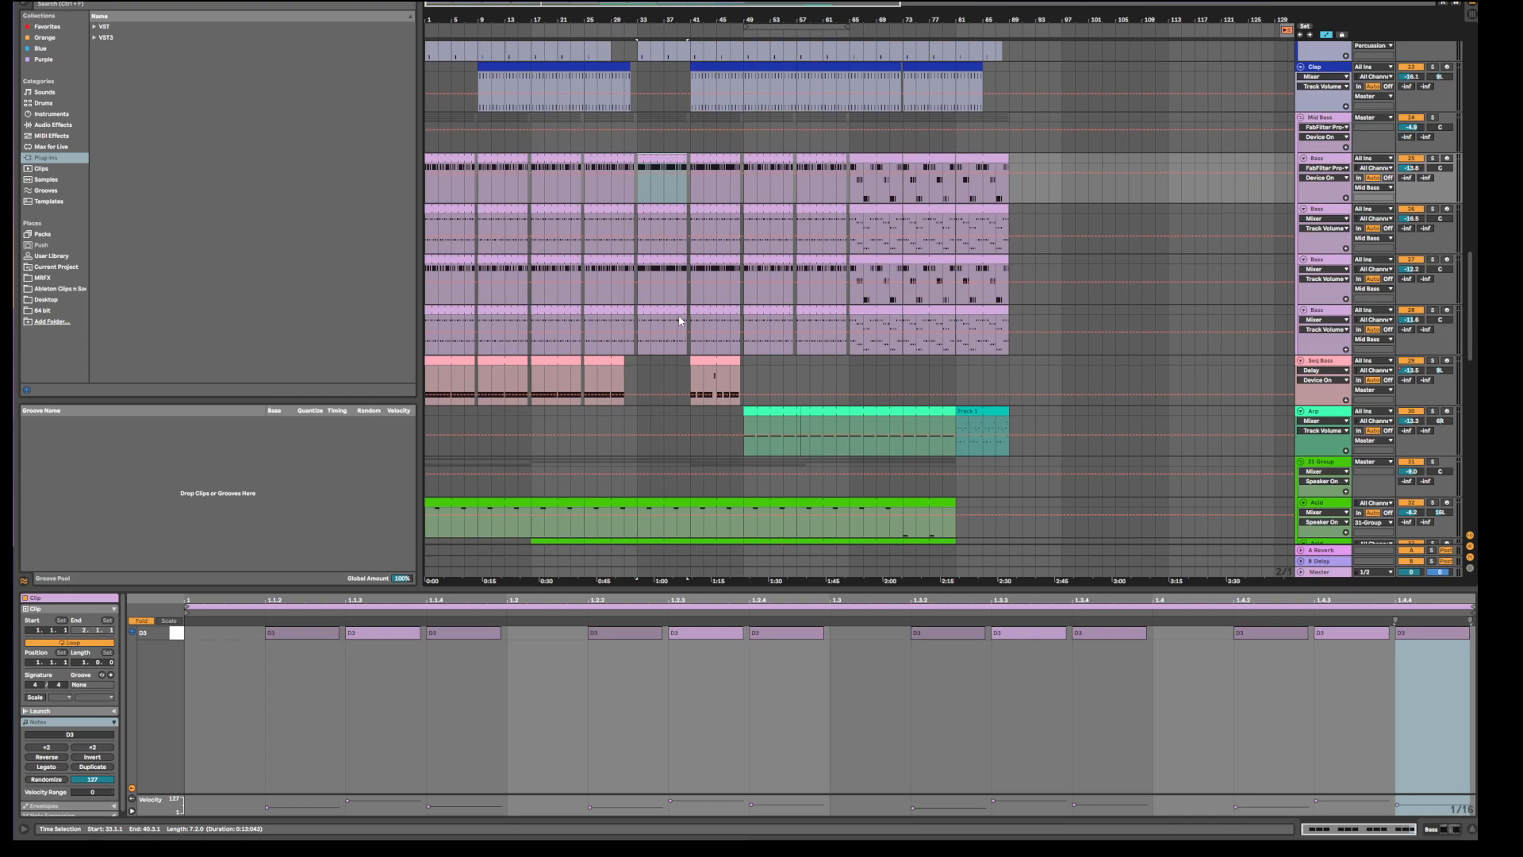
scroll(635, 365, up, 2)
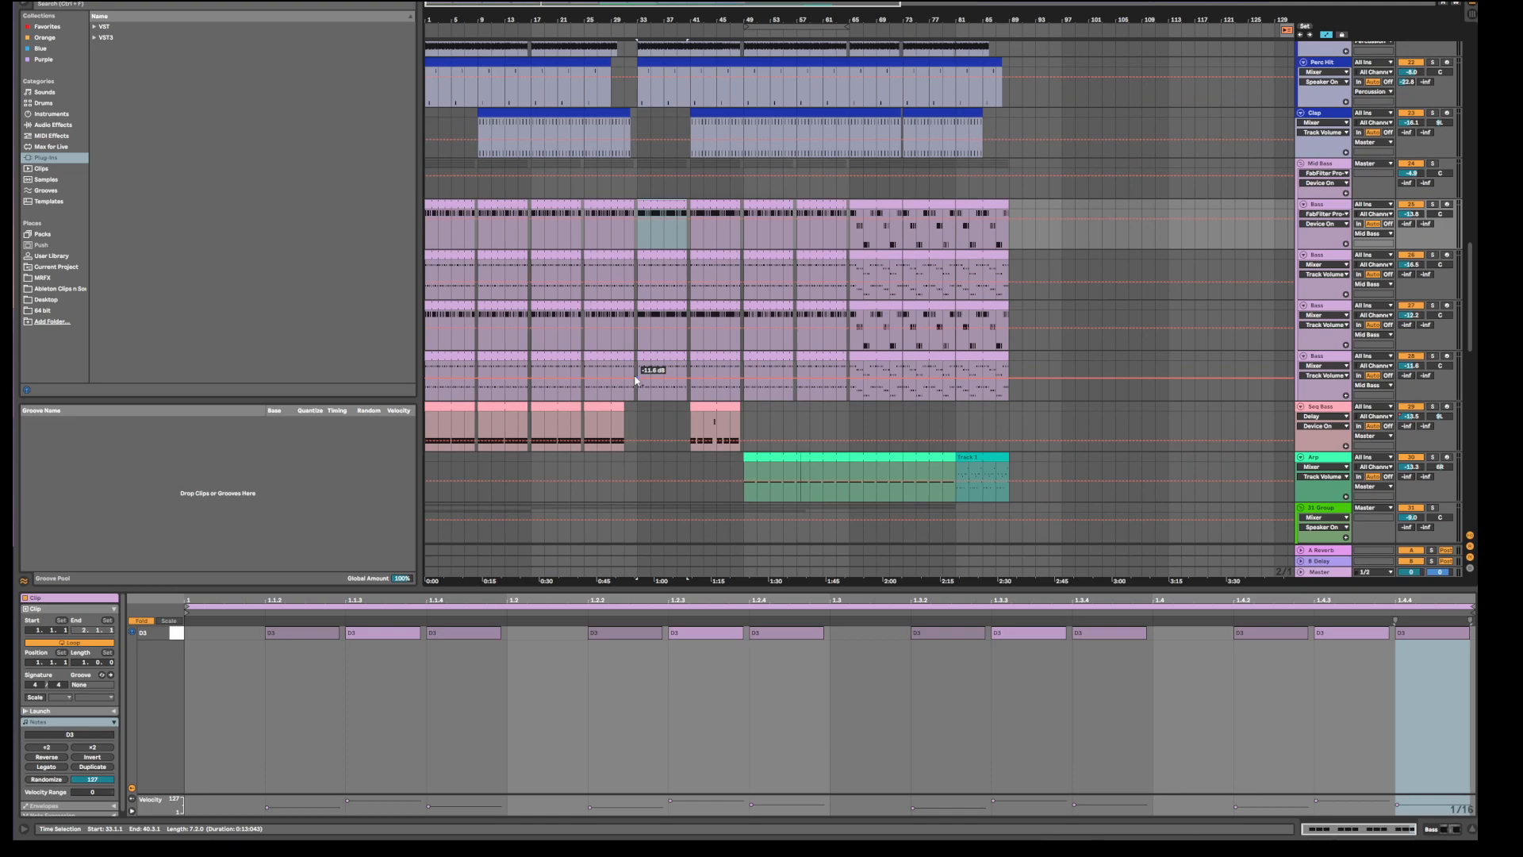
scroll(636, 380, up, 2)
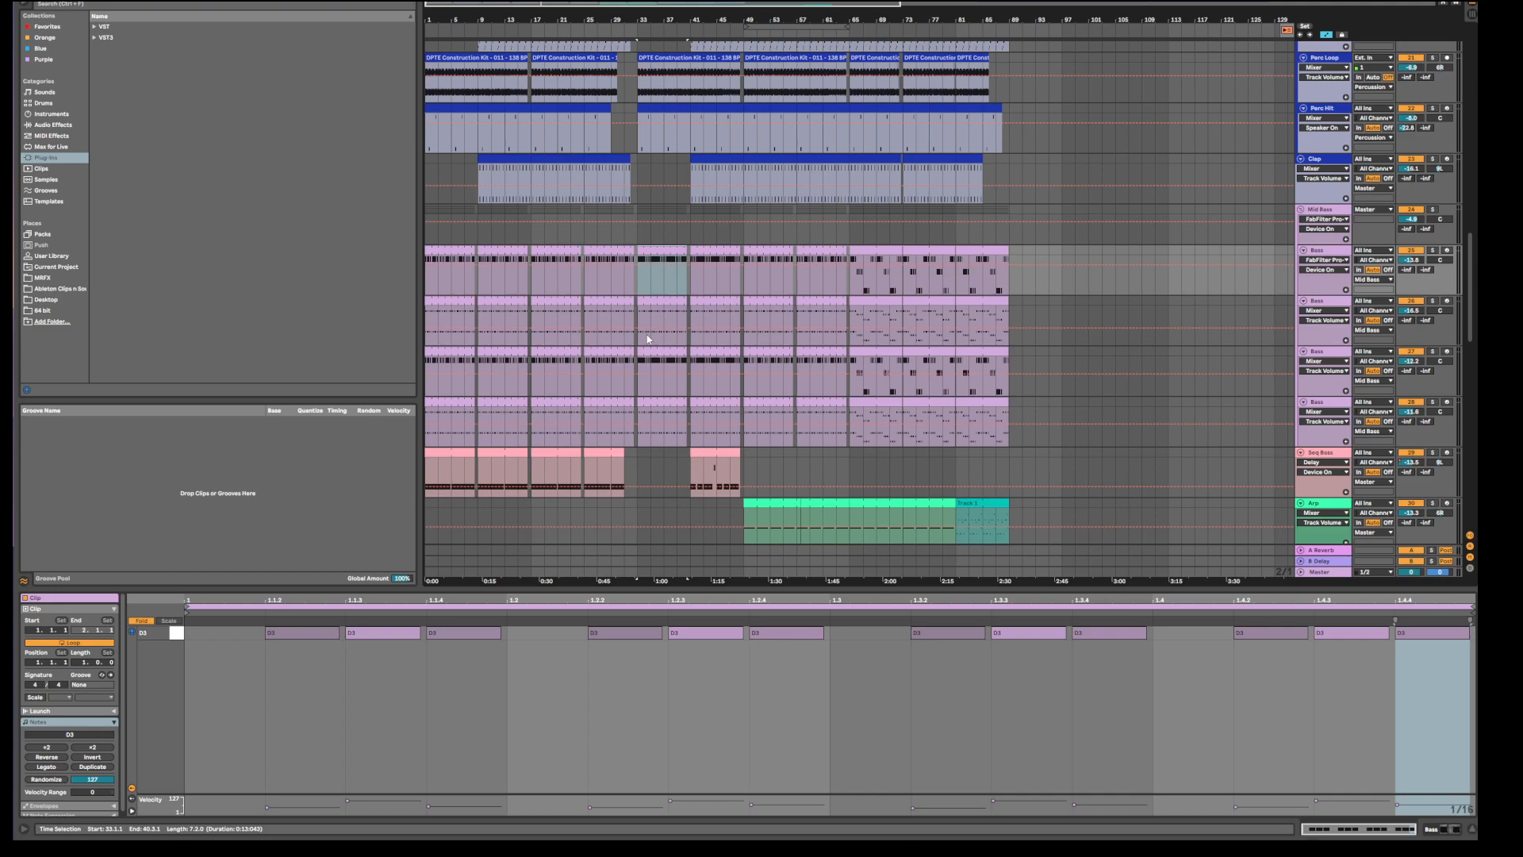
scroll(647, 339, up, 1)
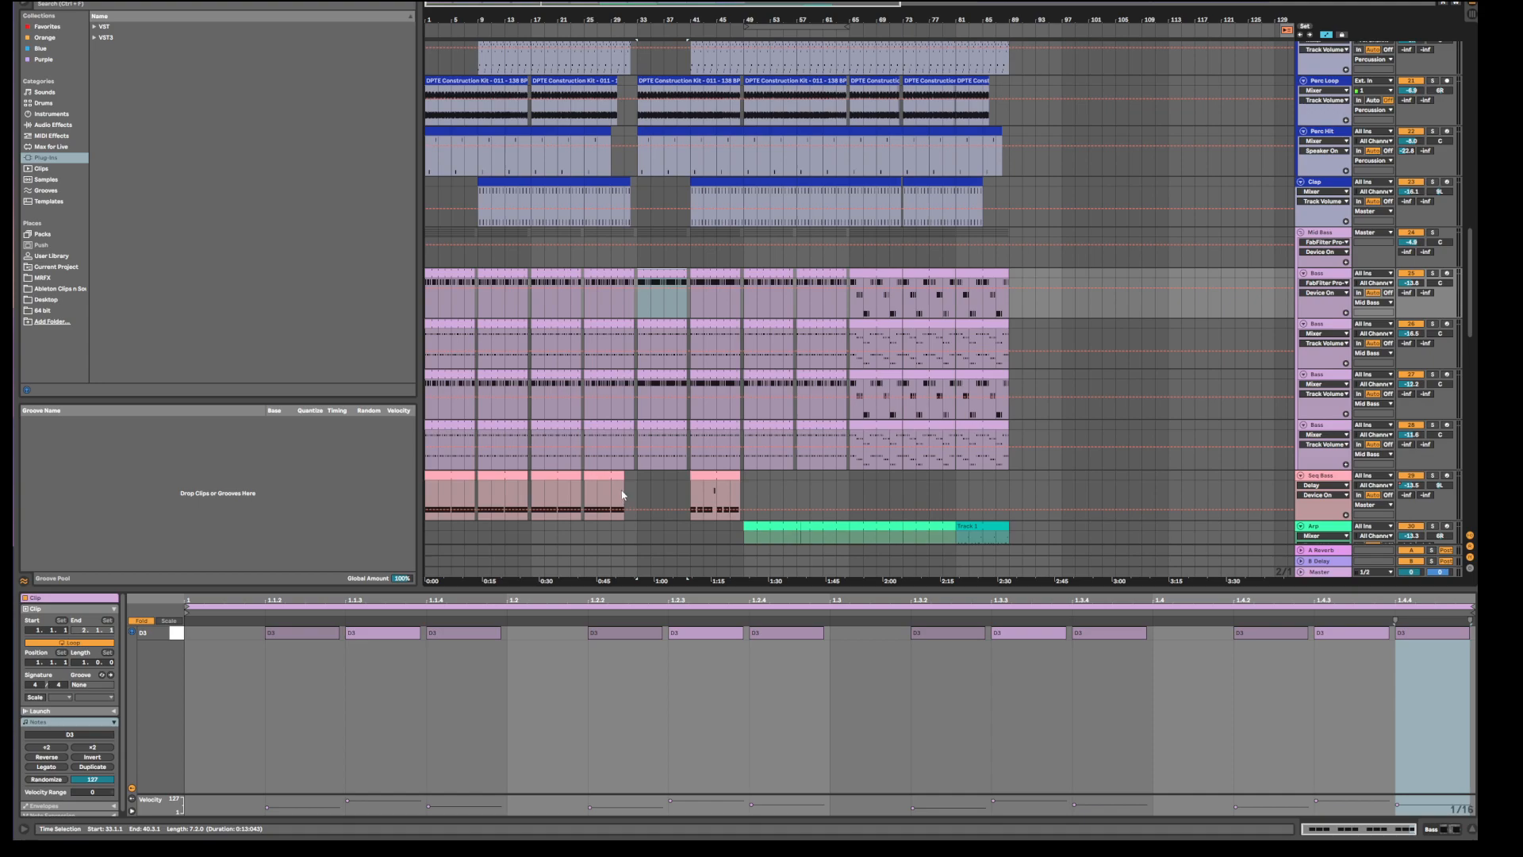
click(562, 277)
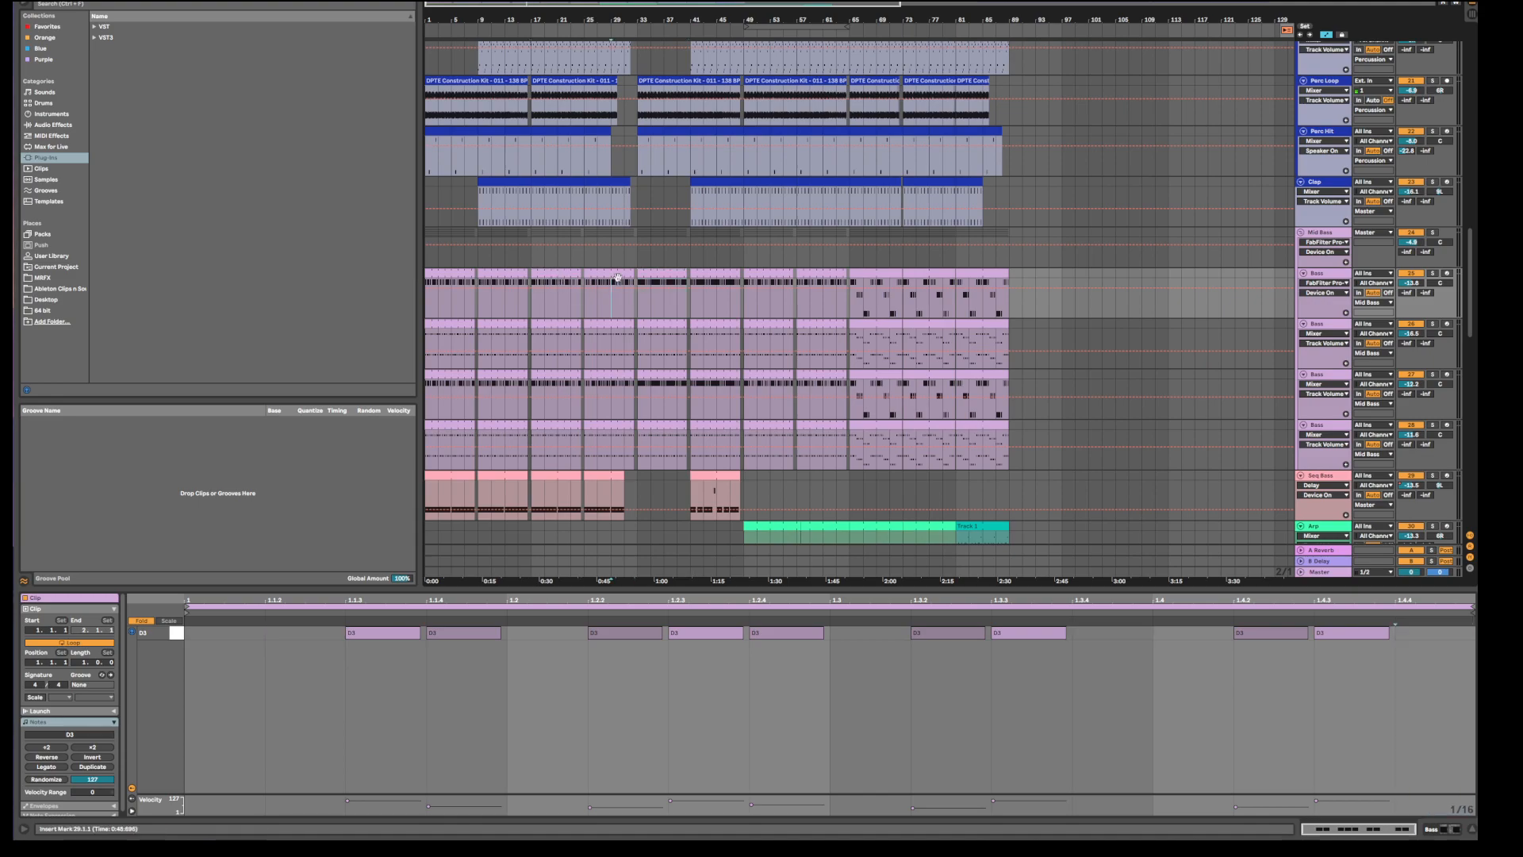
click(664, 276)
click(610, 323)
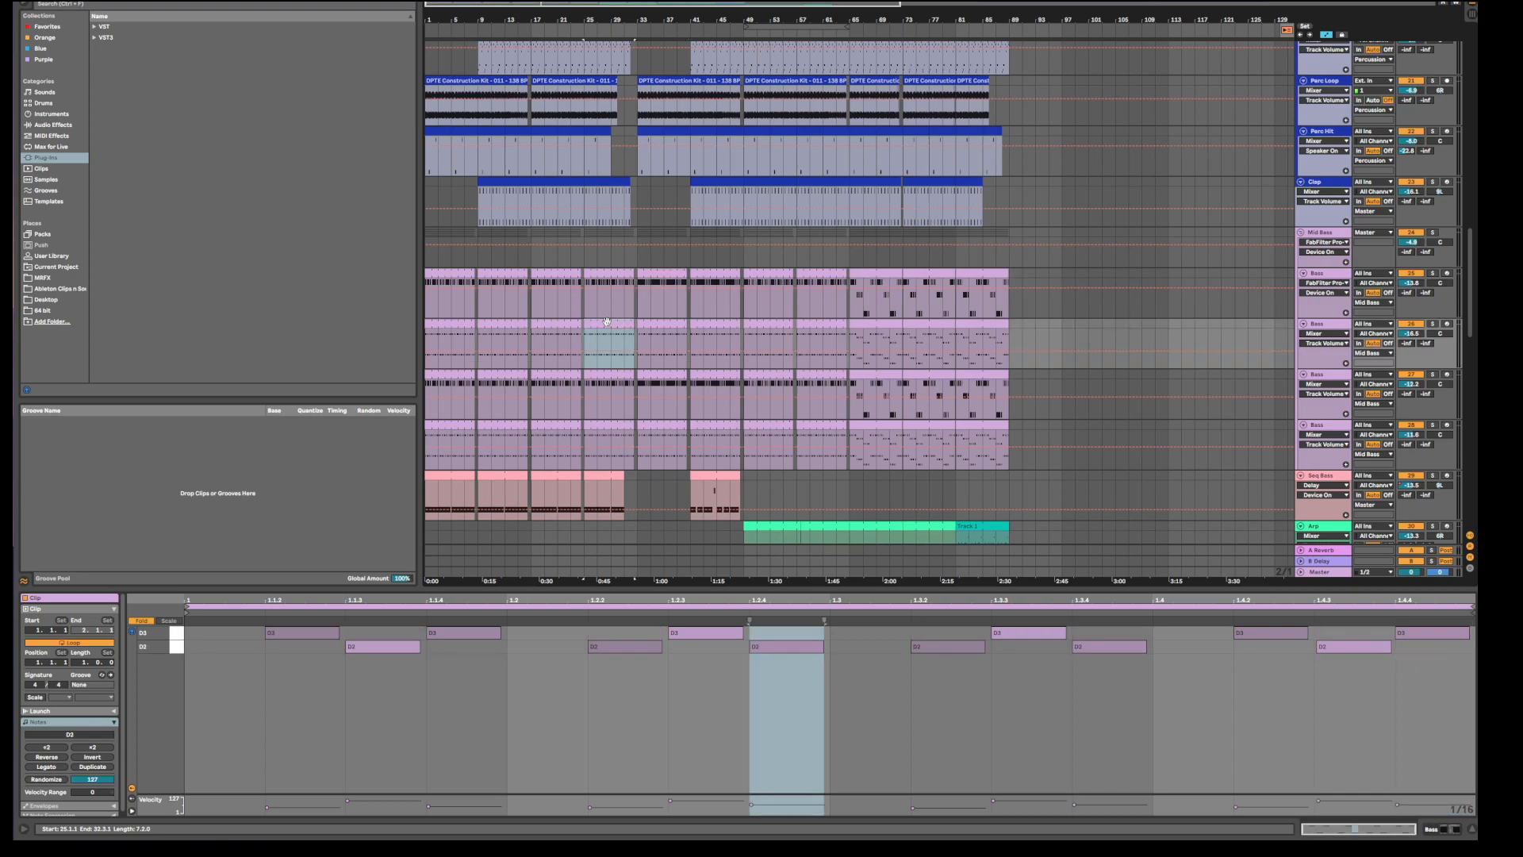
click(710, 322)
click(721, 276)
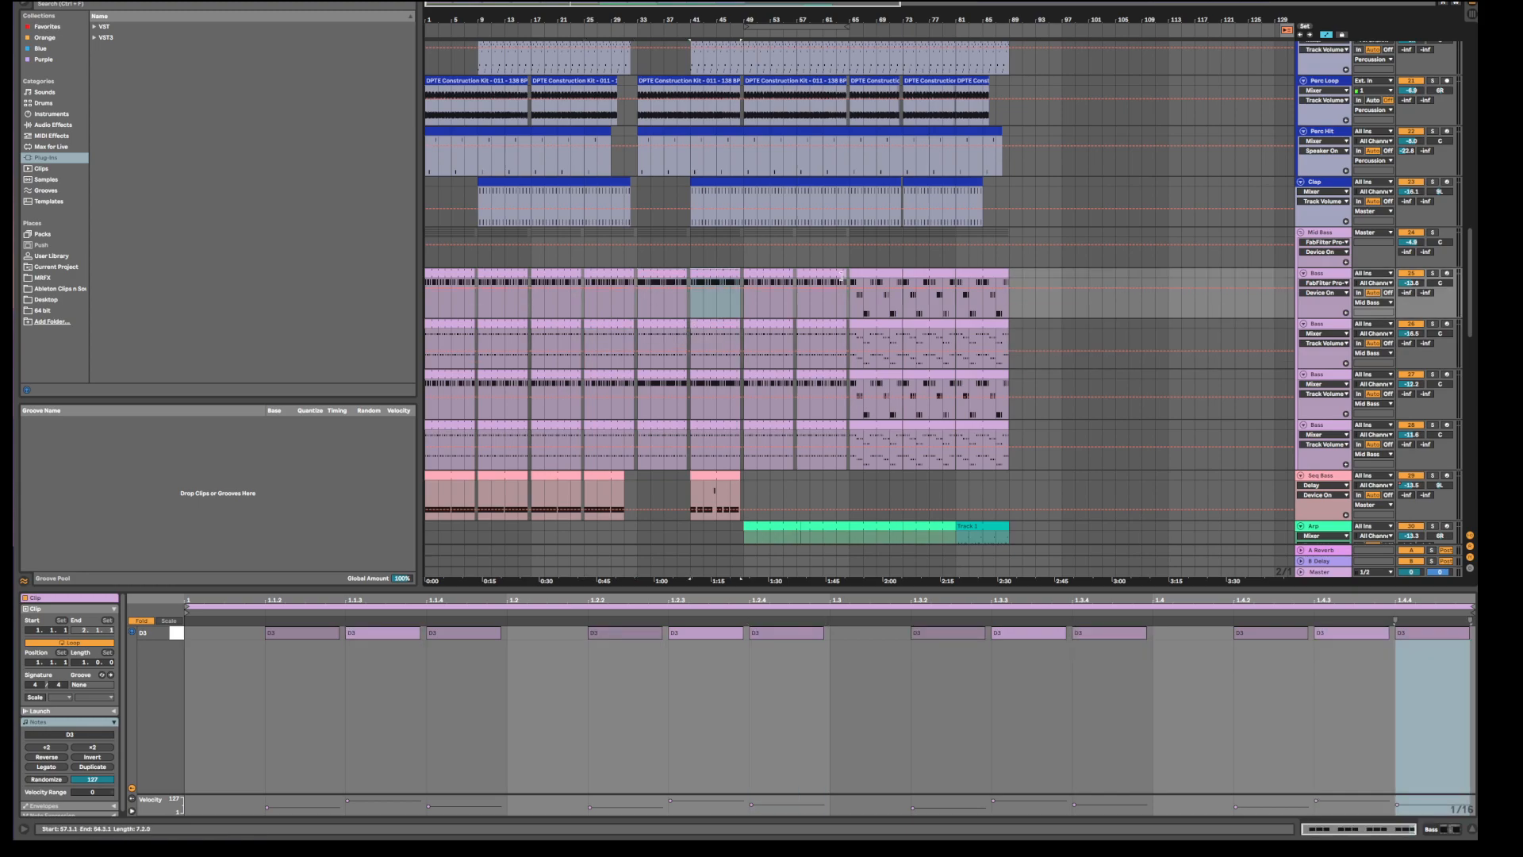
click(773, 273)
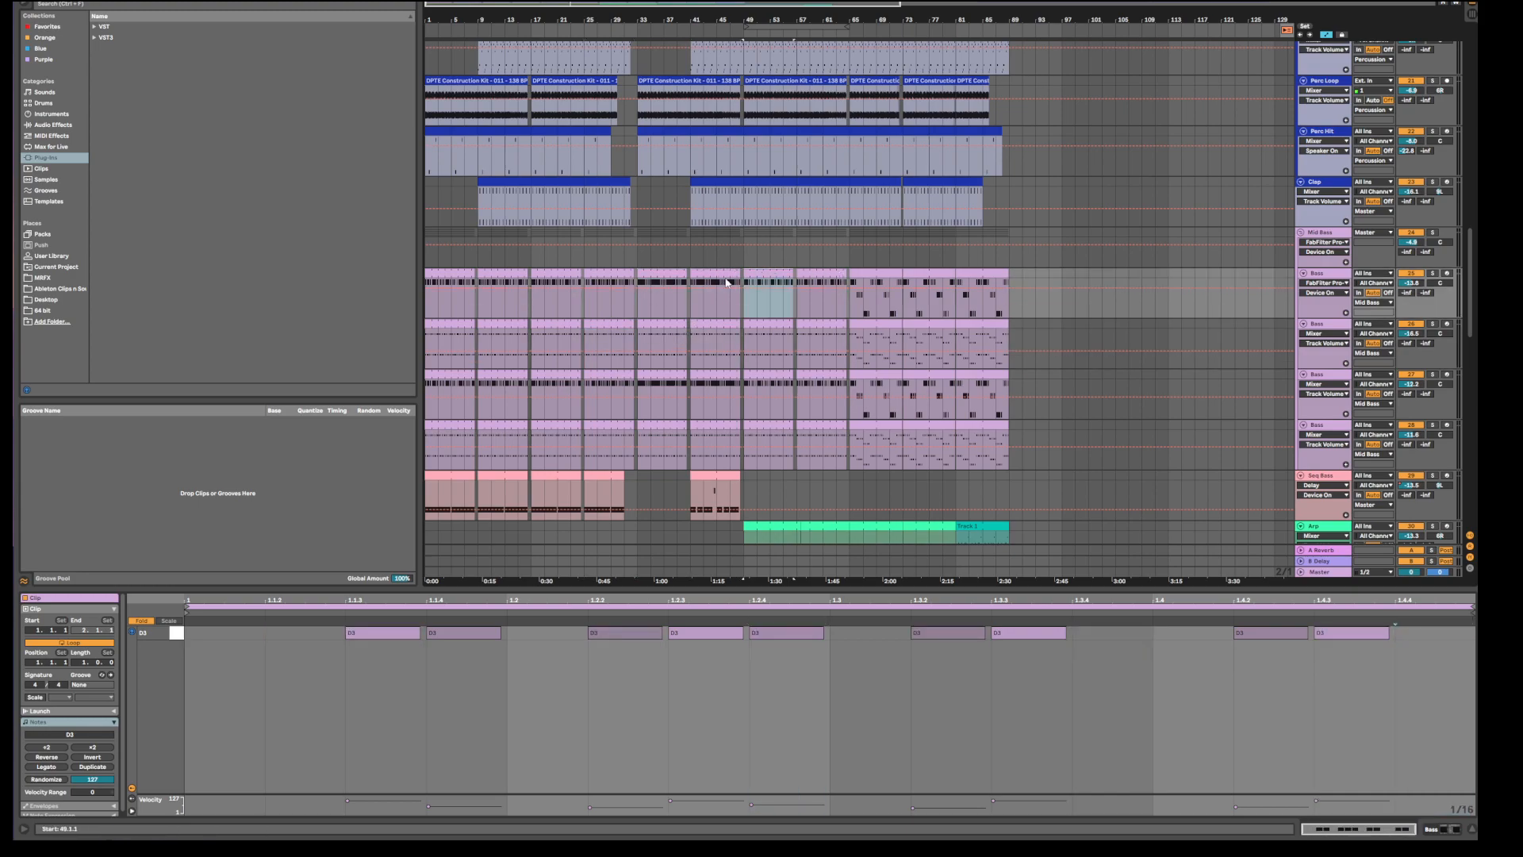
Step back through the second bass row to bar 9, then show the first track's bars 17–24 clip.
click(714, 324)
click(650, 322)
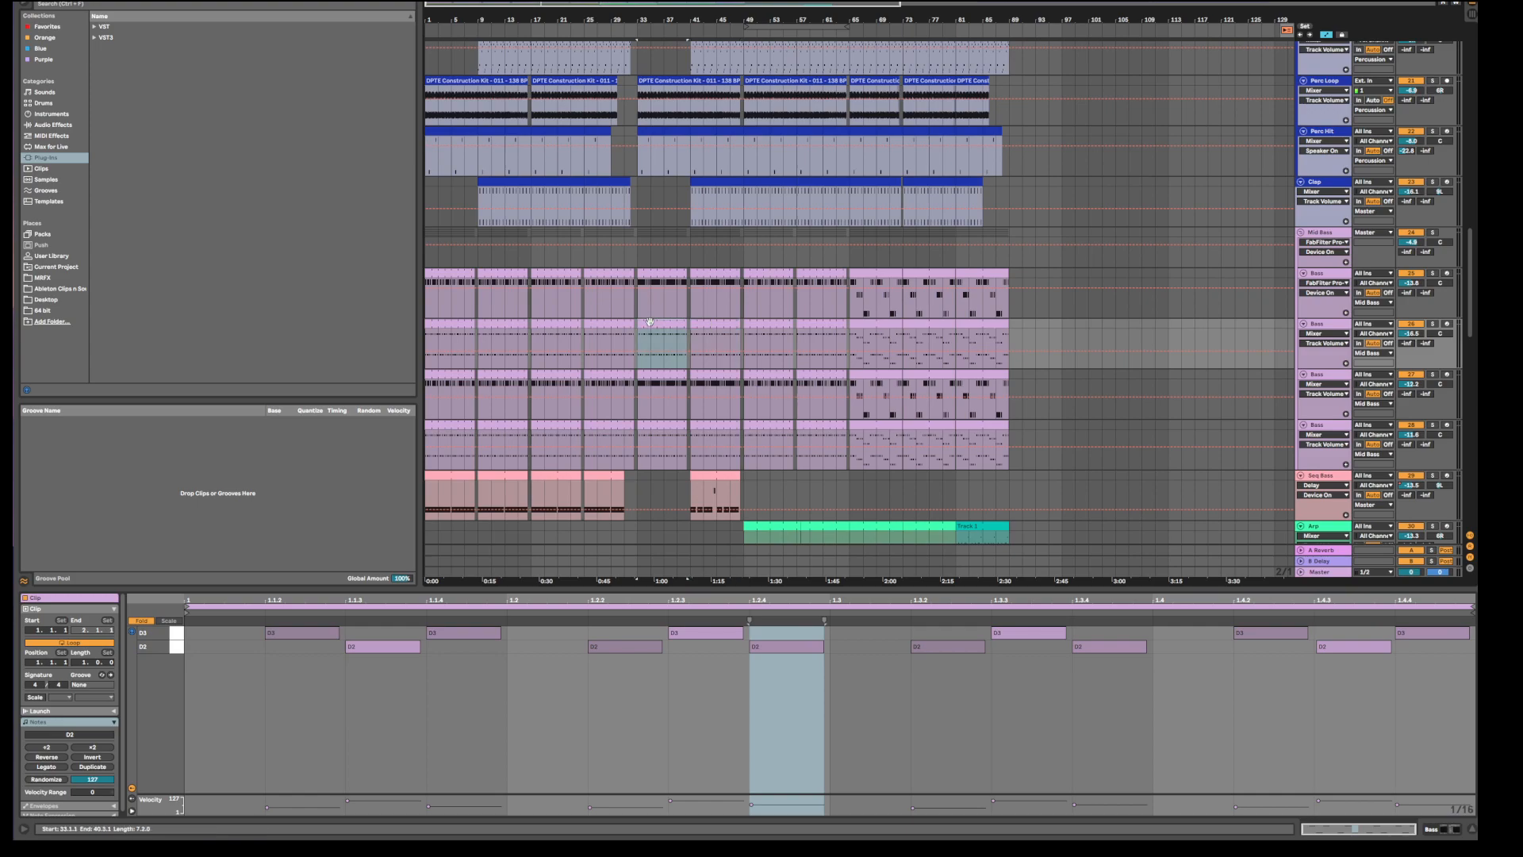
click(597, 322)
click(542, 324)
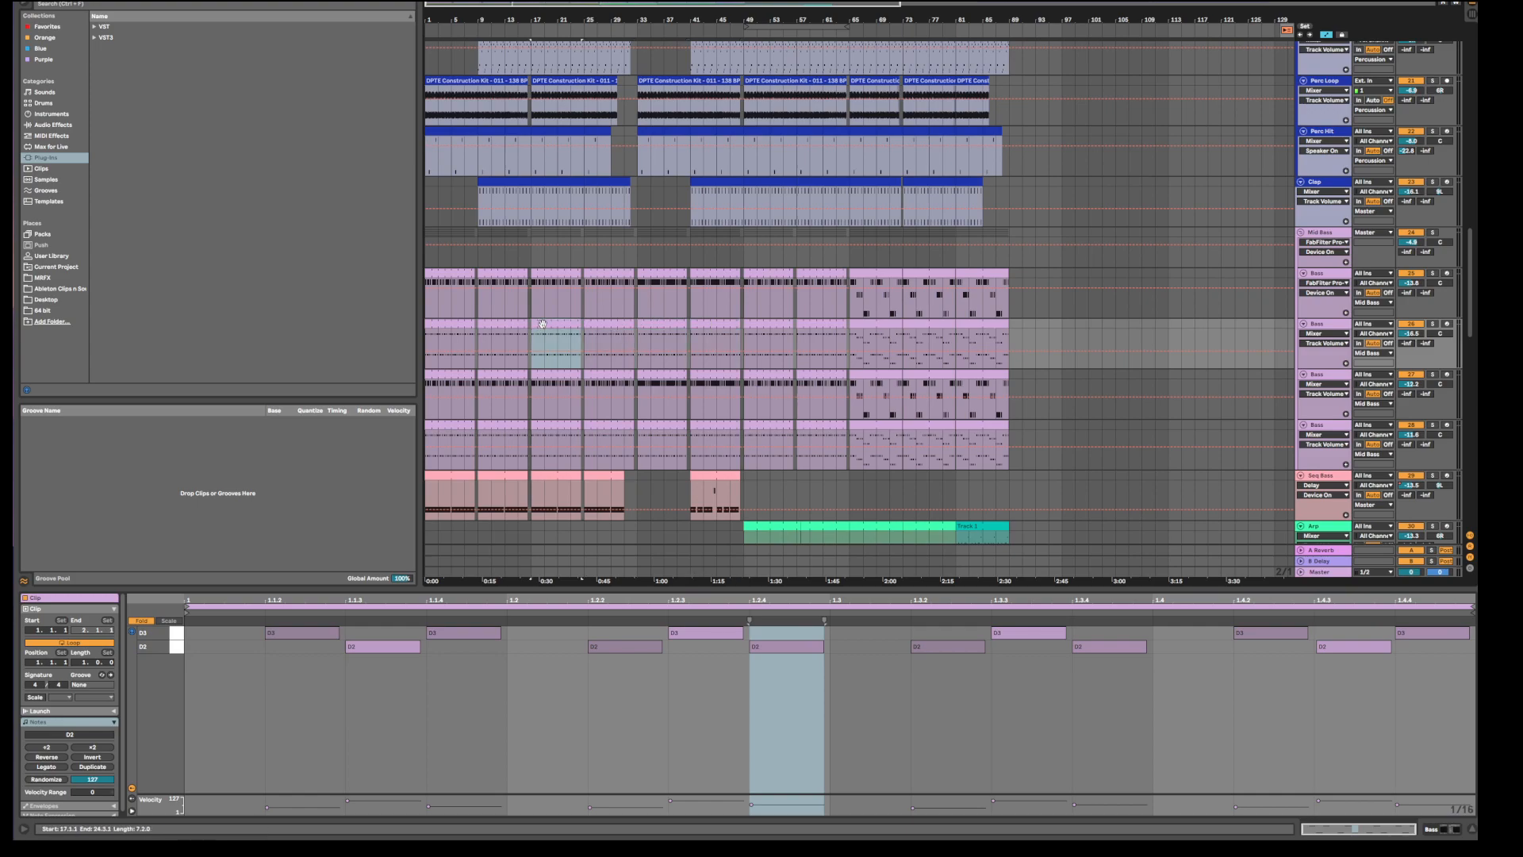
click(503, 322)
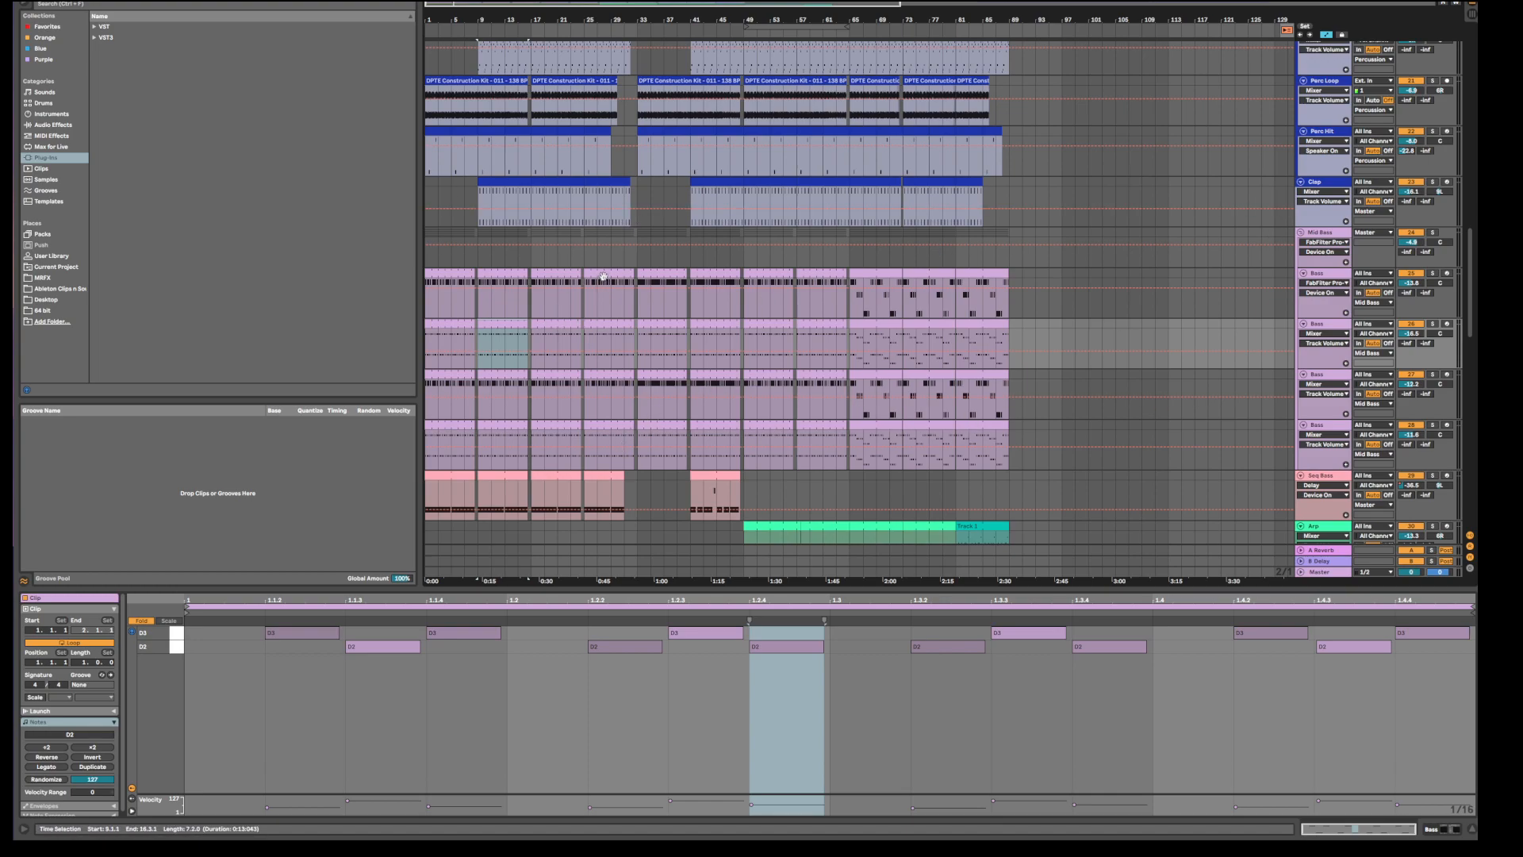
click(517, 271)
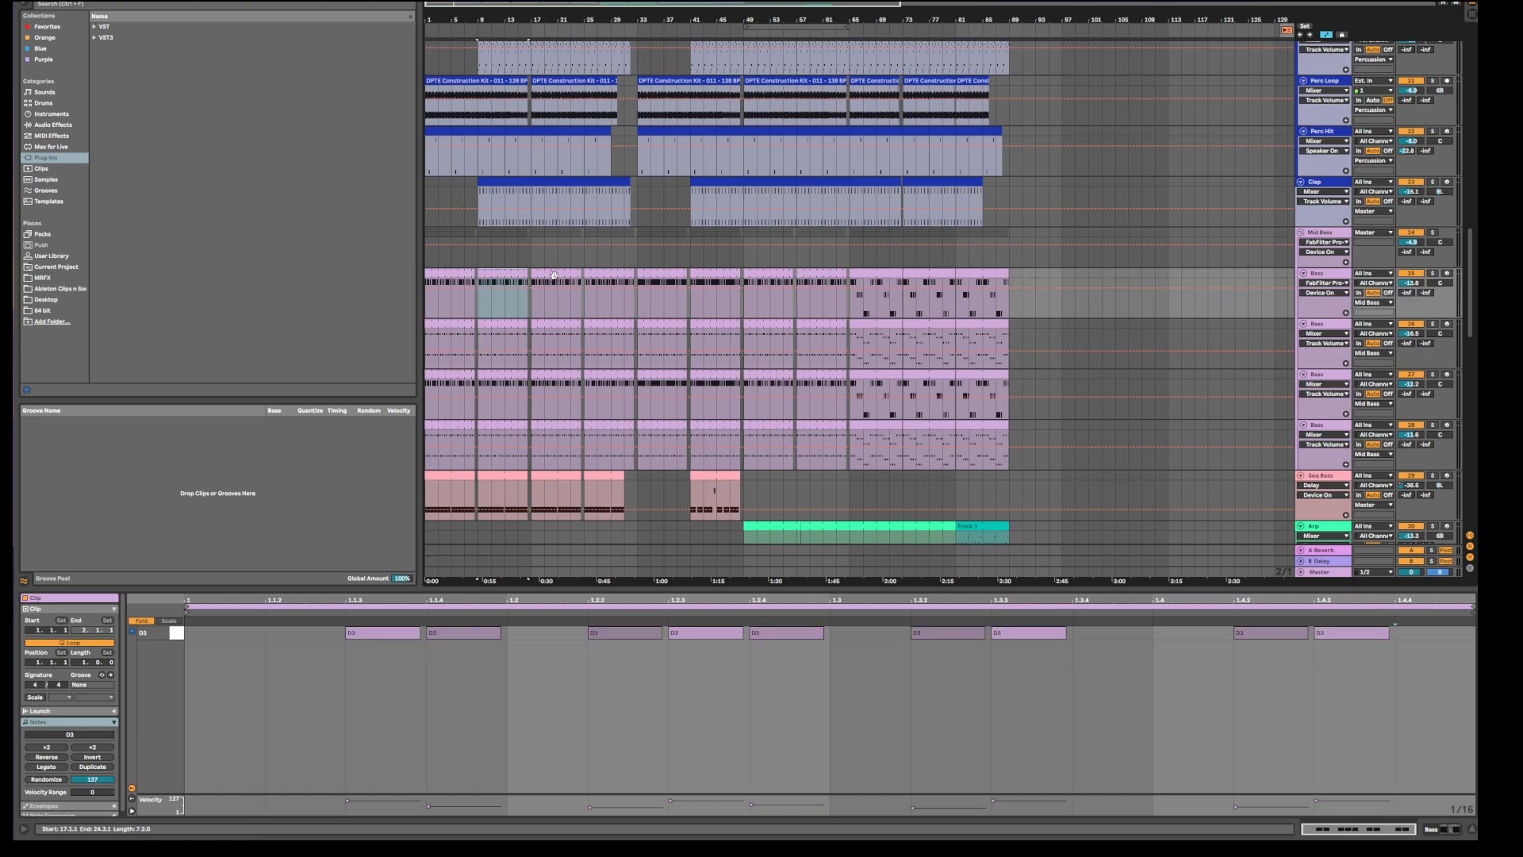
click(554, 274)
Play the arrangement to audition the bass, then view the second, third and fourth bass rows' clips.
key(space)
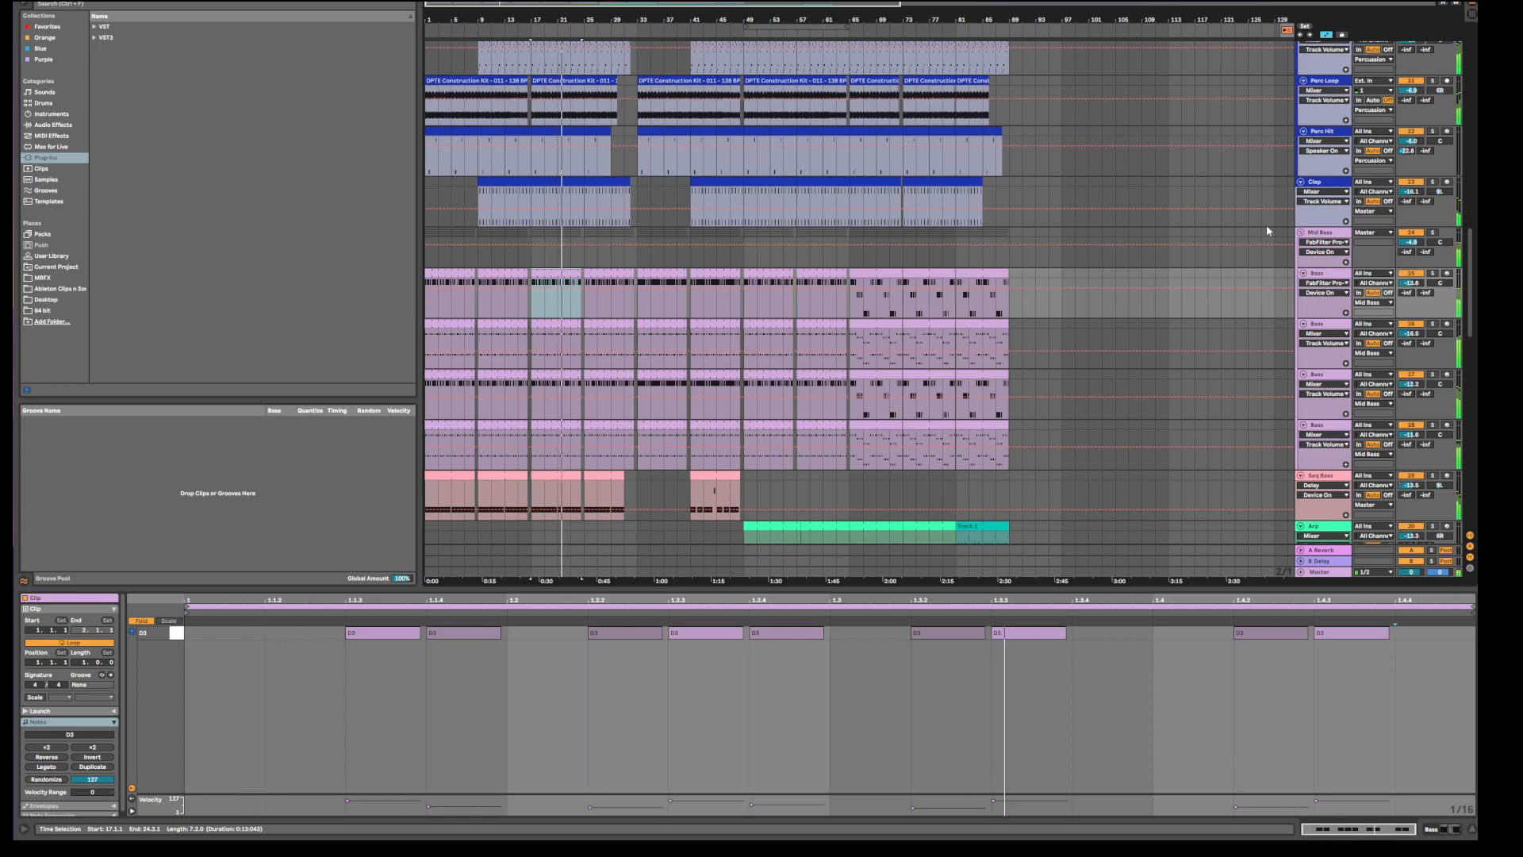
scroll(1056, 307, down, 1)
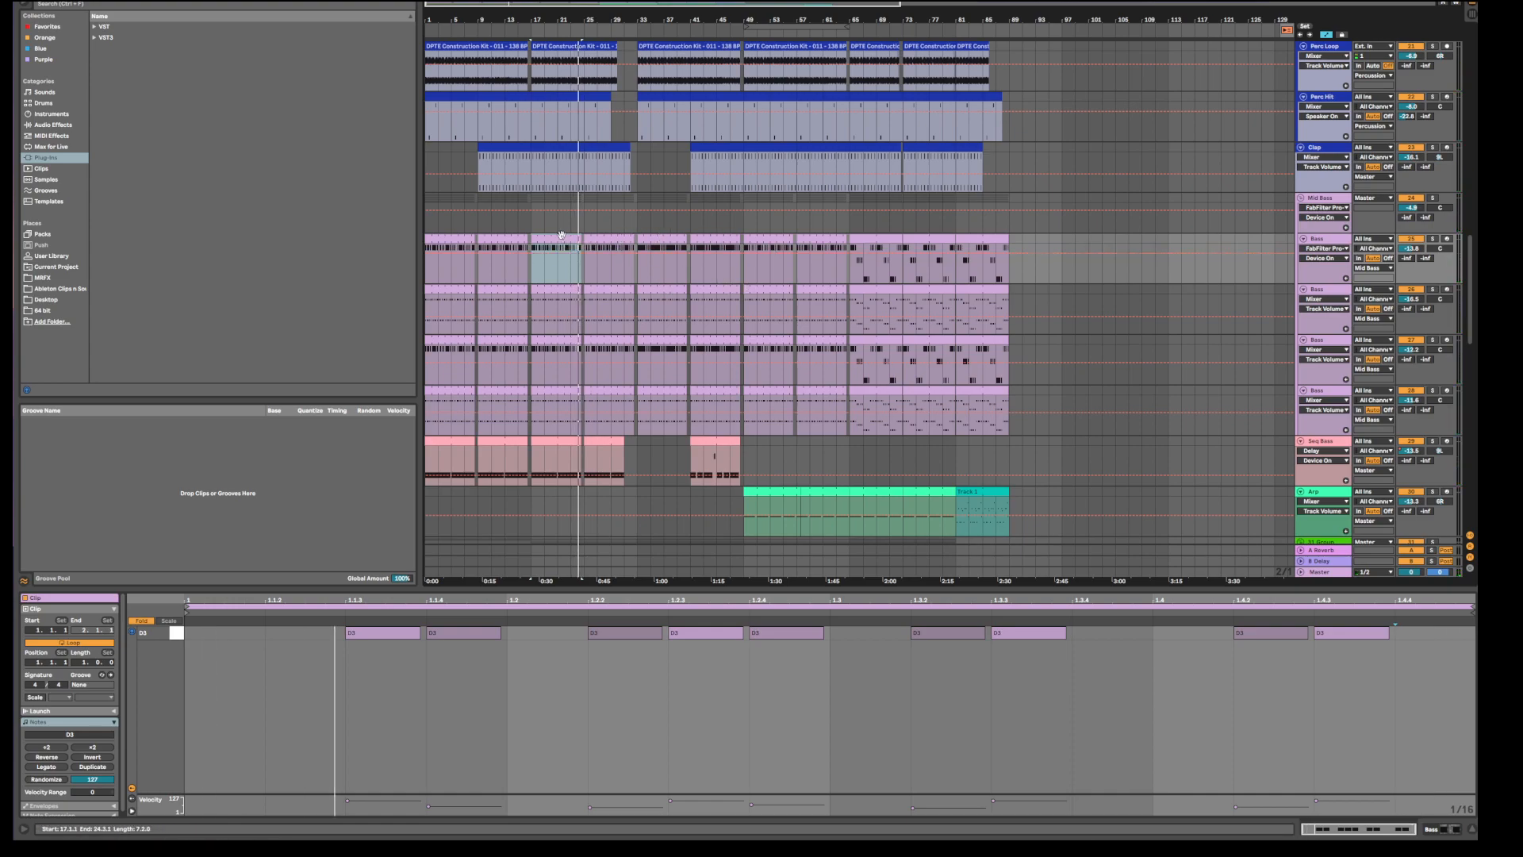
key(space)
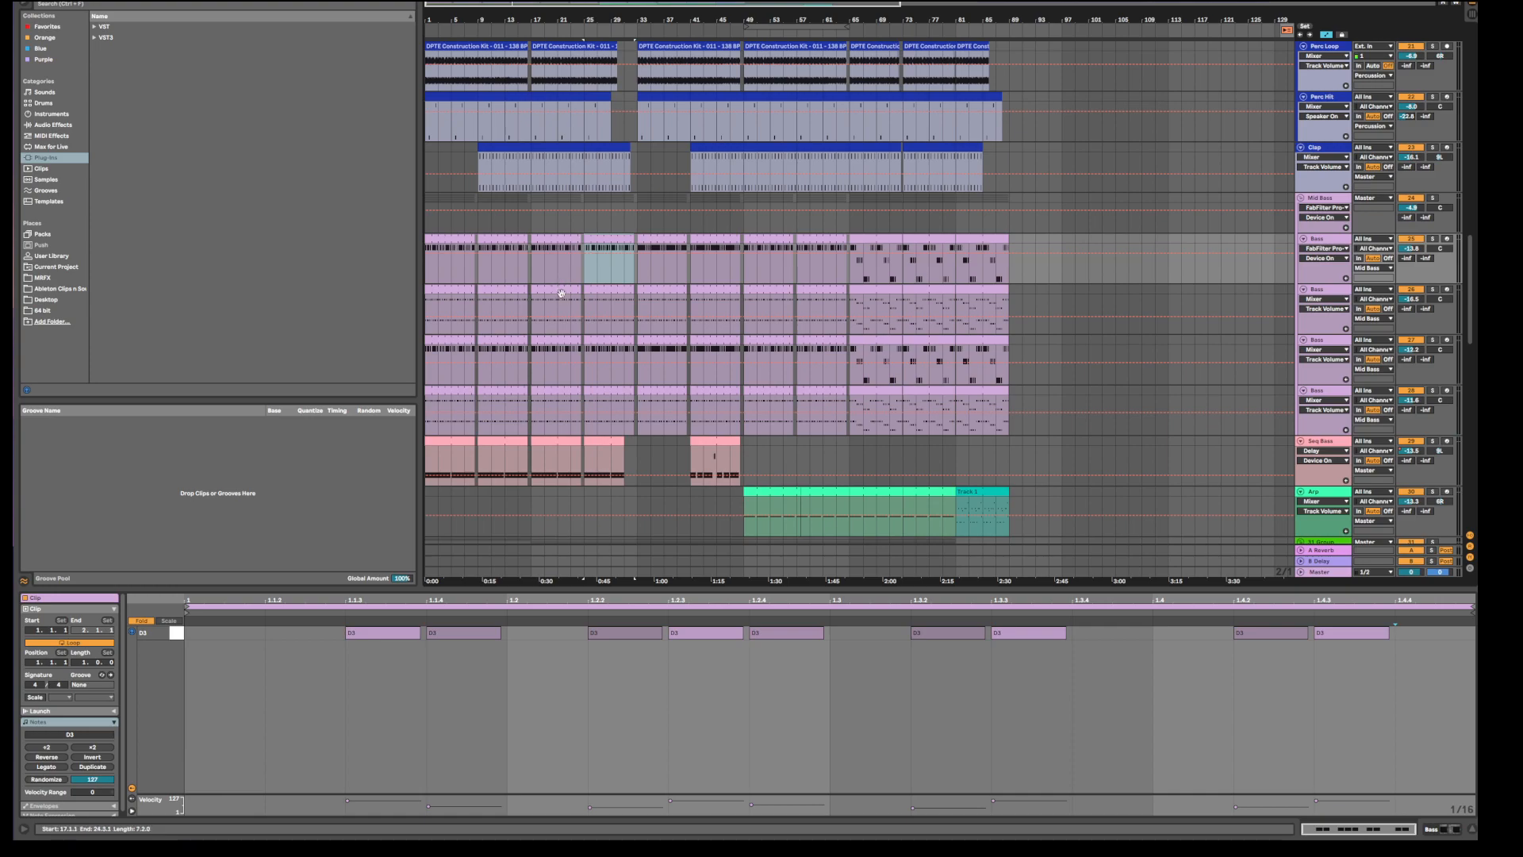
click(562, 288)
click(558, 342)
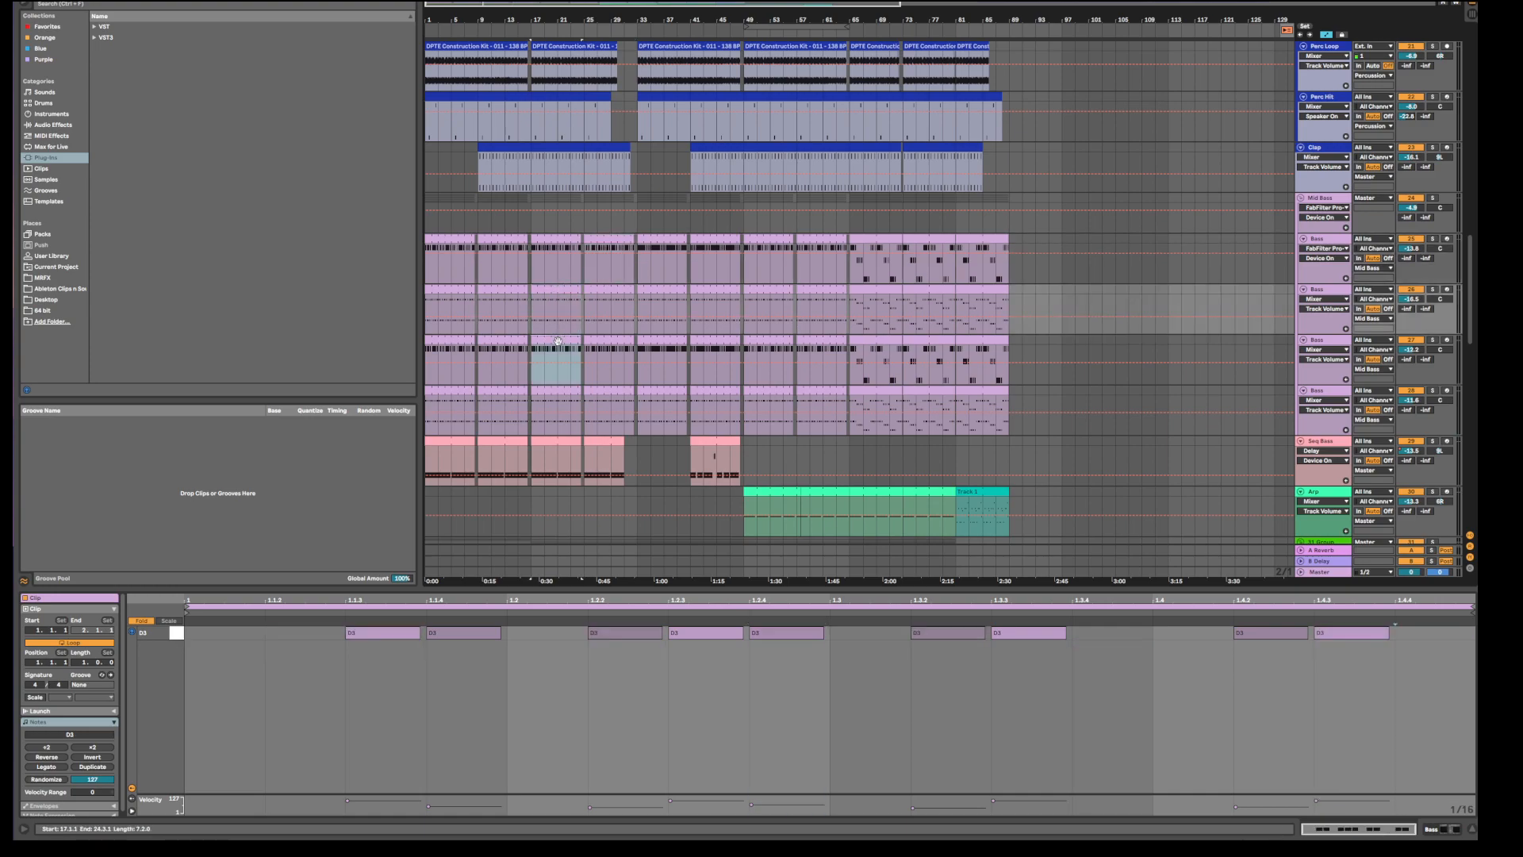
click(559, 403)
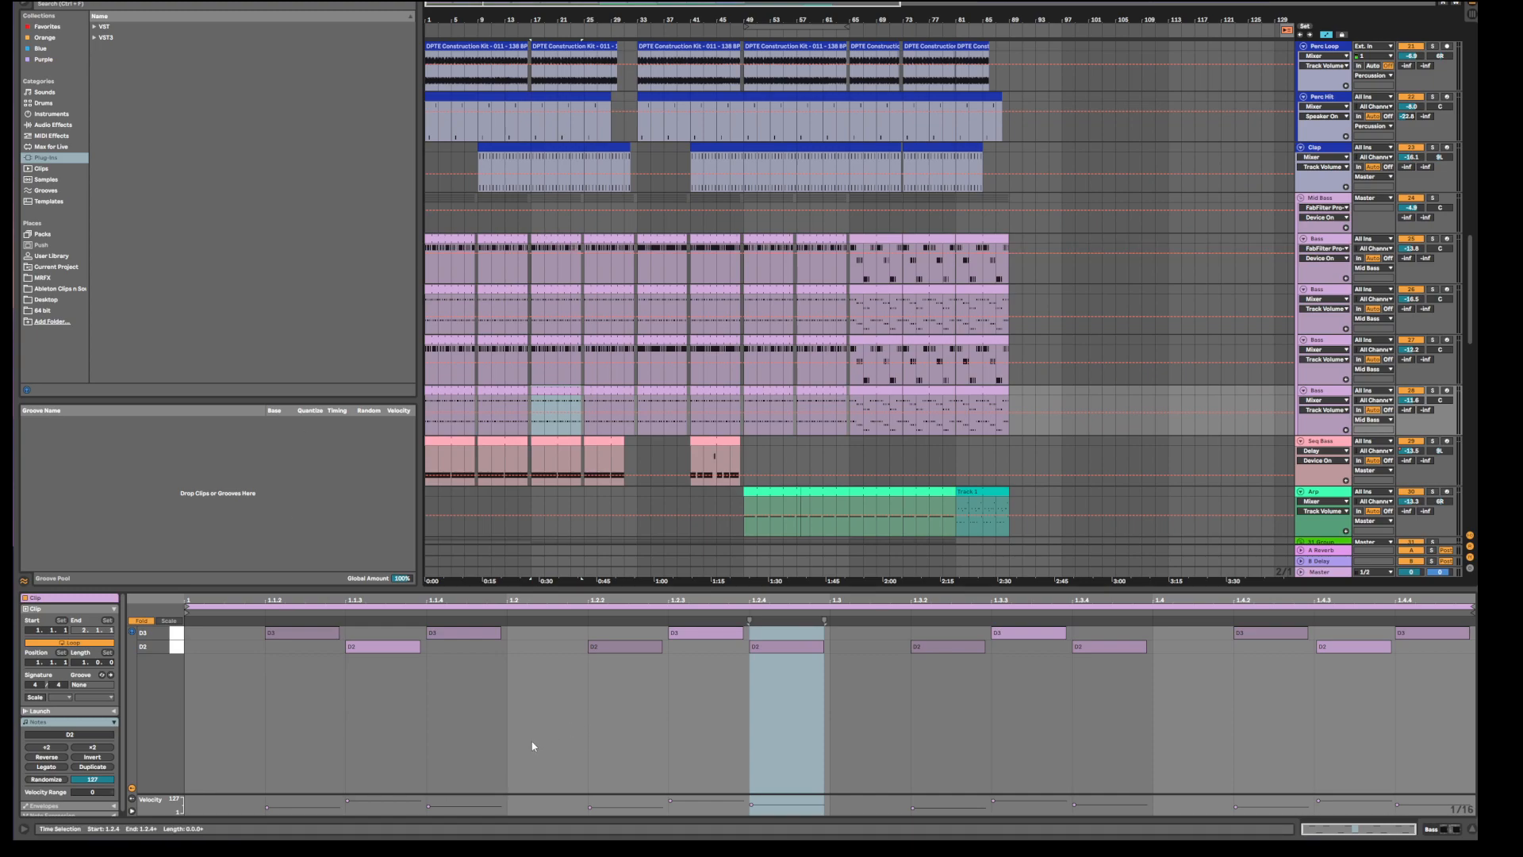
Solo Mid Bass, play it alone, and show its Pro-Q and Glue Compressor chain.
click(1434, 199)
click(1343, 204)
key(space)
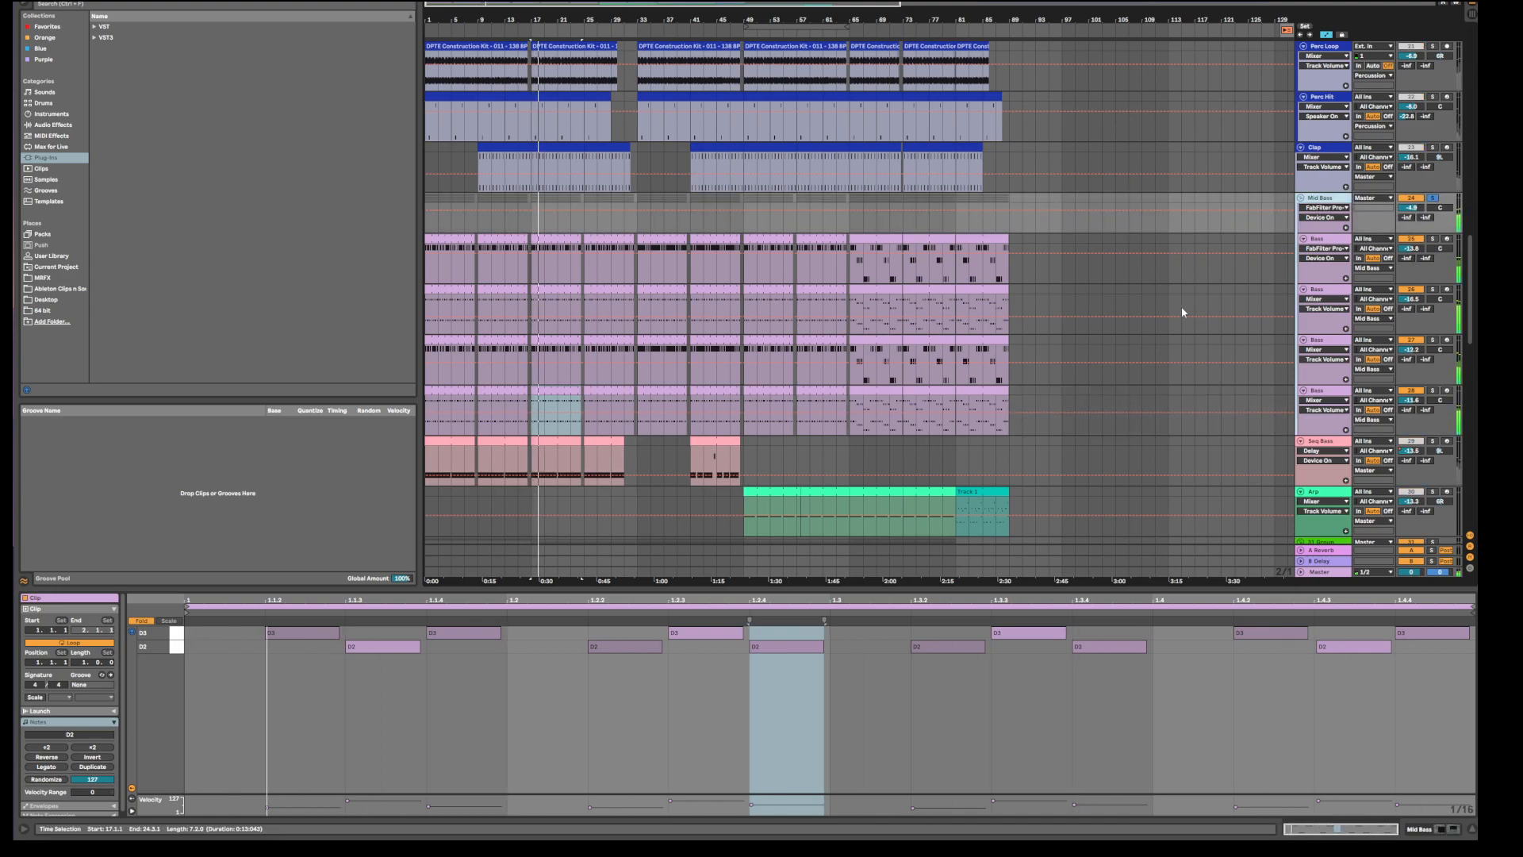
click(1346, 200)
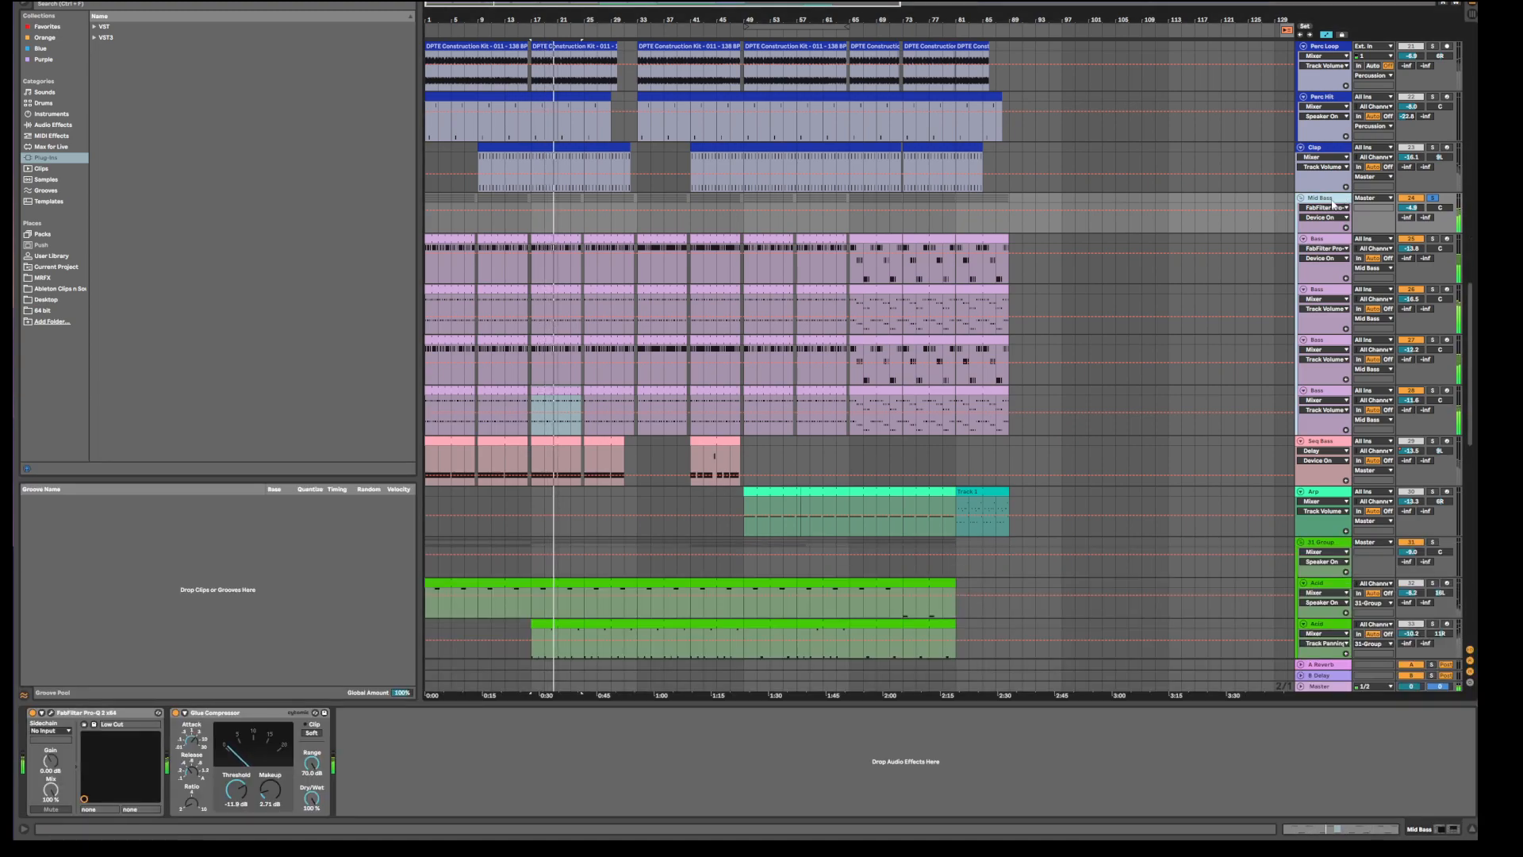
click(1323, 241)
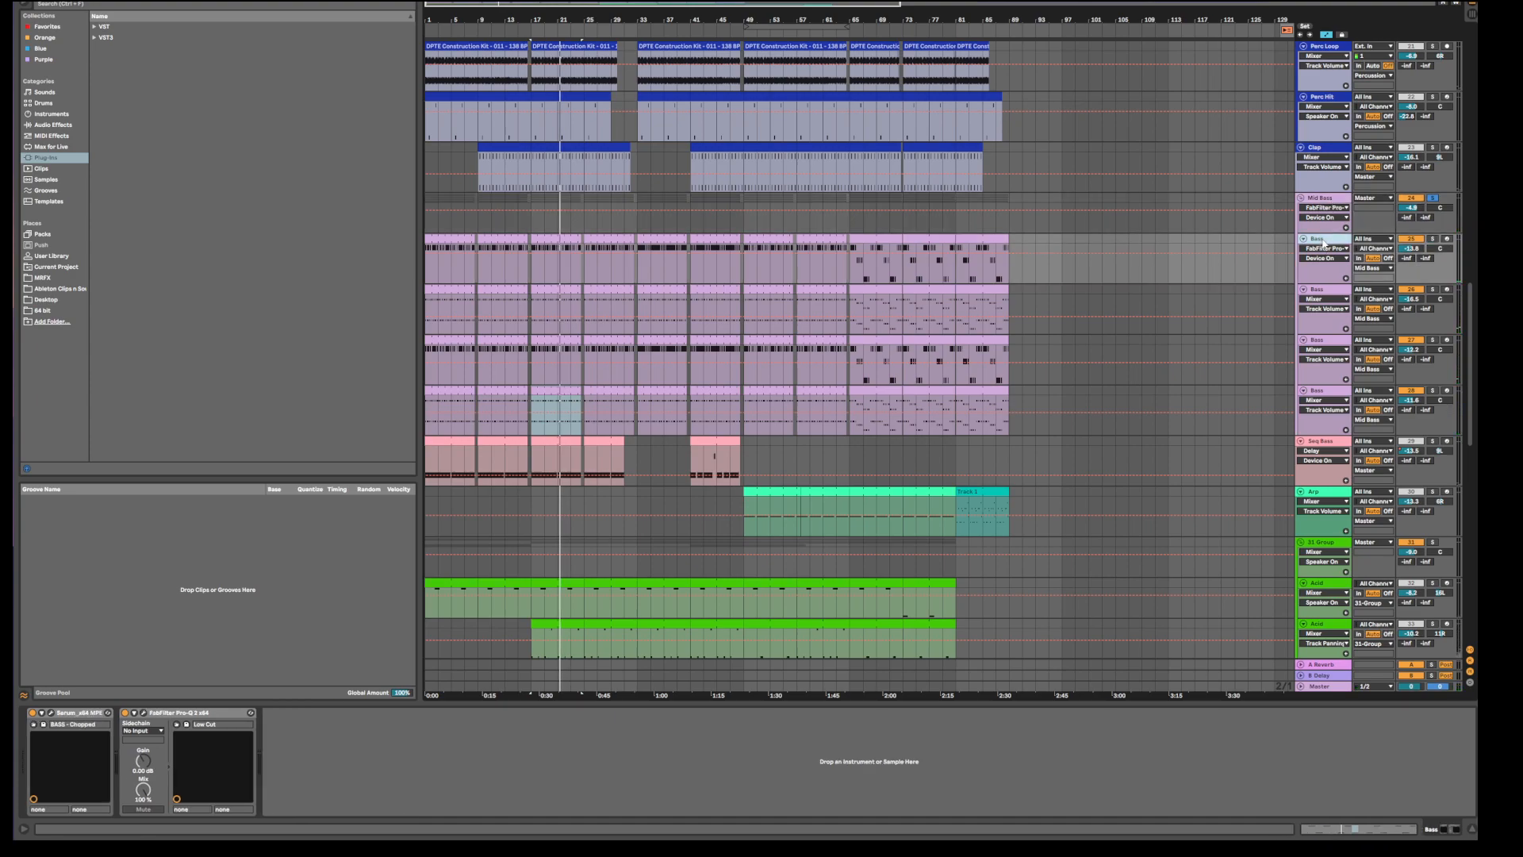
click(1330, 291)
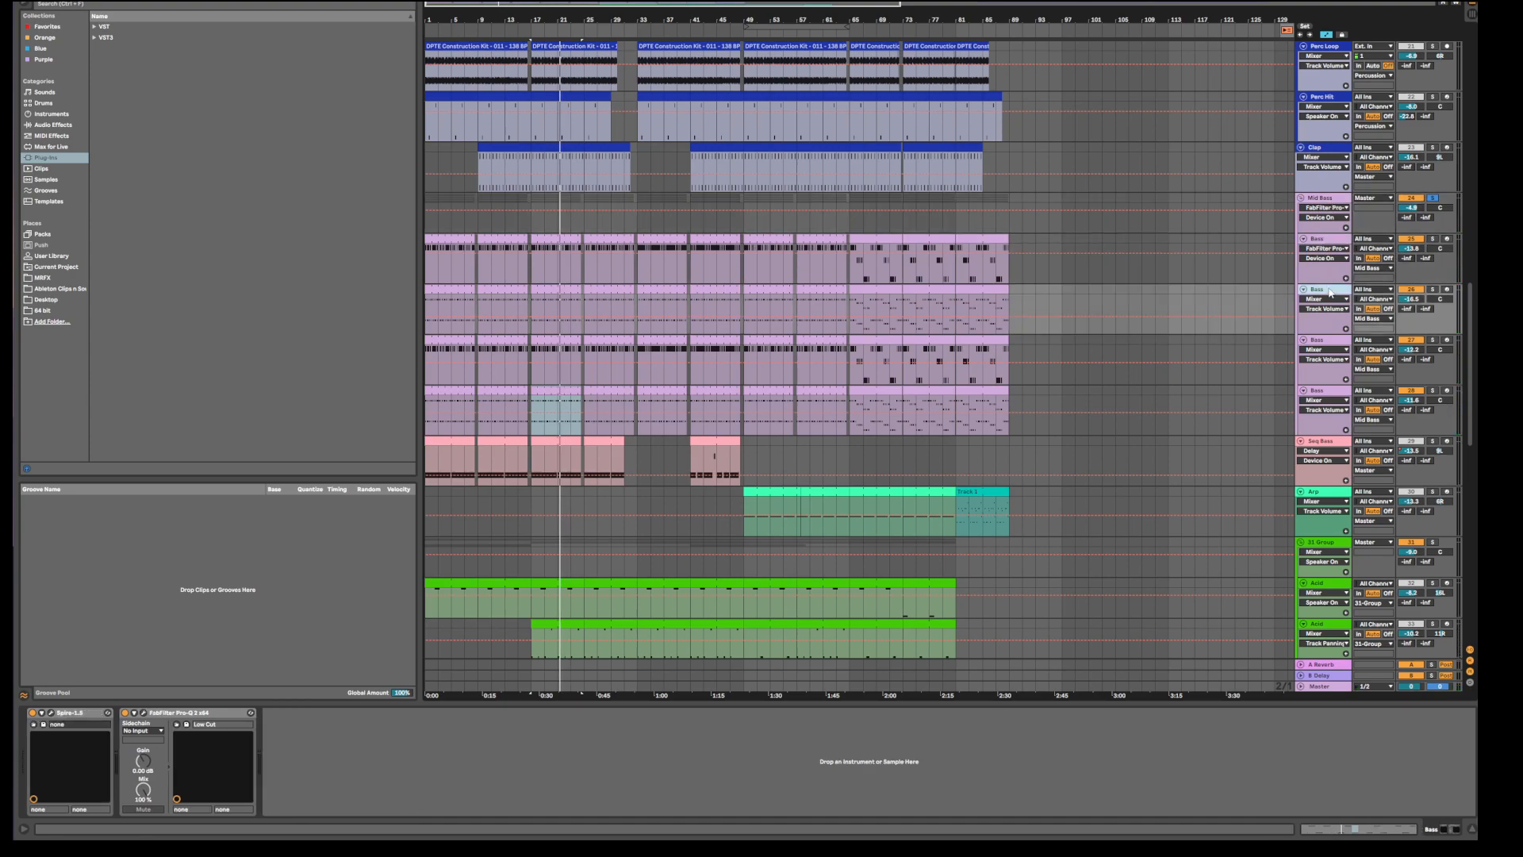
click(1331, 342)
click(1337, 395)
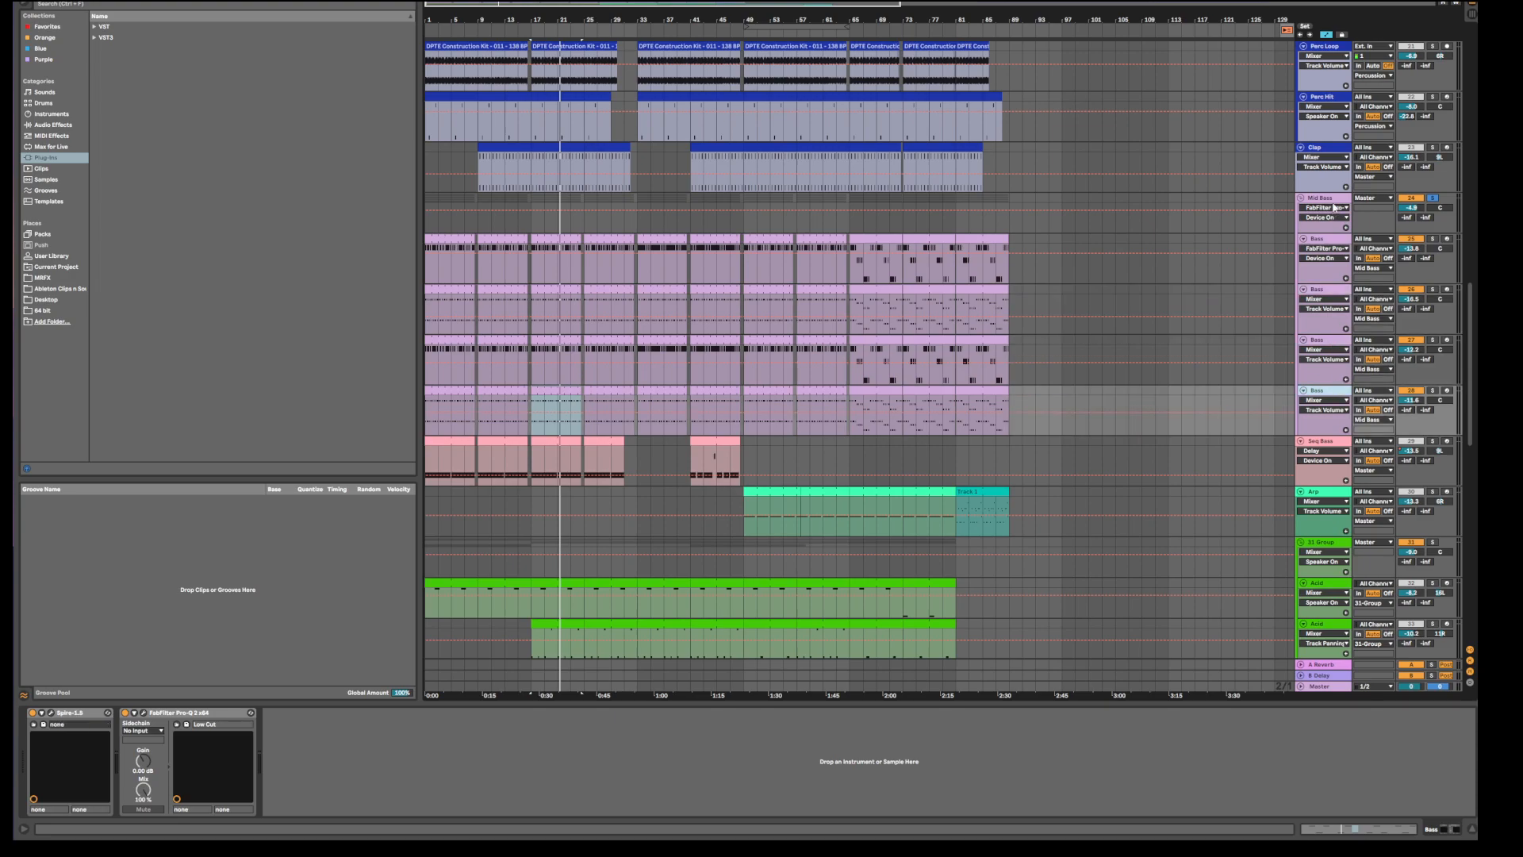
click(1335, 208)
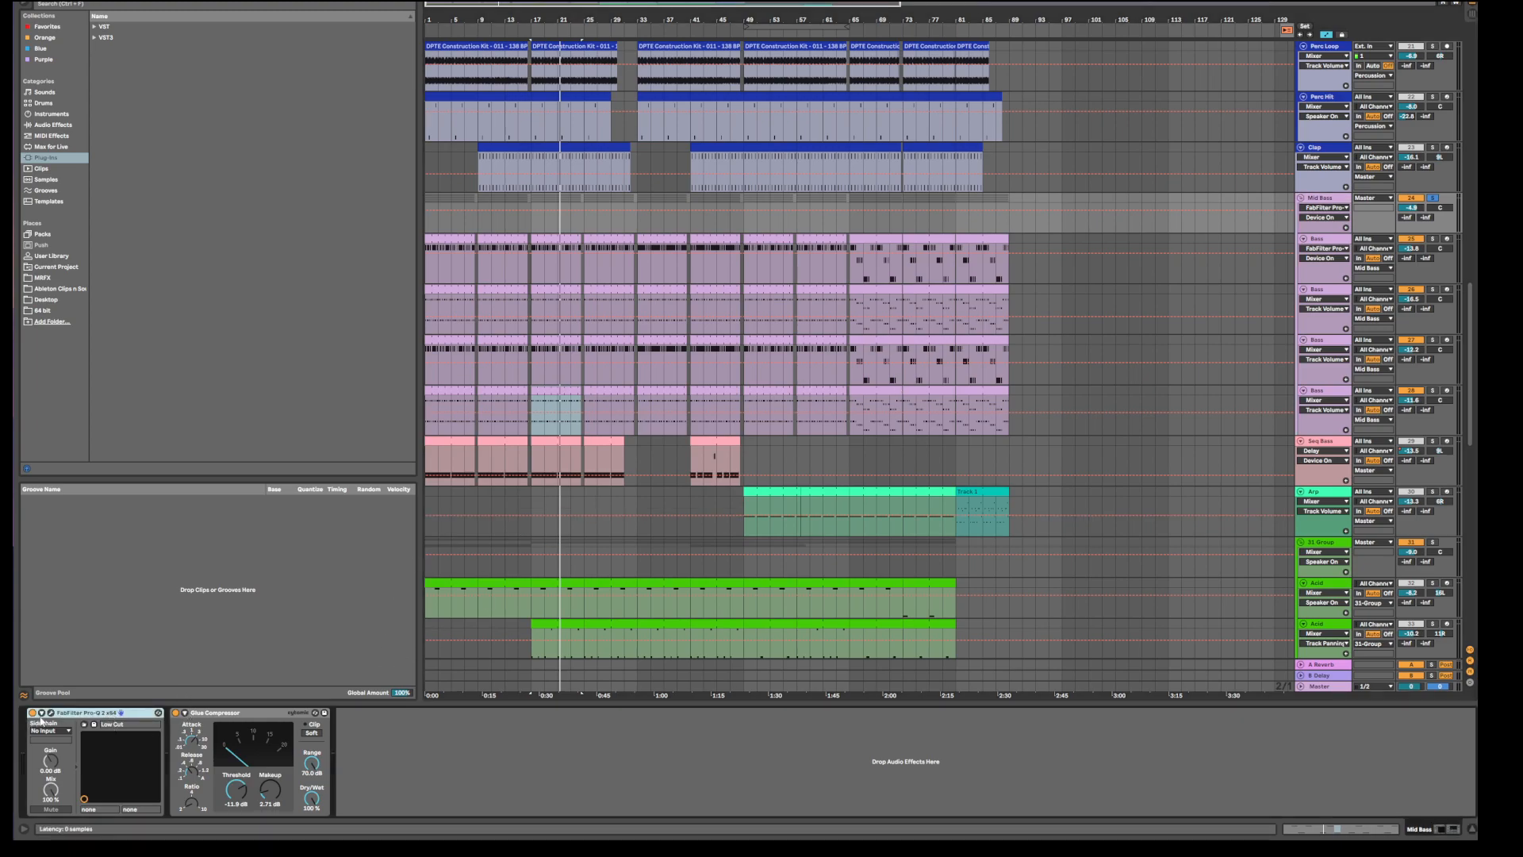
click(51, 713)
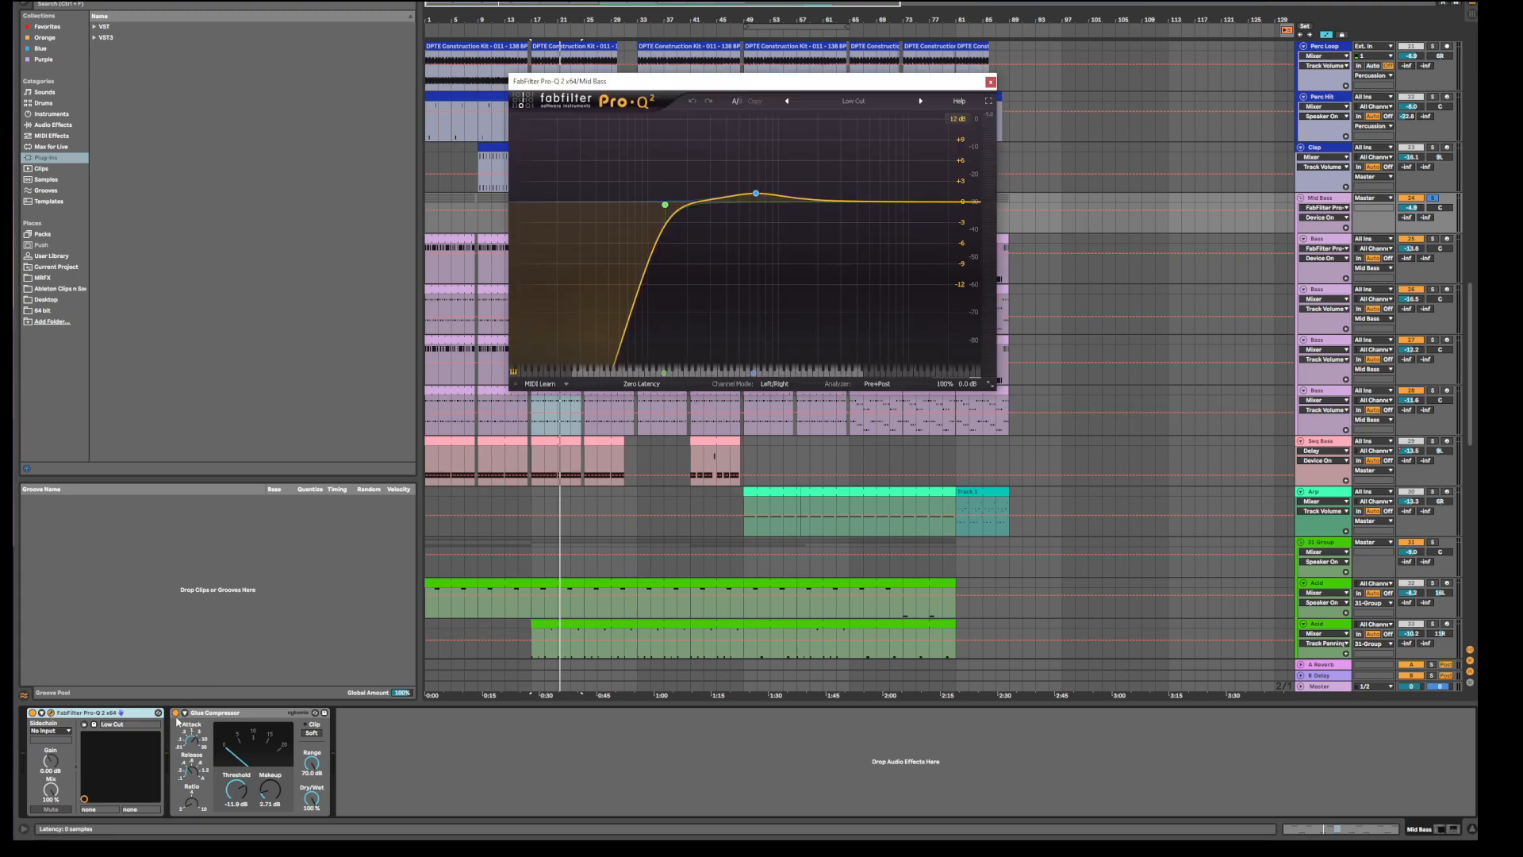
click(991, 81)
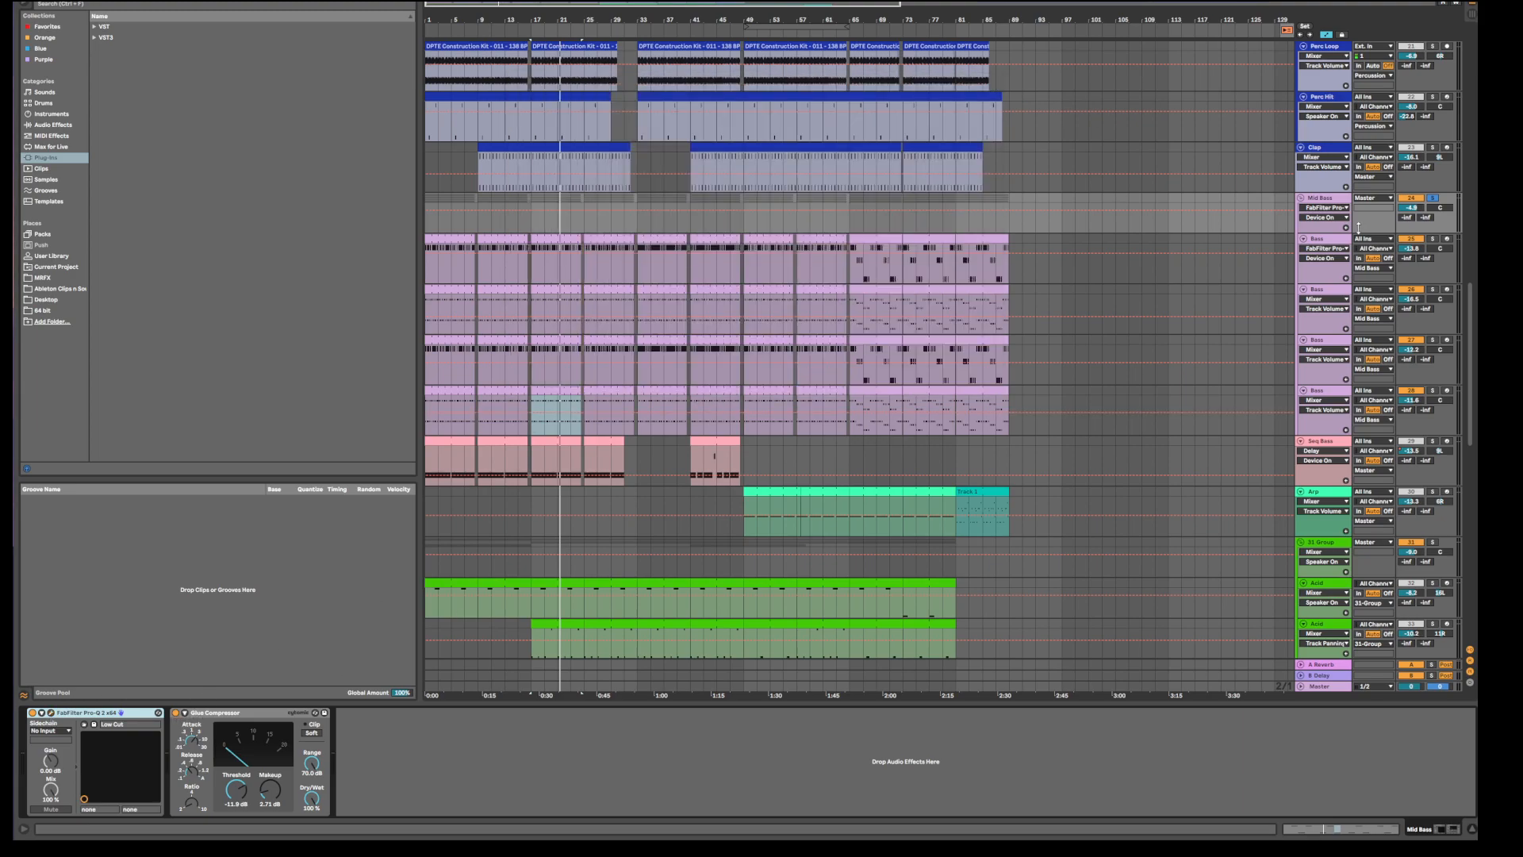
click(1326, 242)
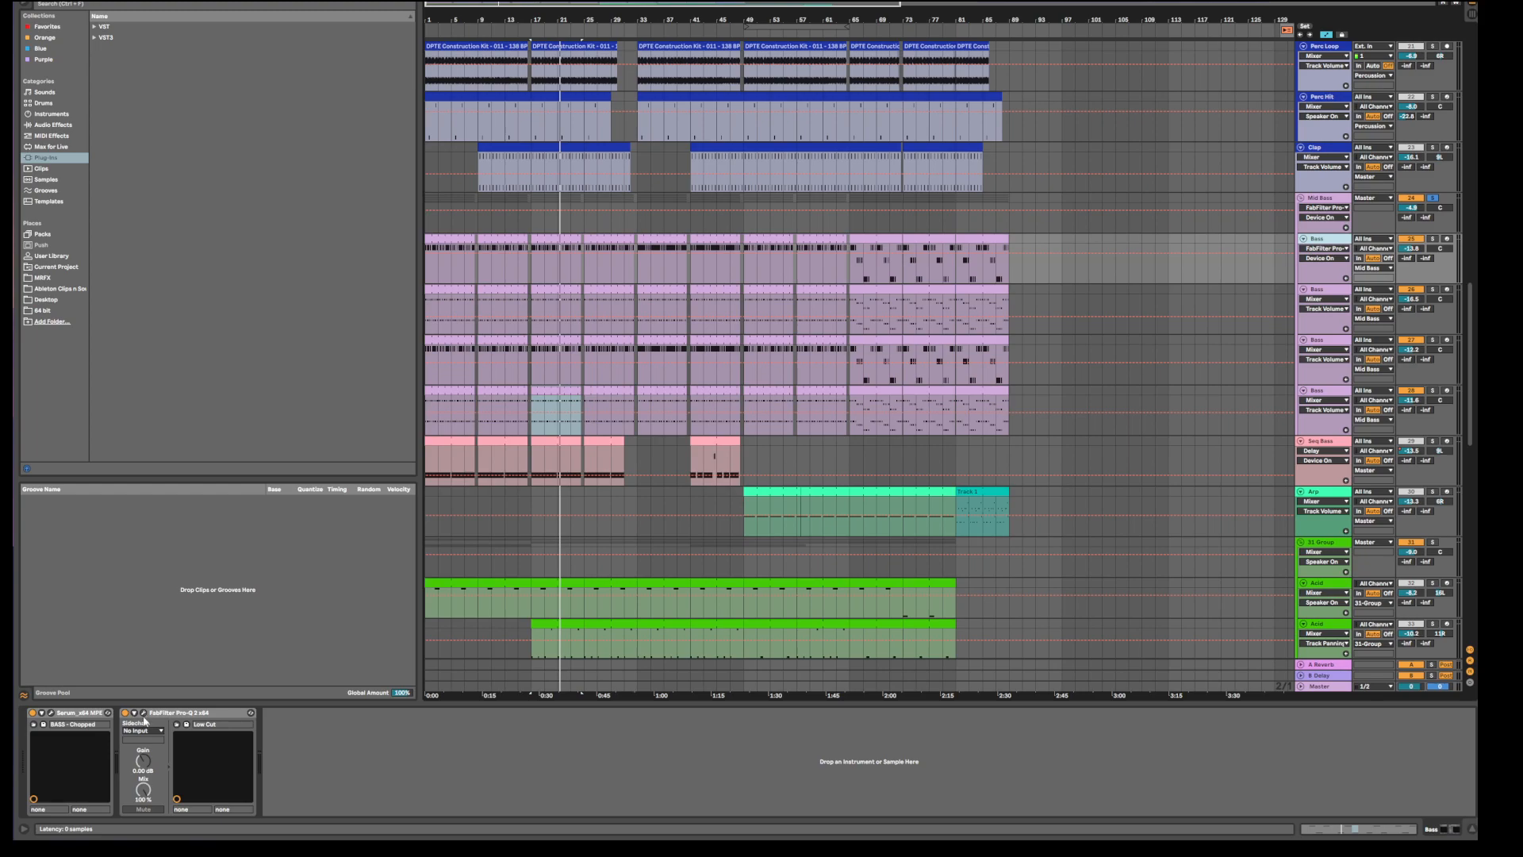
key(Down)
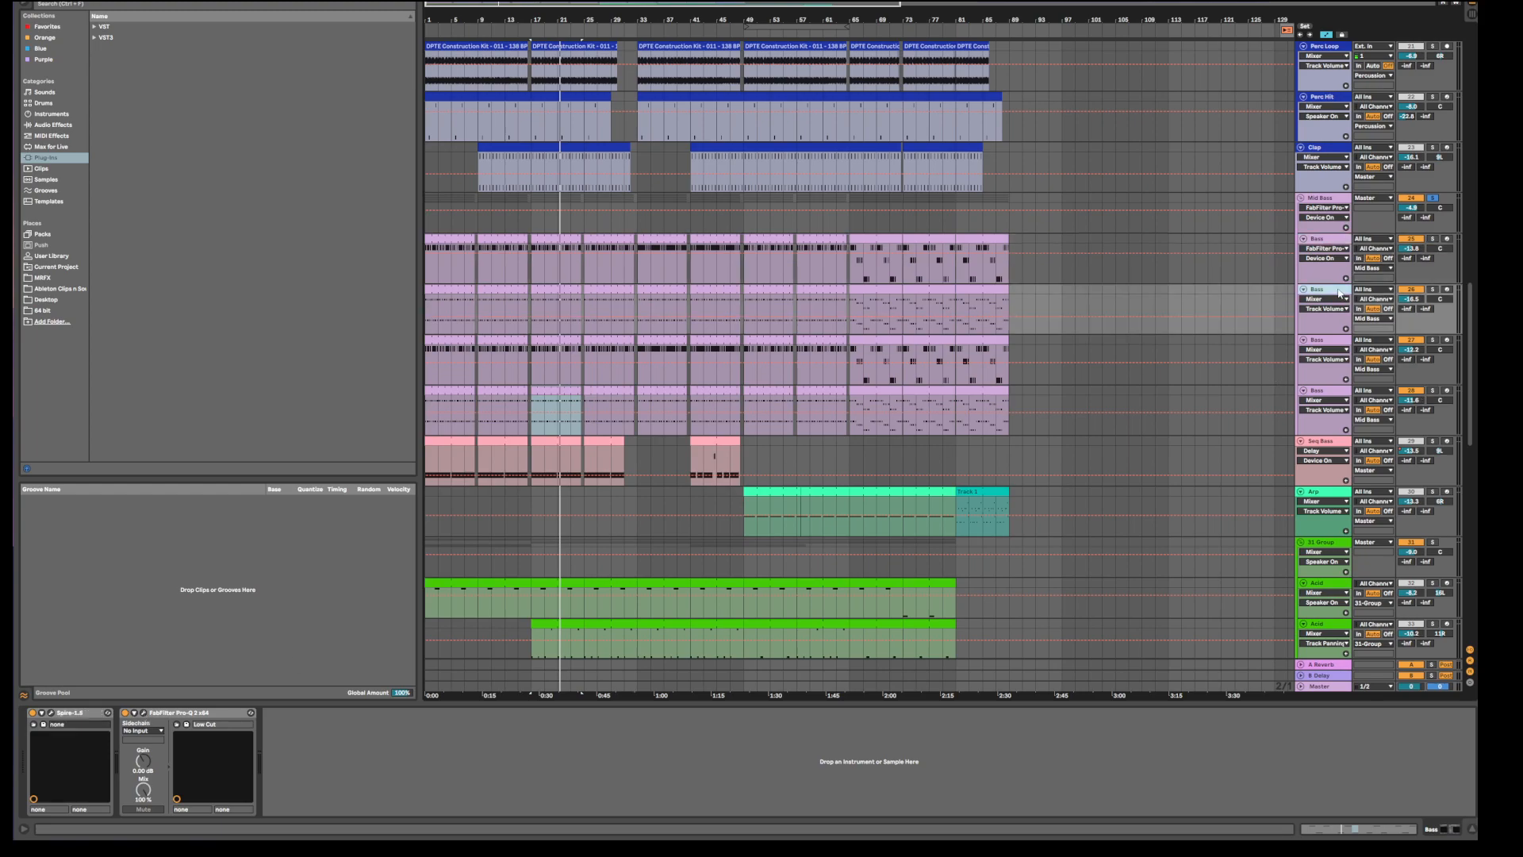
click(143, 712)
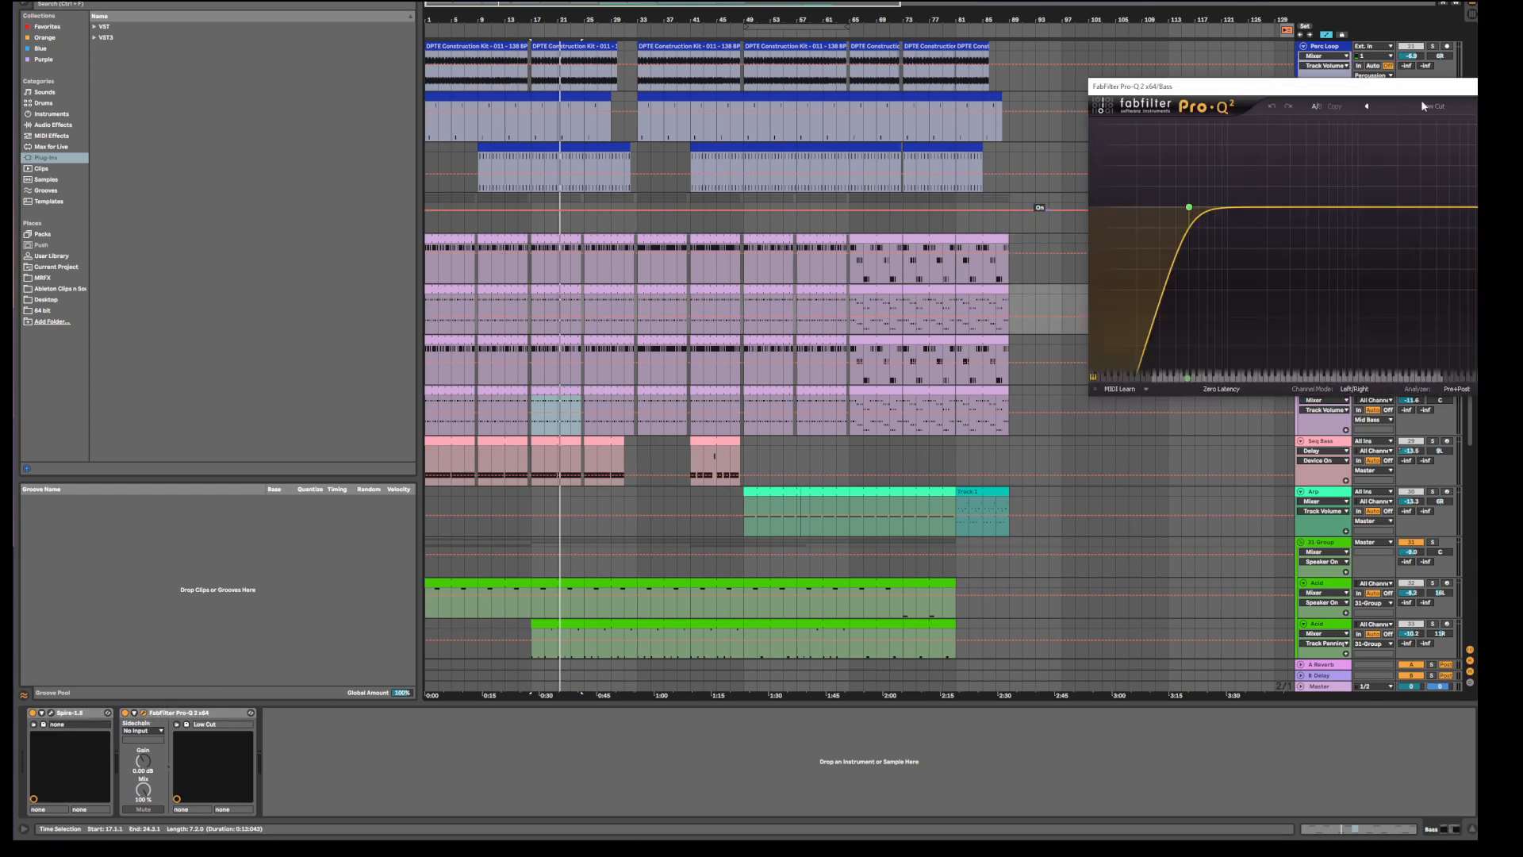
click(144, 712)
click(1313, 342)
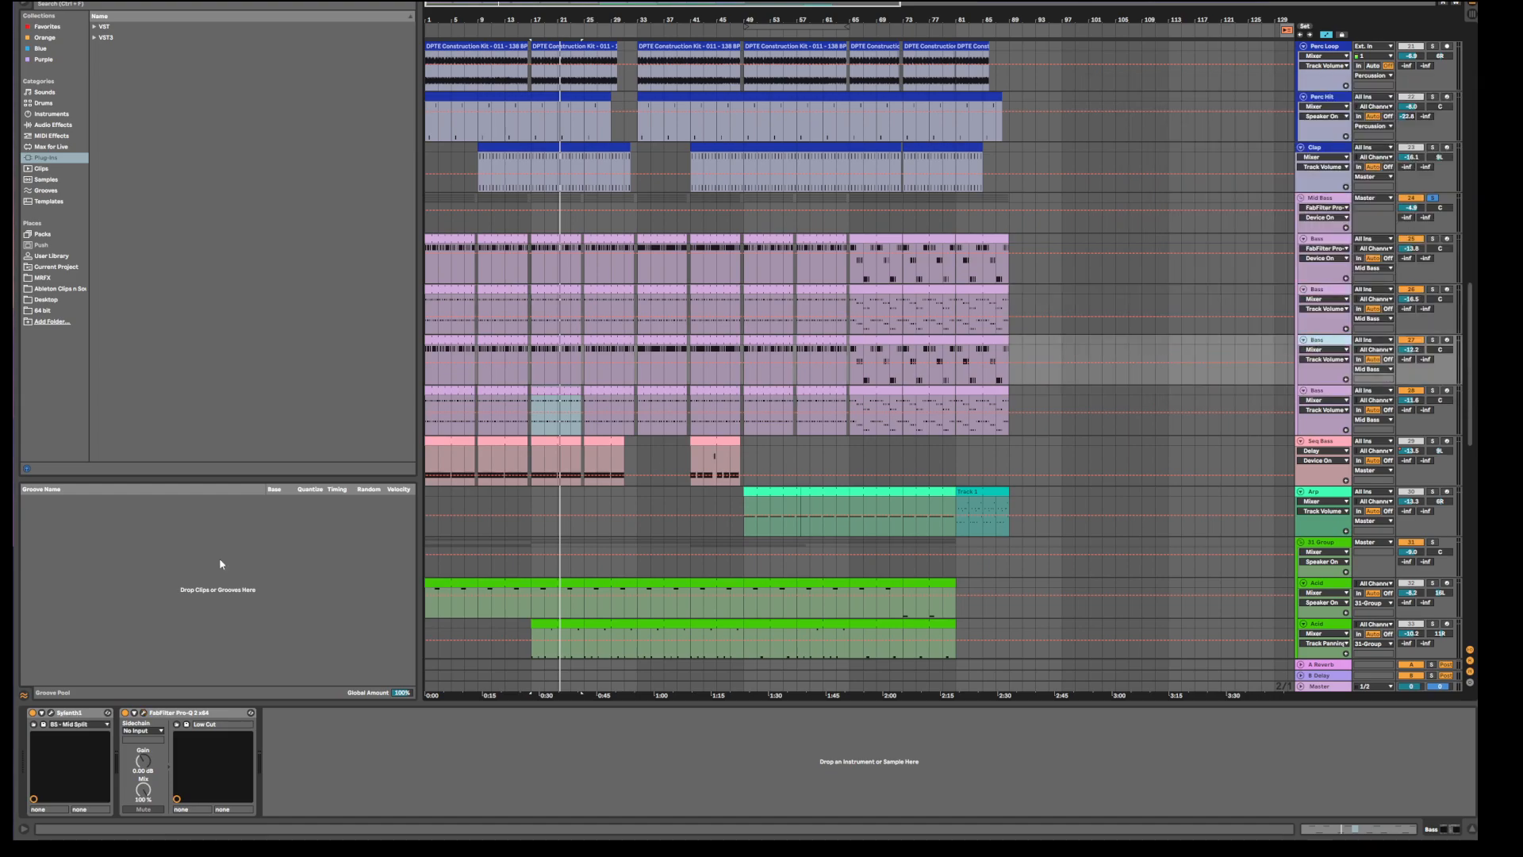
click(144, 712)
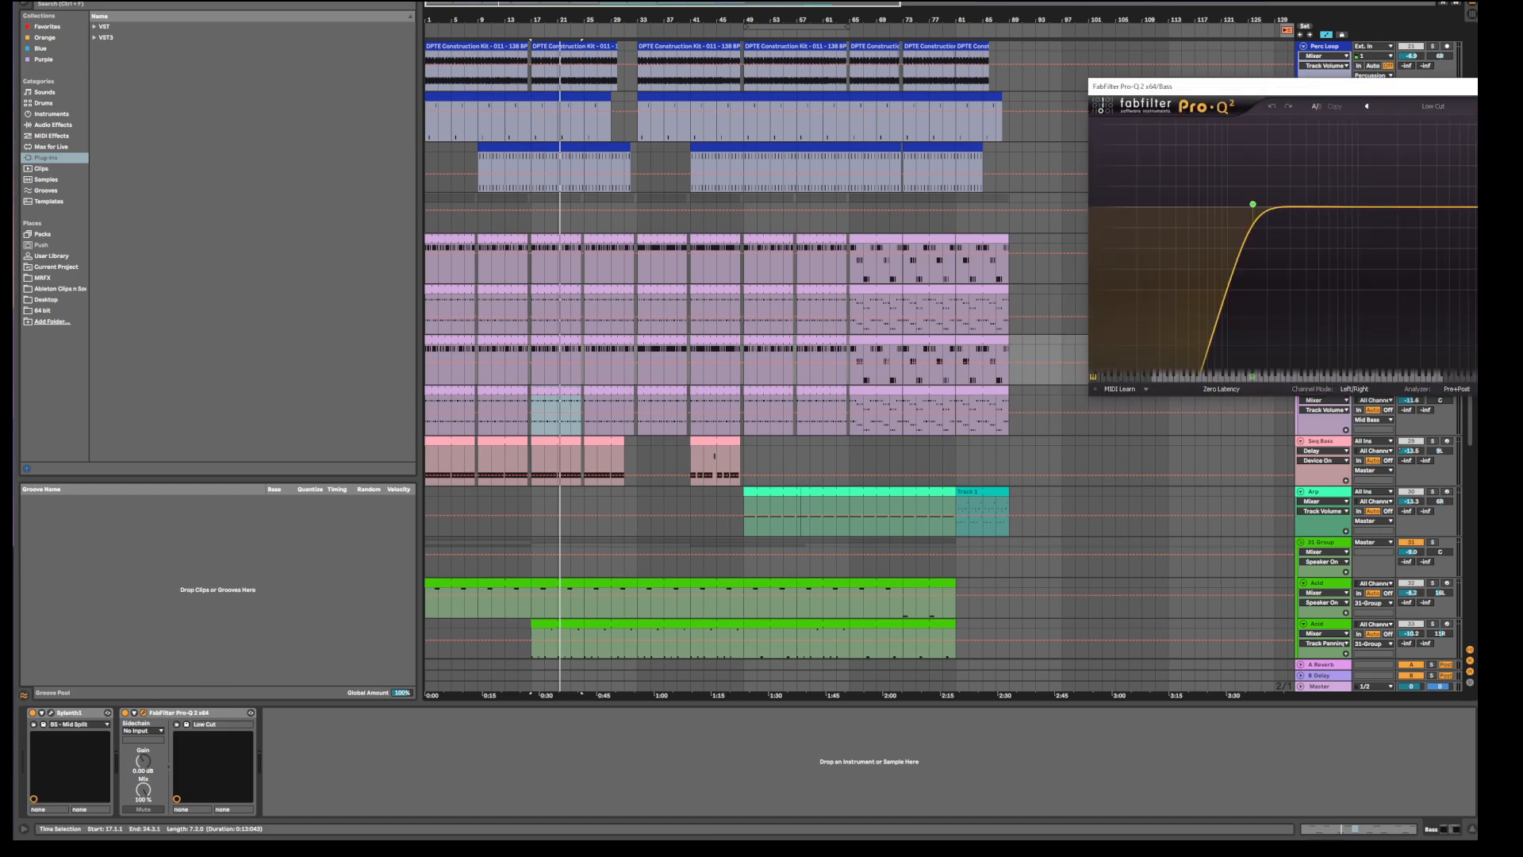
click(143, 712)
click(1324, 396)
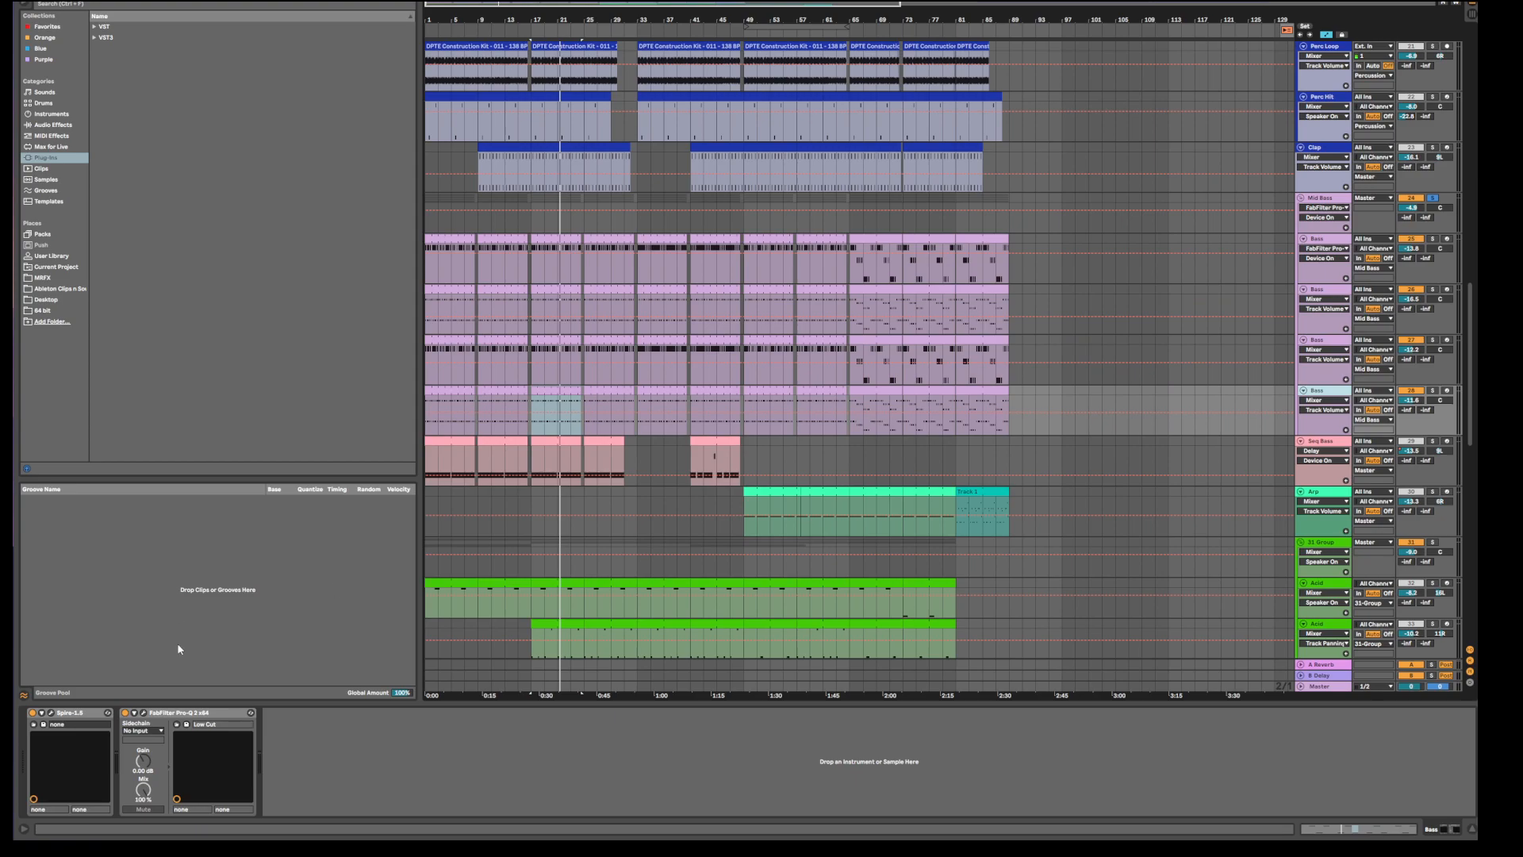
click(144, 712)
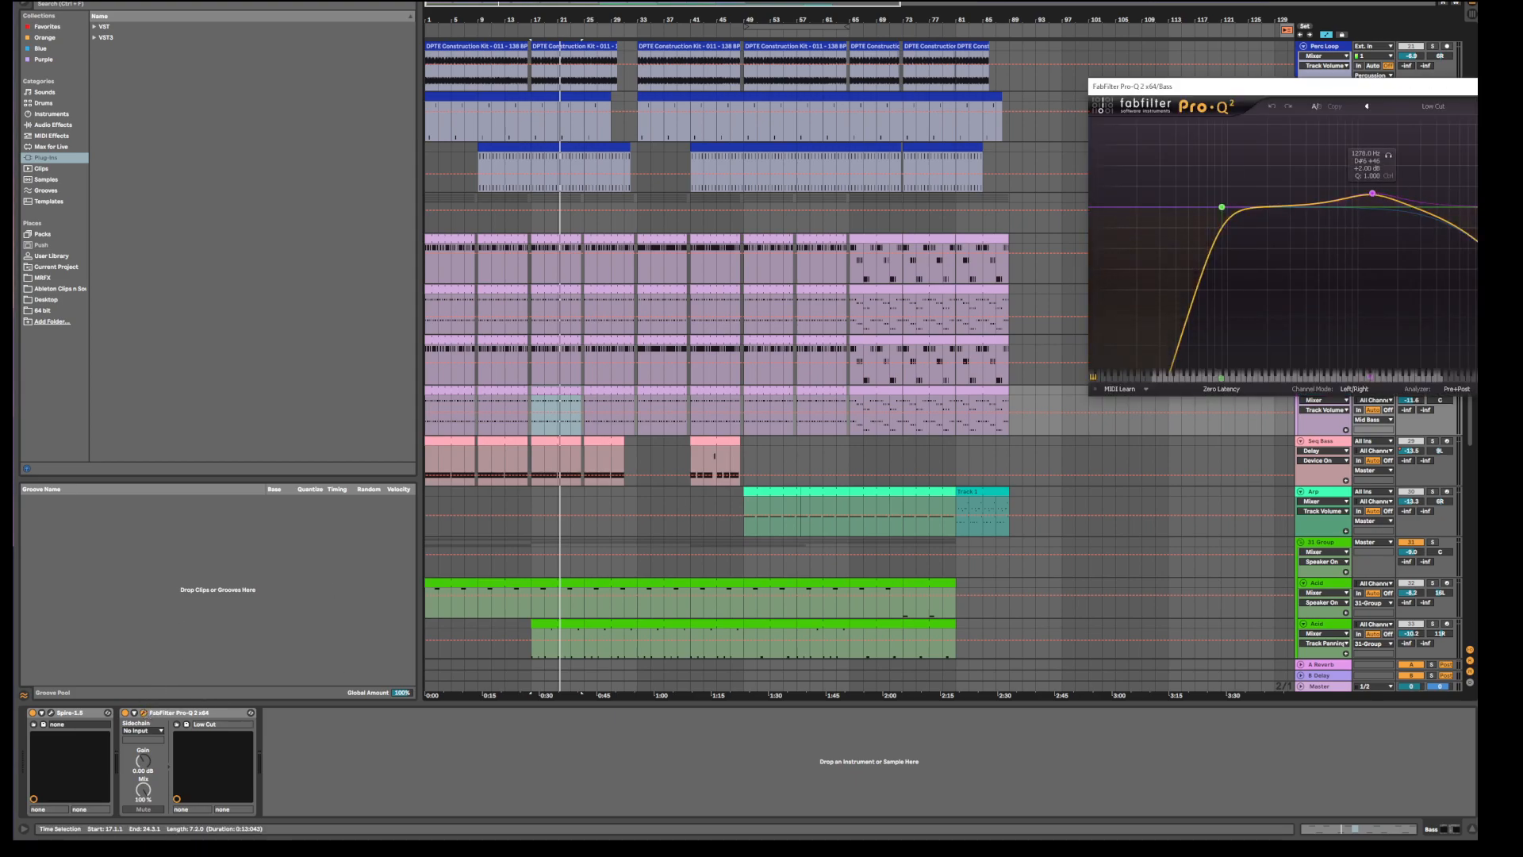
click(1475, 87)
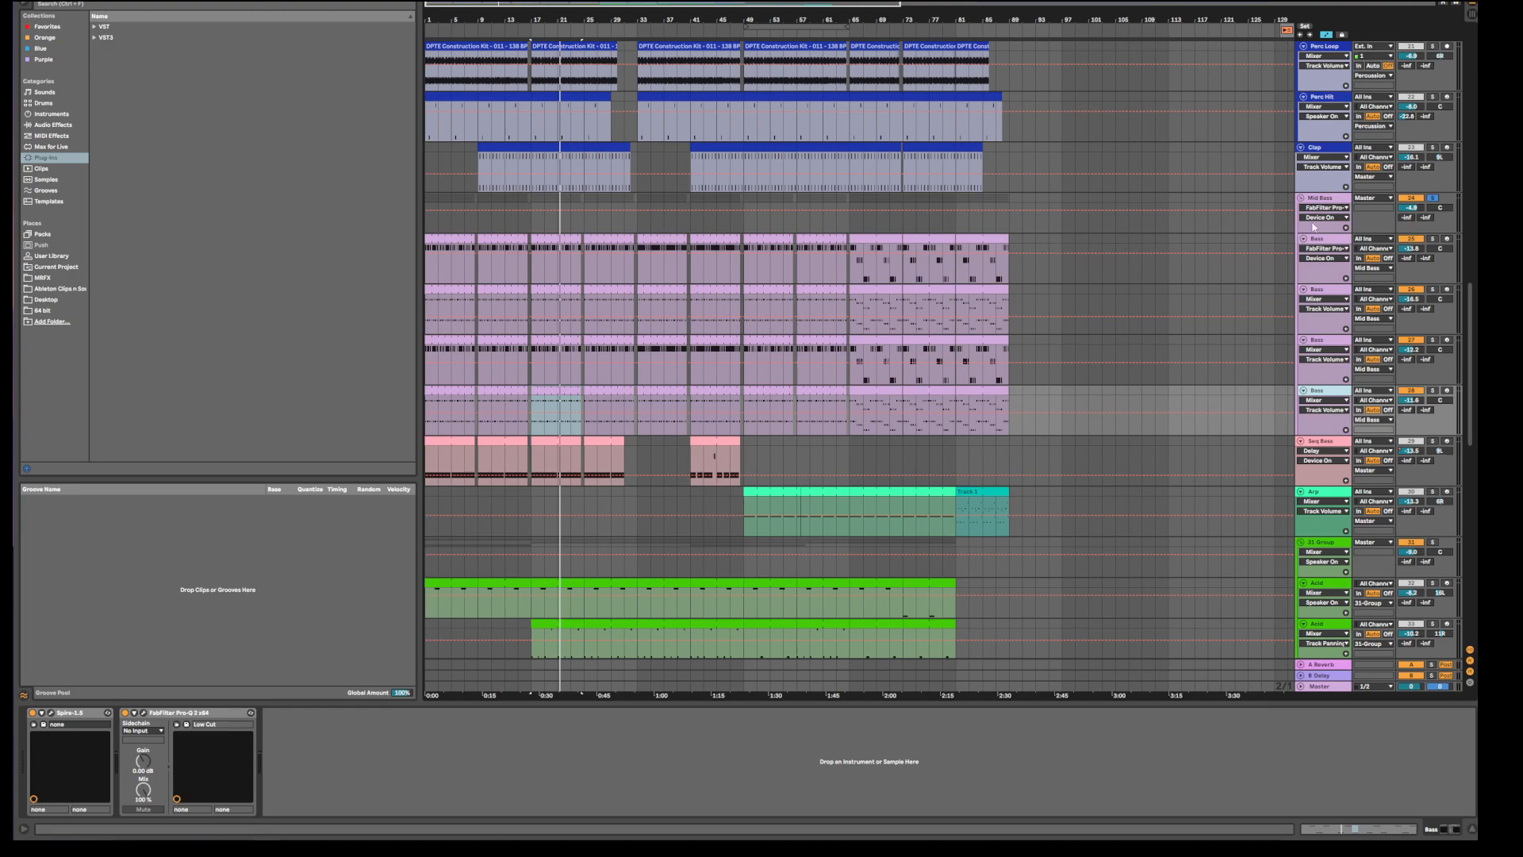
Solo Mid Bass, play from bar 17, and select the top Bass track to show its Serum chain.
click(1433, 198)
key(space)
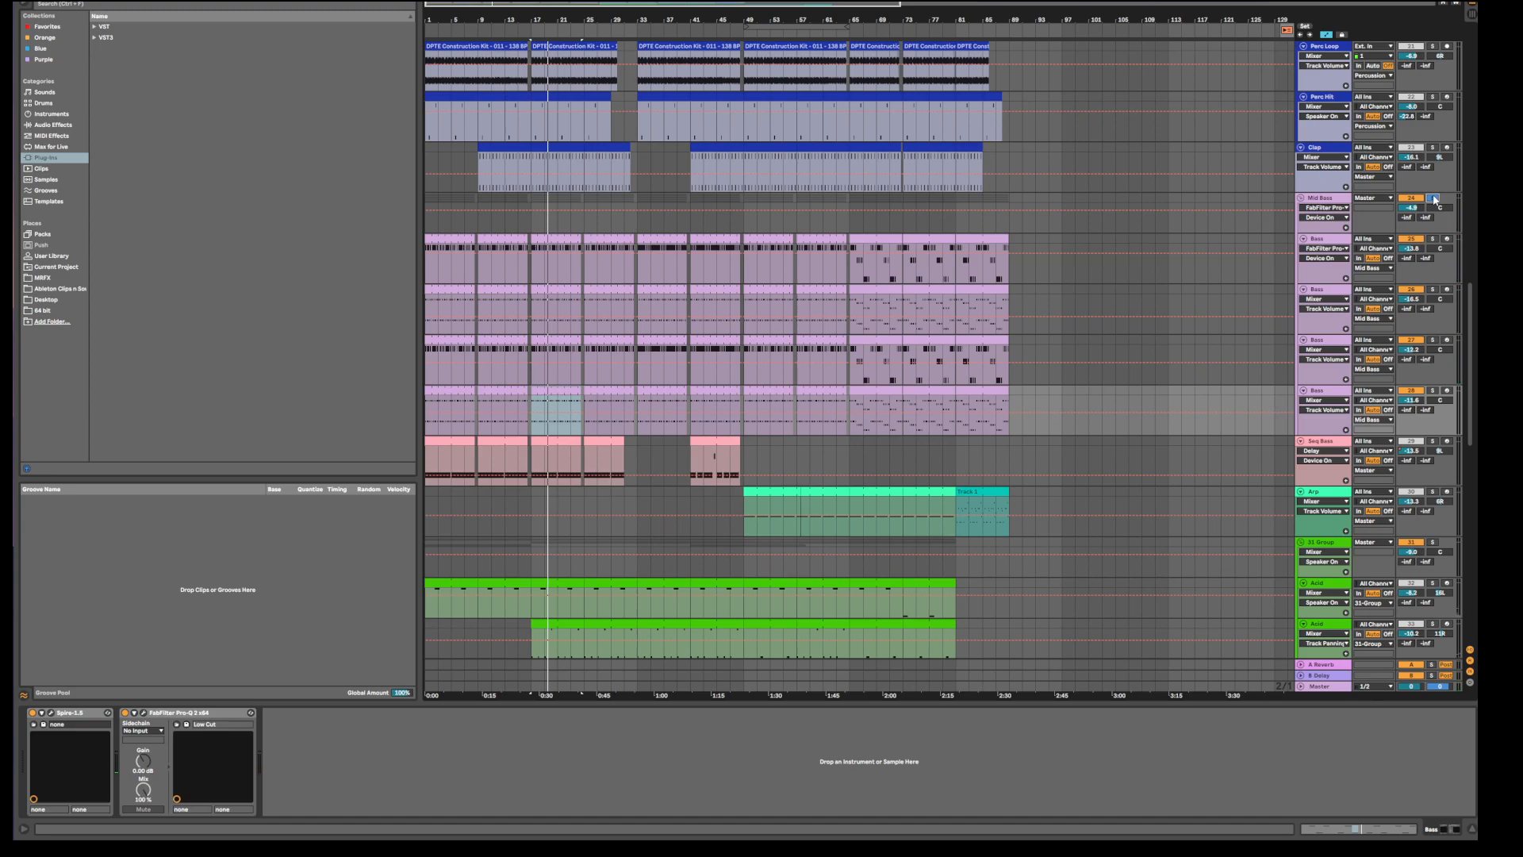
click(1319, 243)
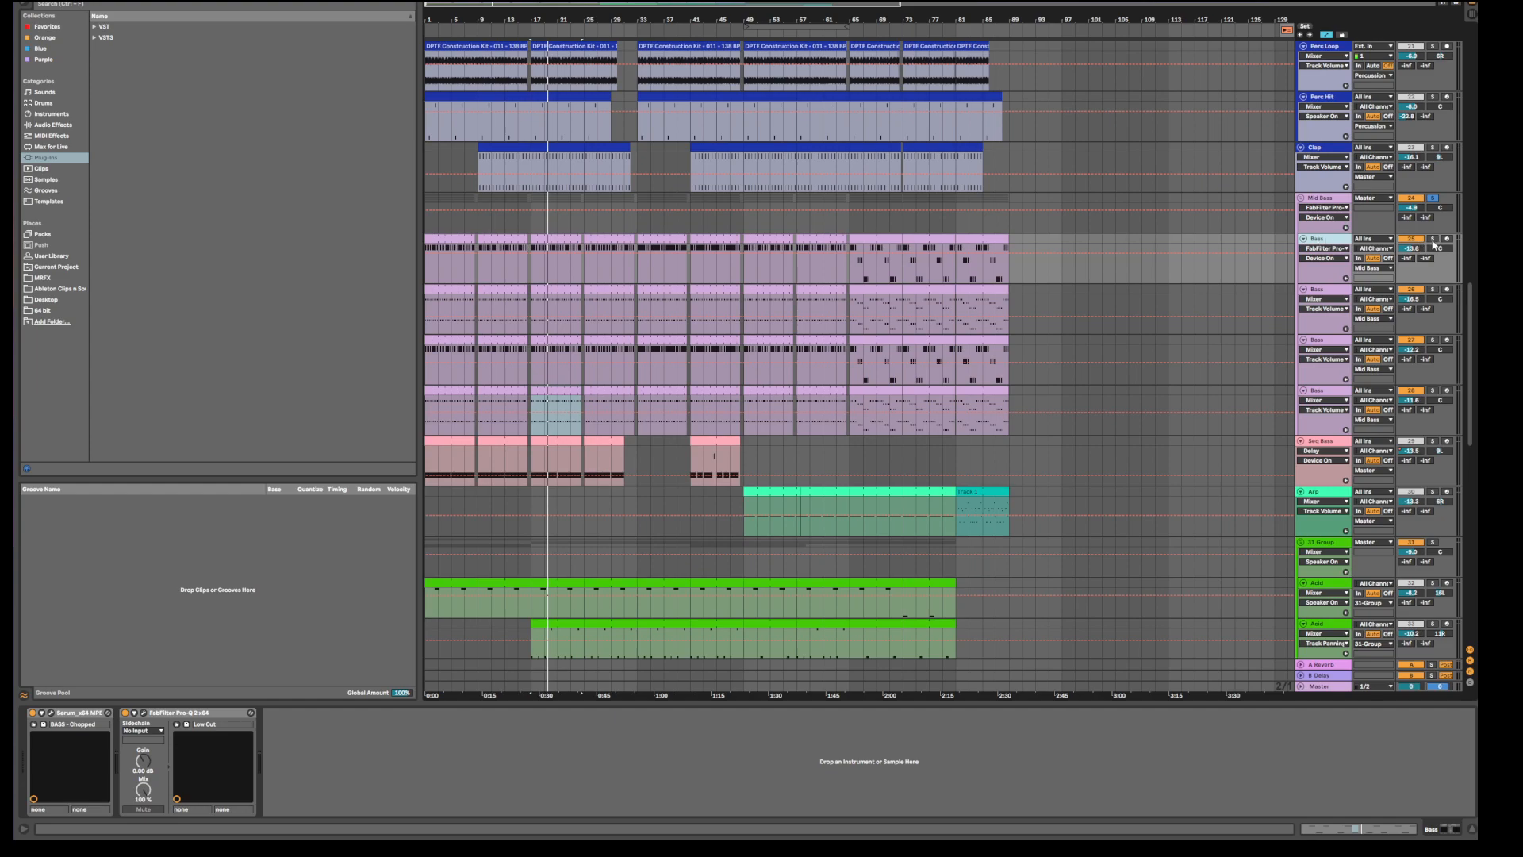
Open the bar-17 Bass clip, select the second Bass track's clip, and enlarge the piano roll.
double_click(555, 258)
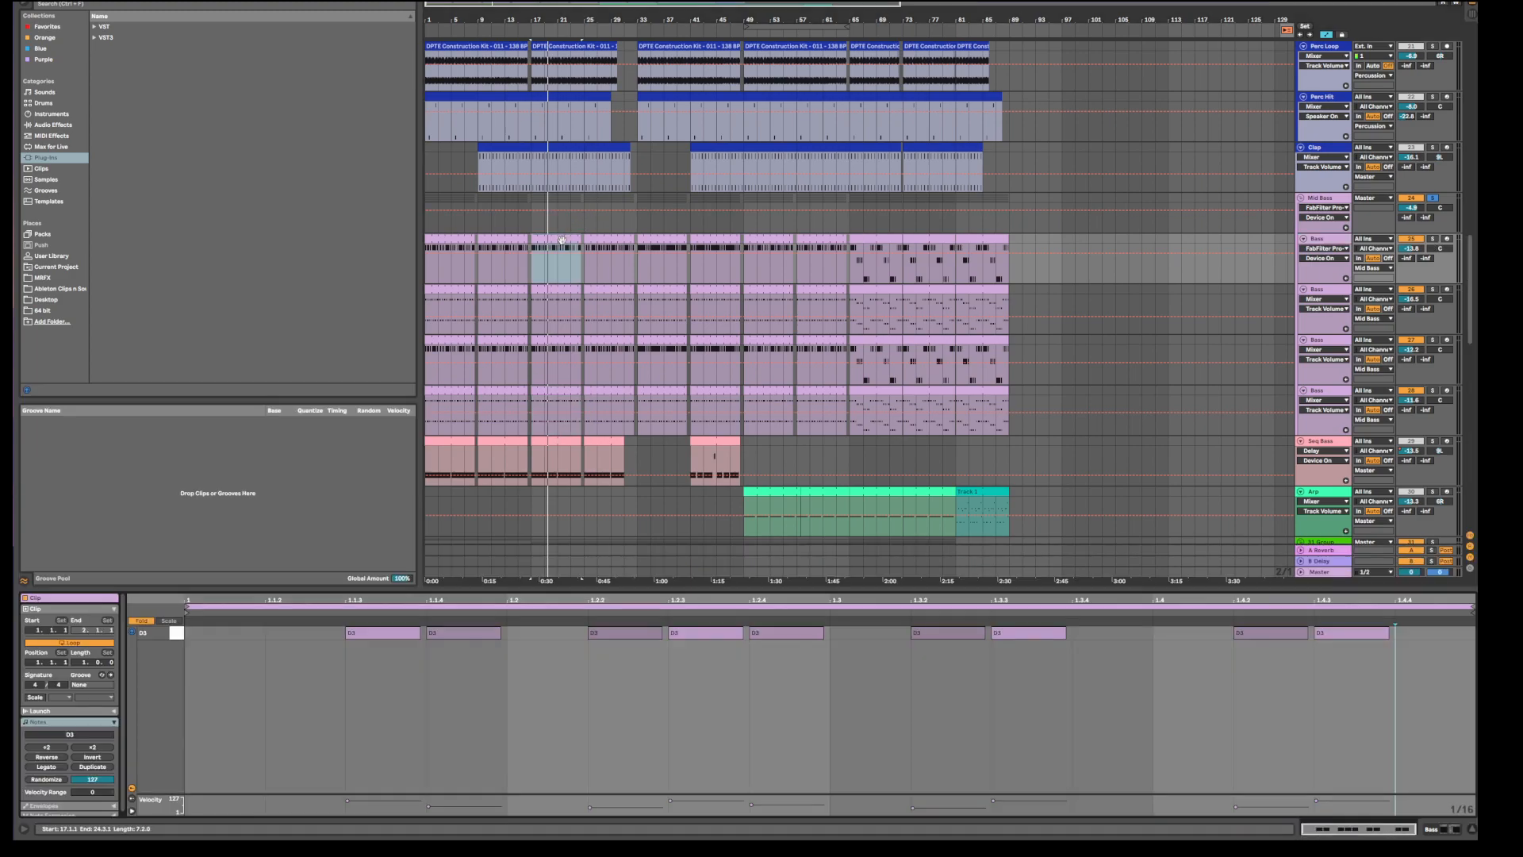
click(546, 301)
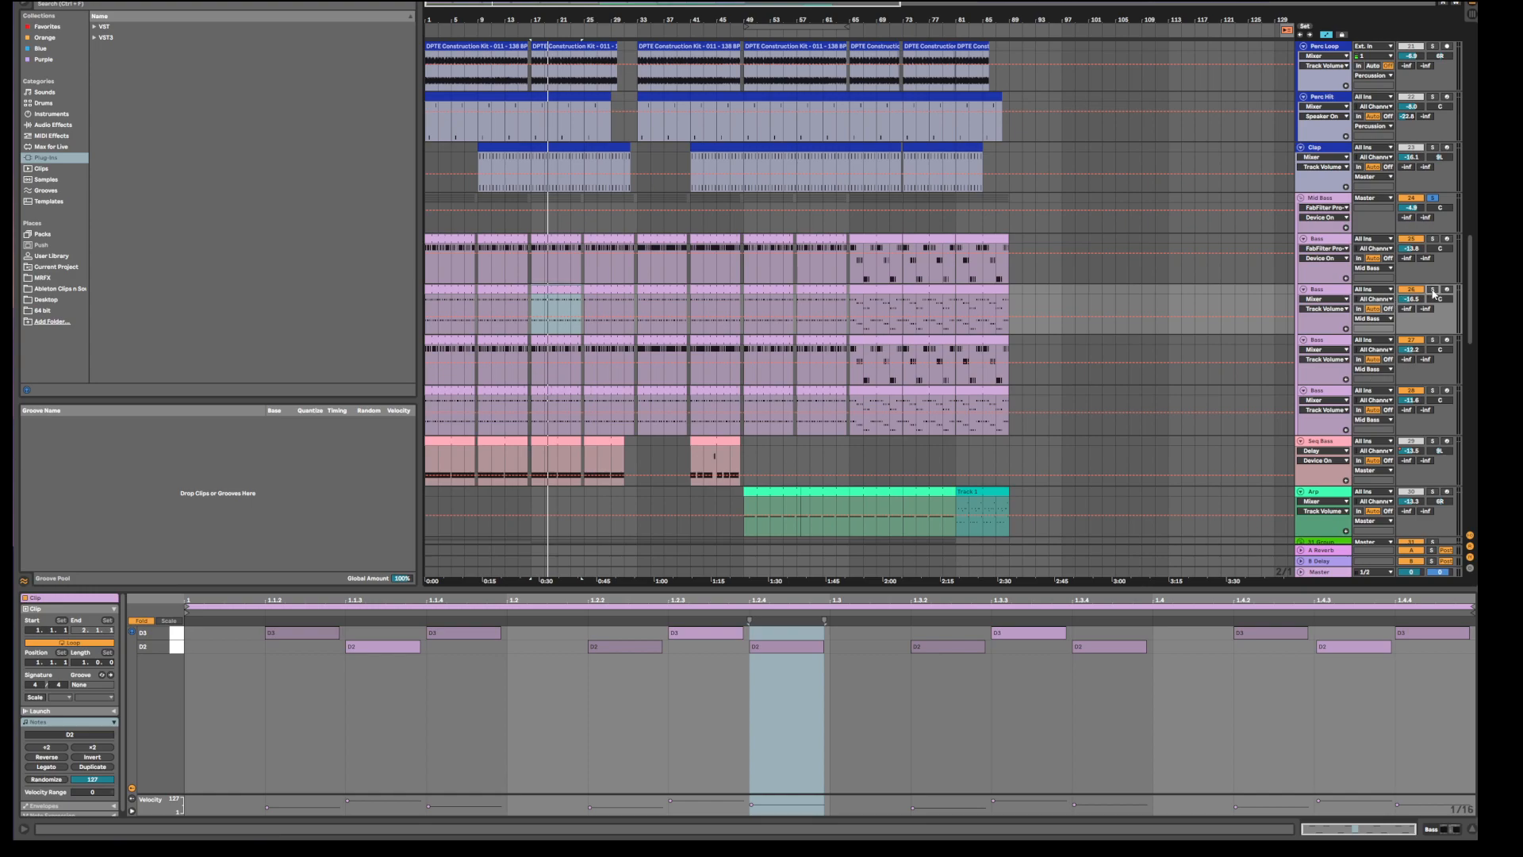
click(339, 720)
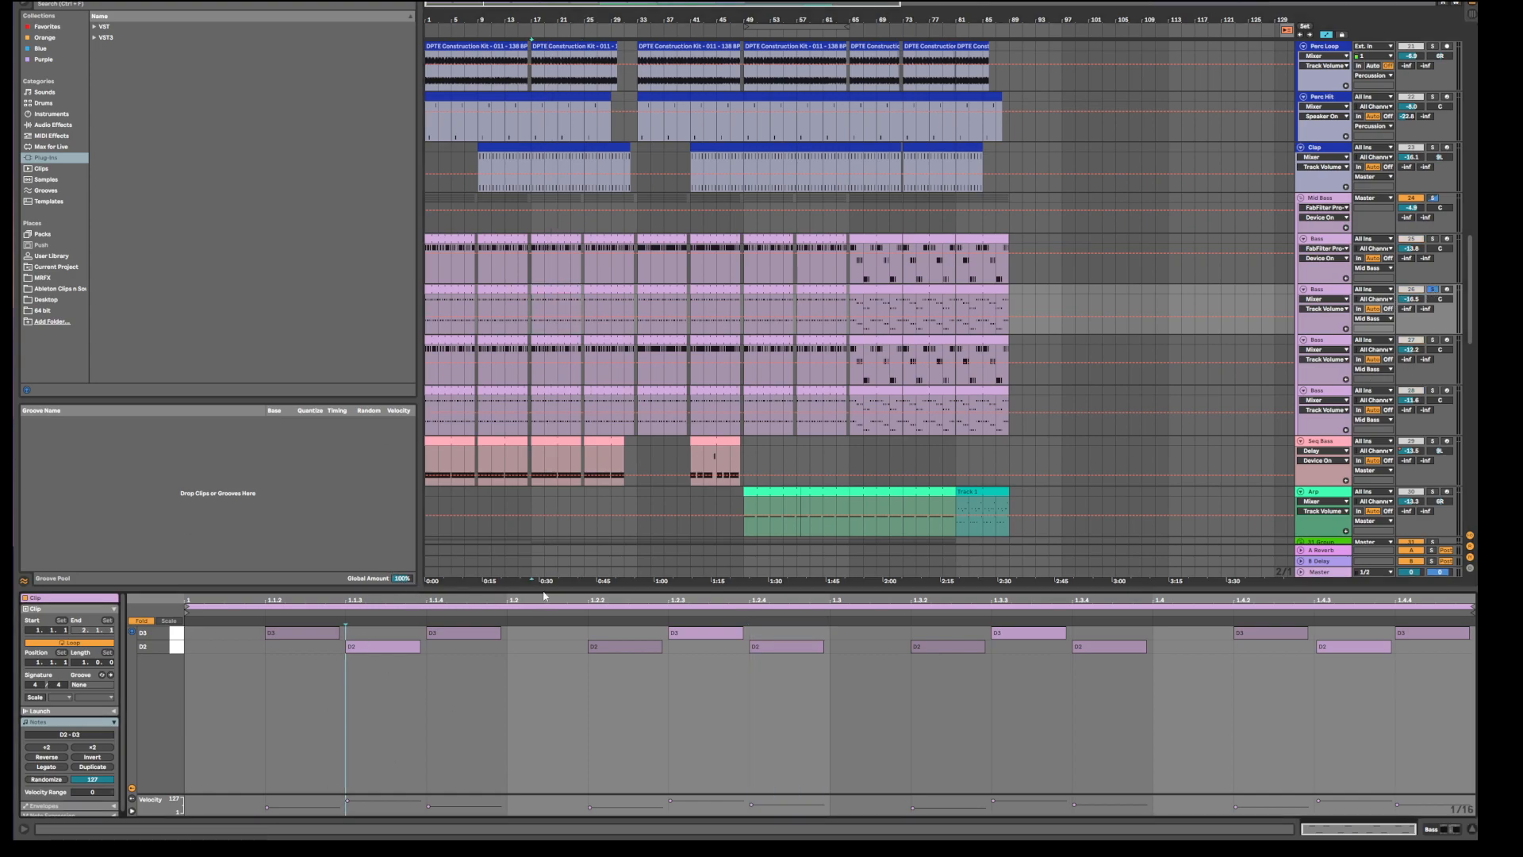
drag(543, 589, 544, 515)
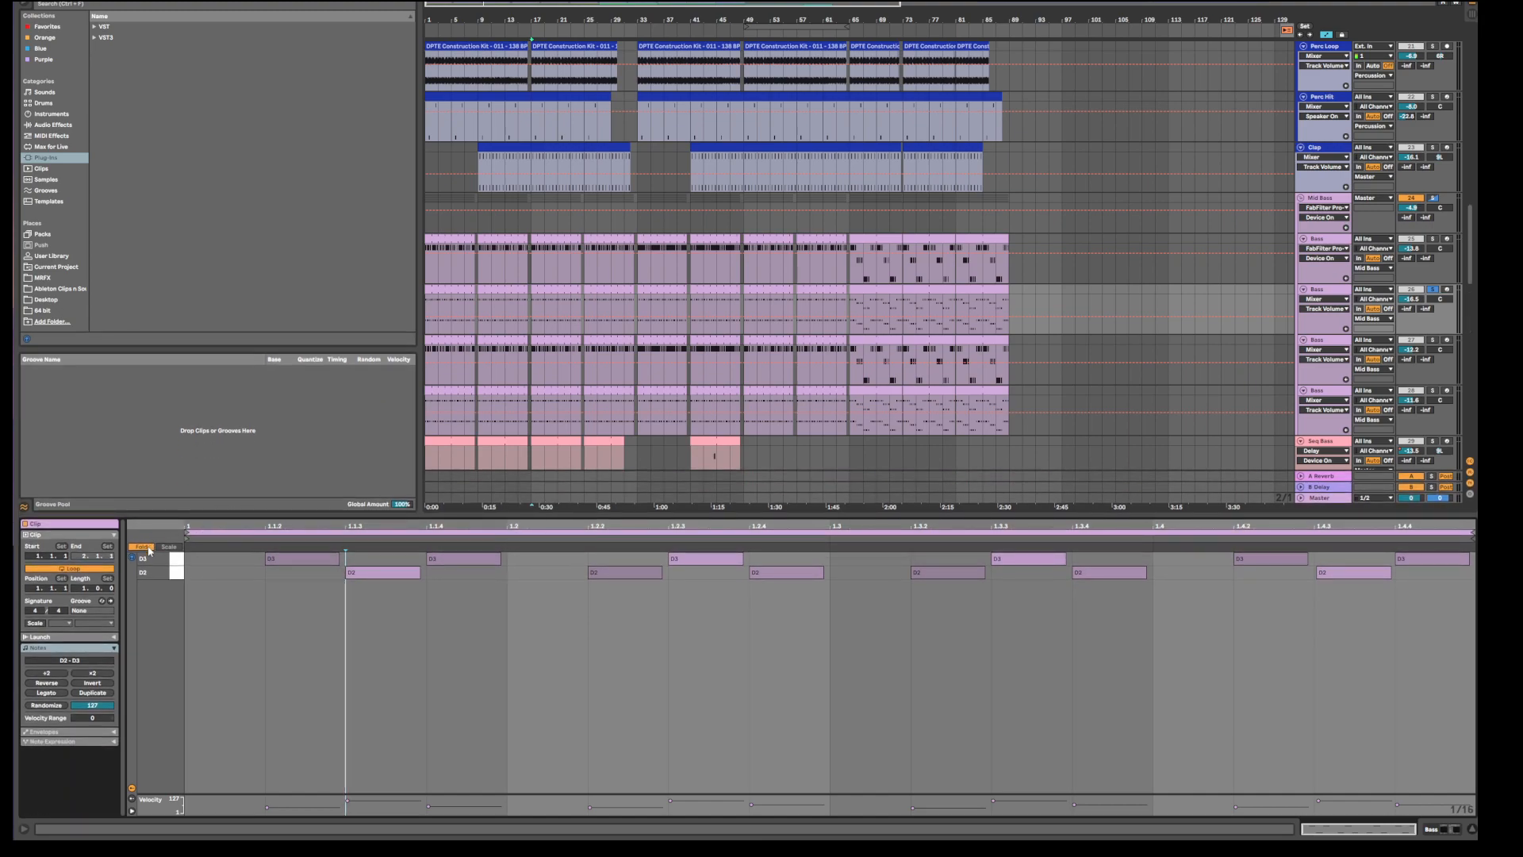
key(f)
scroll(462, 686, down, 5)
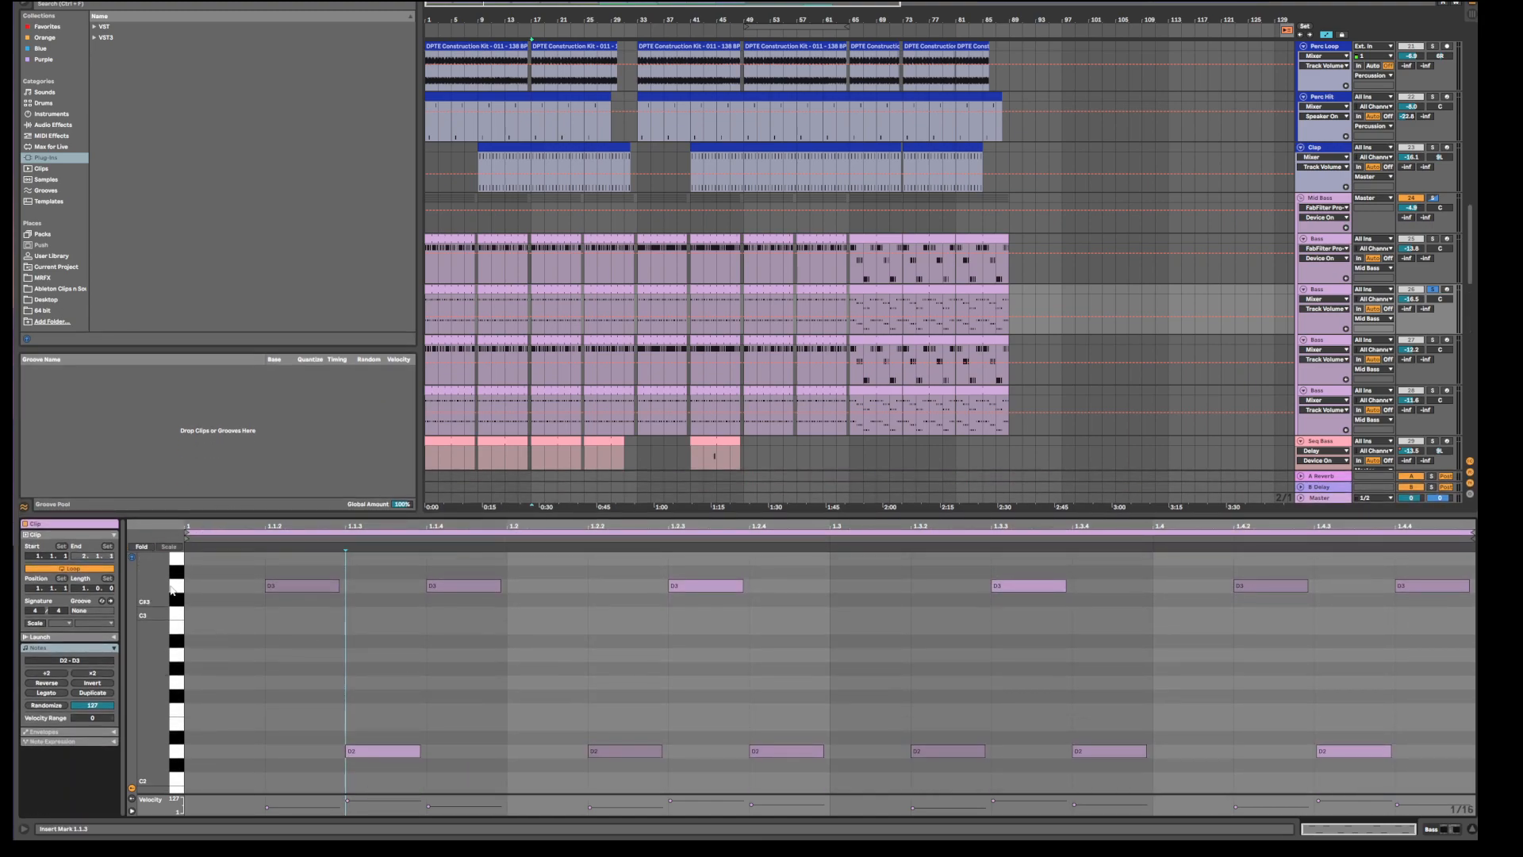
Fold the piano roll and alternately select the D3 and D2 note rows.
click(176, 587)
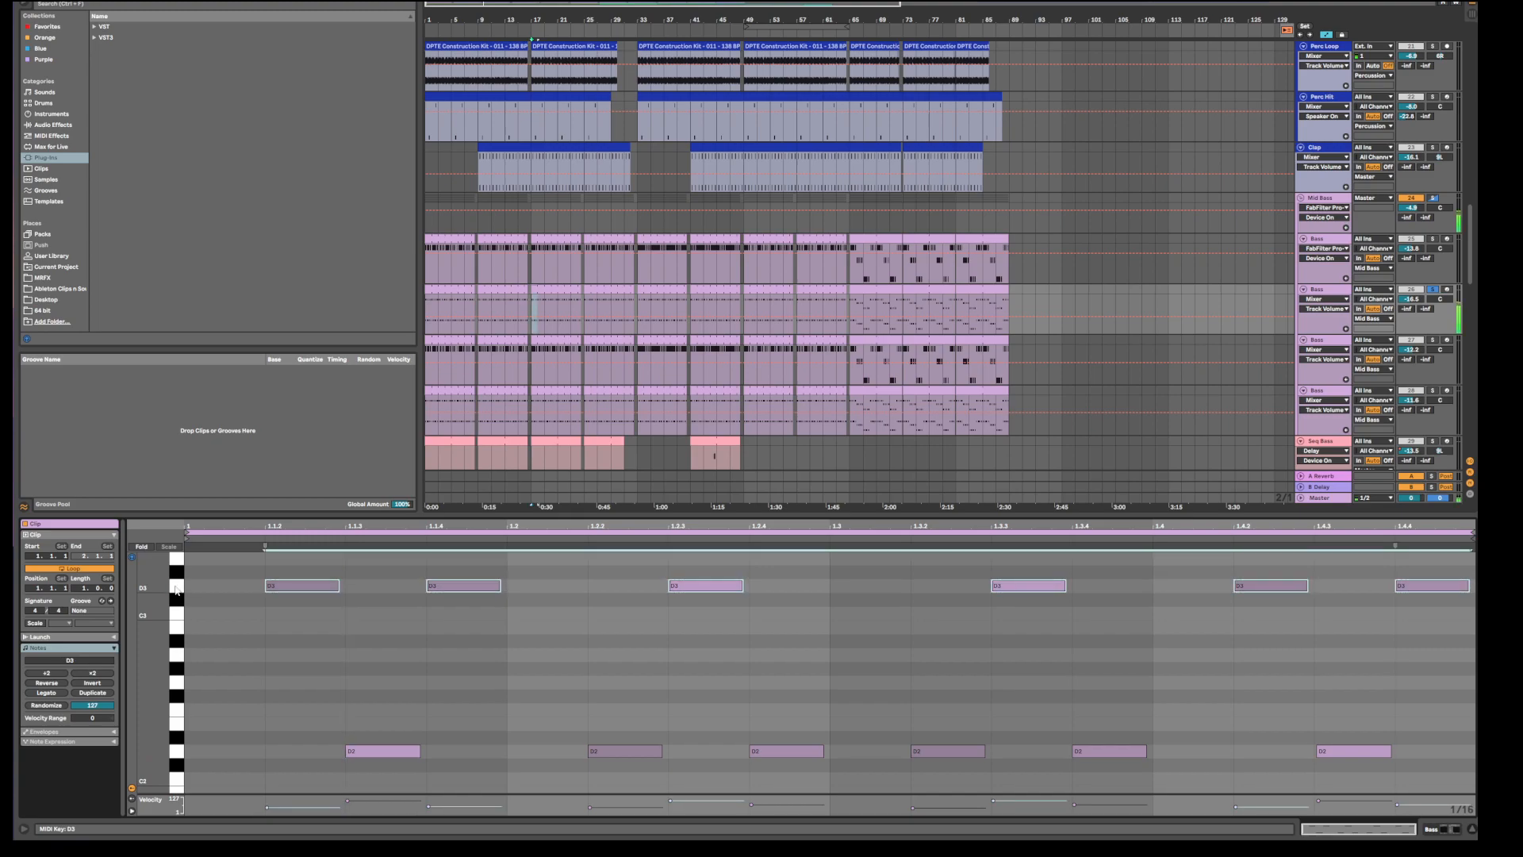
click(176, 751)
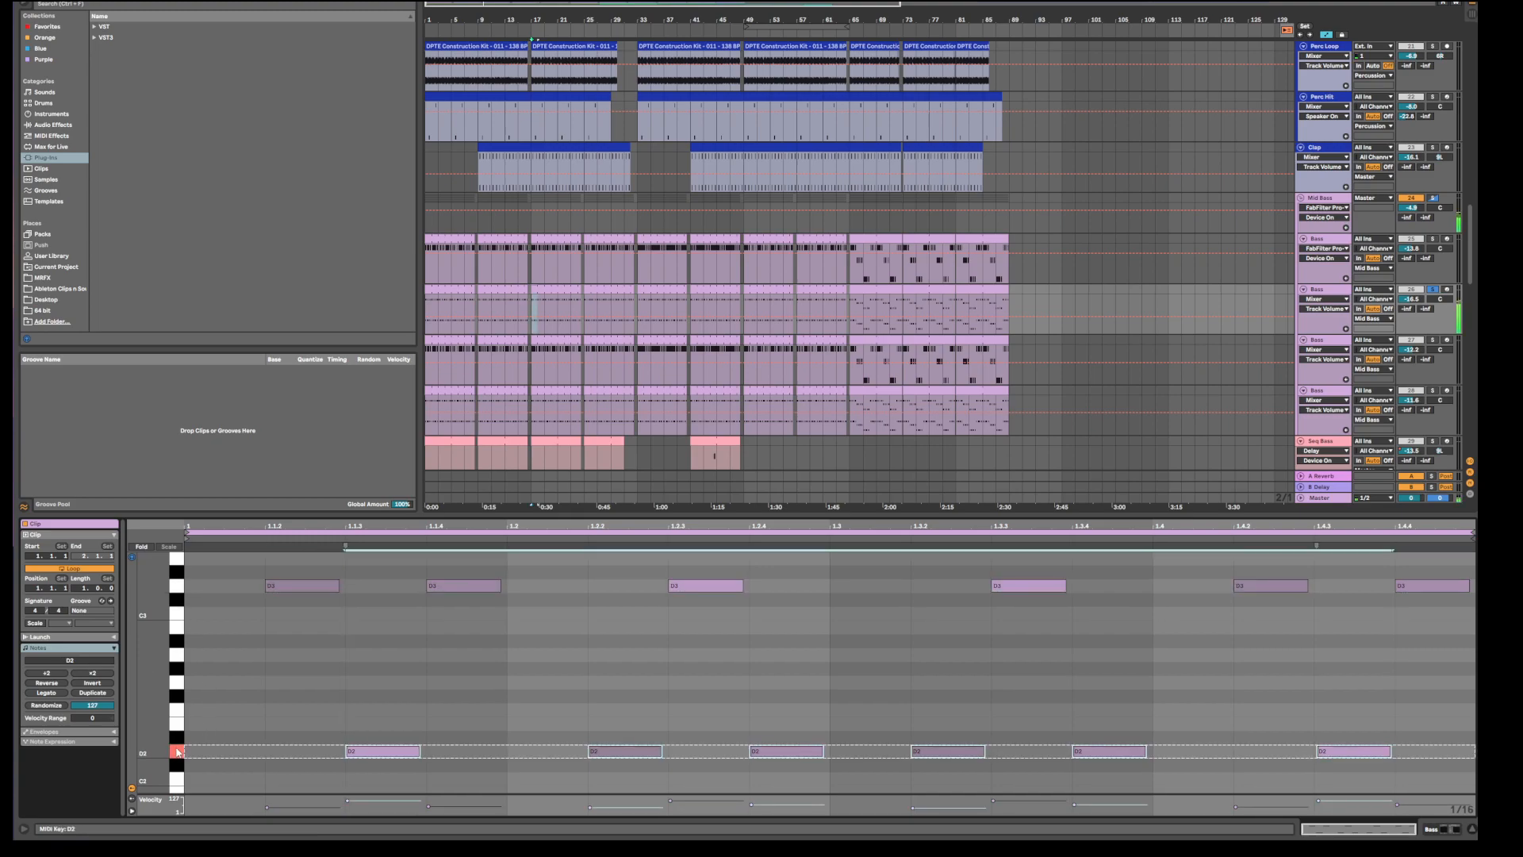
click(177, 615)
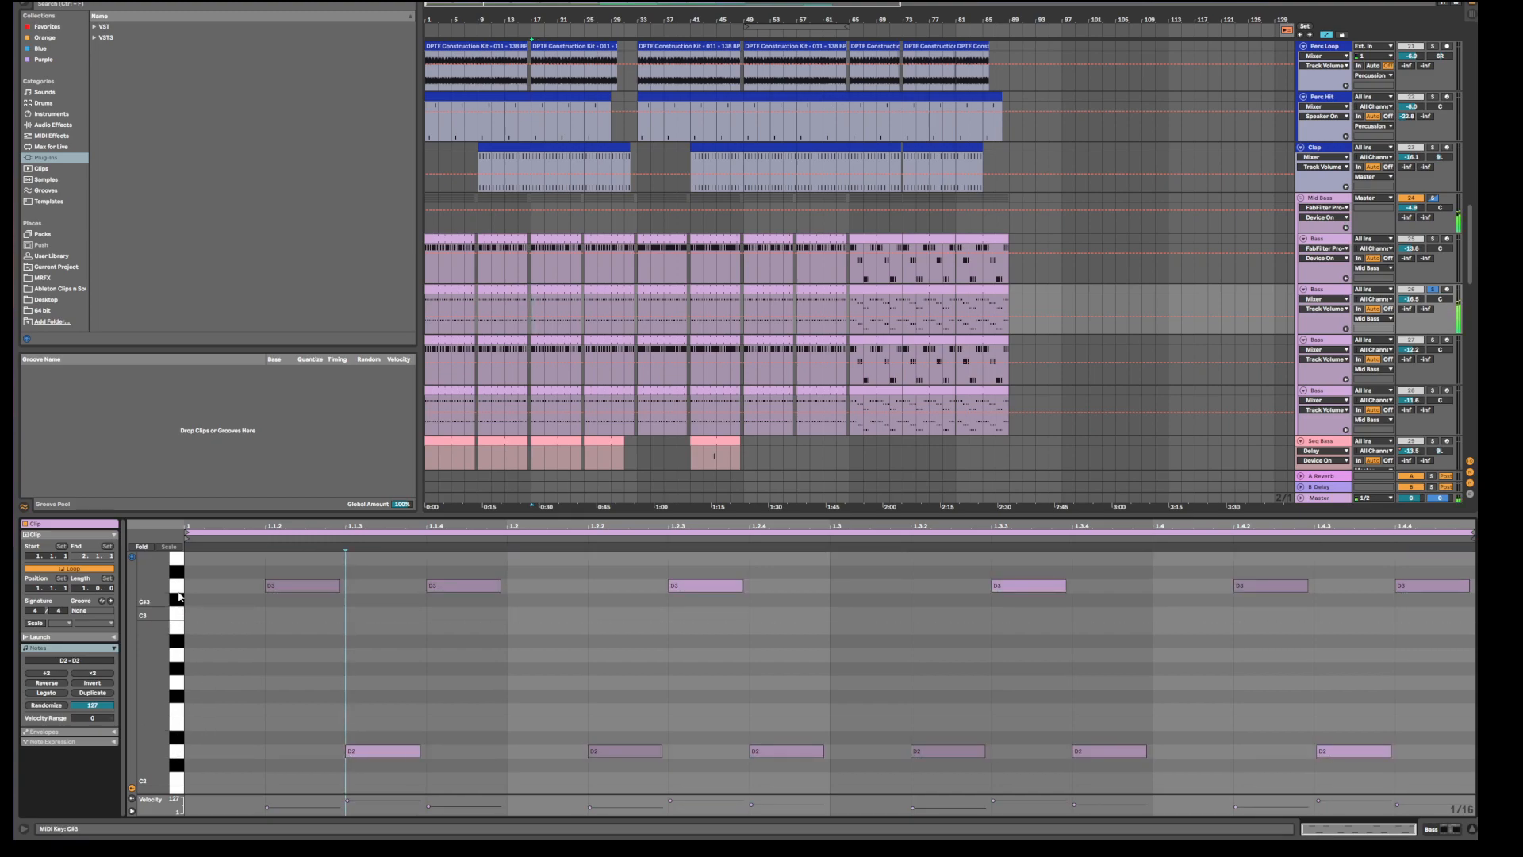
click(176, 588)
key(f)
click(264, 619)
click(176, 563)
click(177, 576)
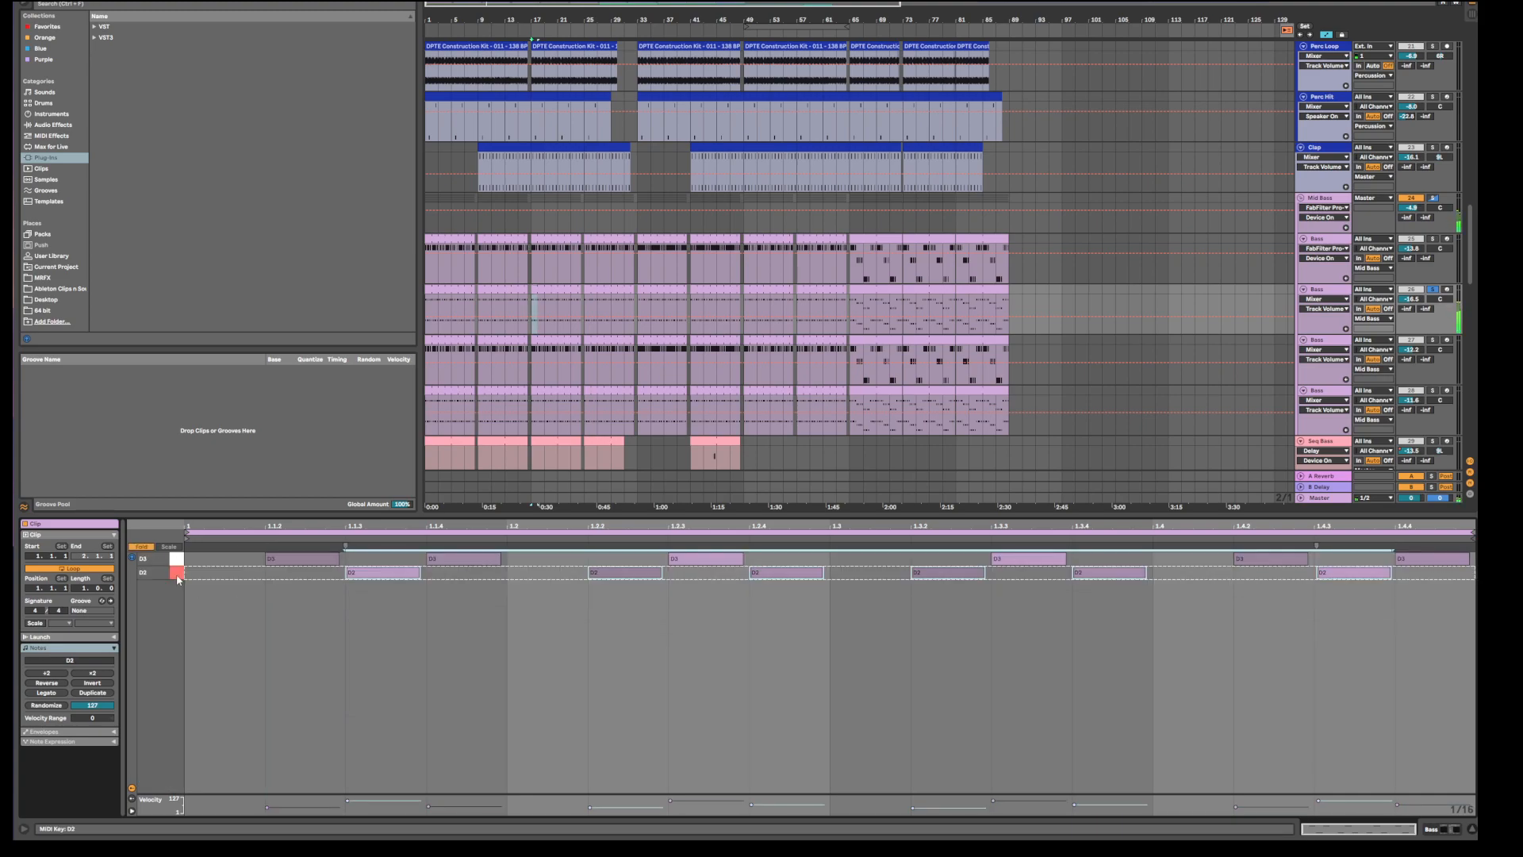
click(178, 561)
click(180, 575)
click(179, 562)
click(179, 575)
Play the clip while selecting the first D3 note, then clear the note selection.
key(space)
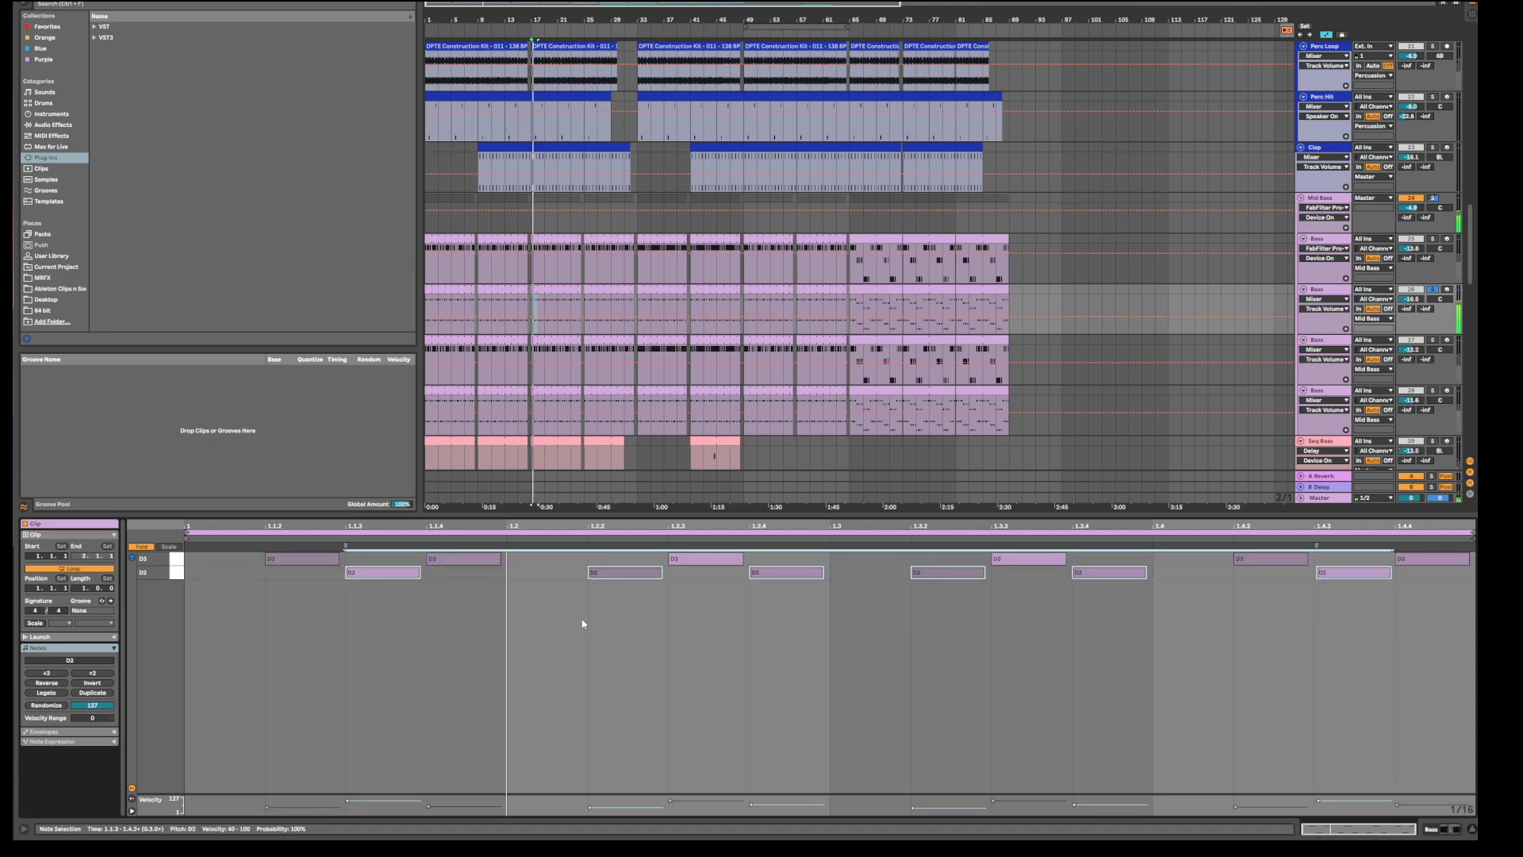
click(703, 652)
click(306, 559)
click(316, 633)
mouse_move(311, 559)
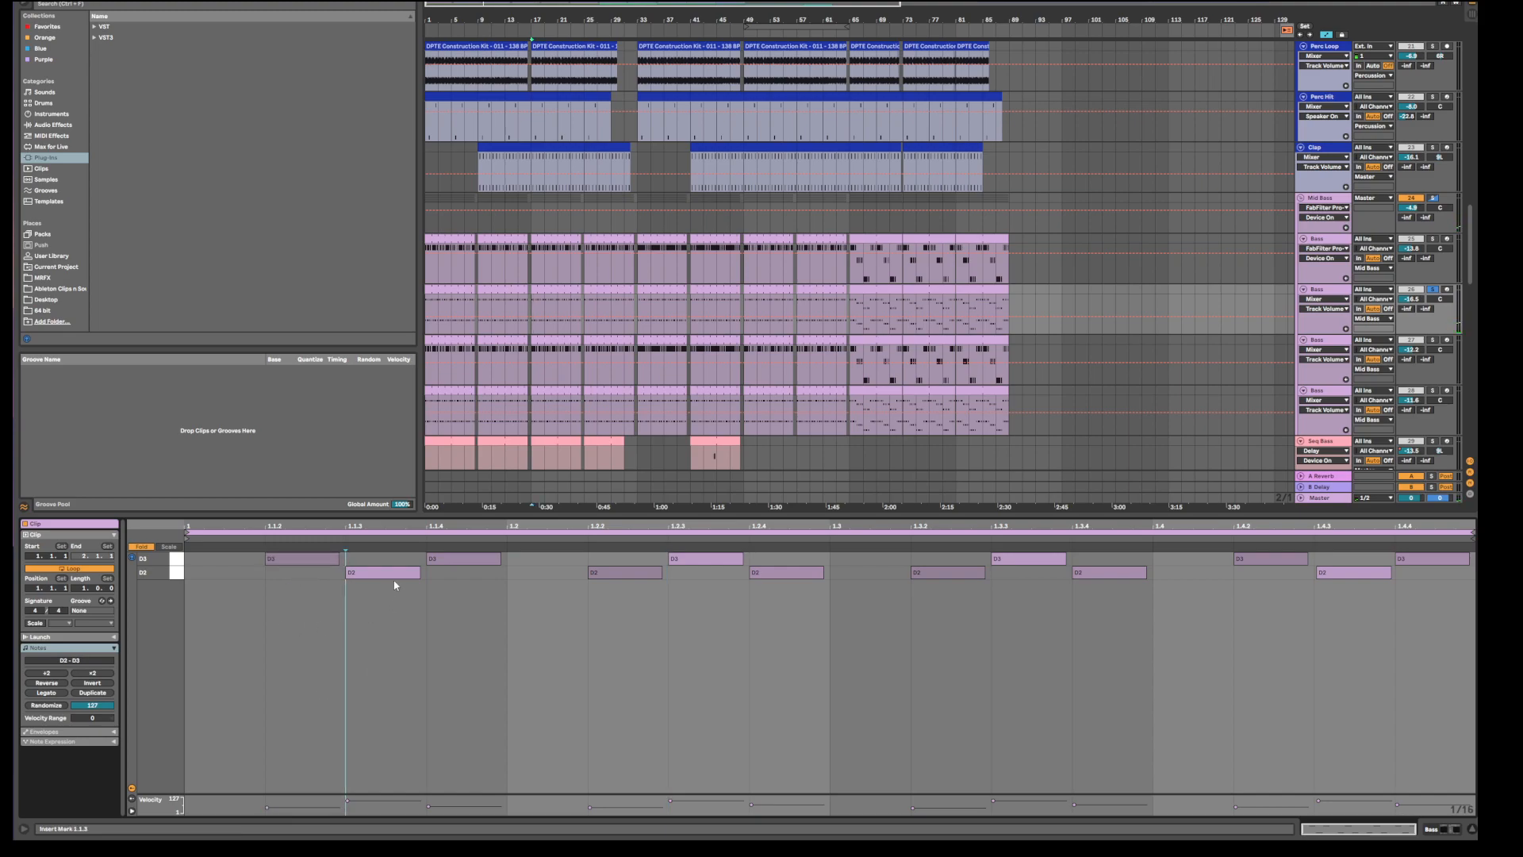
click(399, 641)
Enlarge the velocity lane, try the first D3 at velocity 127, then undo back to 43.
drag(380, 793, 397, 687)
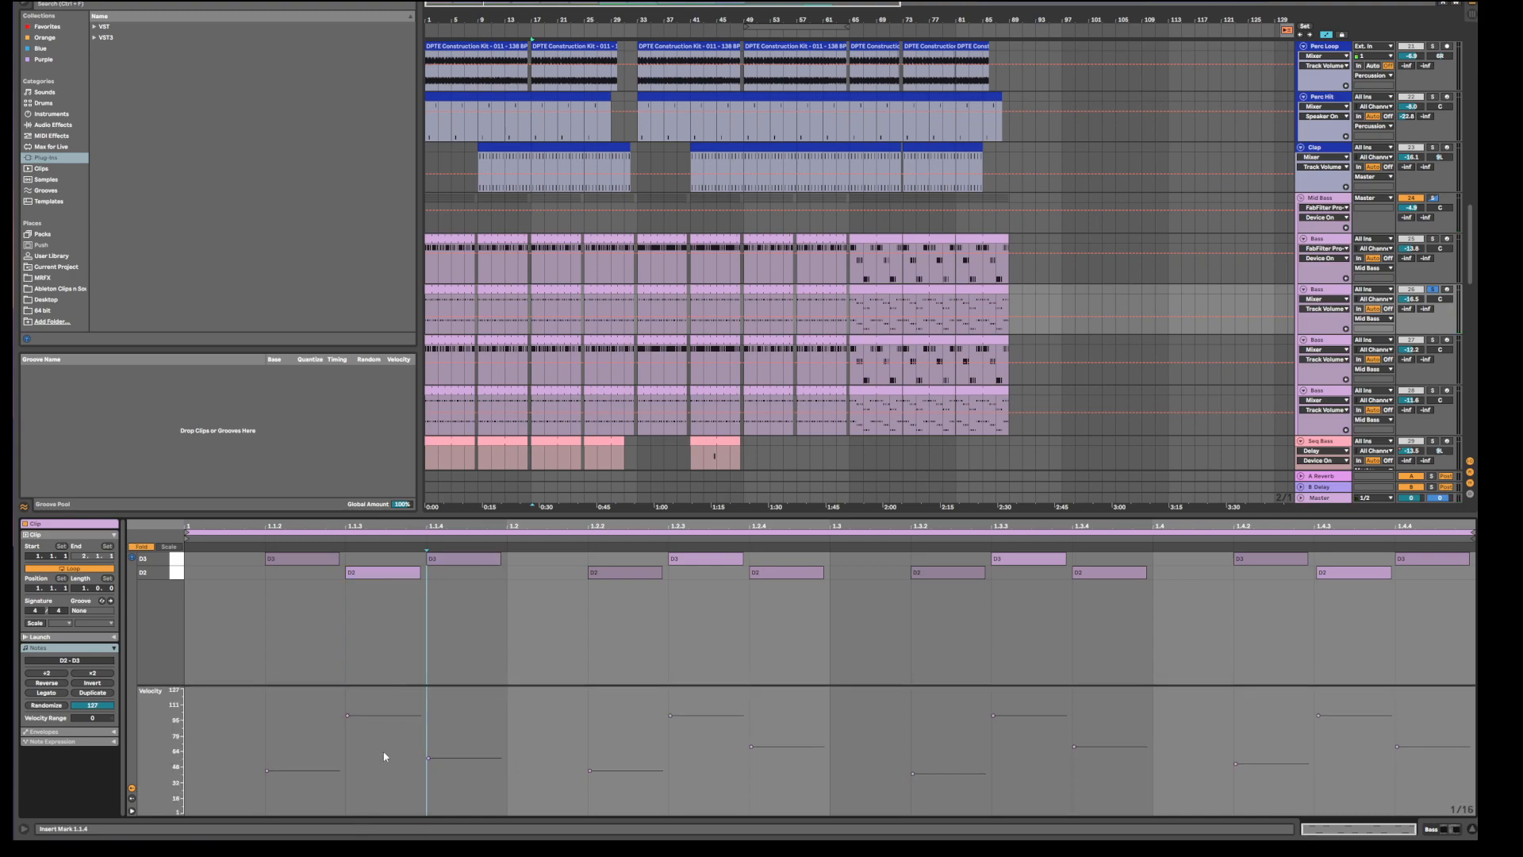
click(378, 719)
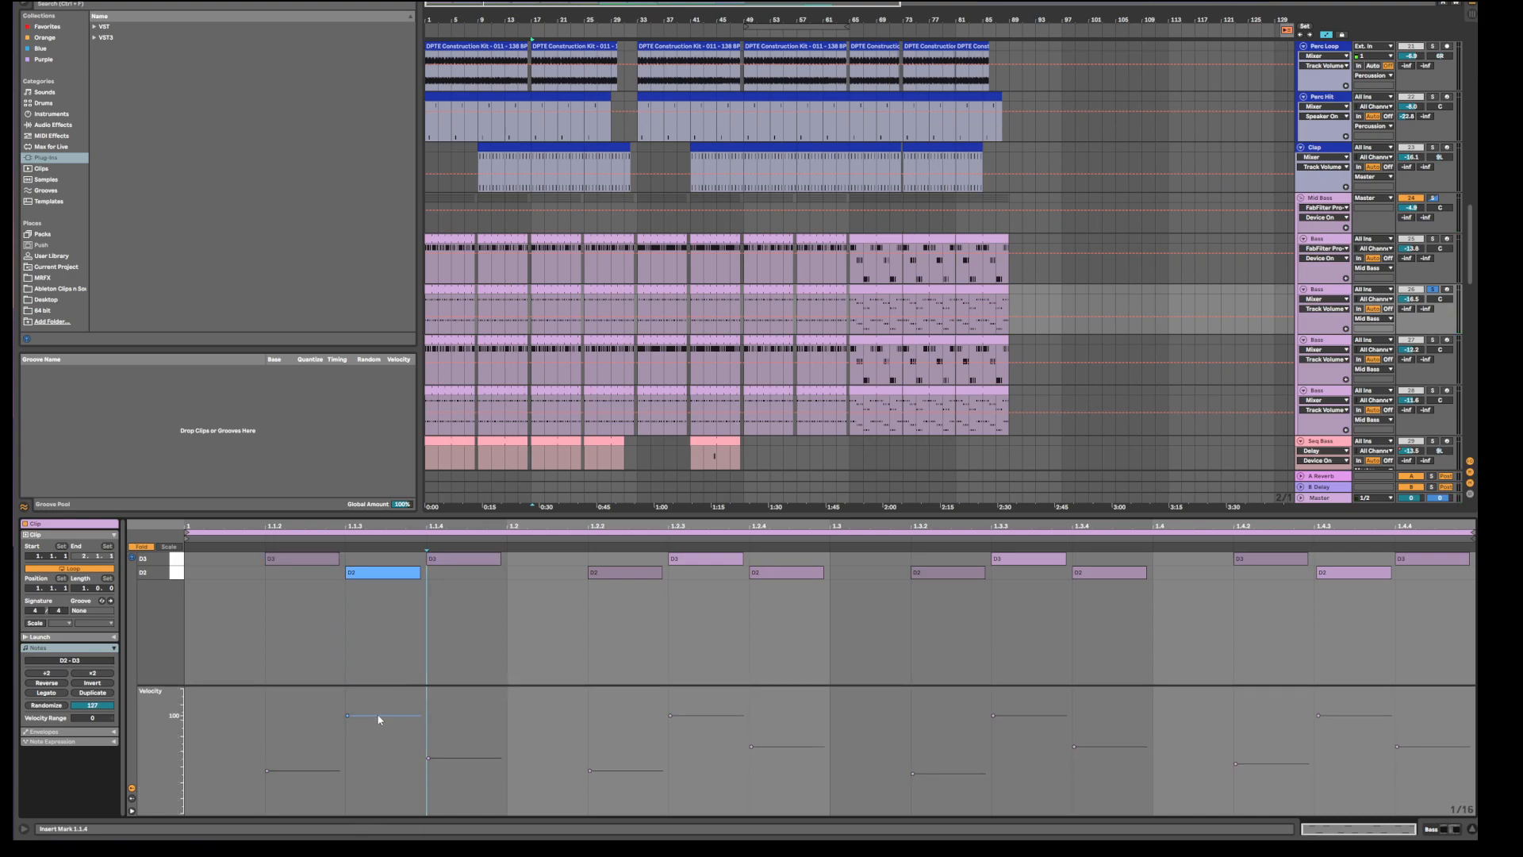
click(316, 771)
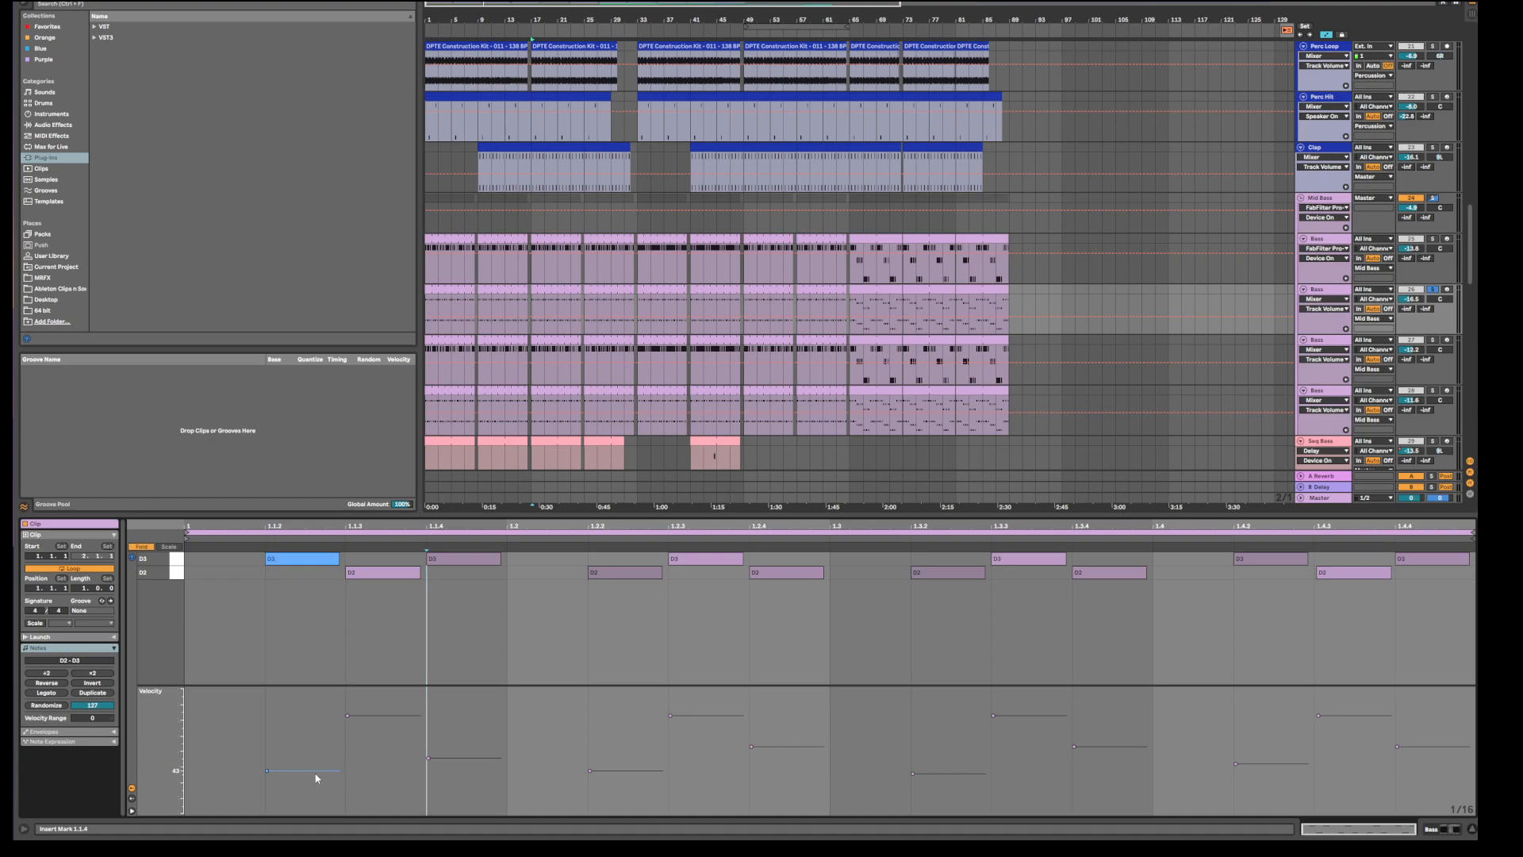
mouse_move(316, 771)
mouse_down()
mouse_move(316, 688)
mouse_move(316, 750)
mouse_up()
key(ctrl+z)
click(258, 598)
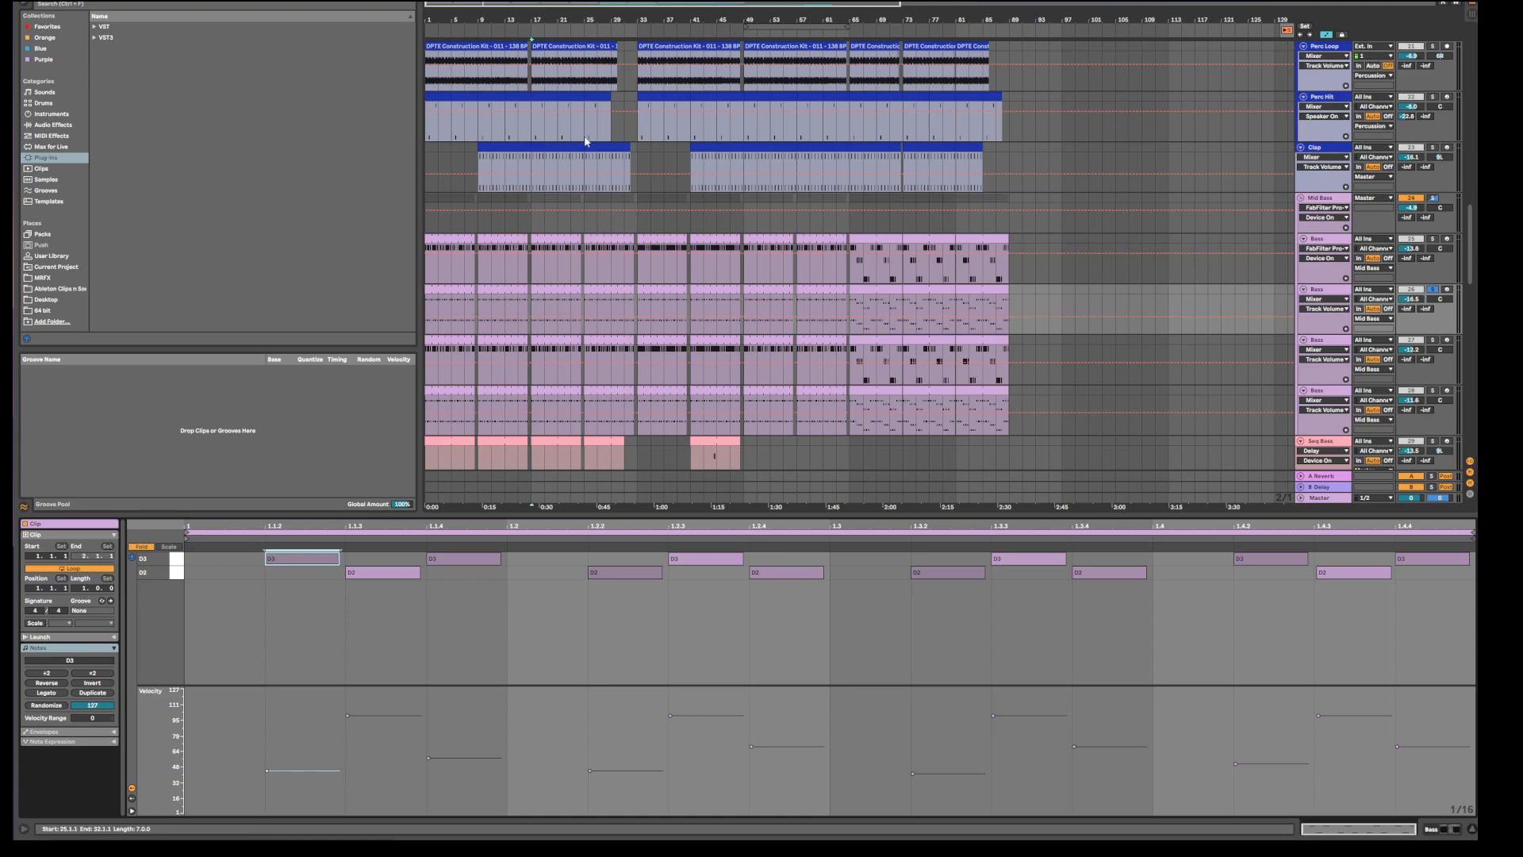
click(519, 290)
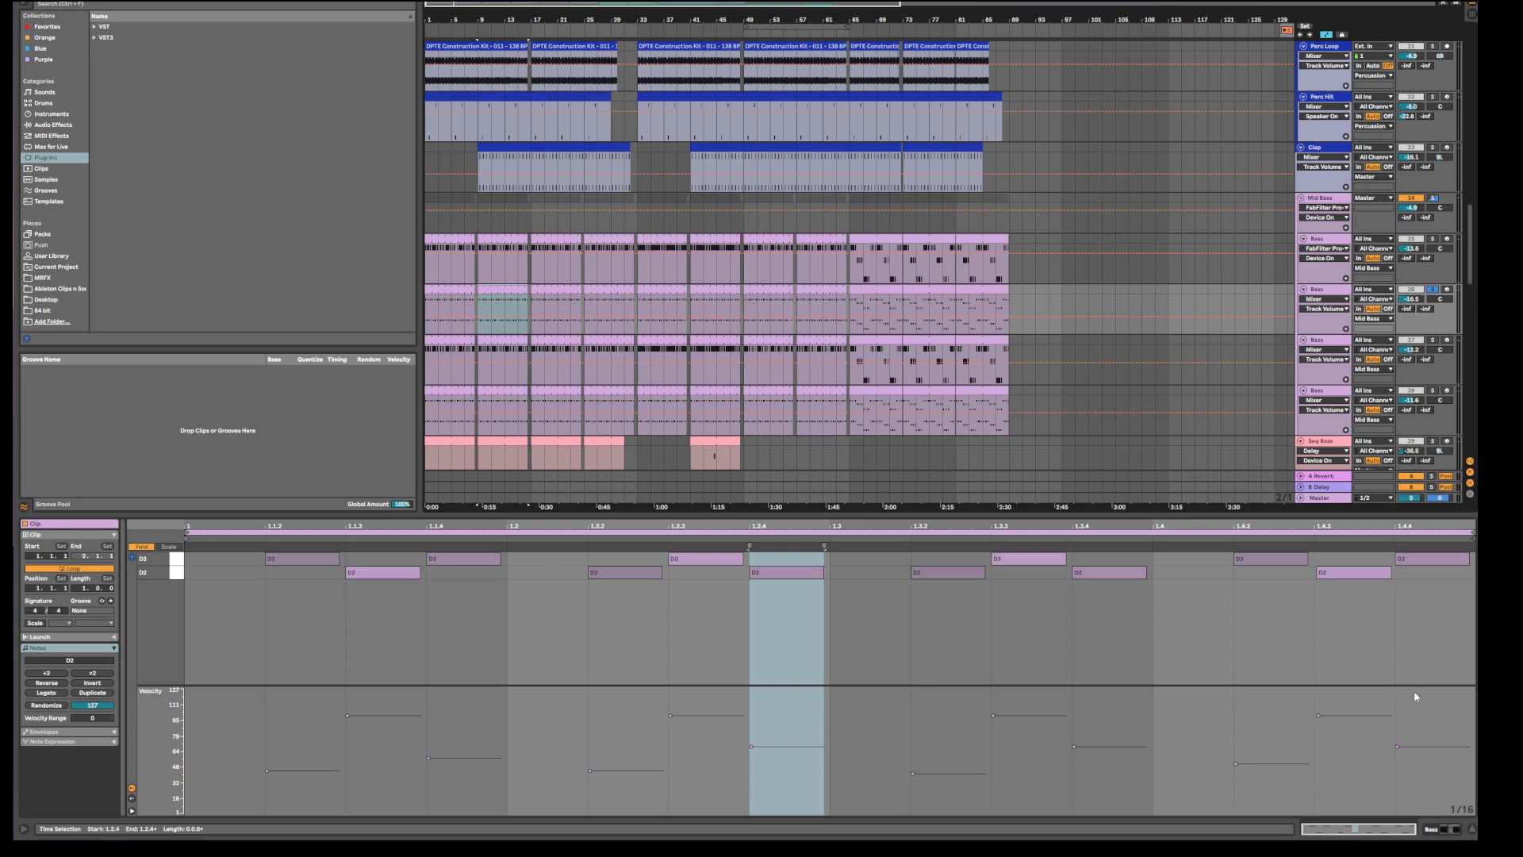
Select the second Bass track, play the bass, and inspect the first D3 note at 1.1.2.
click(332, 632)
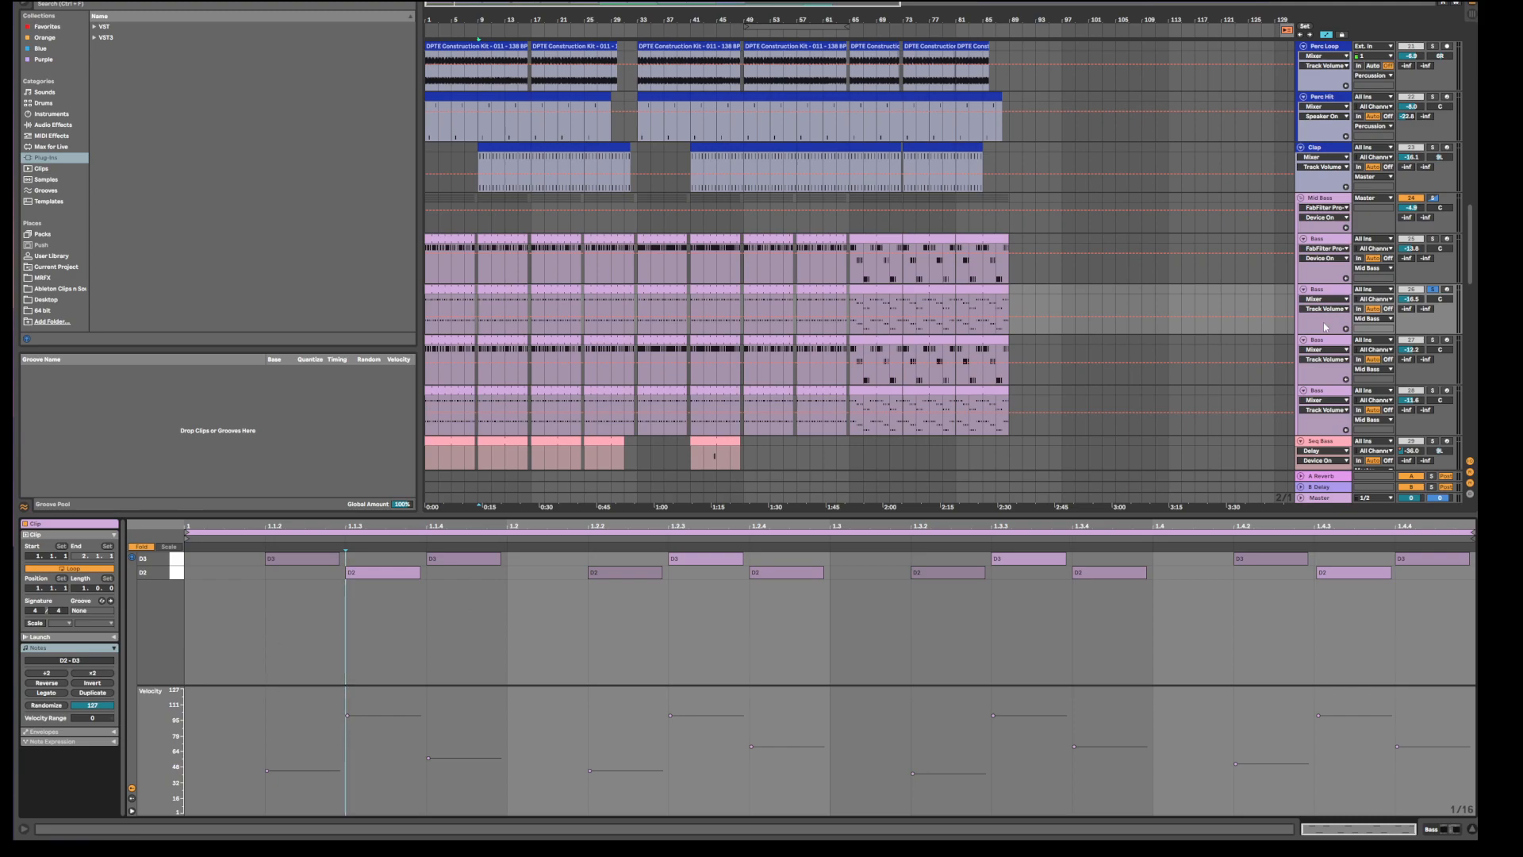
click(1334, 292)
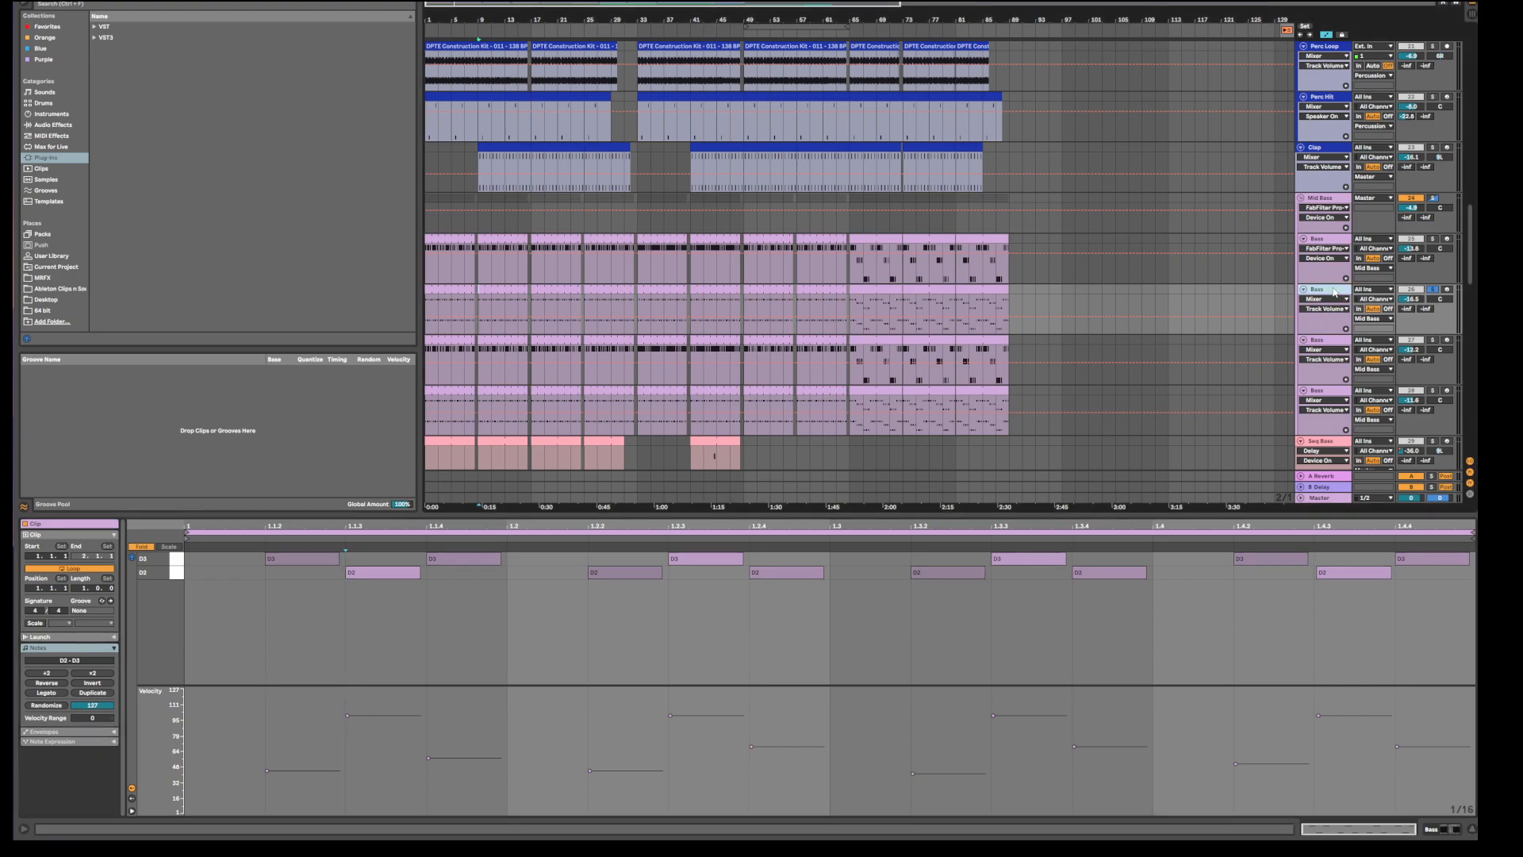
key(space)
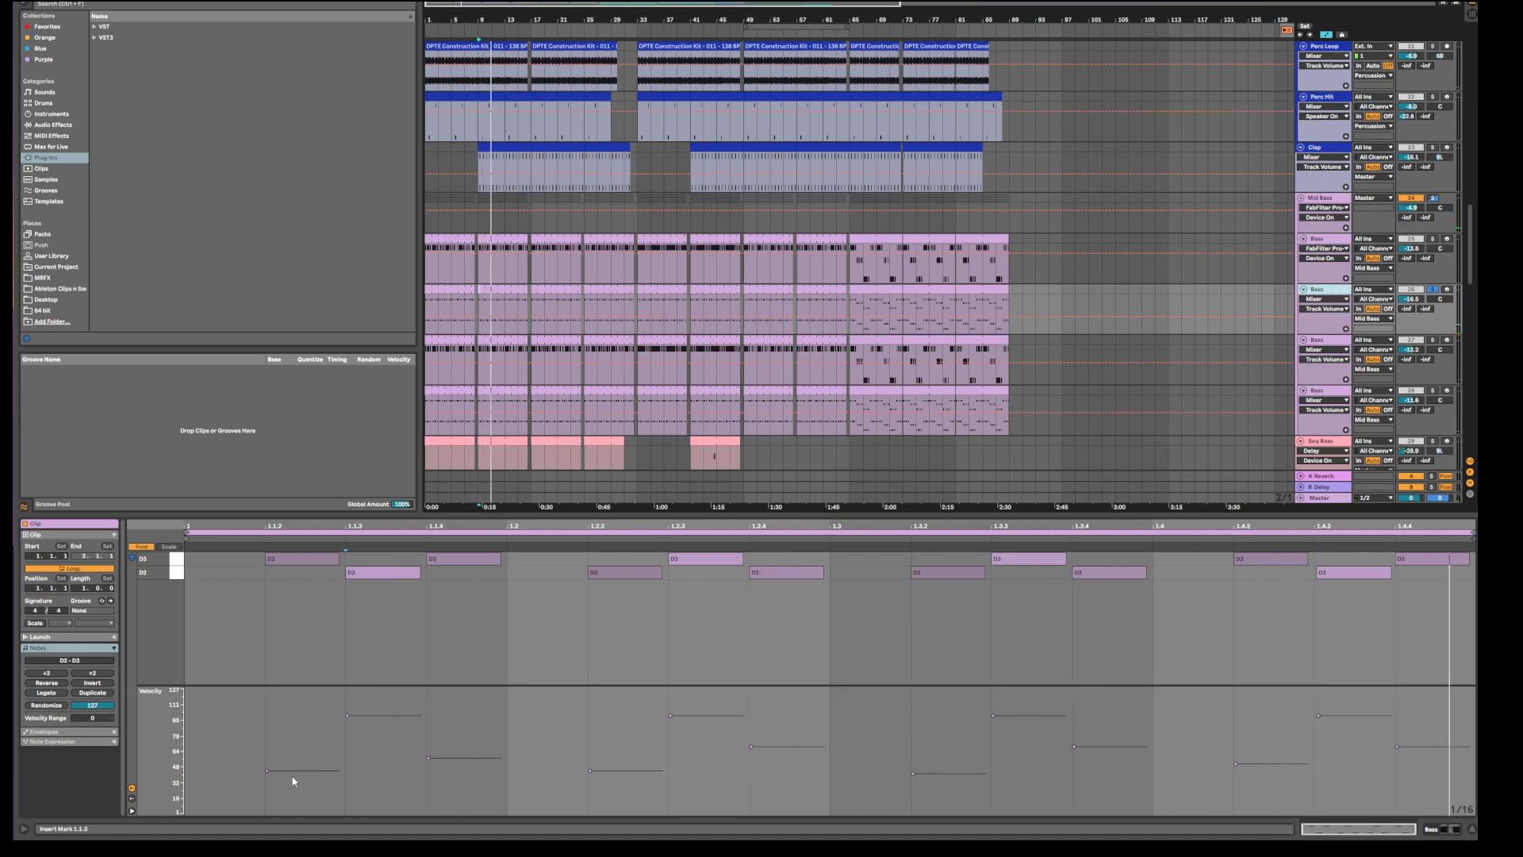
click(276, 560)
click(245, 656)
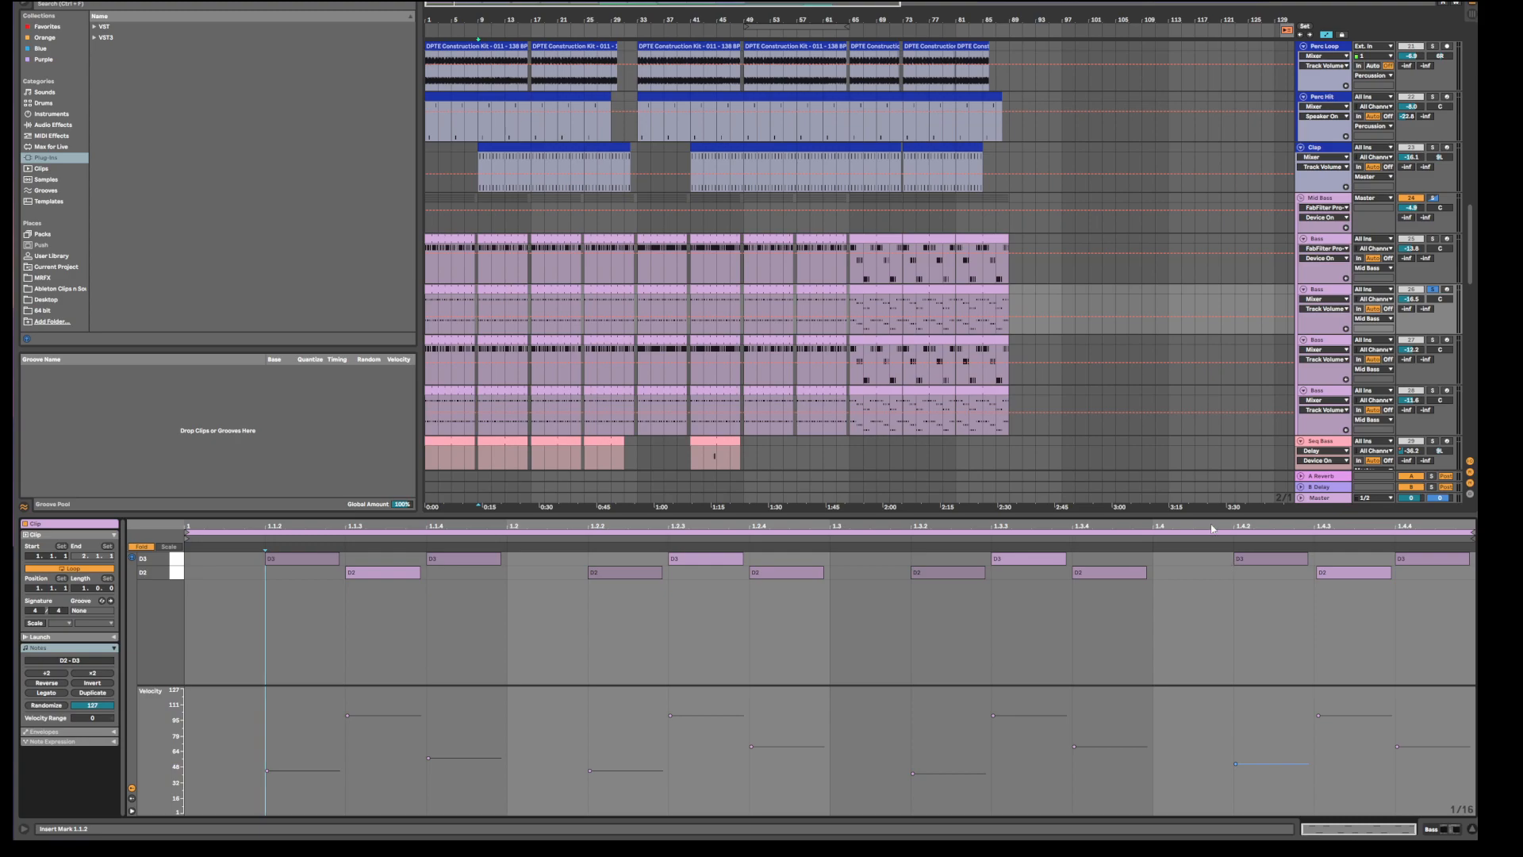
click(1340, 201)
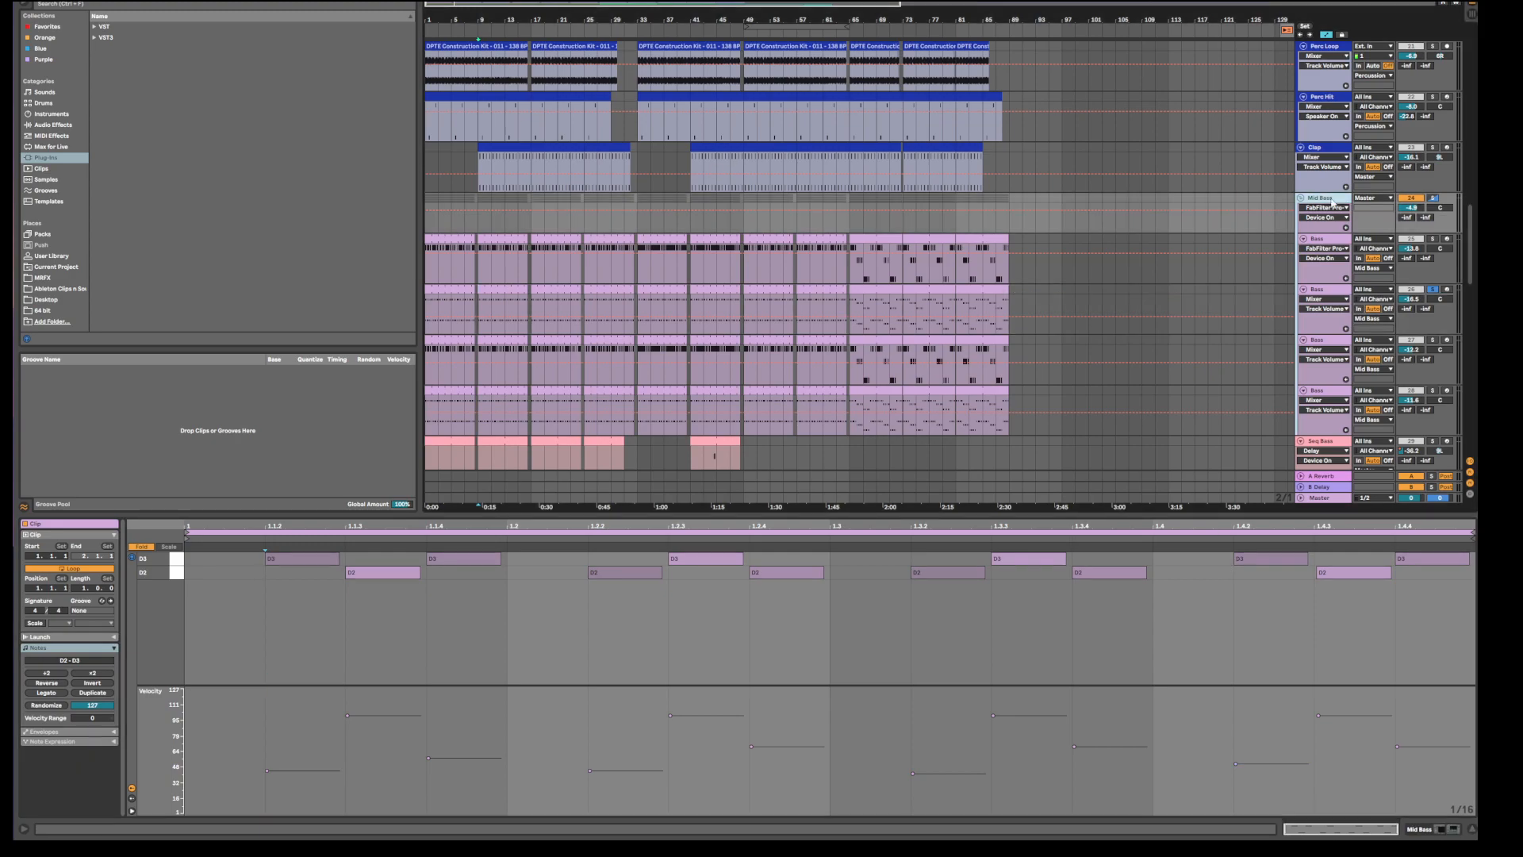
Show Mid Bass's devices and search the browser for 'lfo', revealing VST > LFOTool.
double_click(1323, 200)
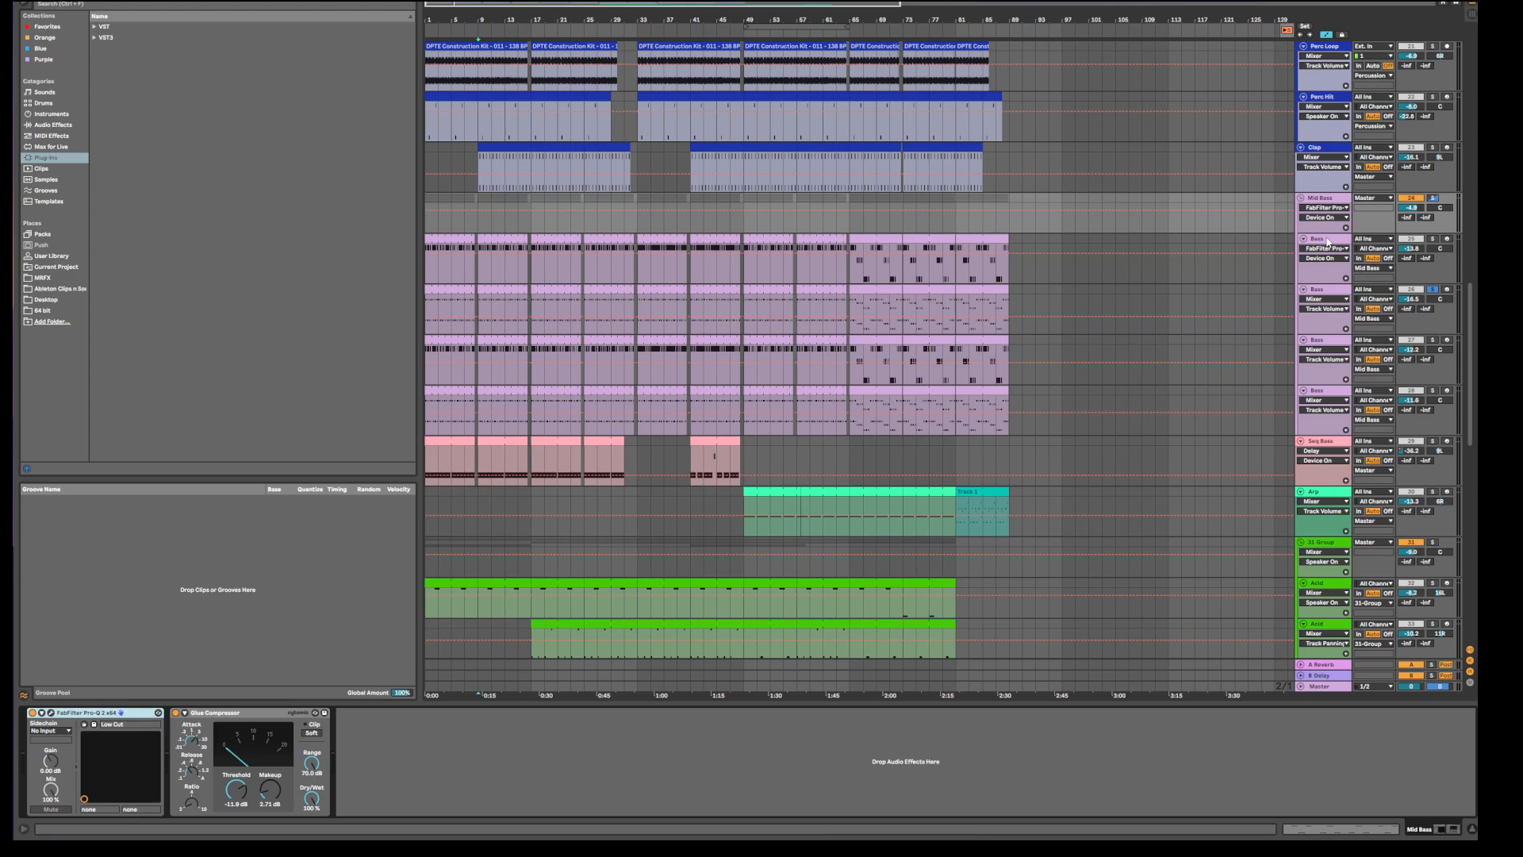
click(183, 6)
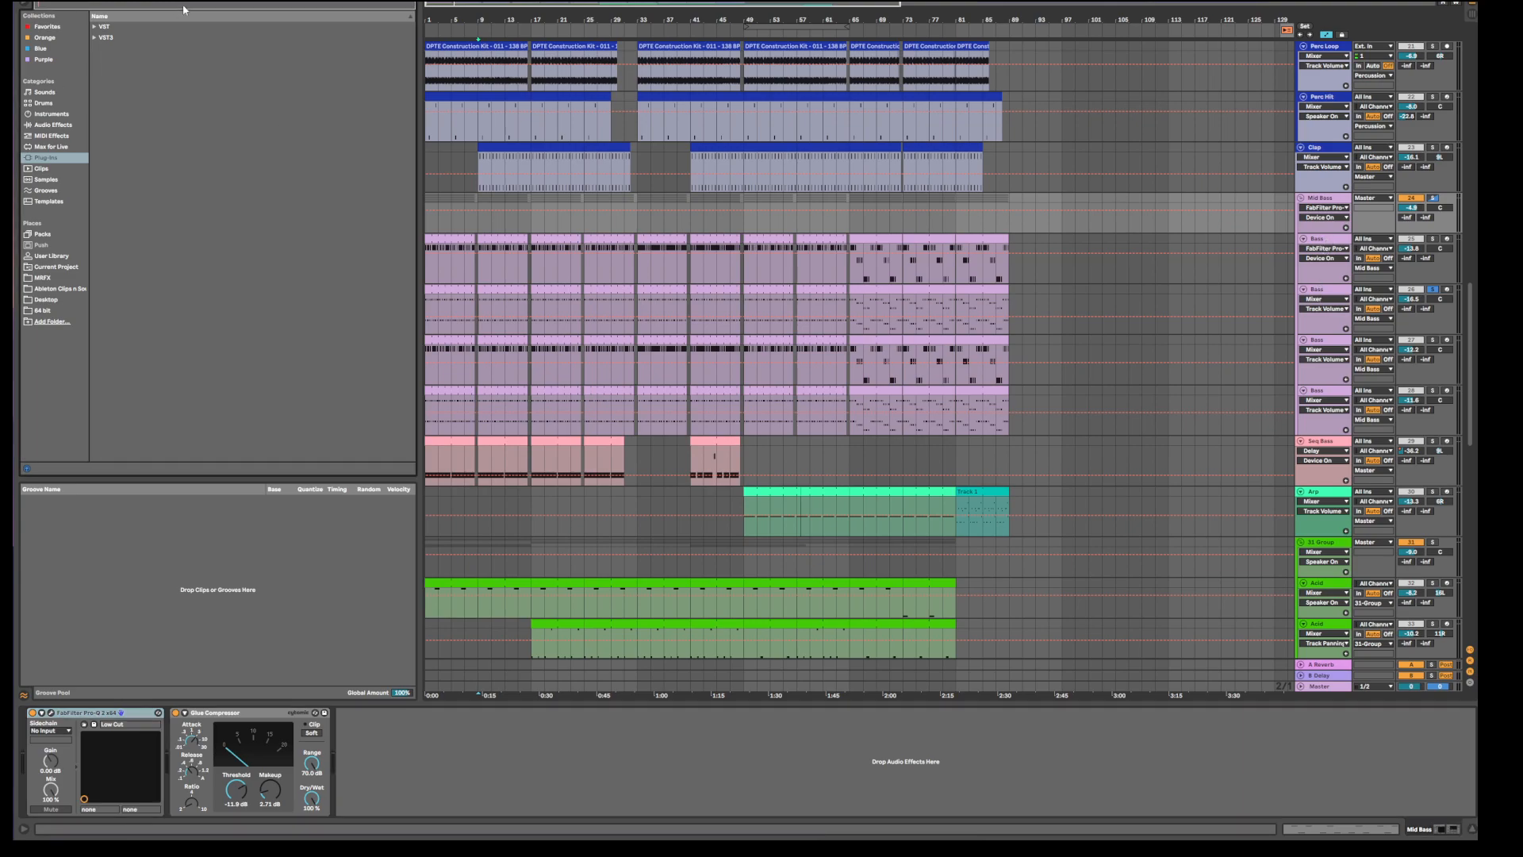
text(lfo)
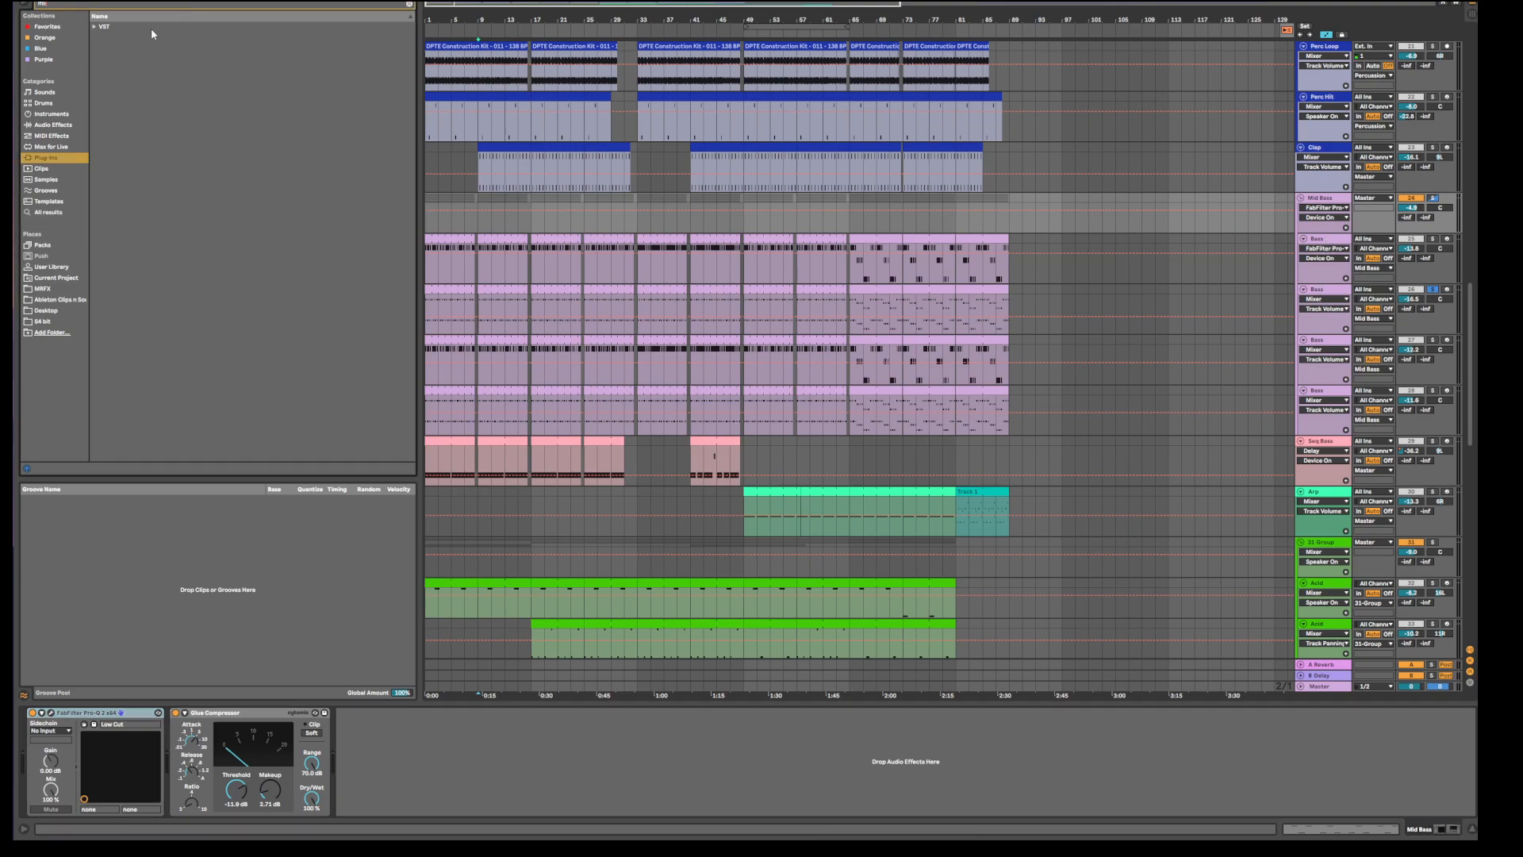
click(94, 27)
click(101, 38)
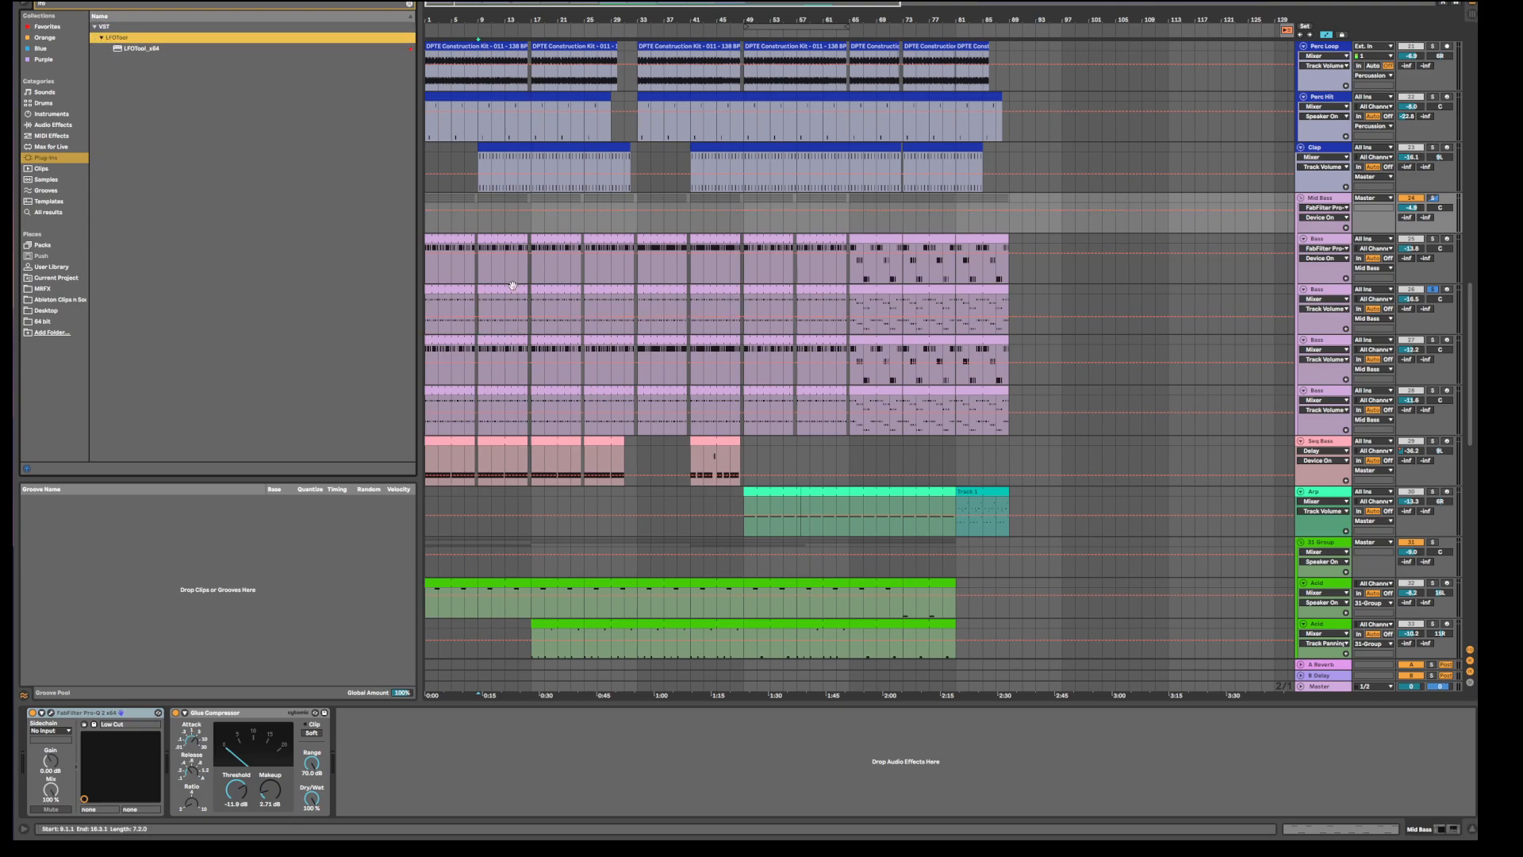
Reopen the bars 17–24 bass clip's notes and velocities, clearing the note selection.
click(547, 295)
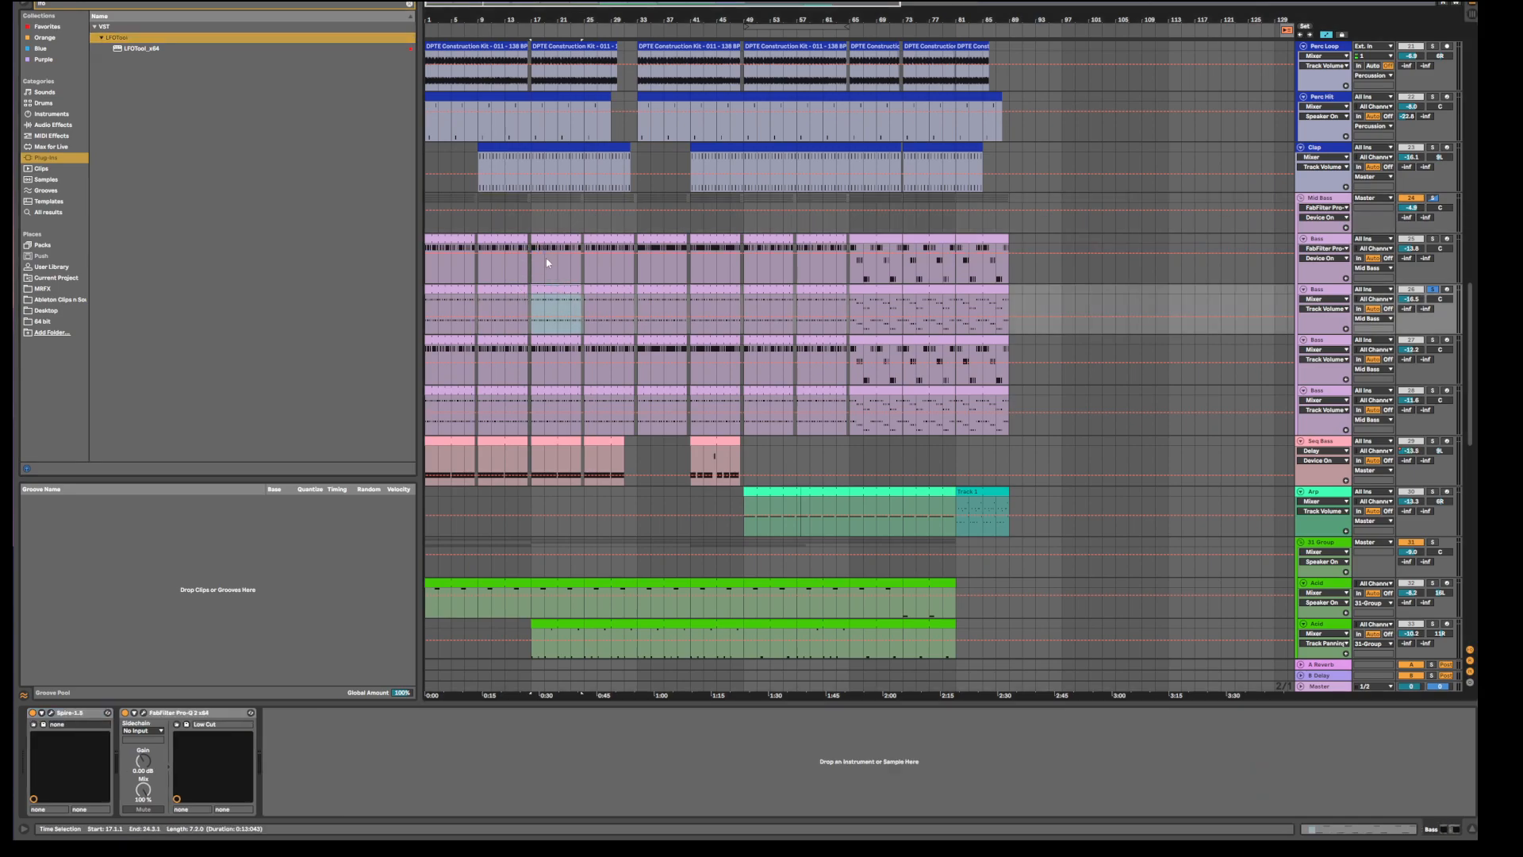
double_click(560, 290)
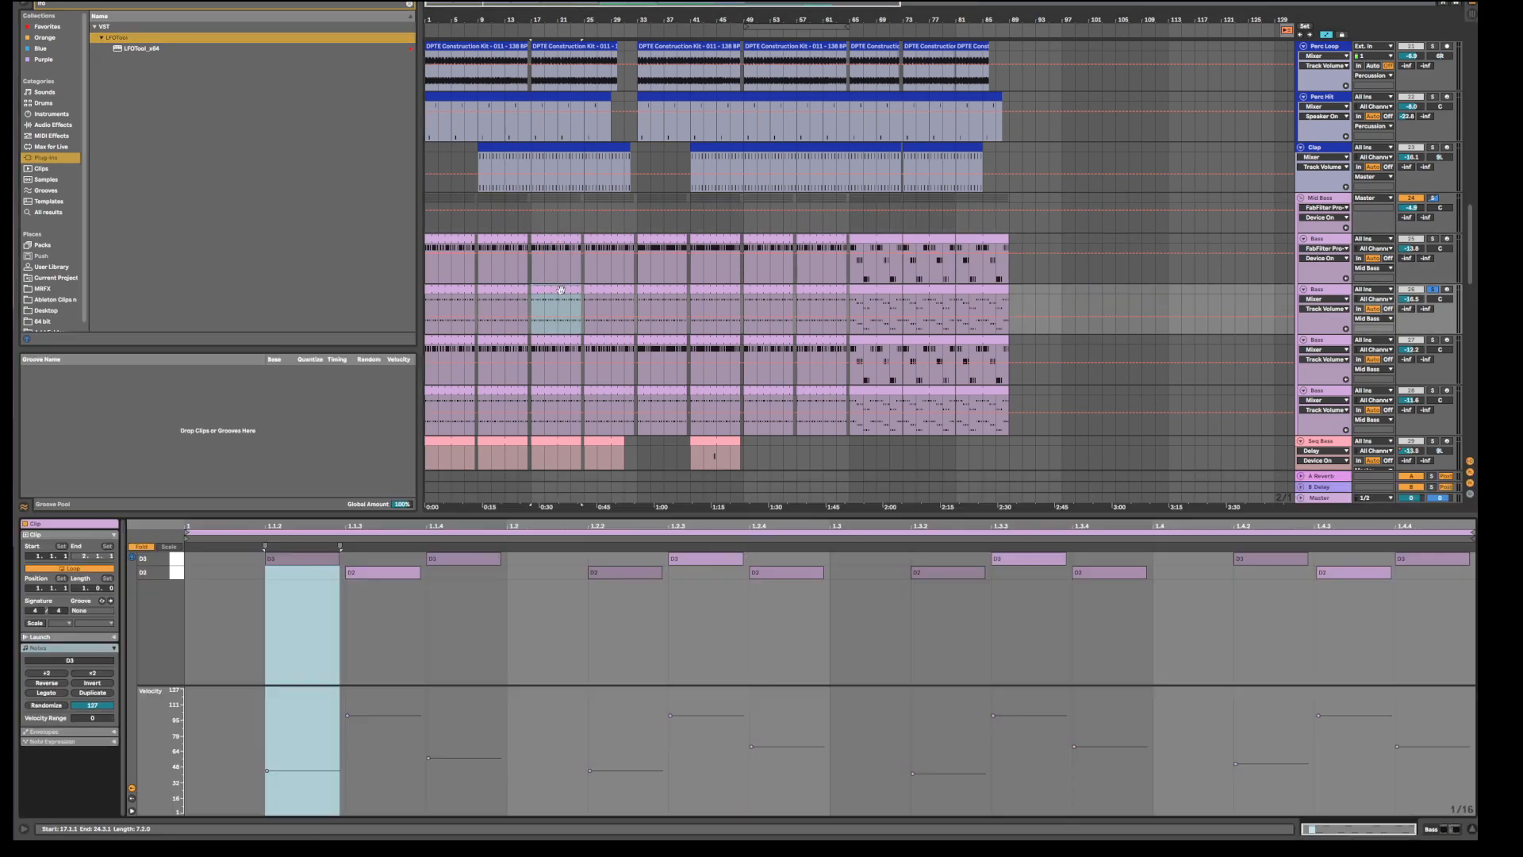
click(572, 619)
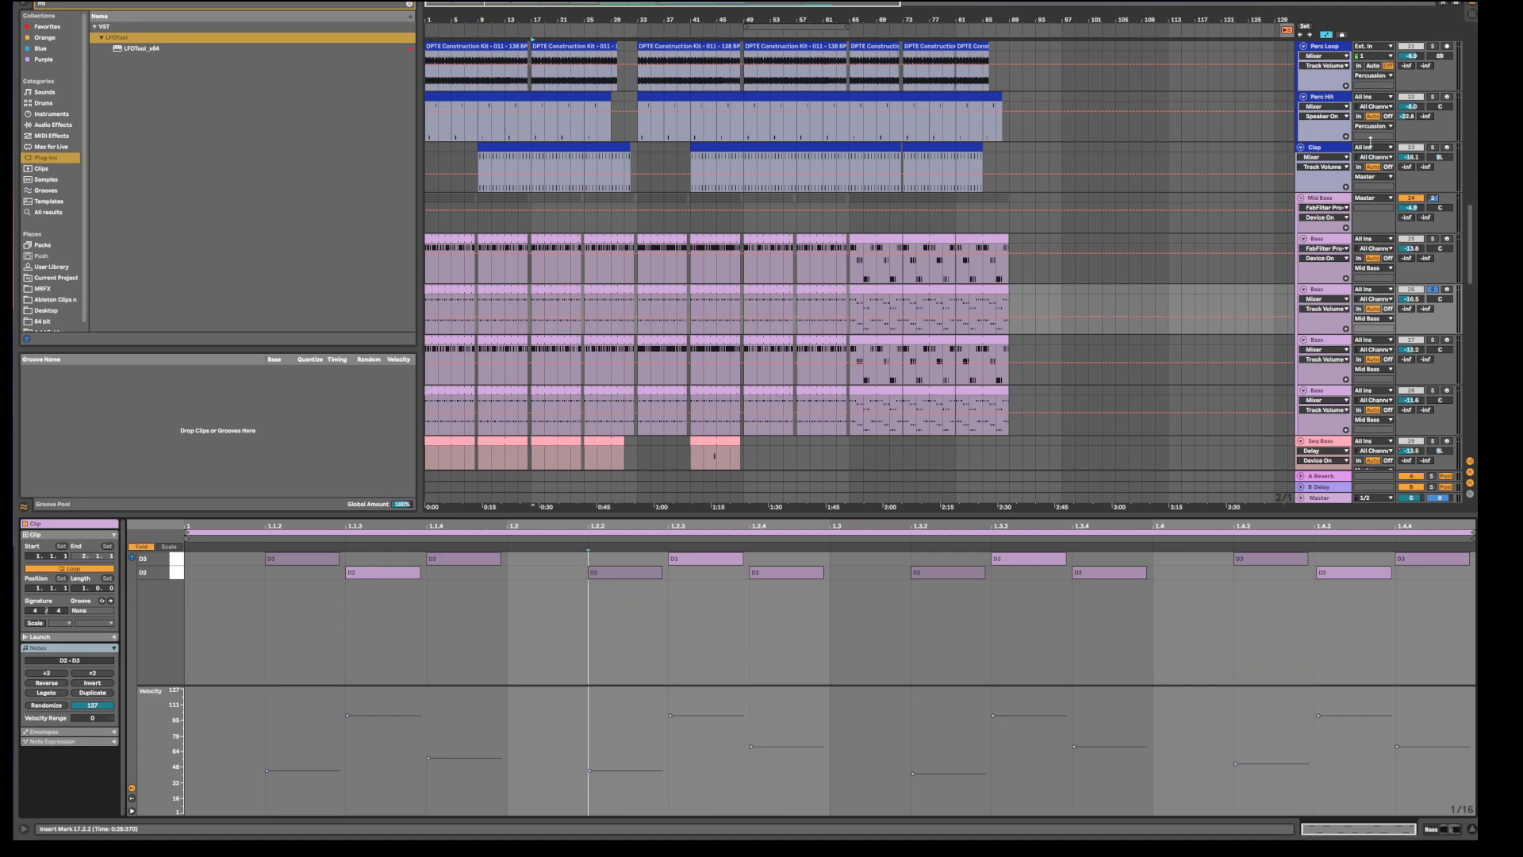
click(1321, 198)
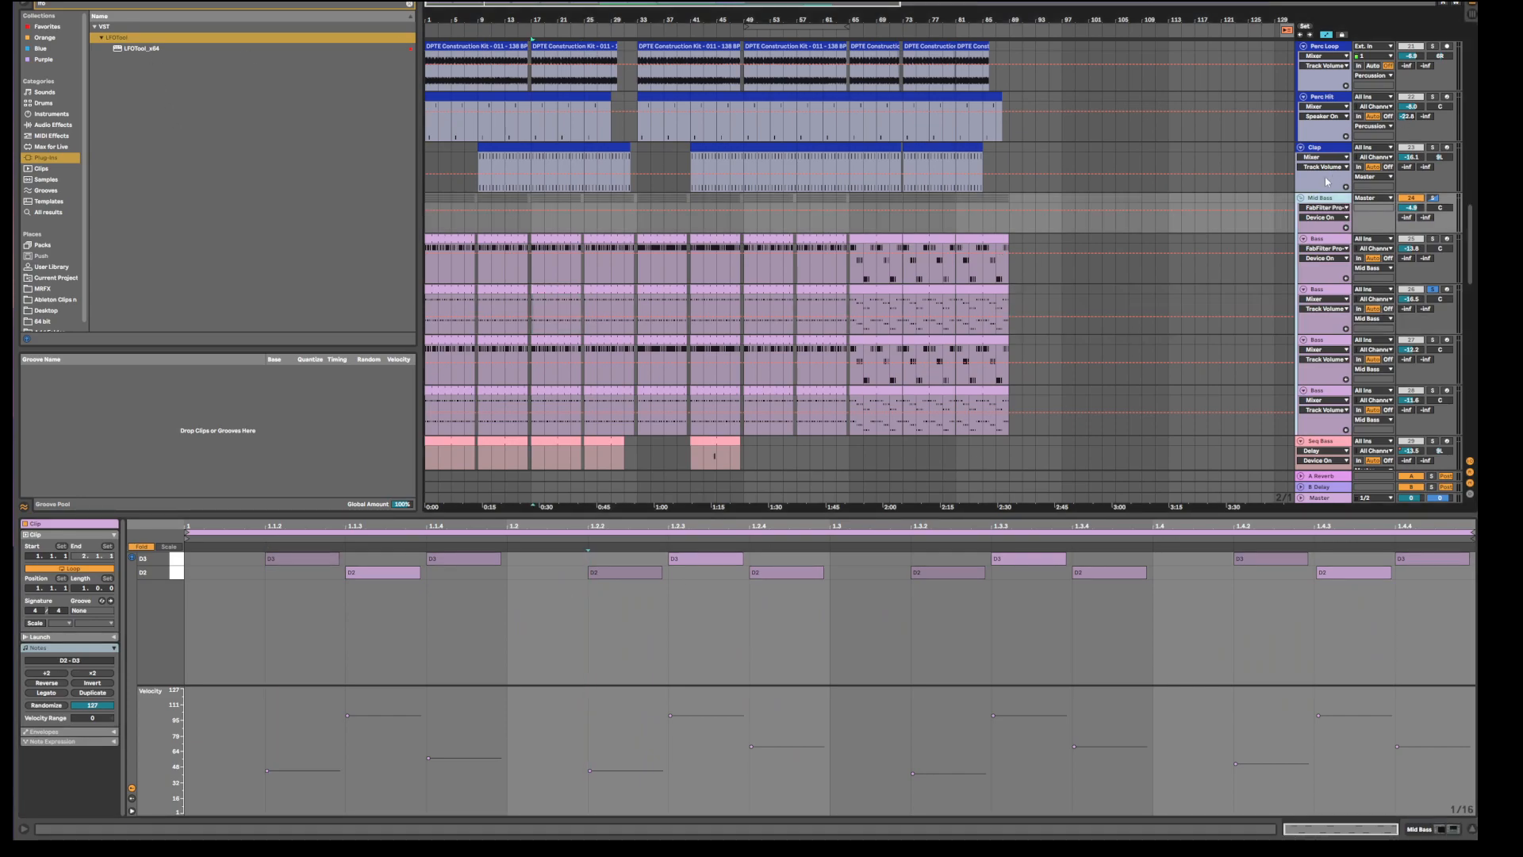
Drop LFOTool_x64 into Mid Bass's chain after Glue Compressor and reshape its LFO curve points.
double_click(1316, 204)
mouse_move(126, 49)
mouse_down()
mouse_move(191, 146)
mouse_move(383, 772)
mouse_move(225, 779)
mouse_up()
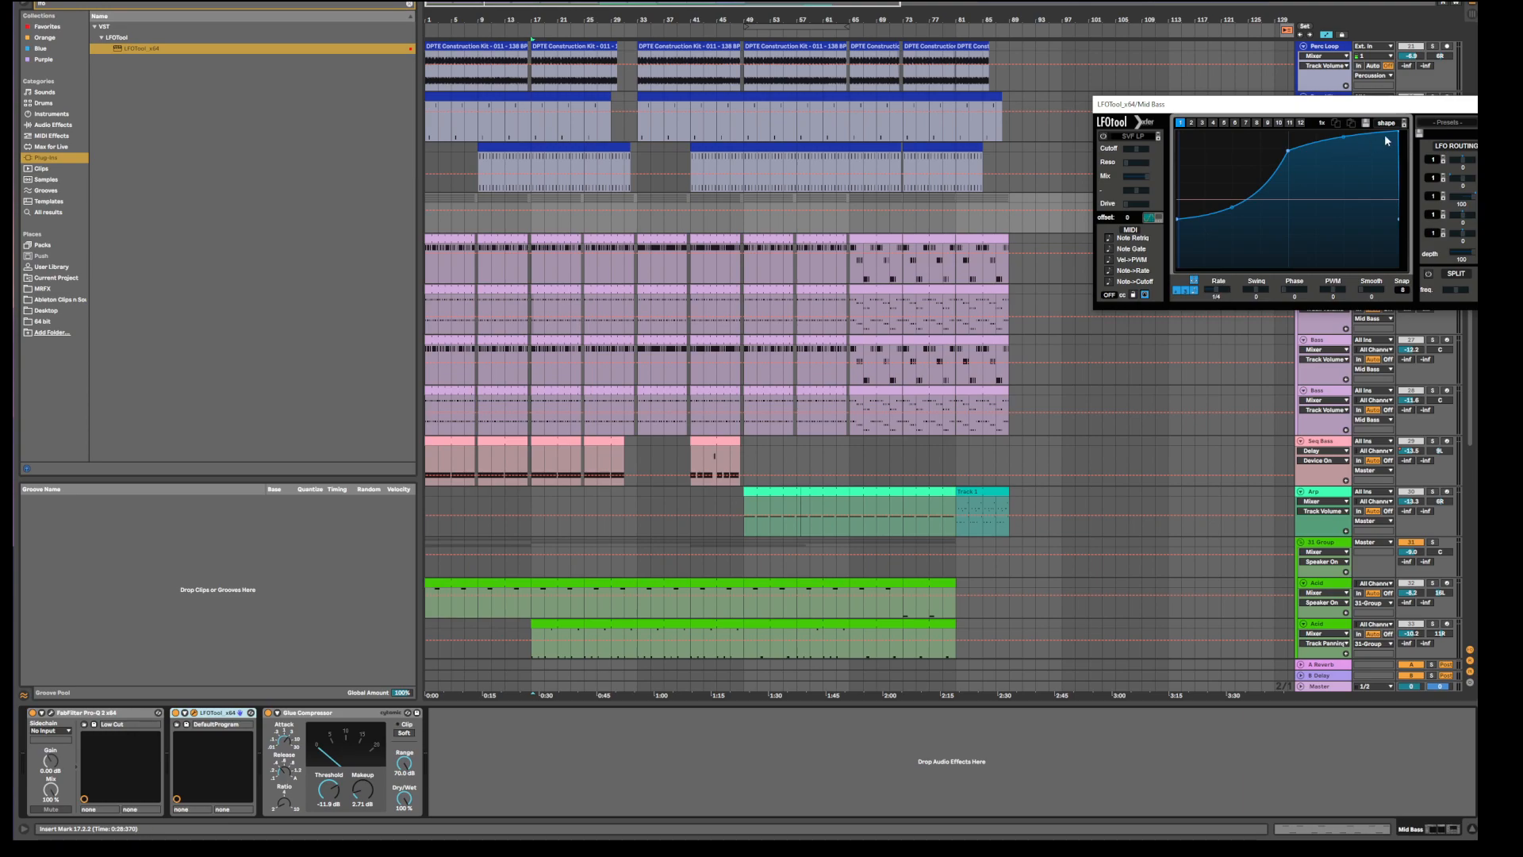
drag(1399, 133, 1392, 131)
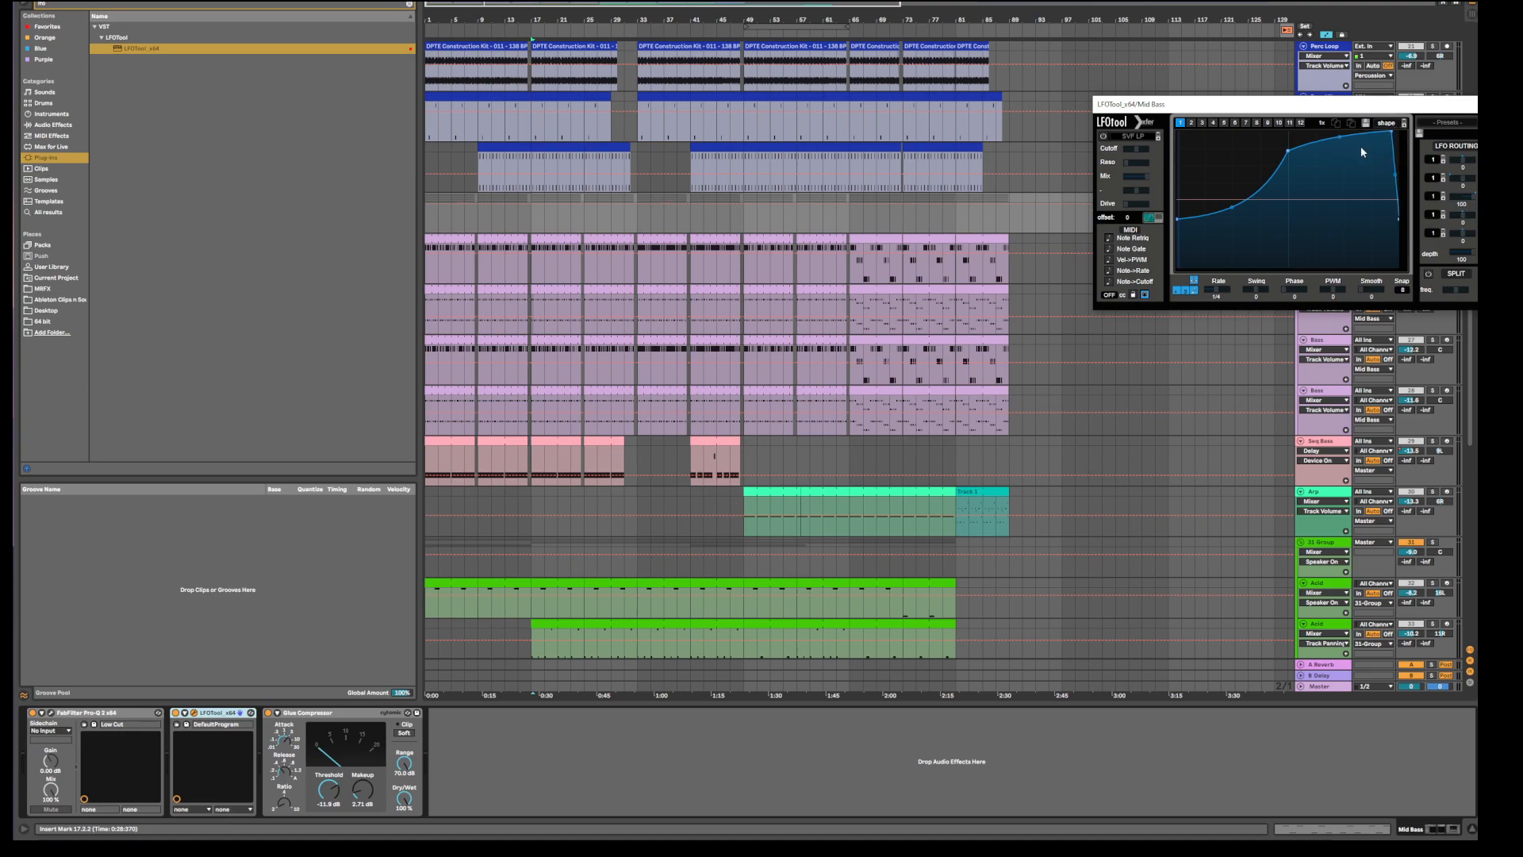
drag(208, 712, 460, 725)
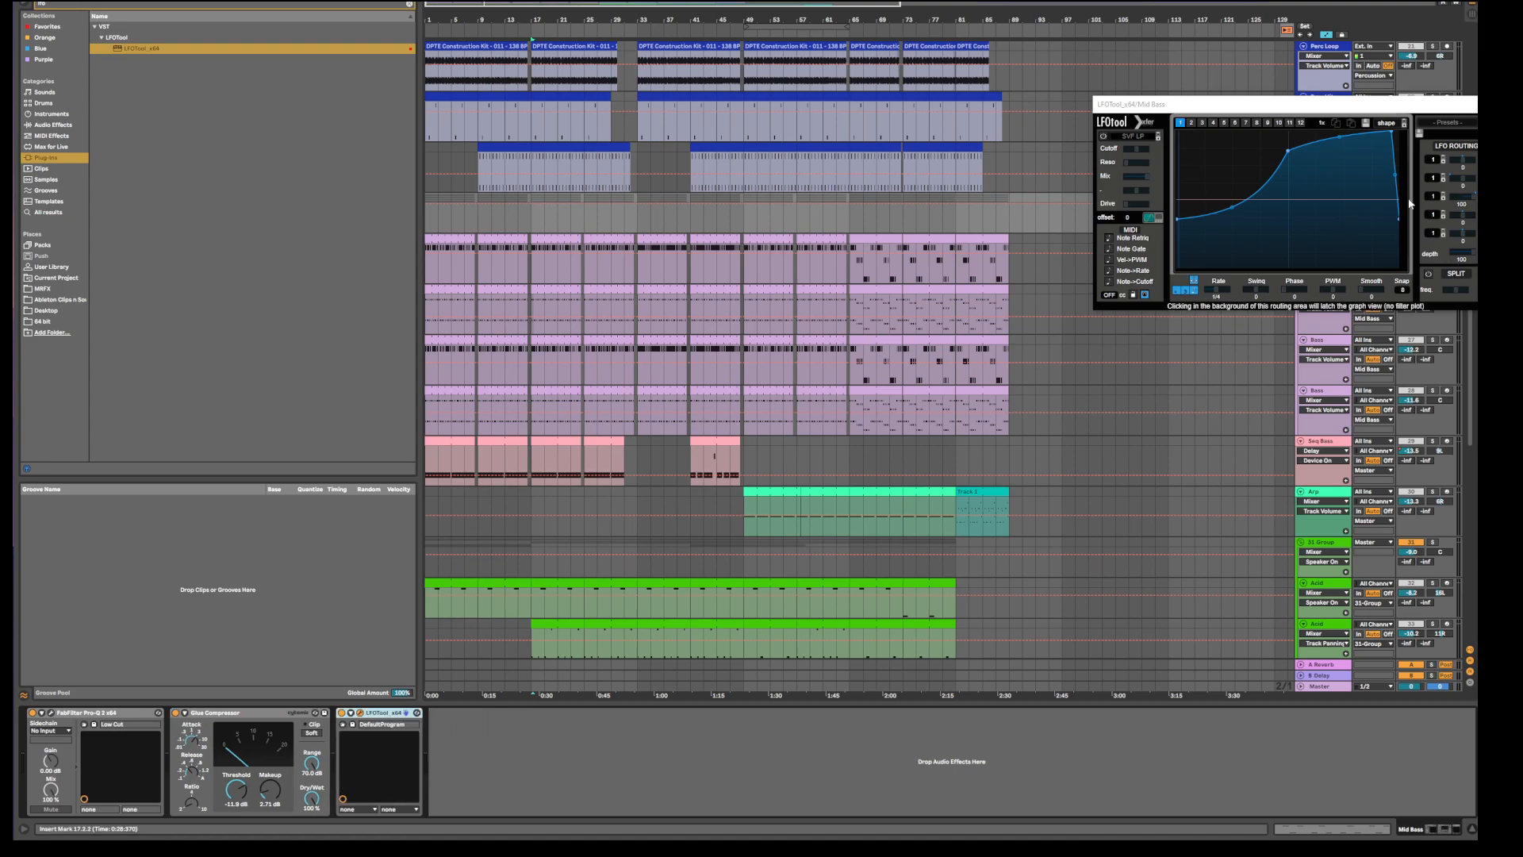
drag(1288, 150, 1283, 143)
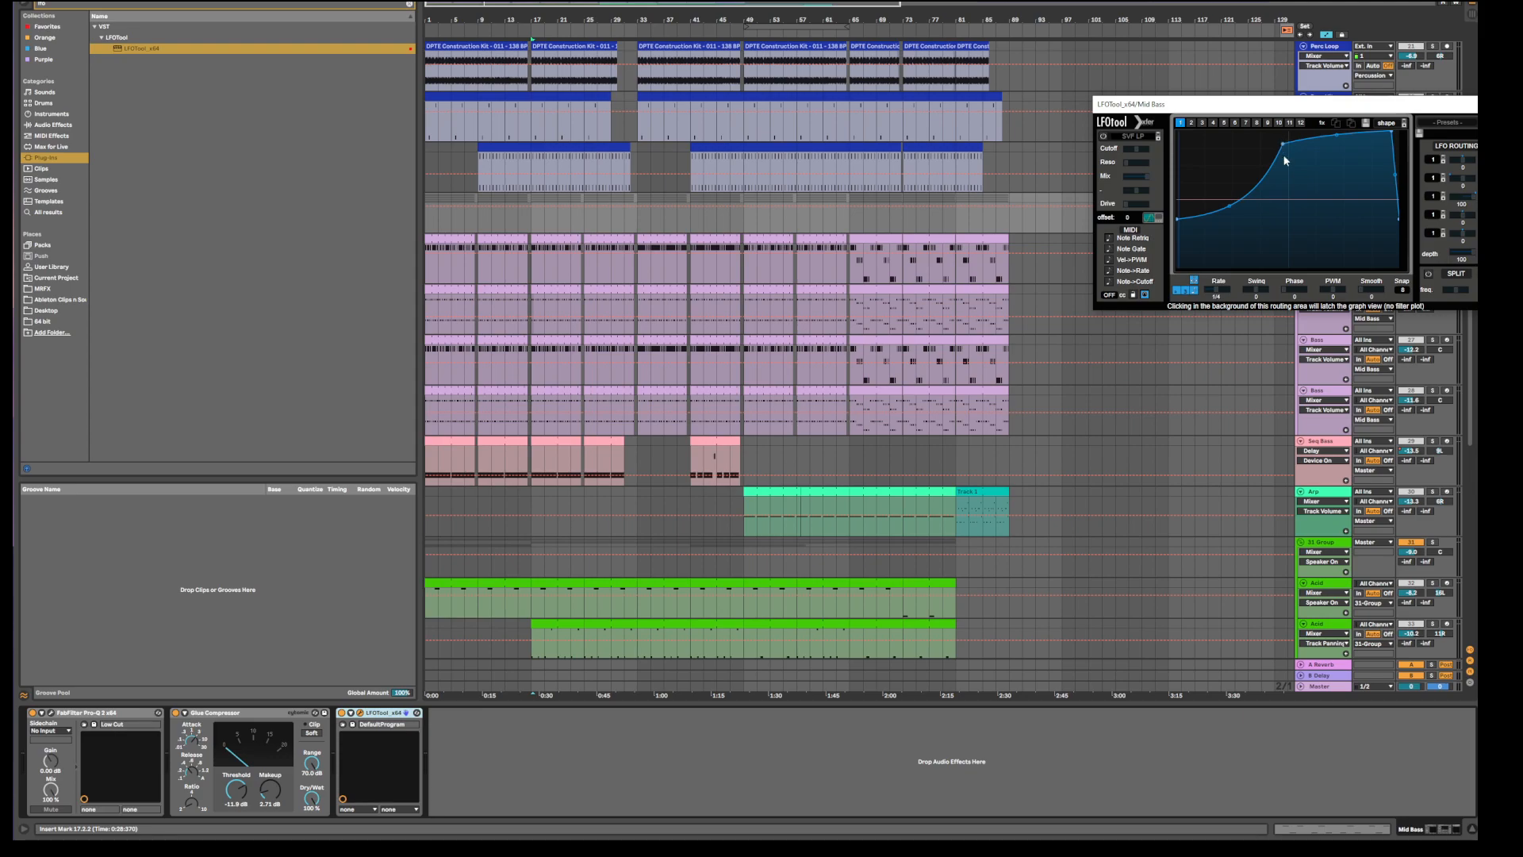
drag(1269, 103, 1057, 123)
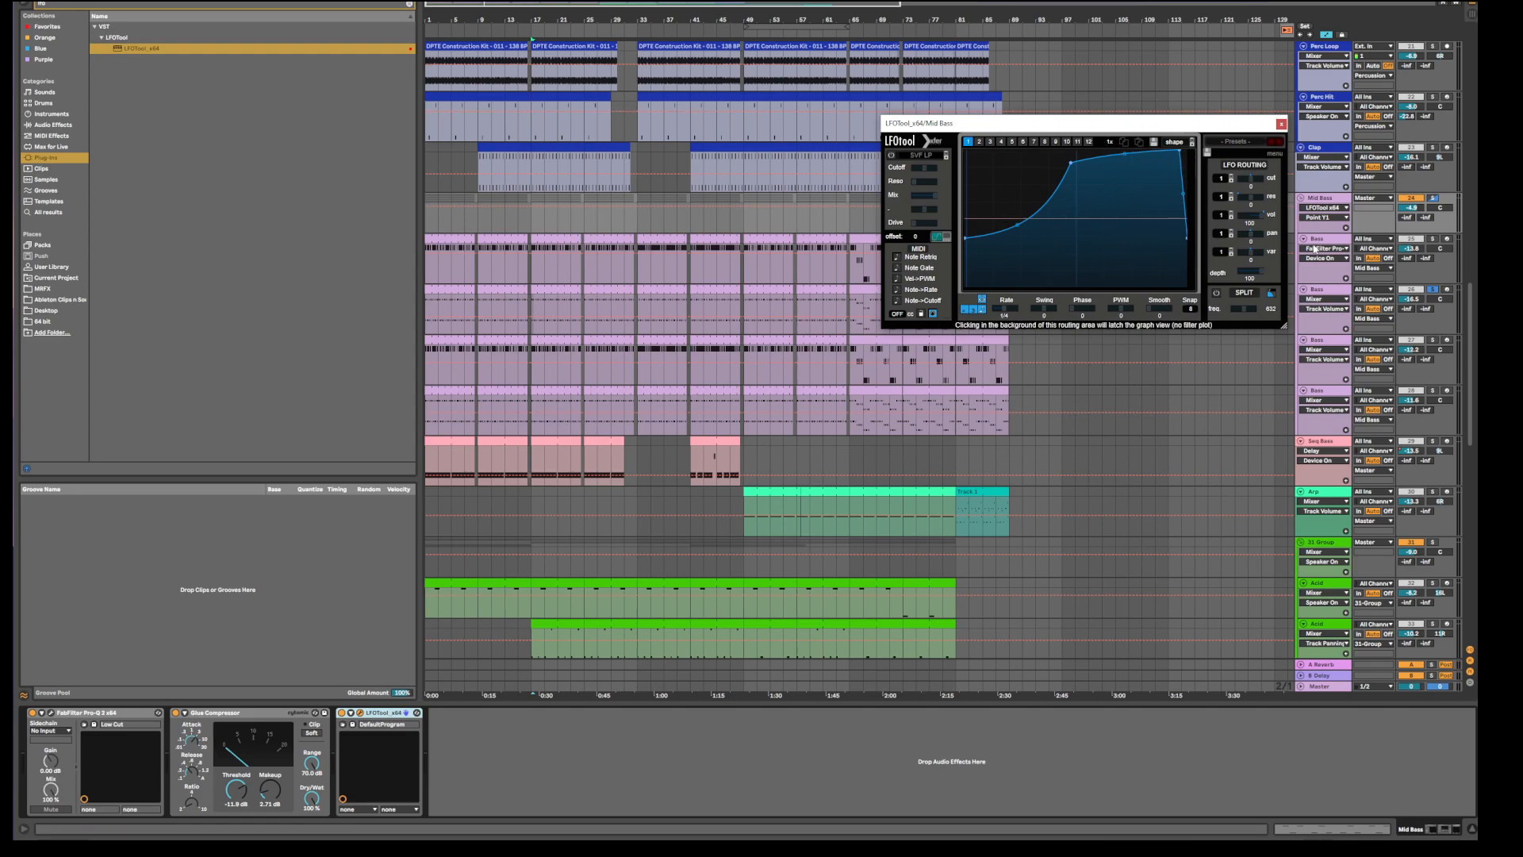
Open the bars 9–17 Bass clips on the upper and lower Bass tracks.
click(503, 340)
double_click(504, 341)
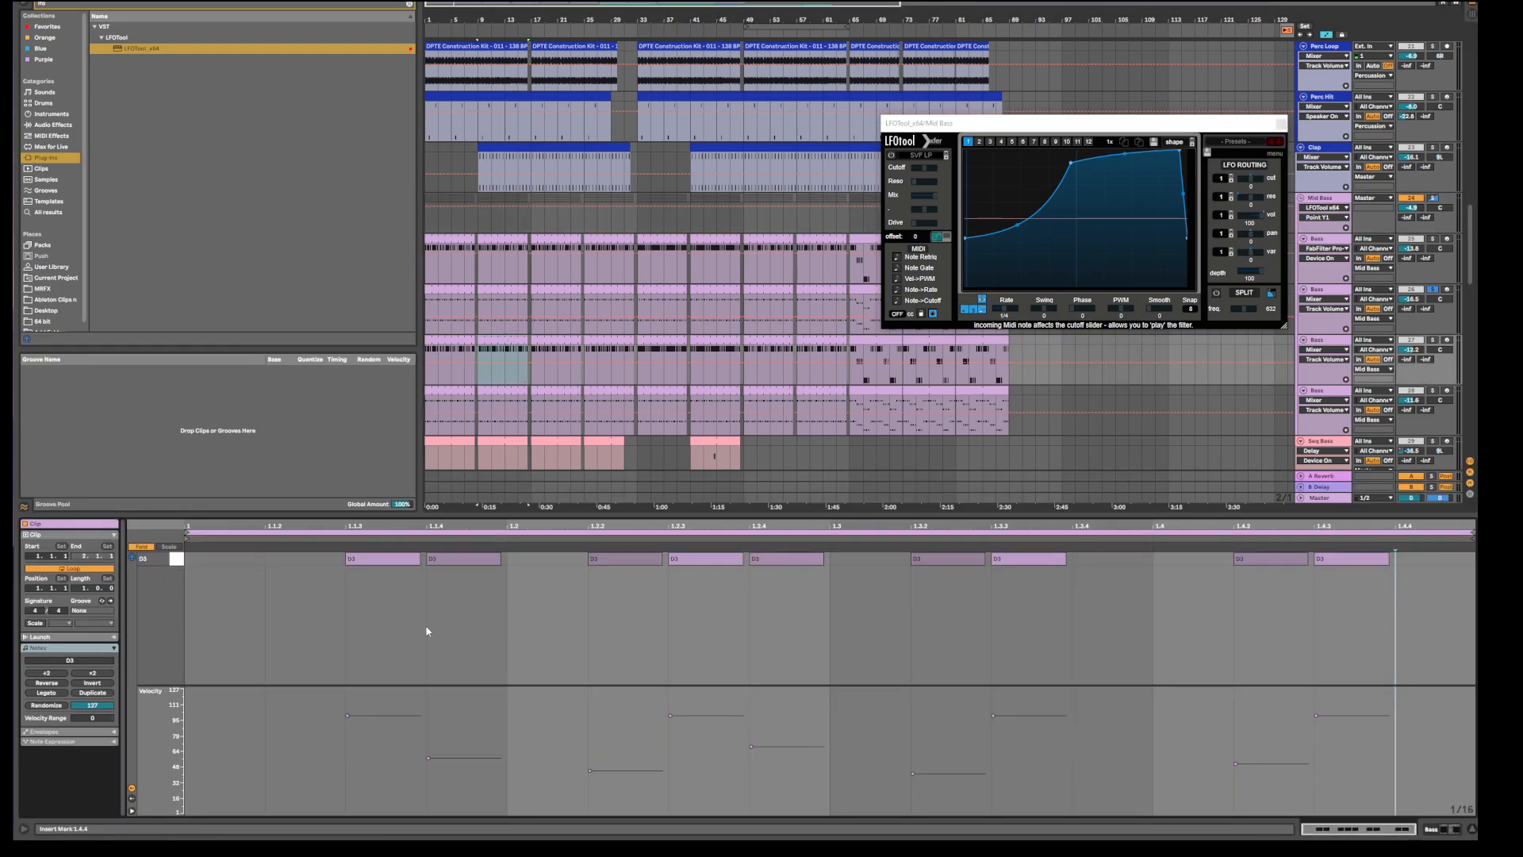
click(505, 391)
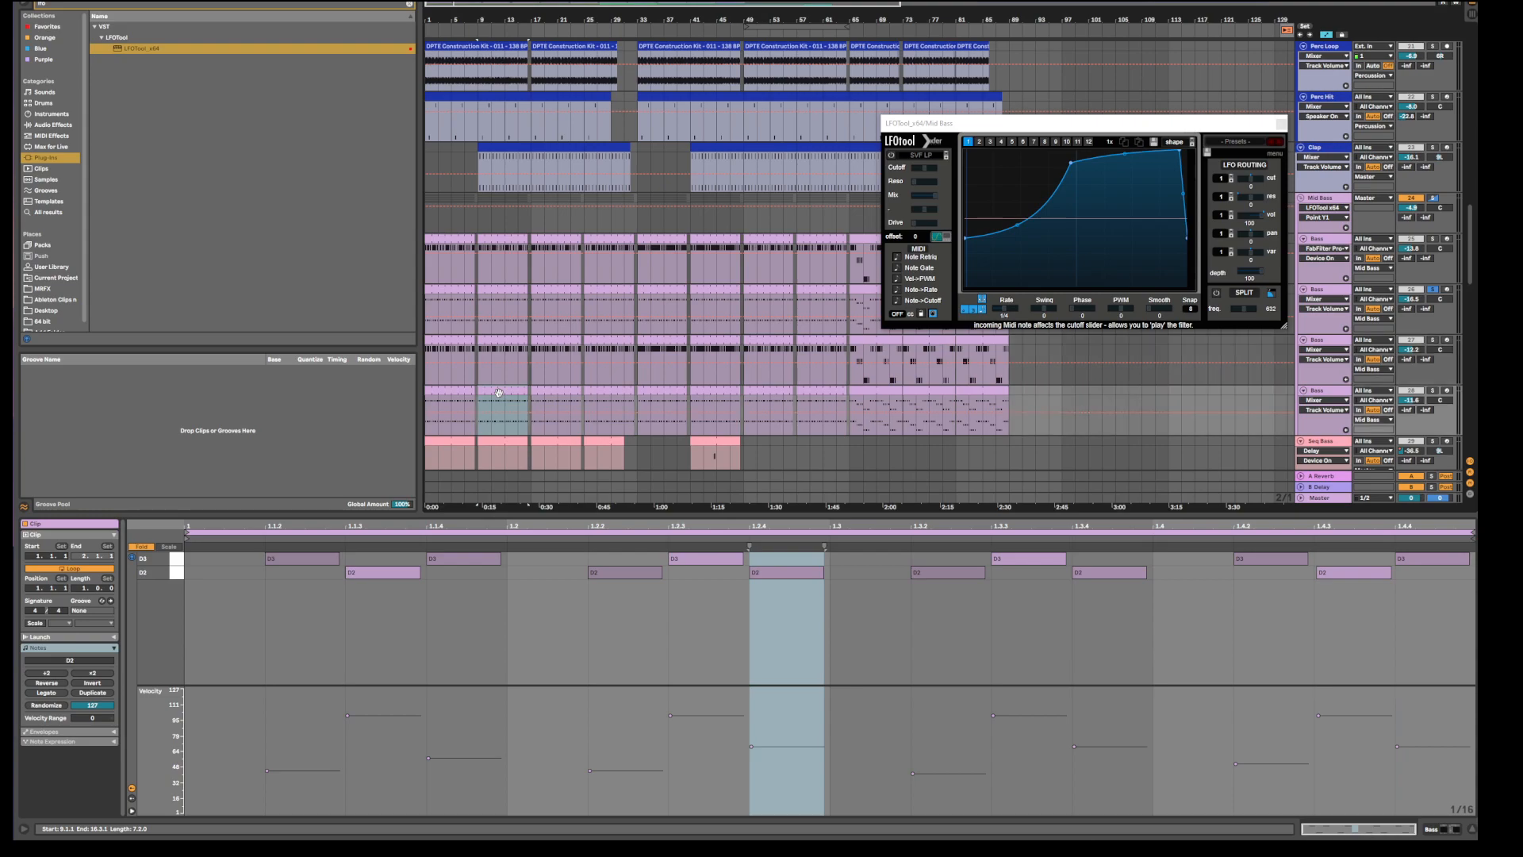
click(489, 290)
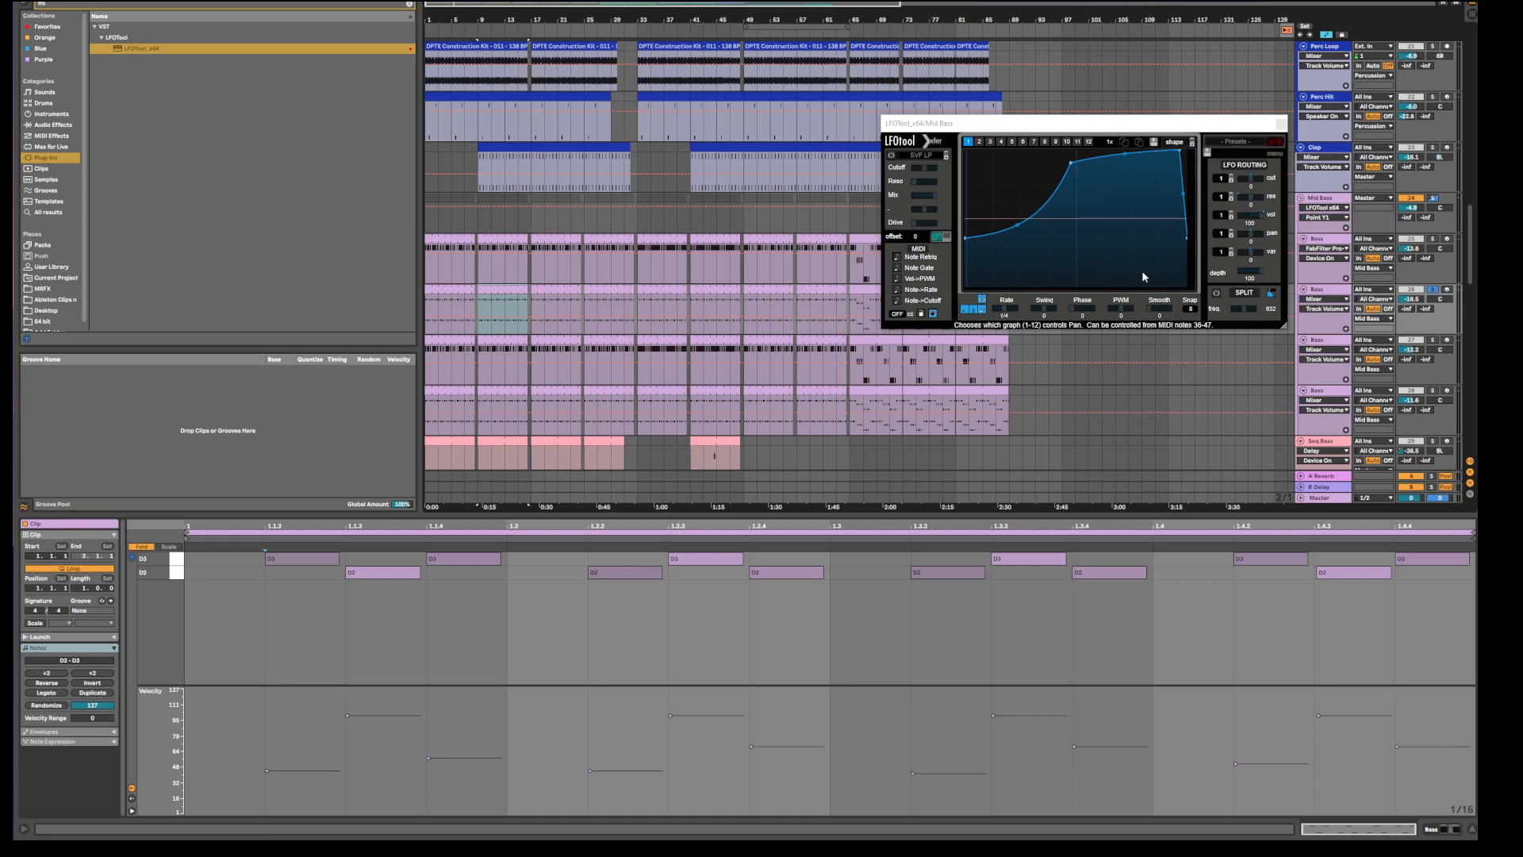
Solo Mid Bass, A/B LFOTool on and off, nudge a curve node, and set vol modulation to 82.
click(1434, 198)
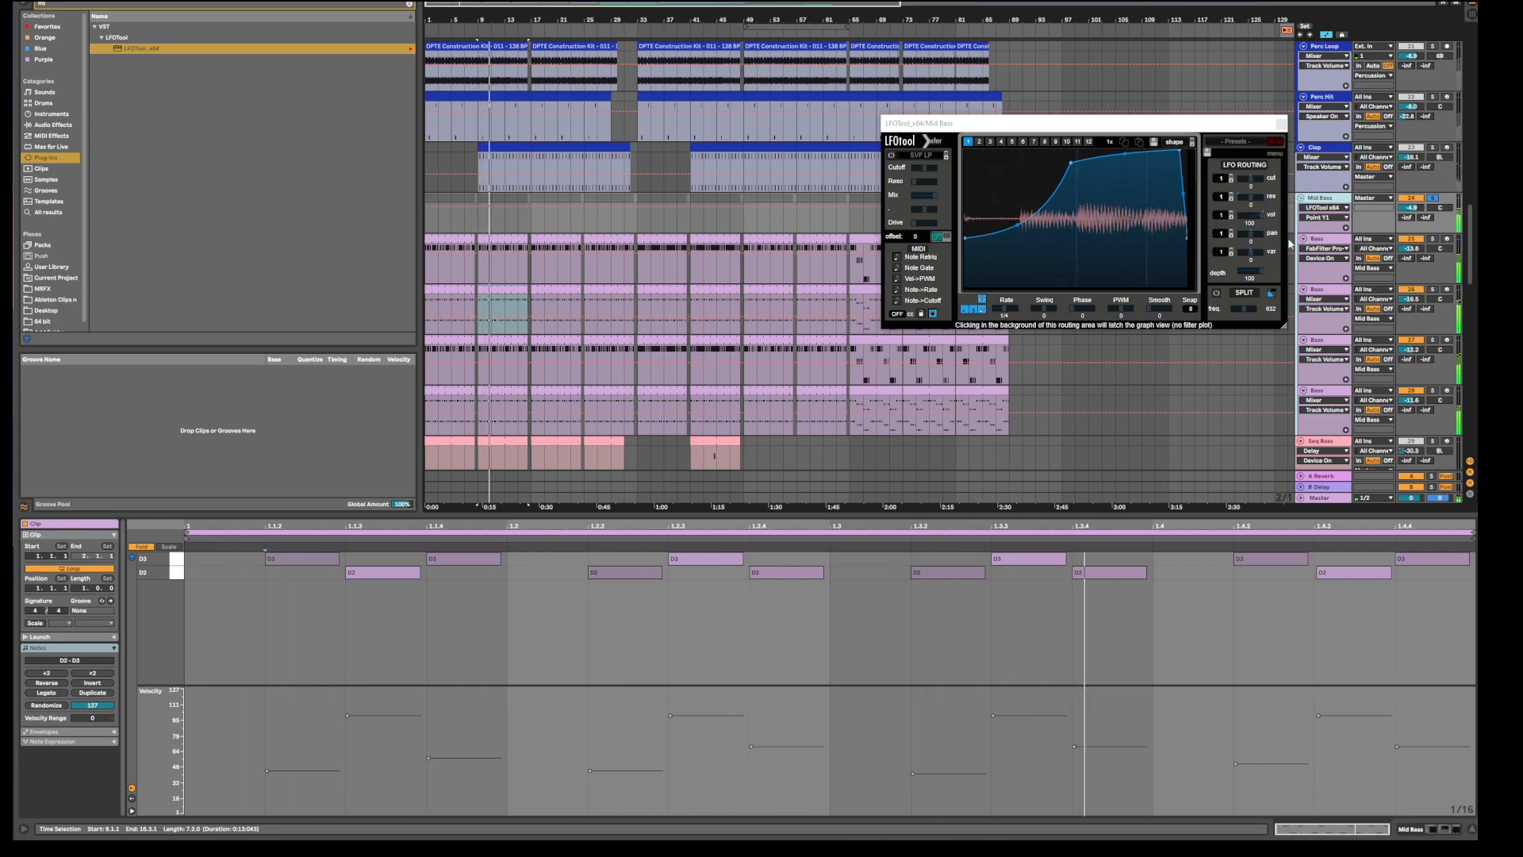
key(shift+Tab)
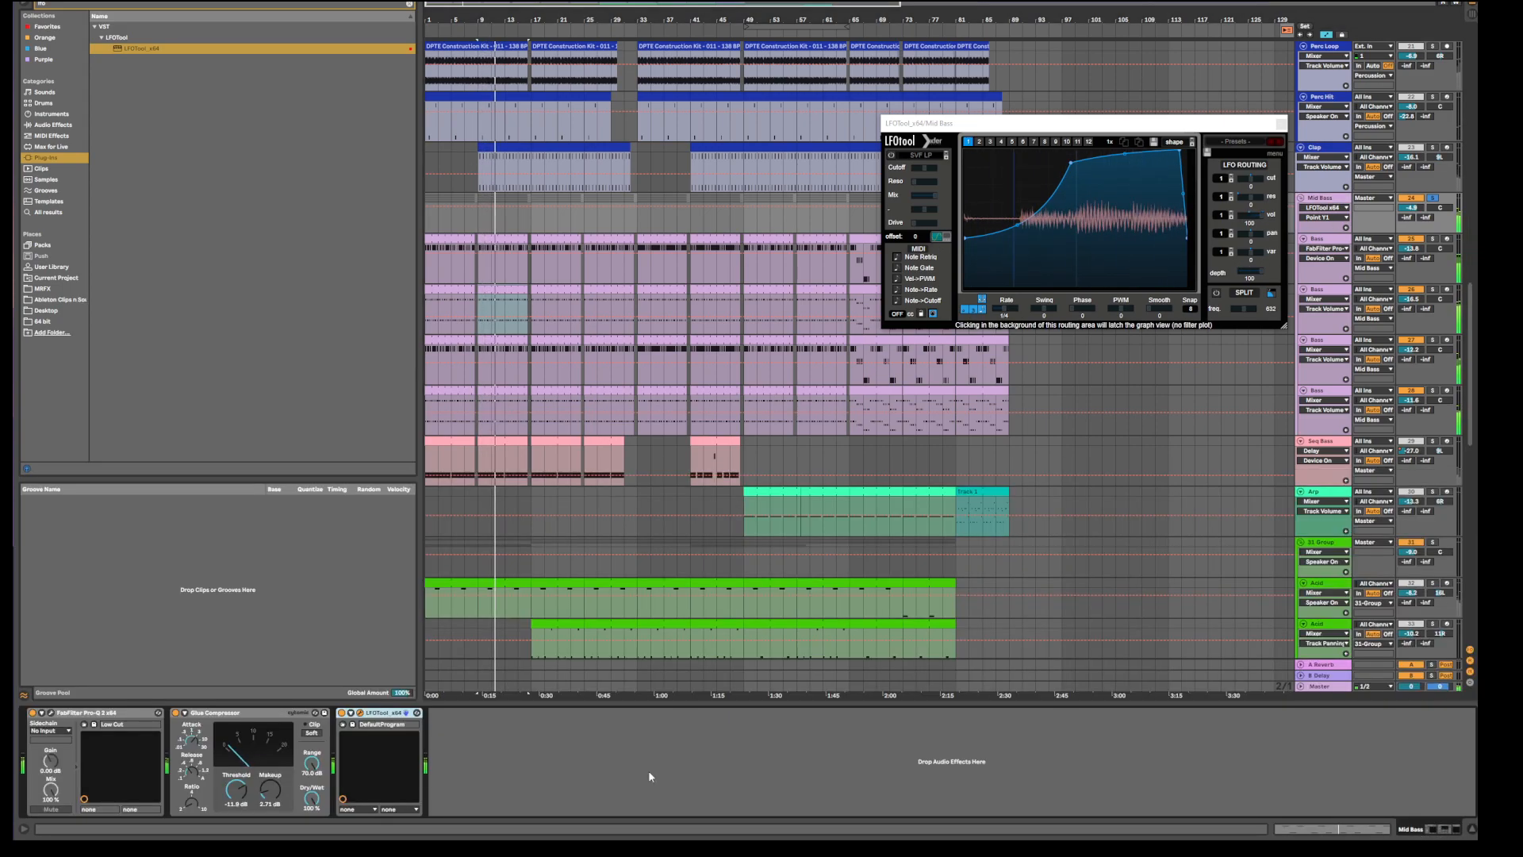
click(341, 713)
click(343, 713)
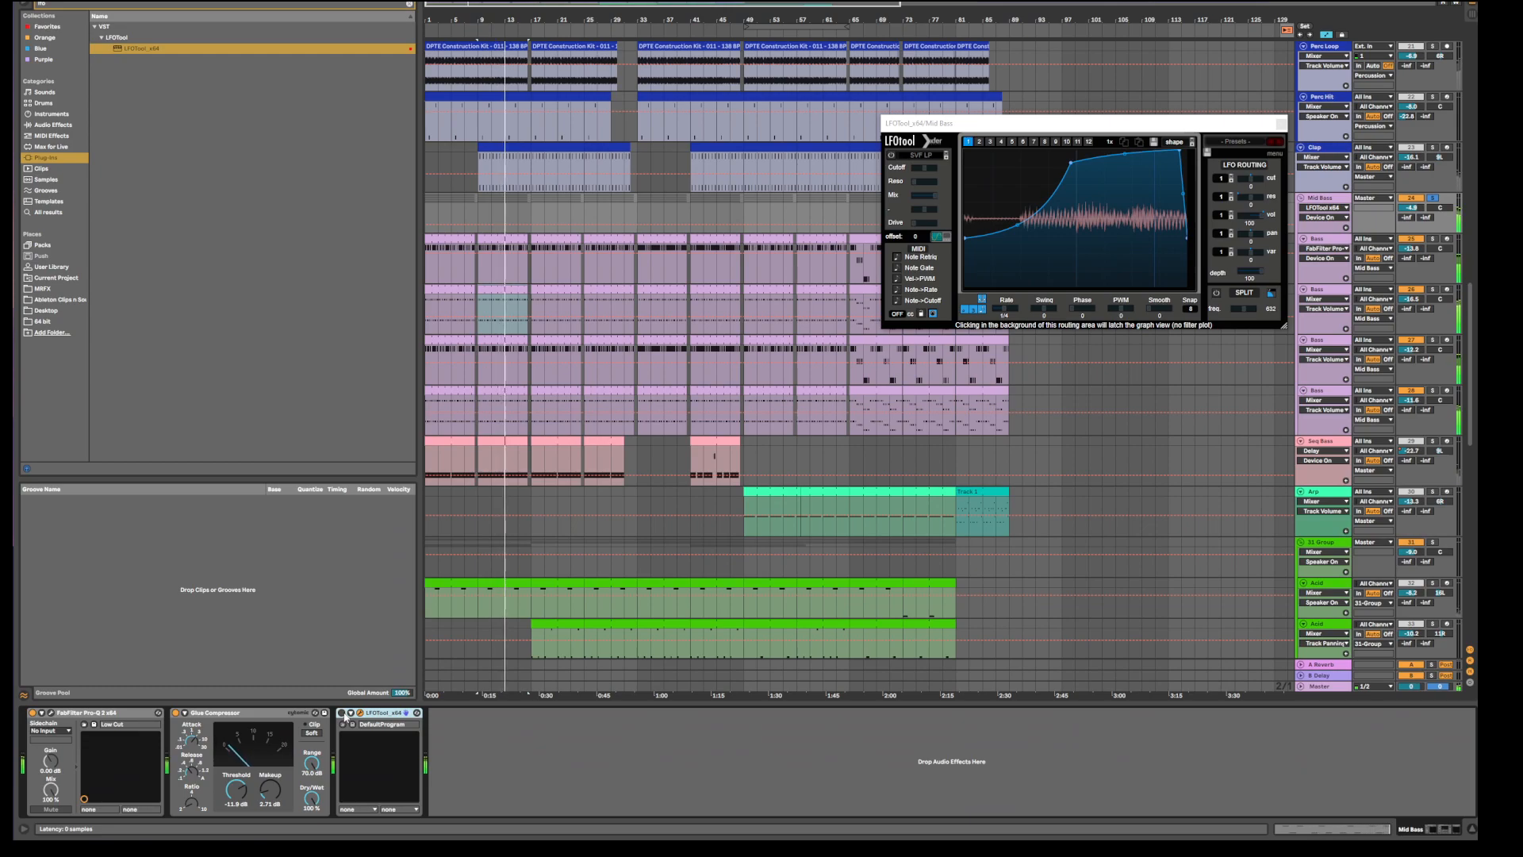
drag(1071, 164, 1067, 162)
drag(1258, 216, 1255, 216)
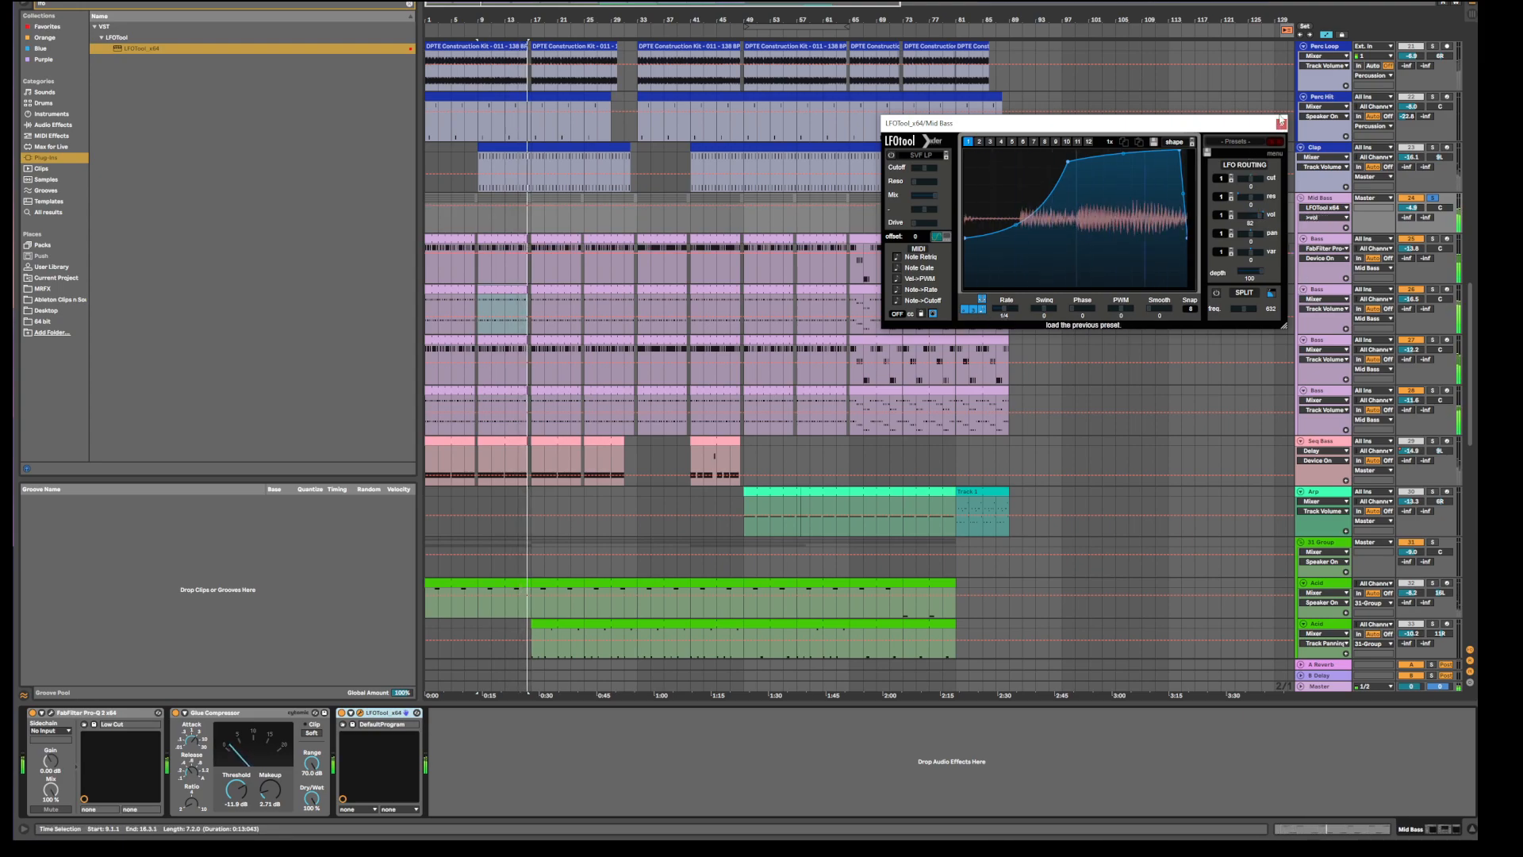
Close the LFOTool window, open the bar-9 Bass clips, and play with a Bass track soloed.
click(1282, 124)
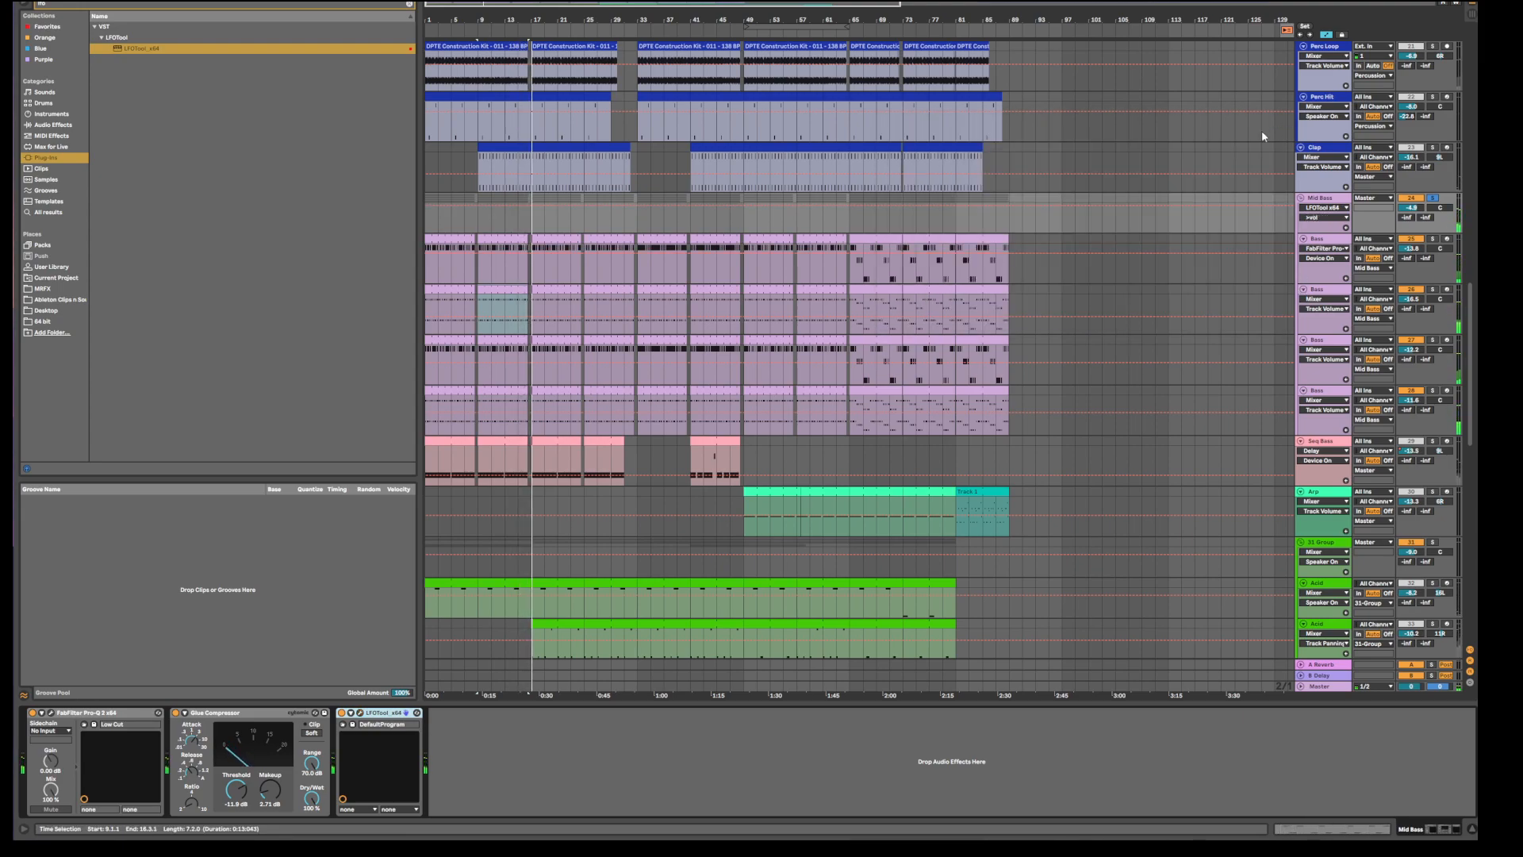
double_click(506, 292)
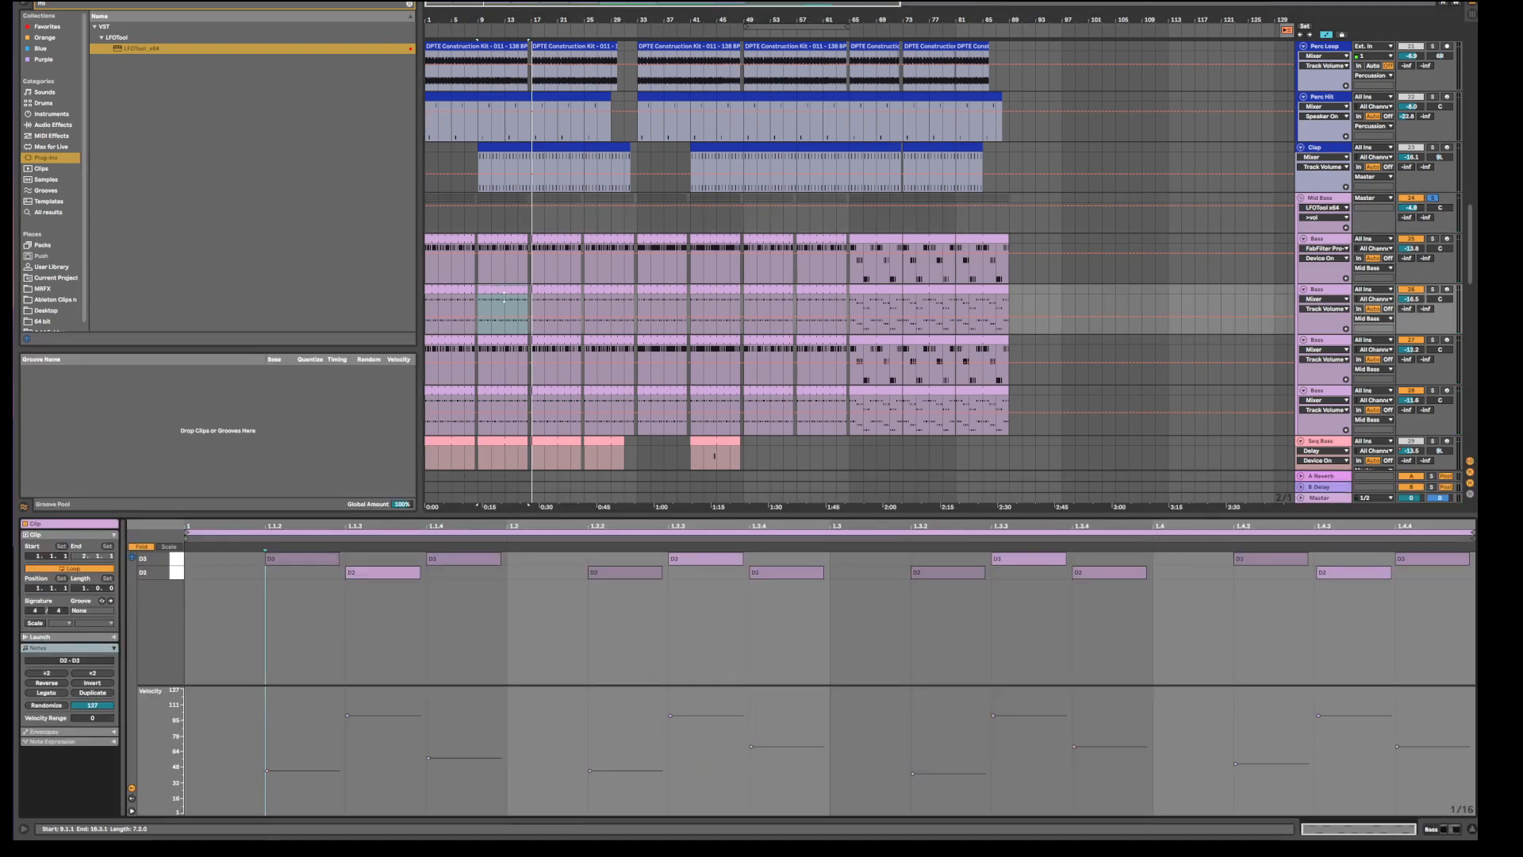
click(506, 341)
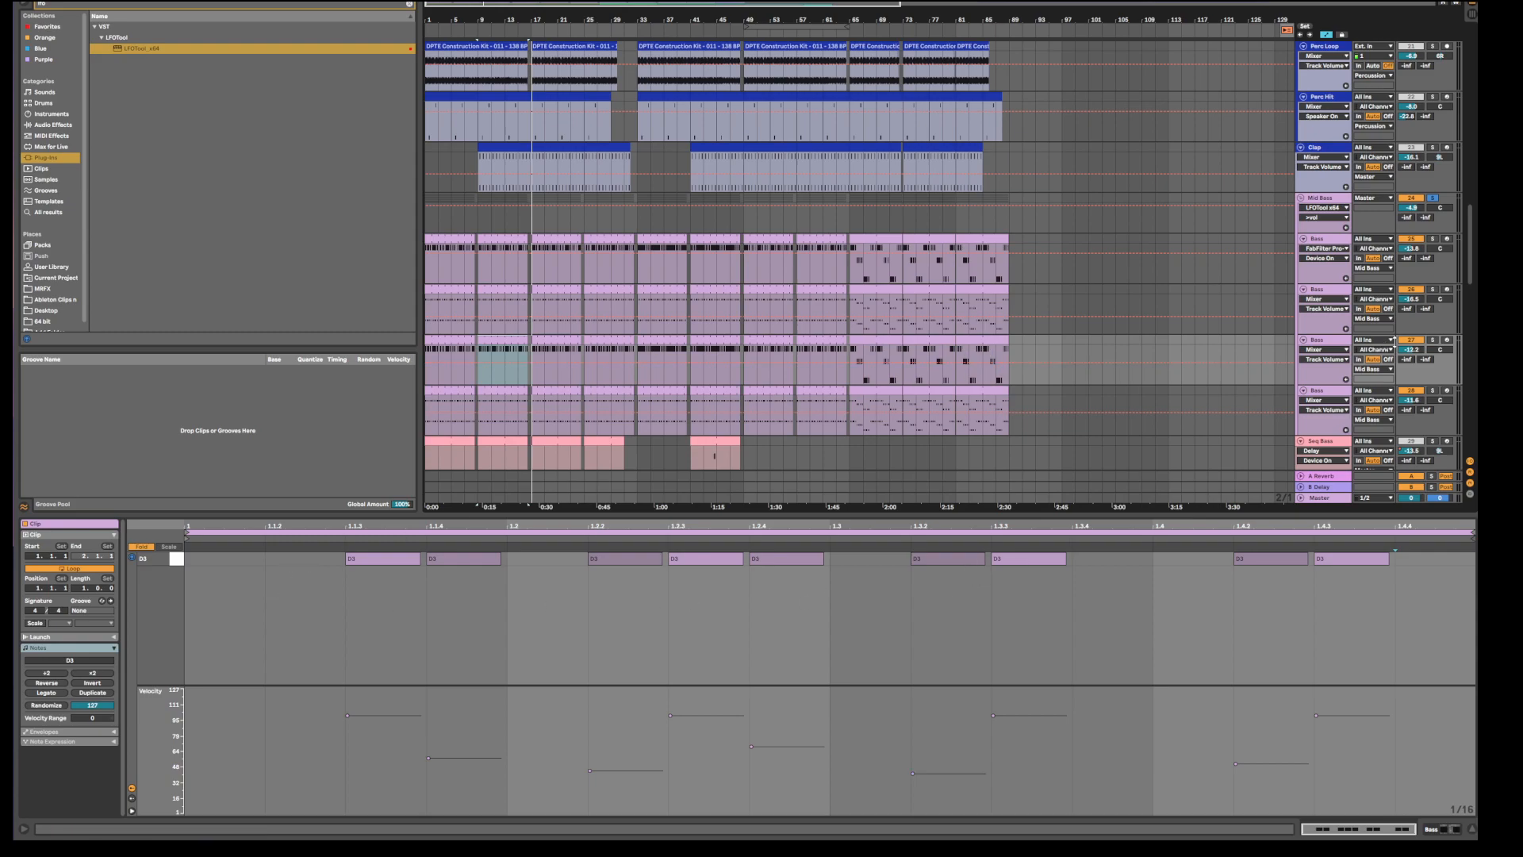
click(1433, 341)
key(space)
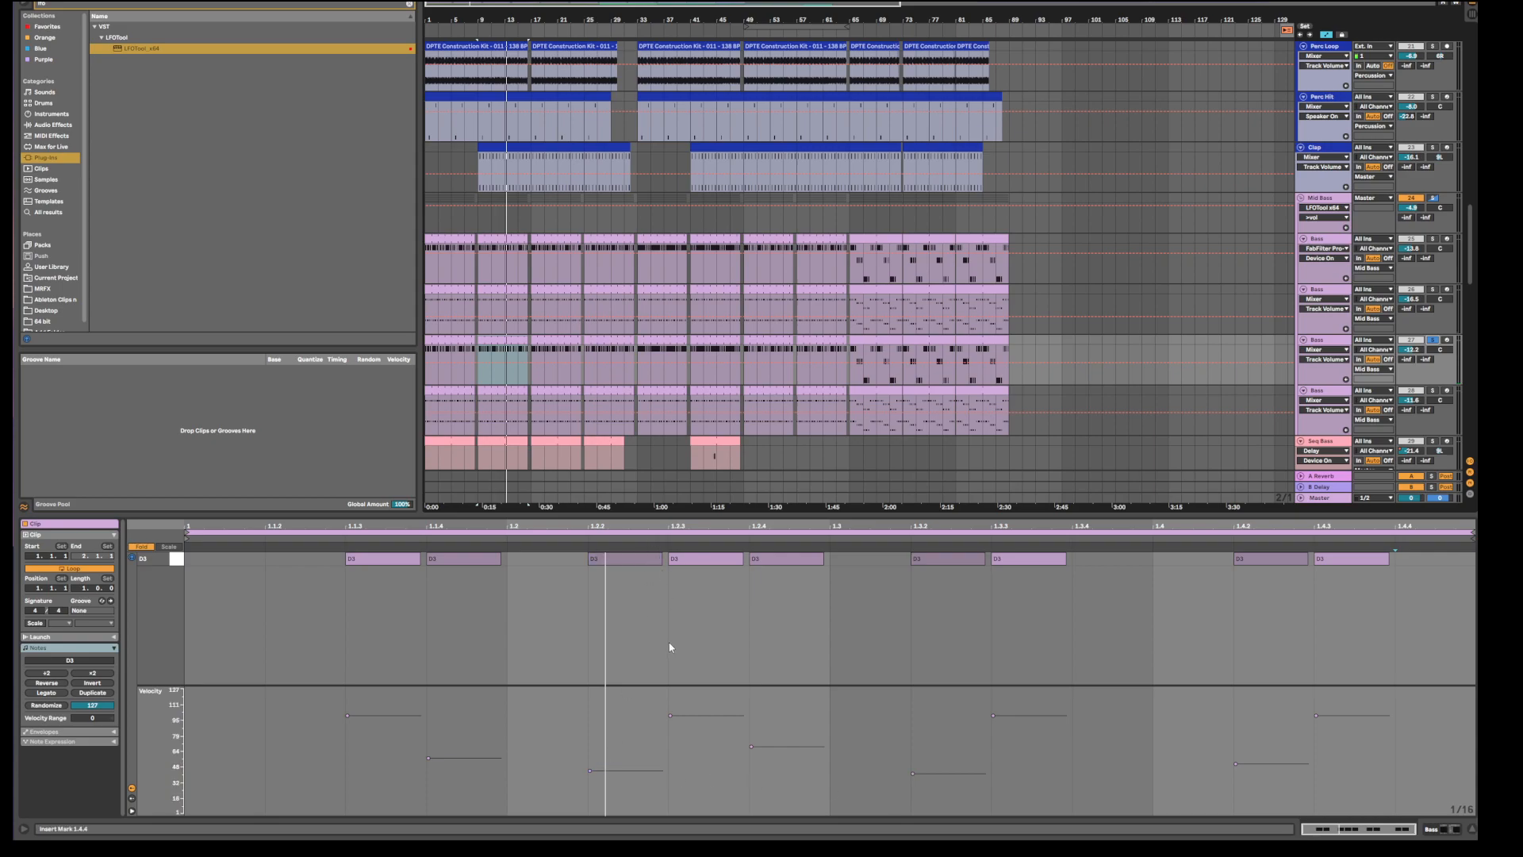
Compare the bar-9 clips across all four bass lanes, ending on the third track's clip.
click(512, 406)
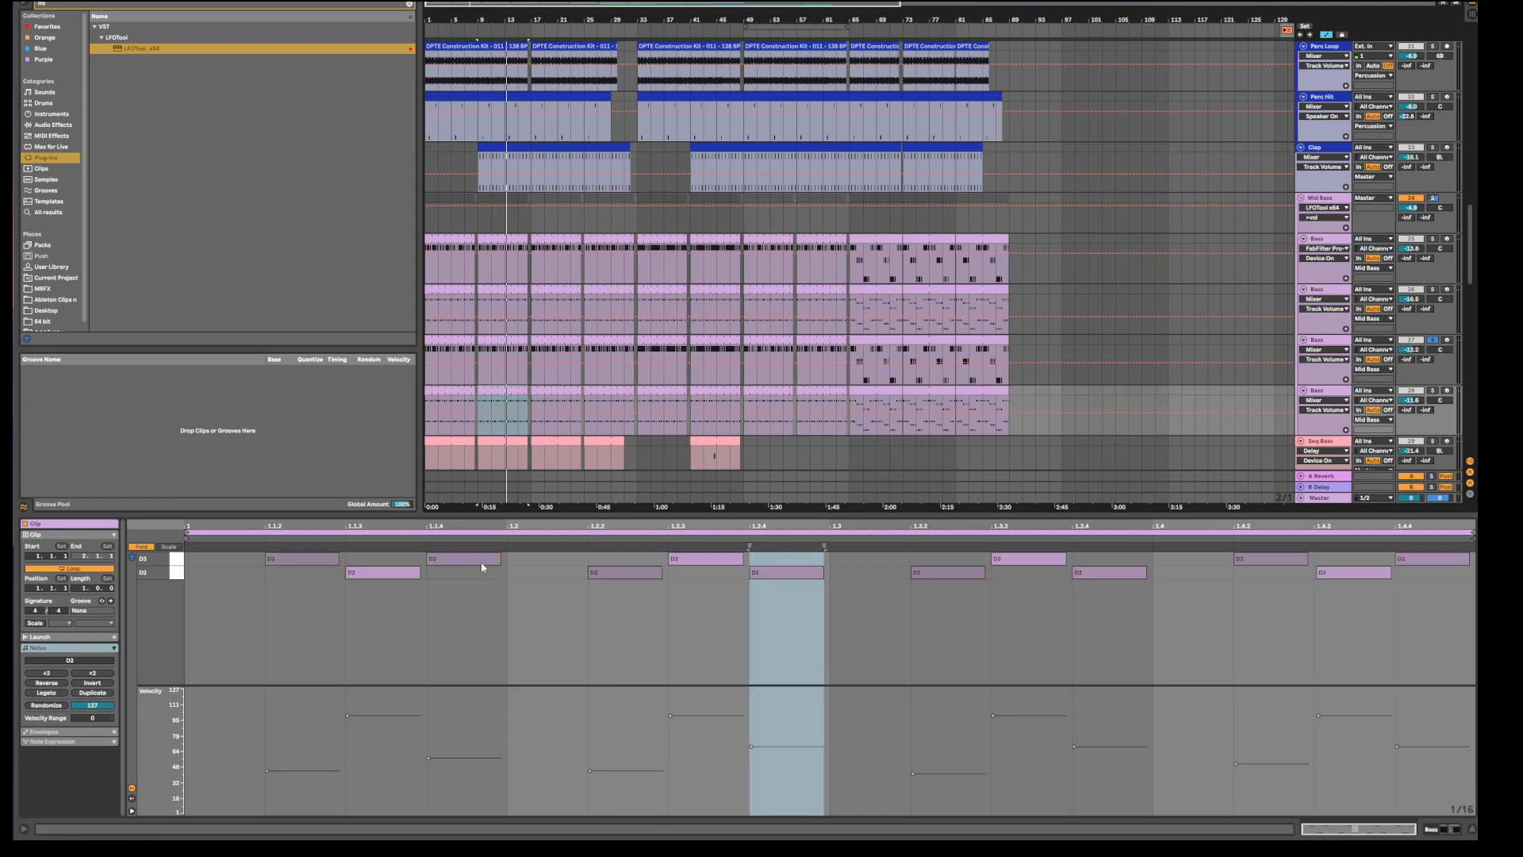
click(498, 289)
click(493, 394)
click(495, 341)
click(501, 238)
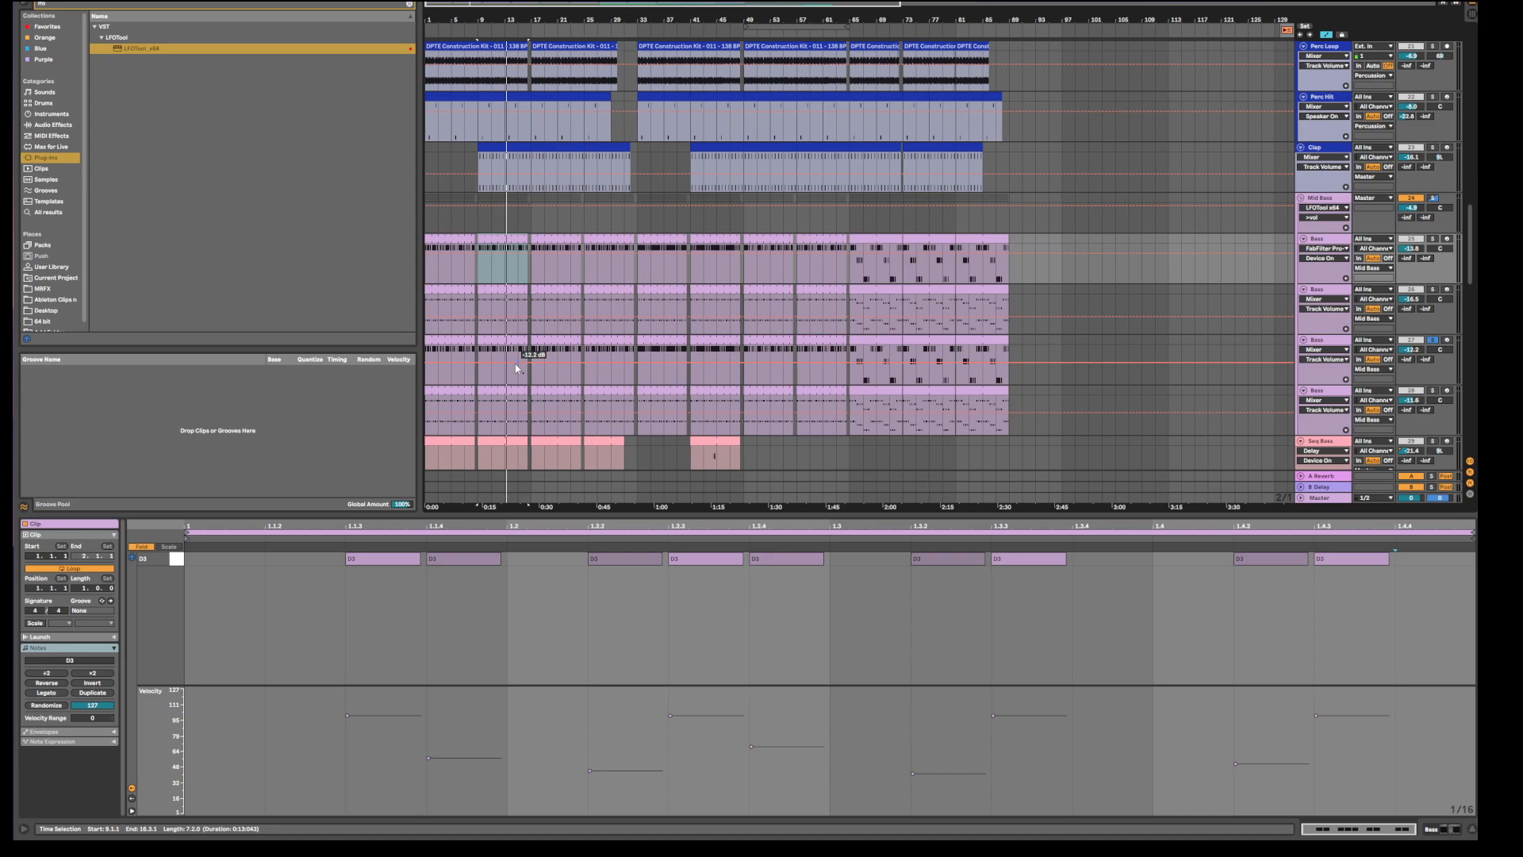
click(500, 337)
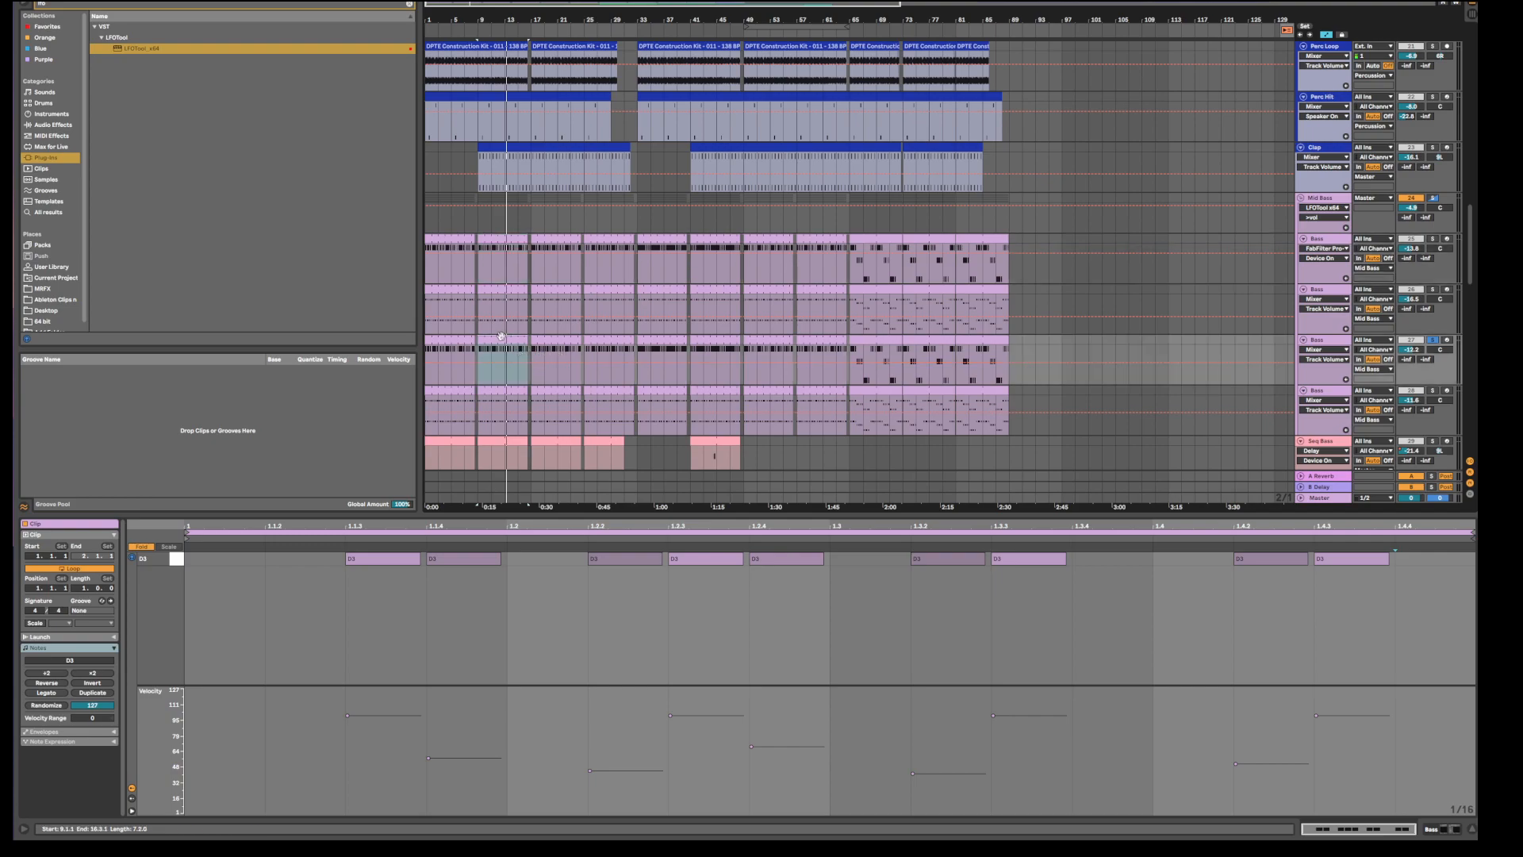
click(505, 303)
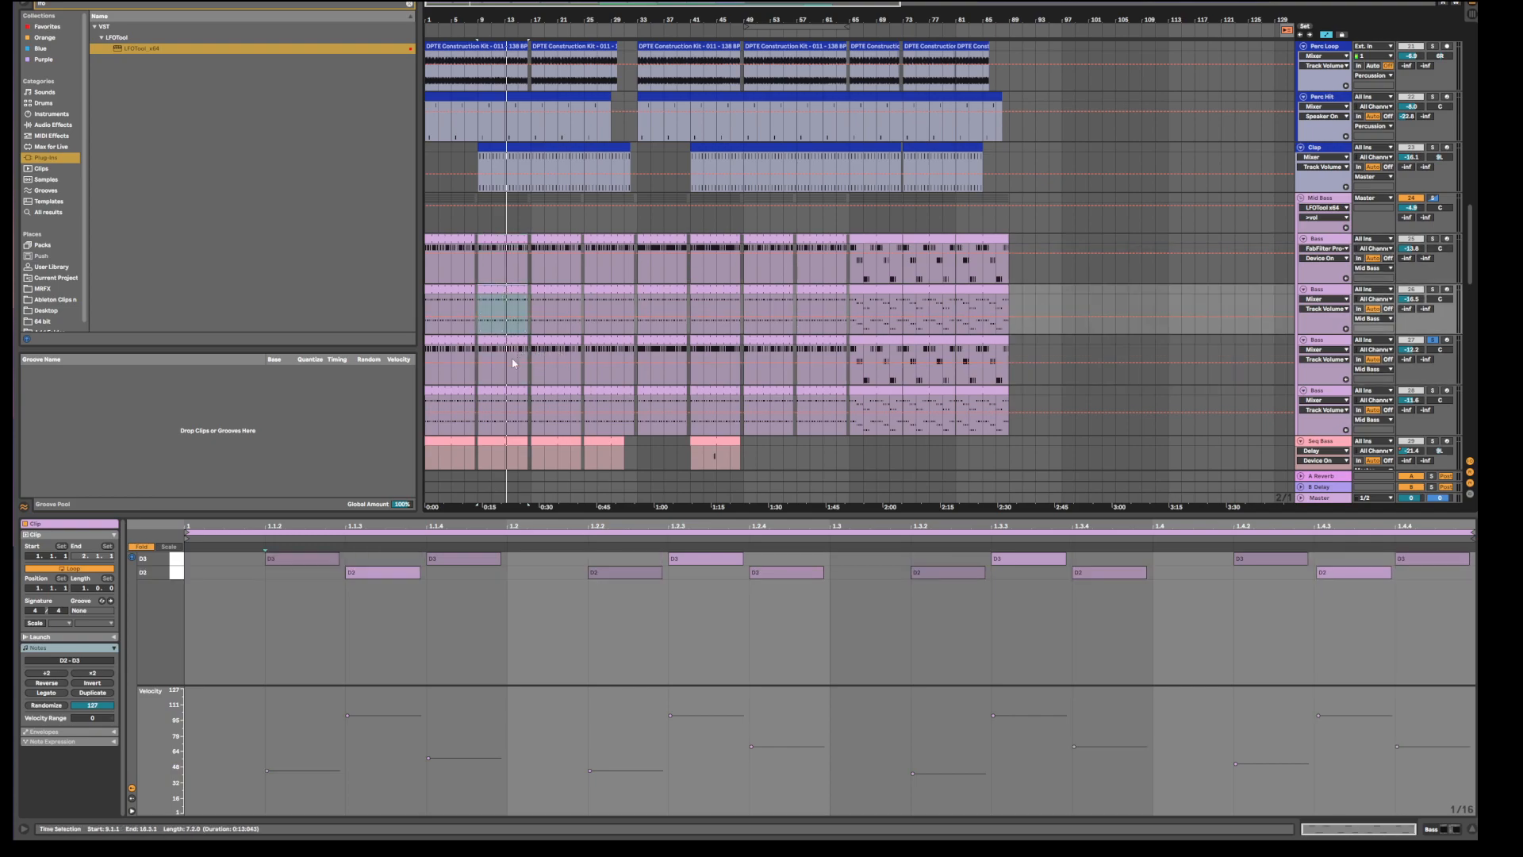
super+click(512, 388)
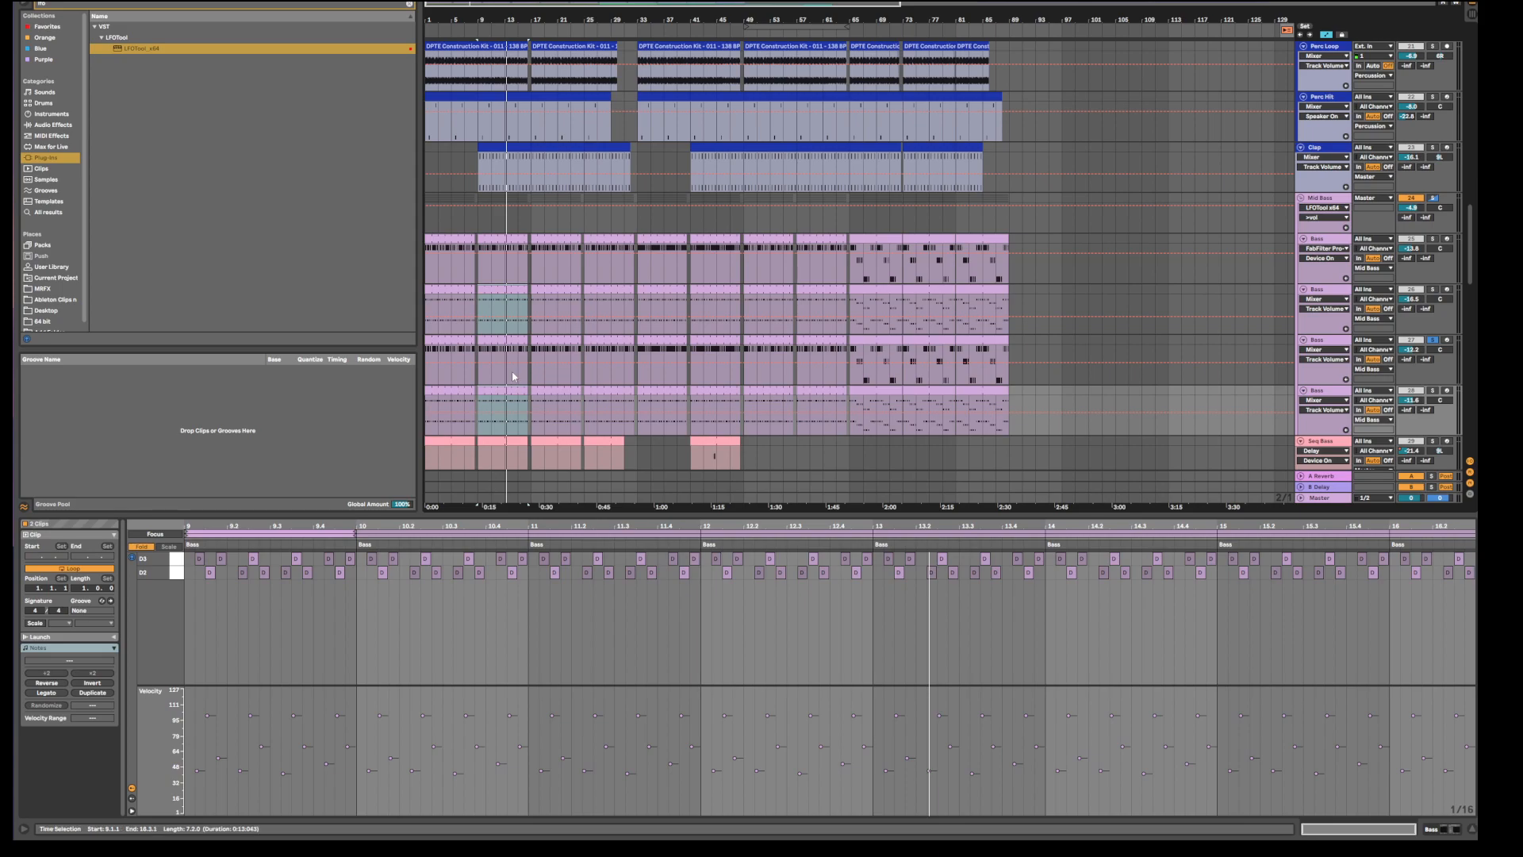
click(504, 339)
click(507, 239)
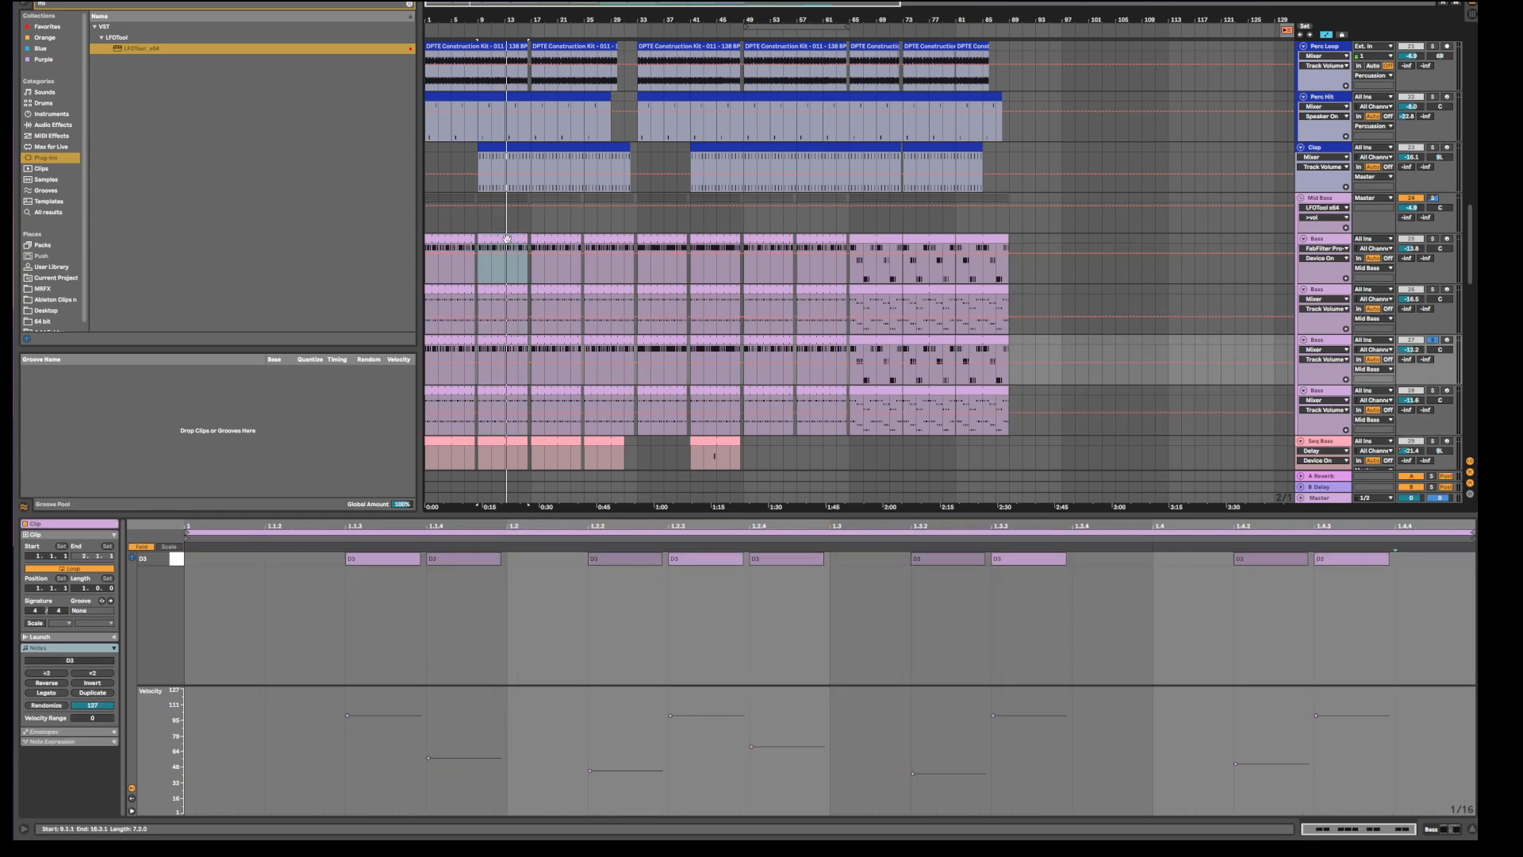
super+click(494, 339)
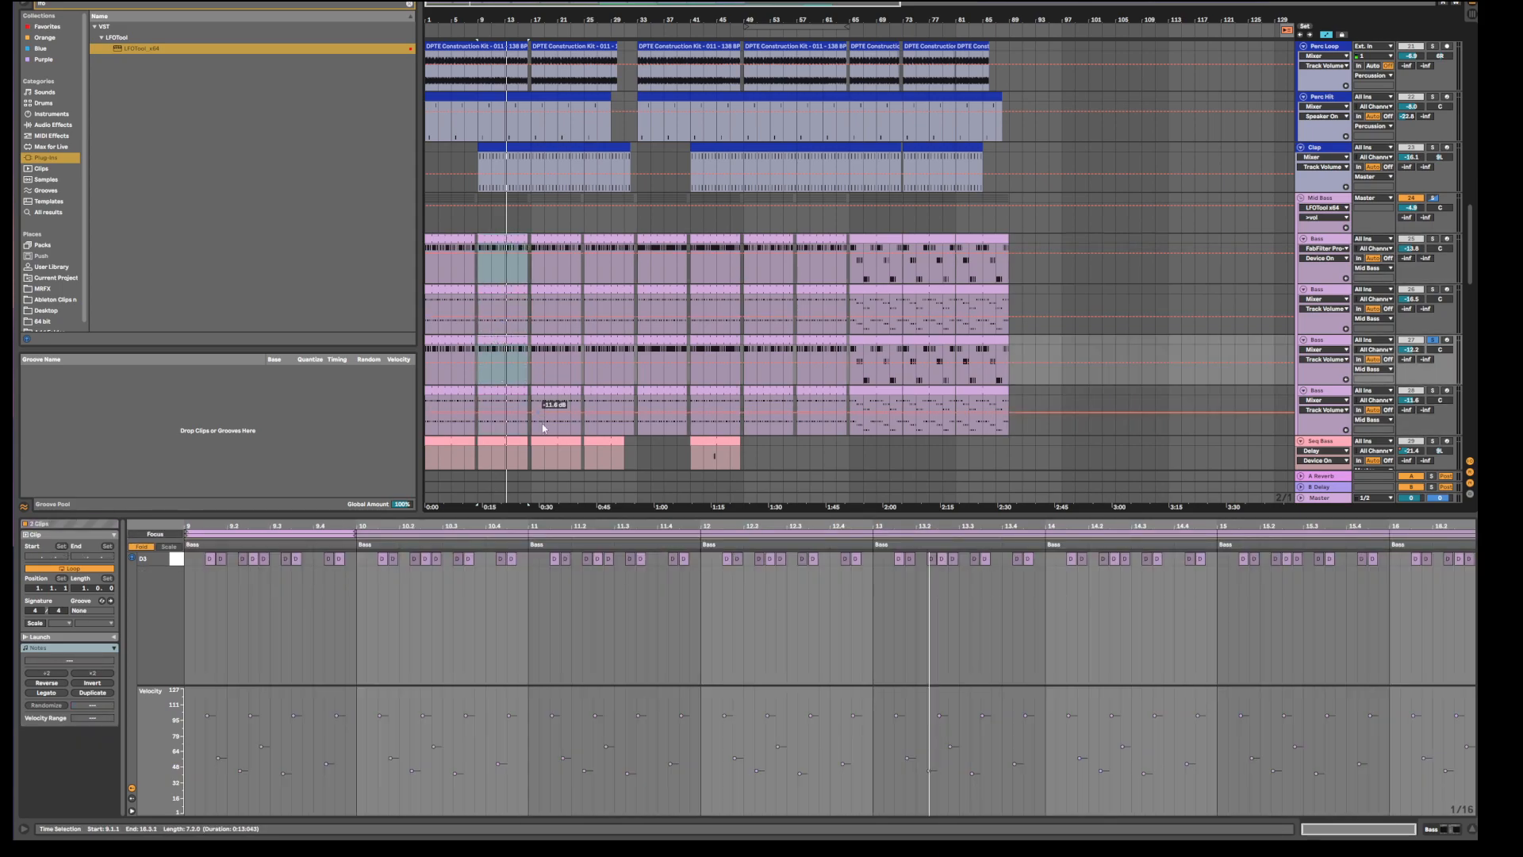
click(501, 238)
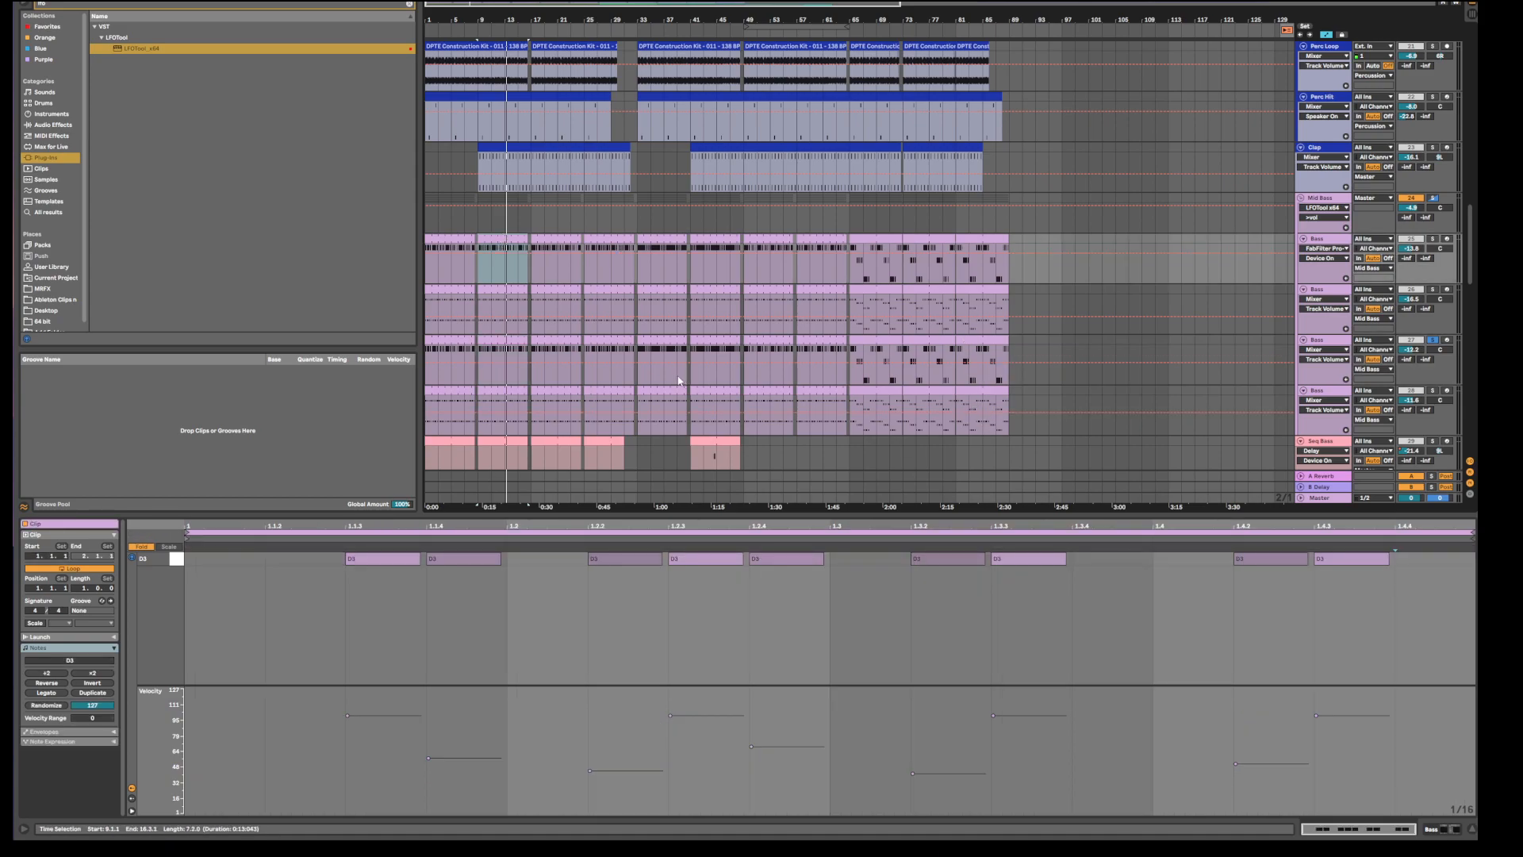
click(518, 339)
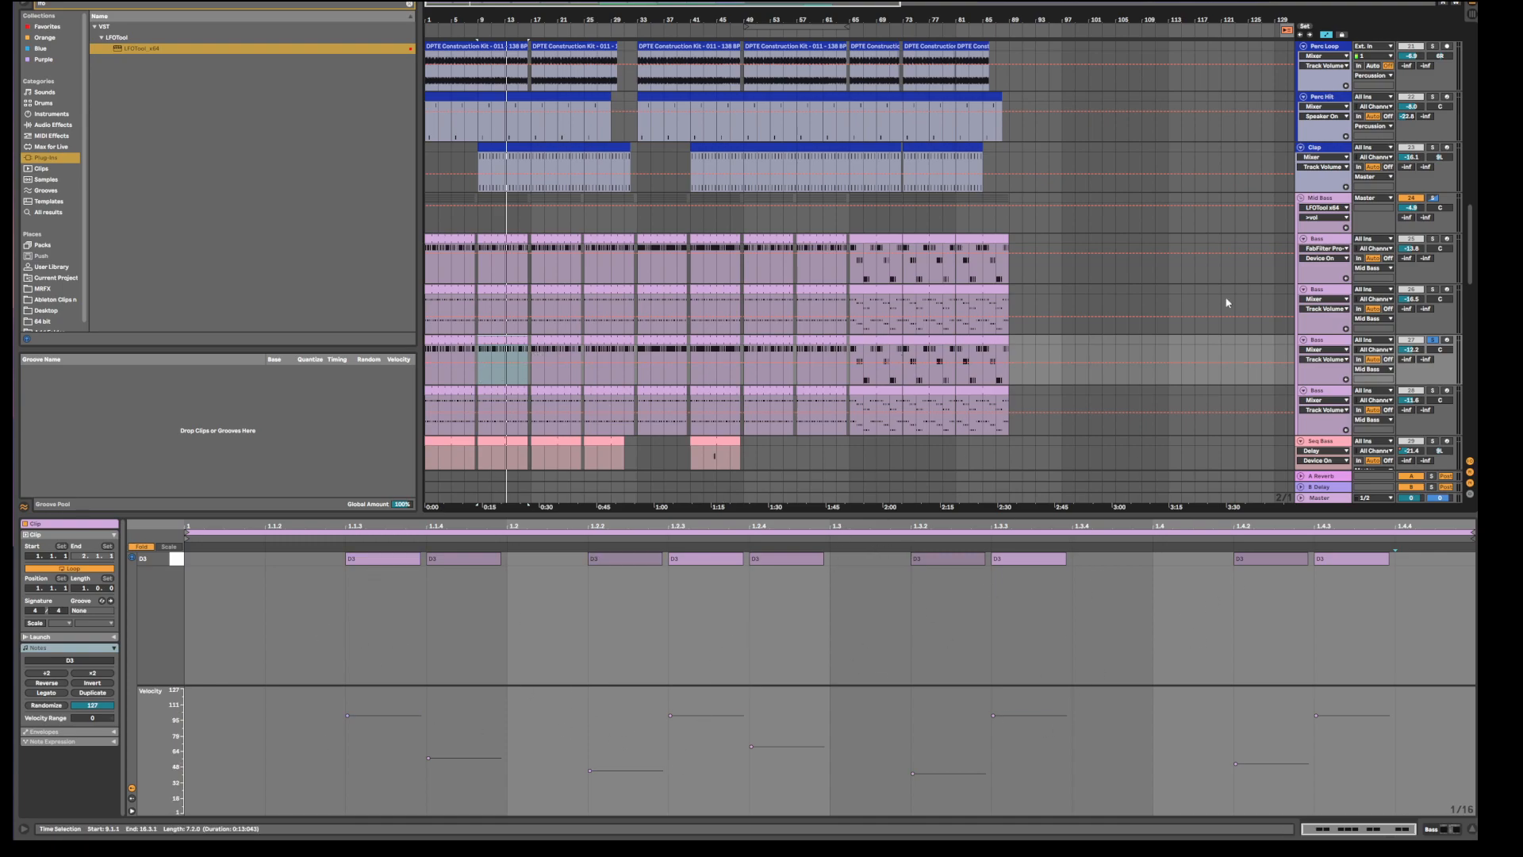
Solo Mid Bass together with the first Bass track and play them back.
click(1434, 198)
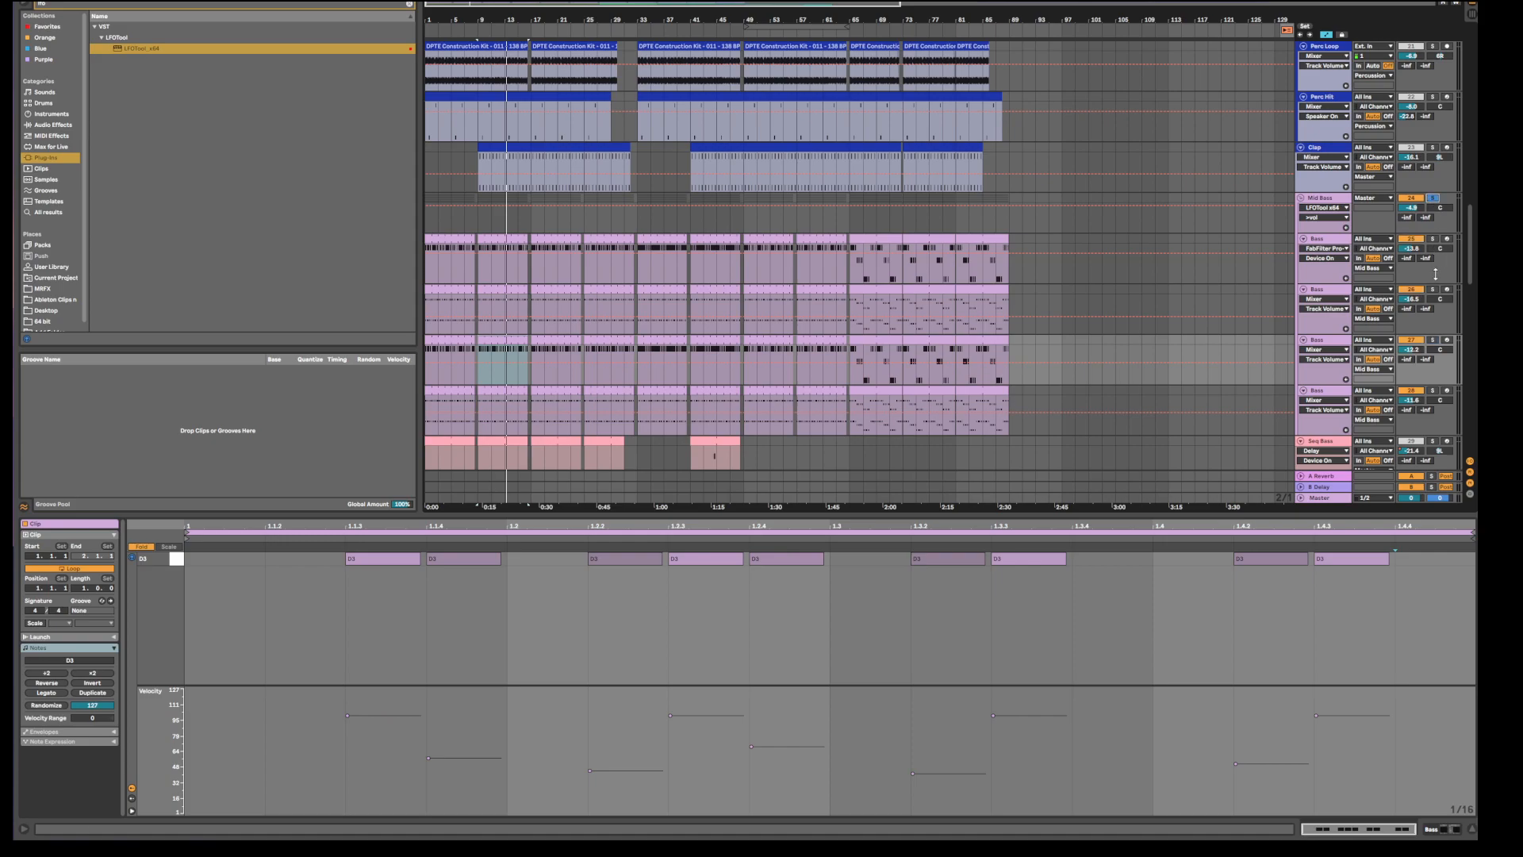
click(1433, 239)
key(space)
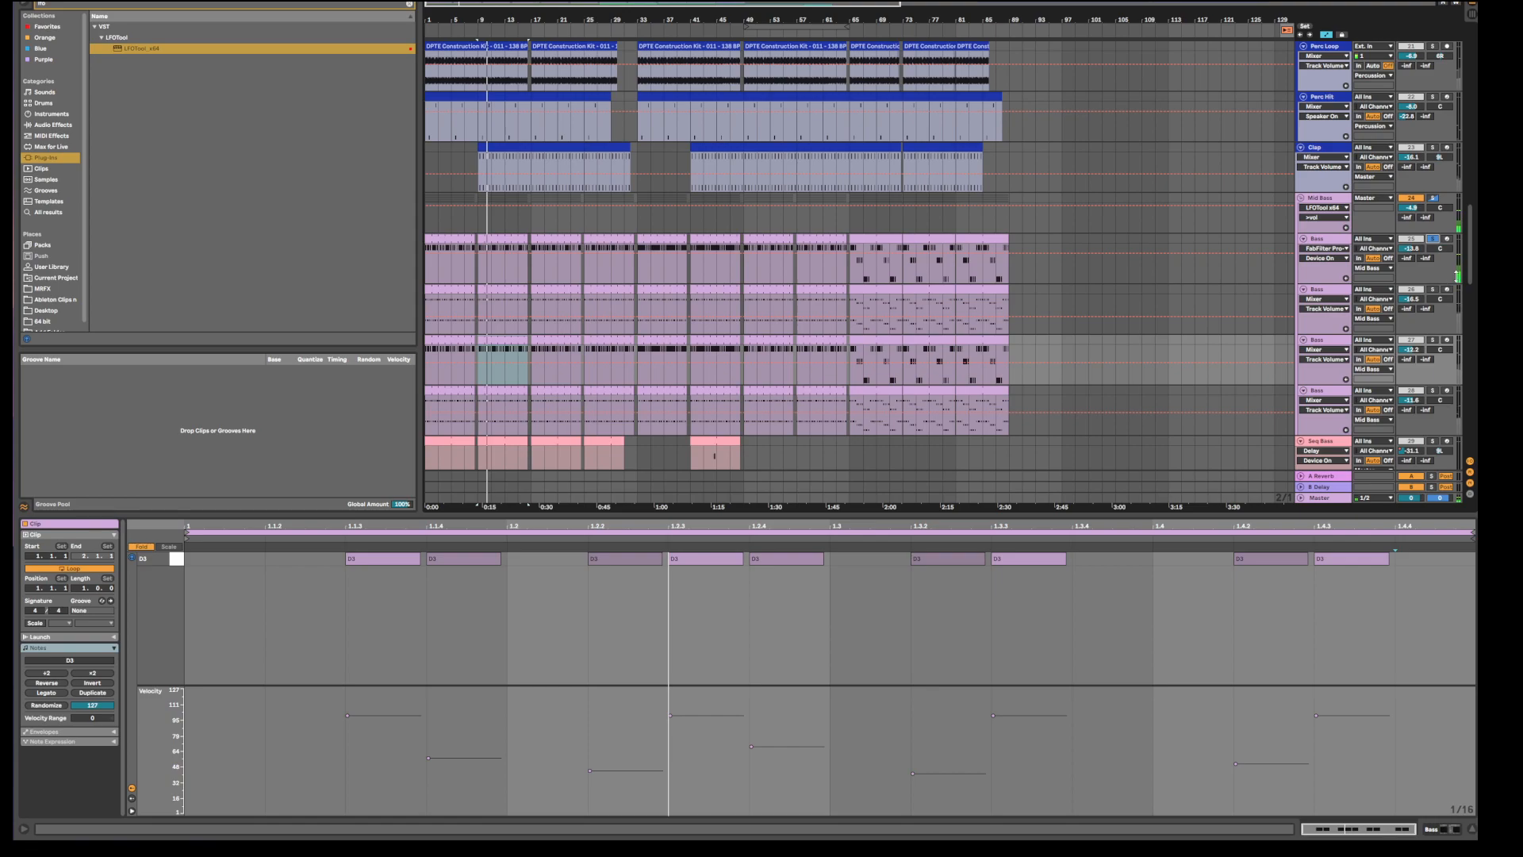
click(1341, 237)
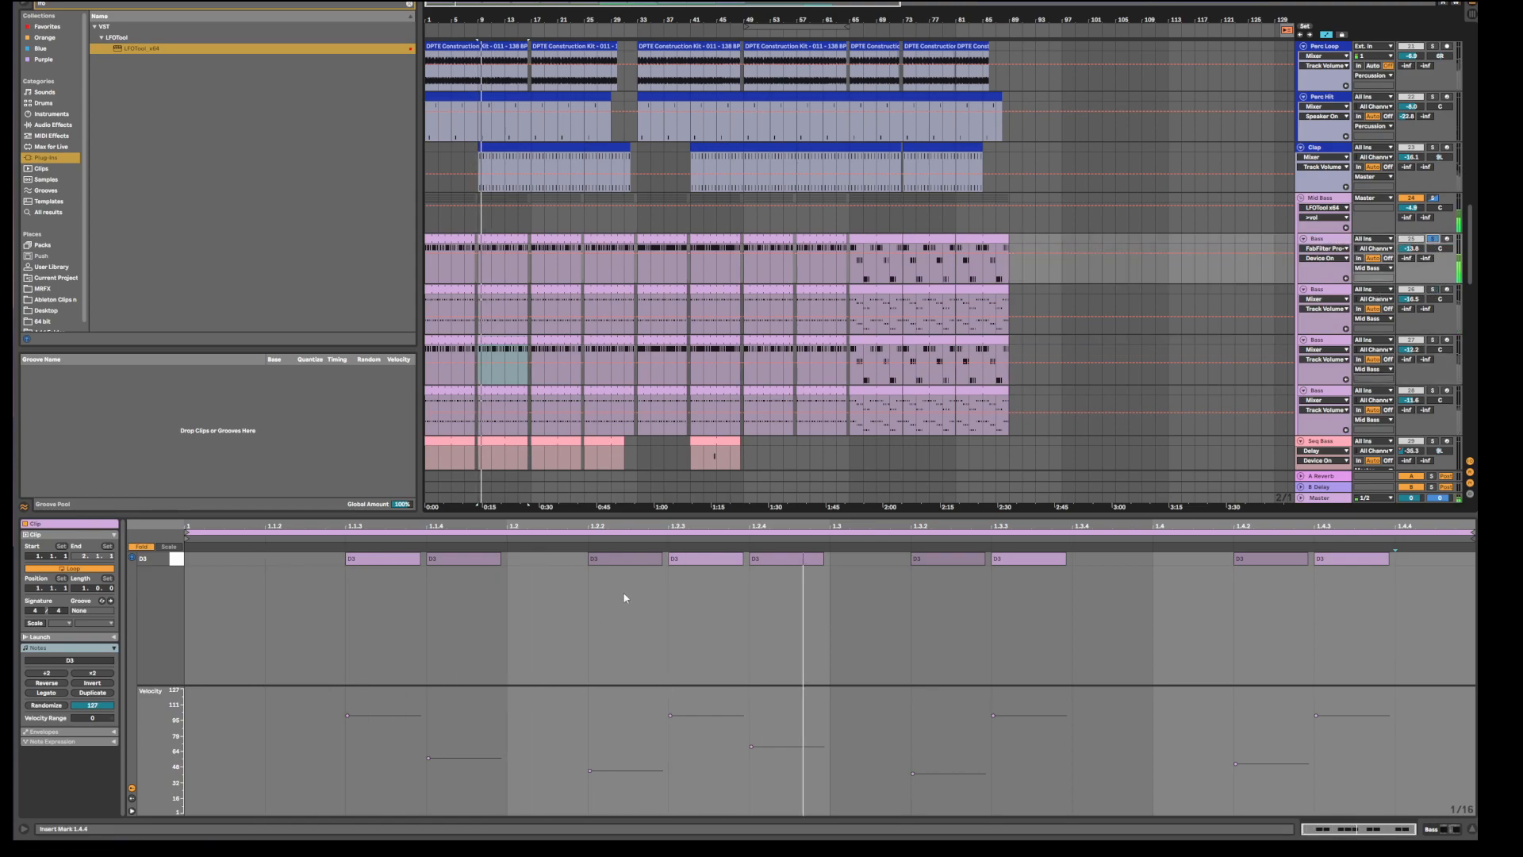
key(space)
drag(622, 560, 622, 525)
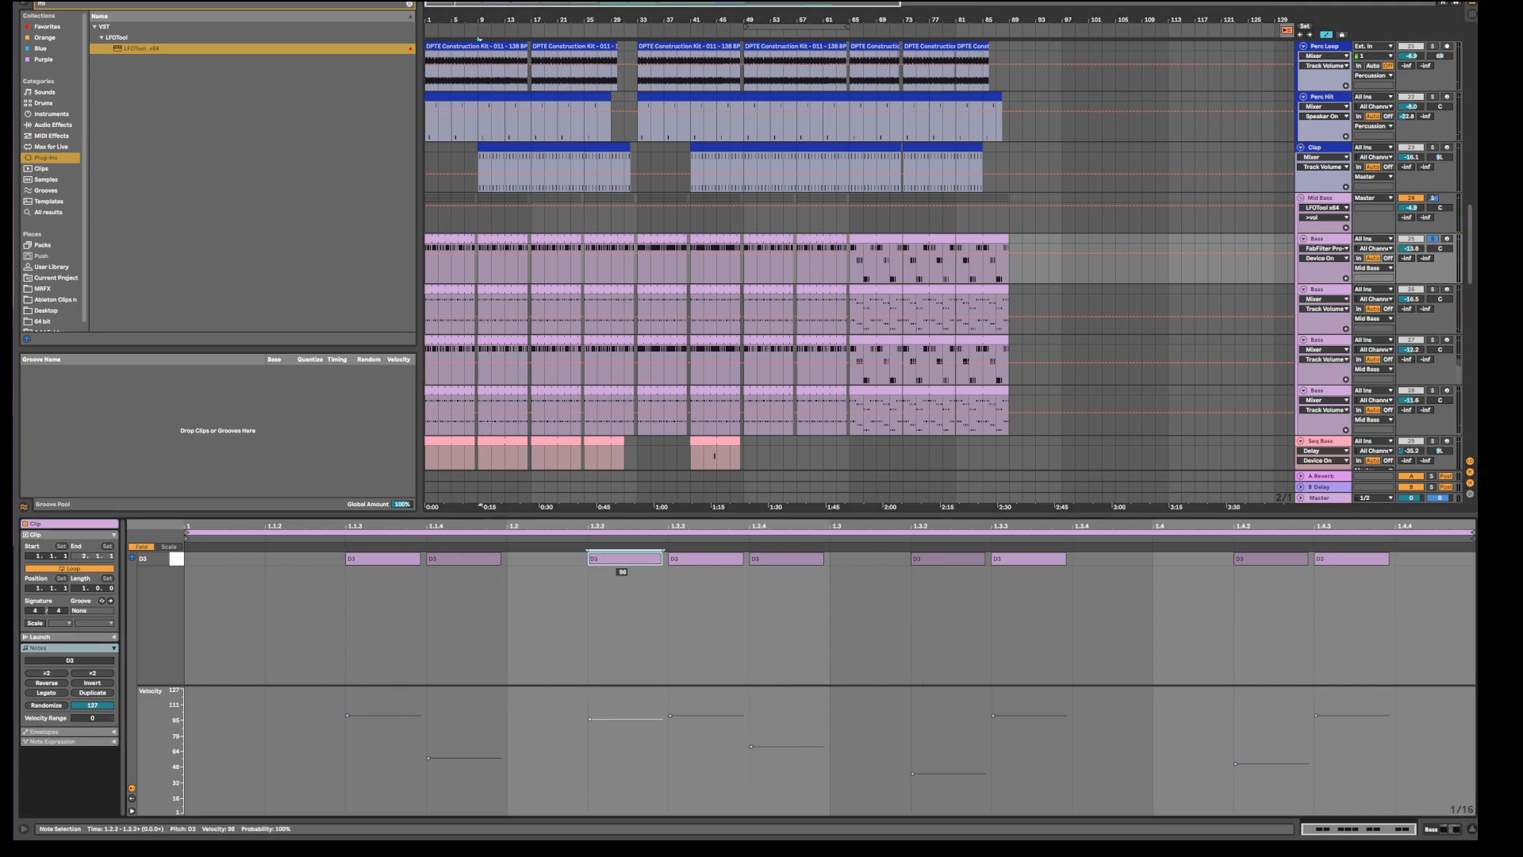
drag(781, 560, 780, 507)
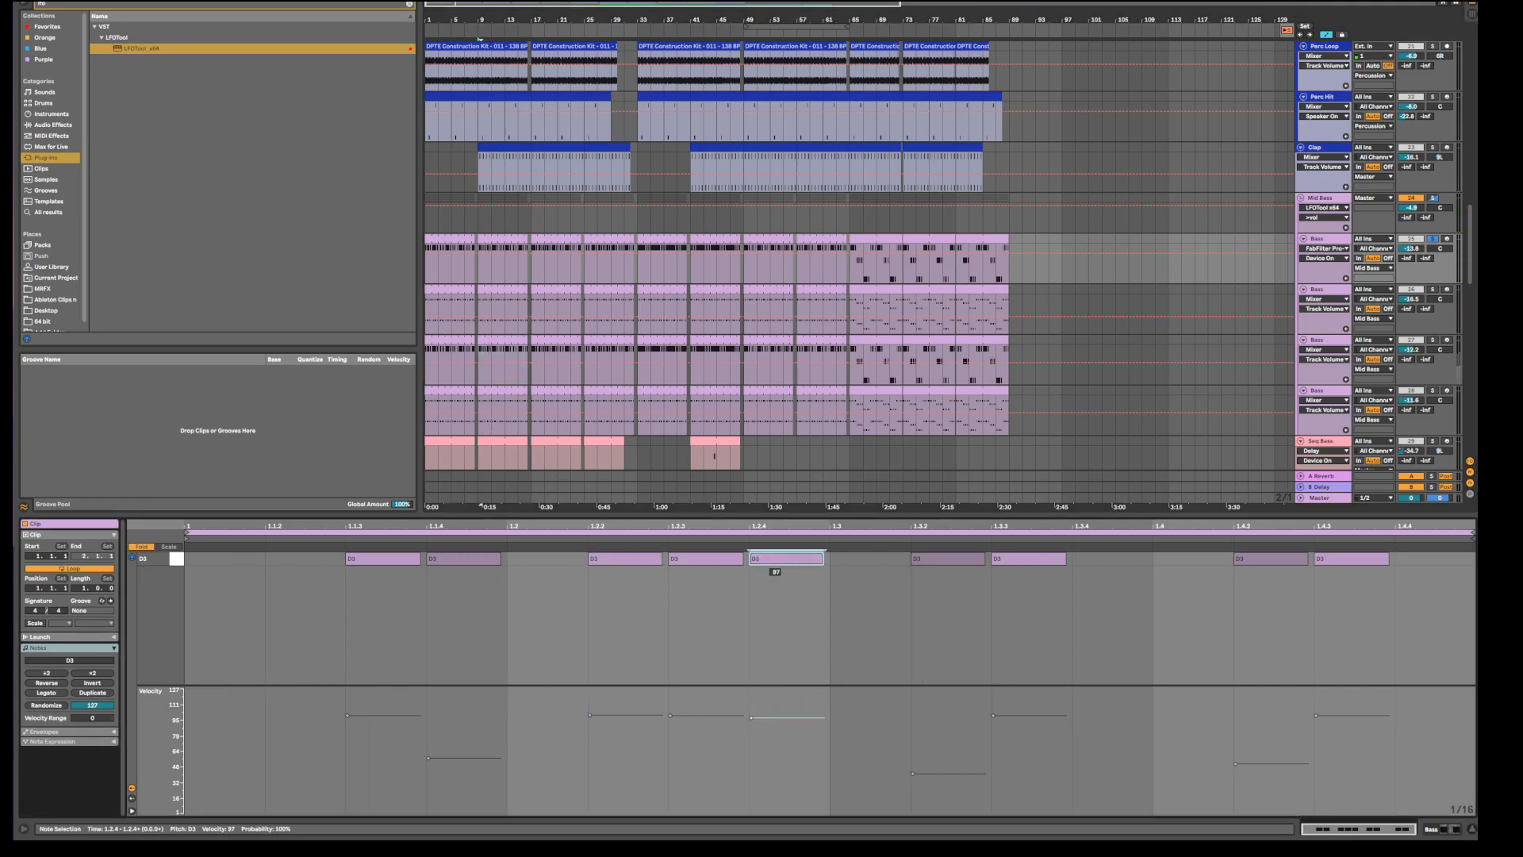
drag(910, 558, 910, 512)
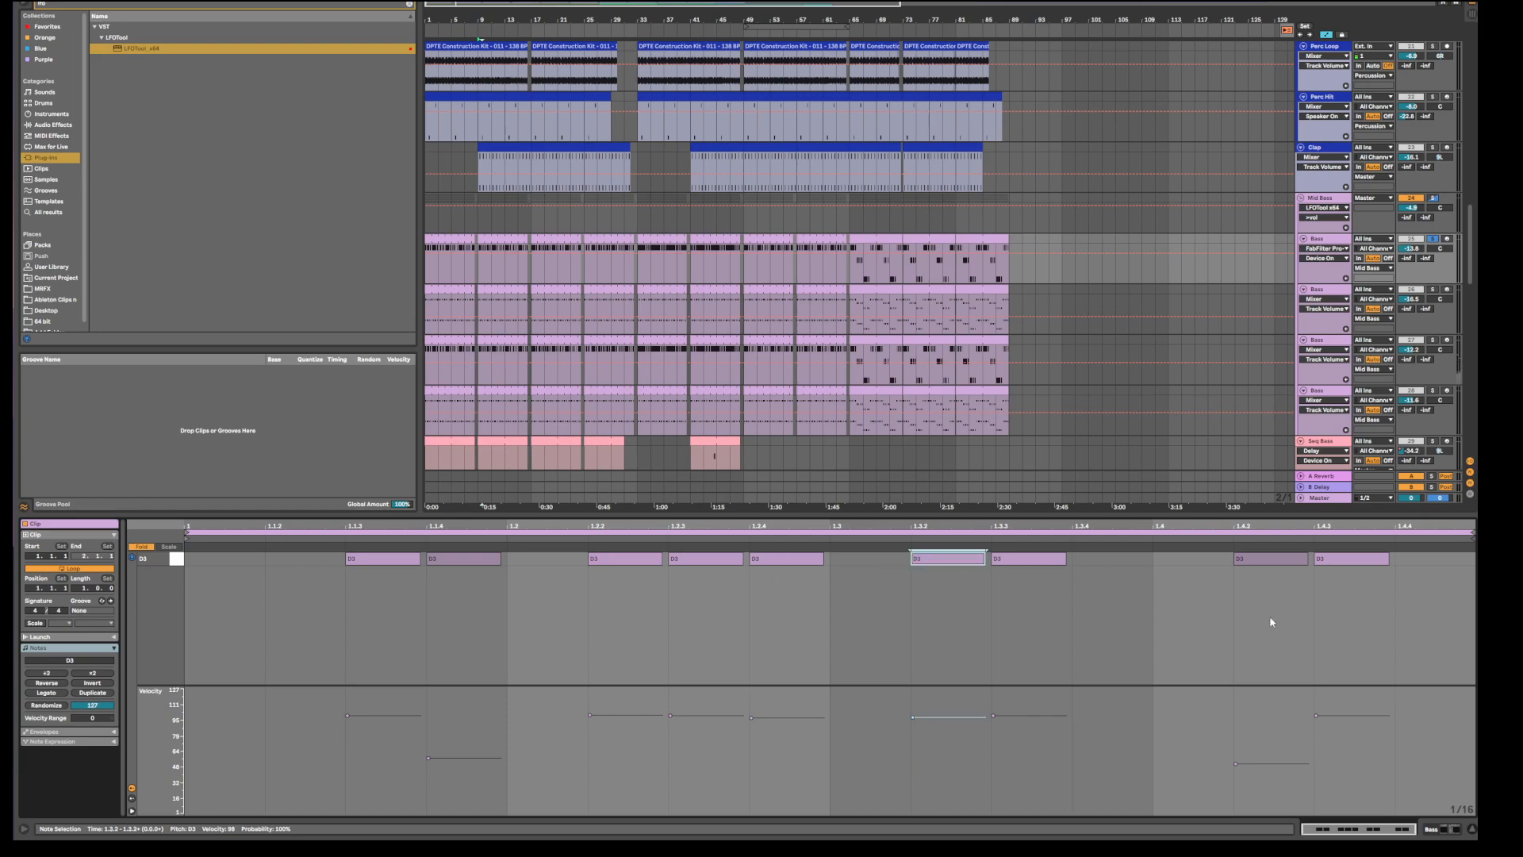
drag(1273, 564, 1273, 530)
key(space)
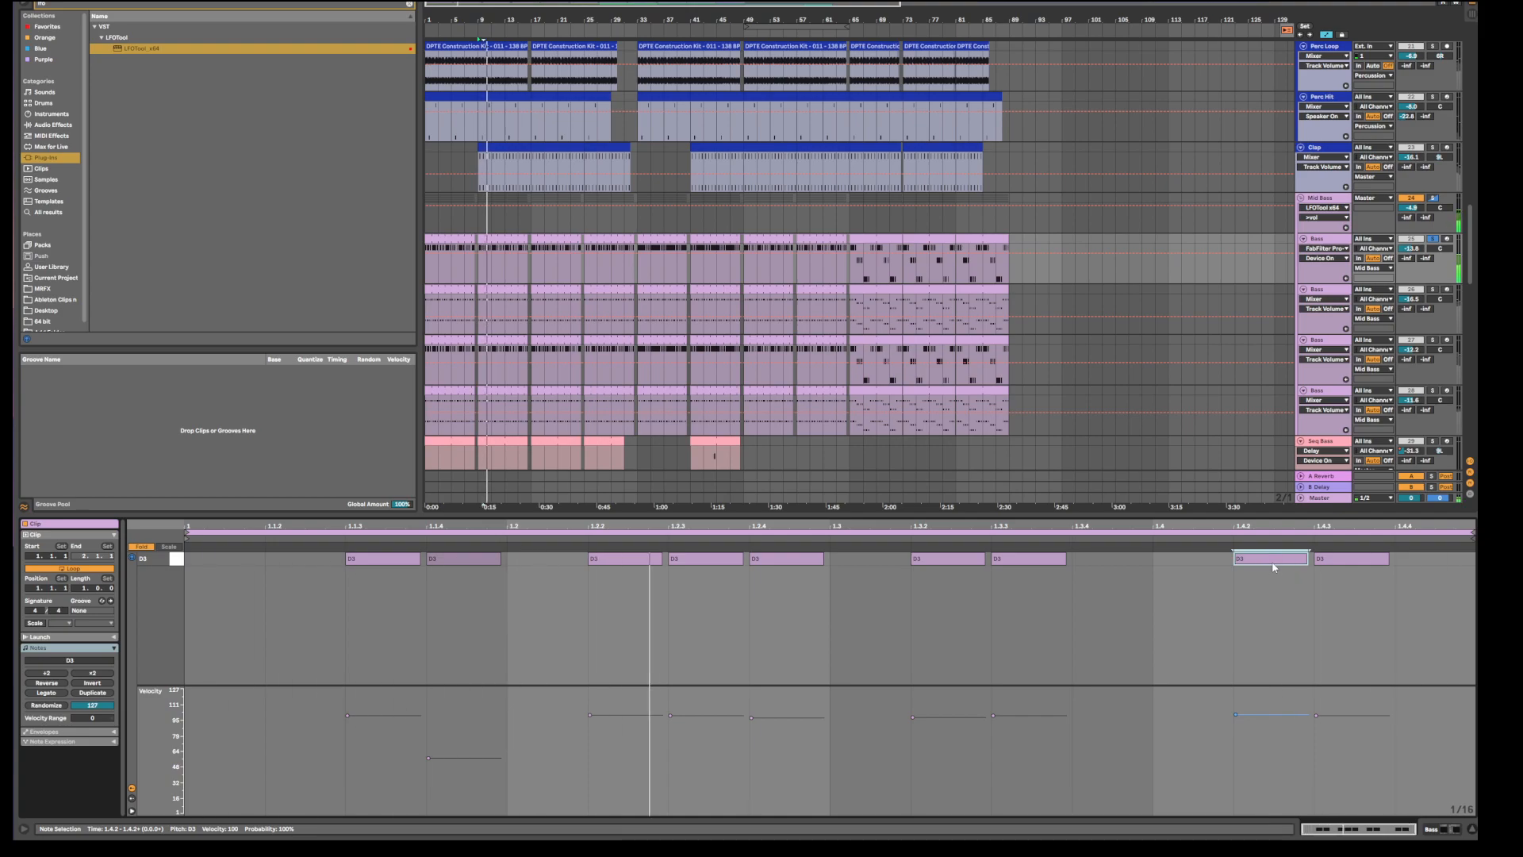
drag(442, 560, 443, 524)
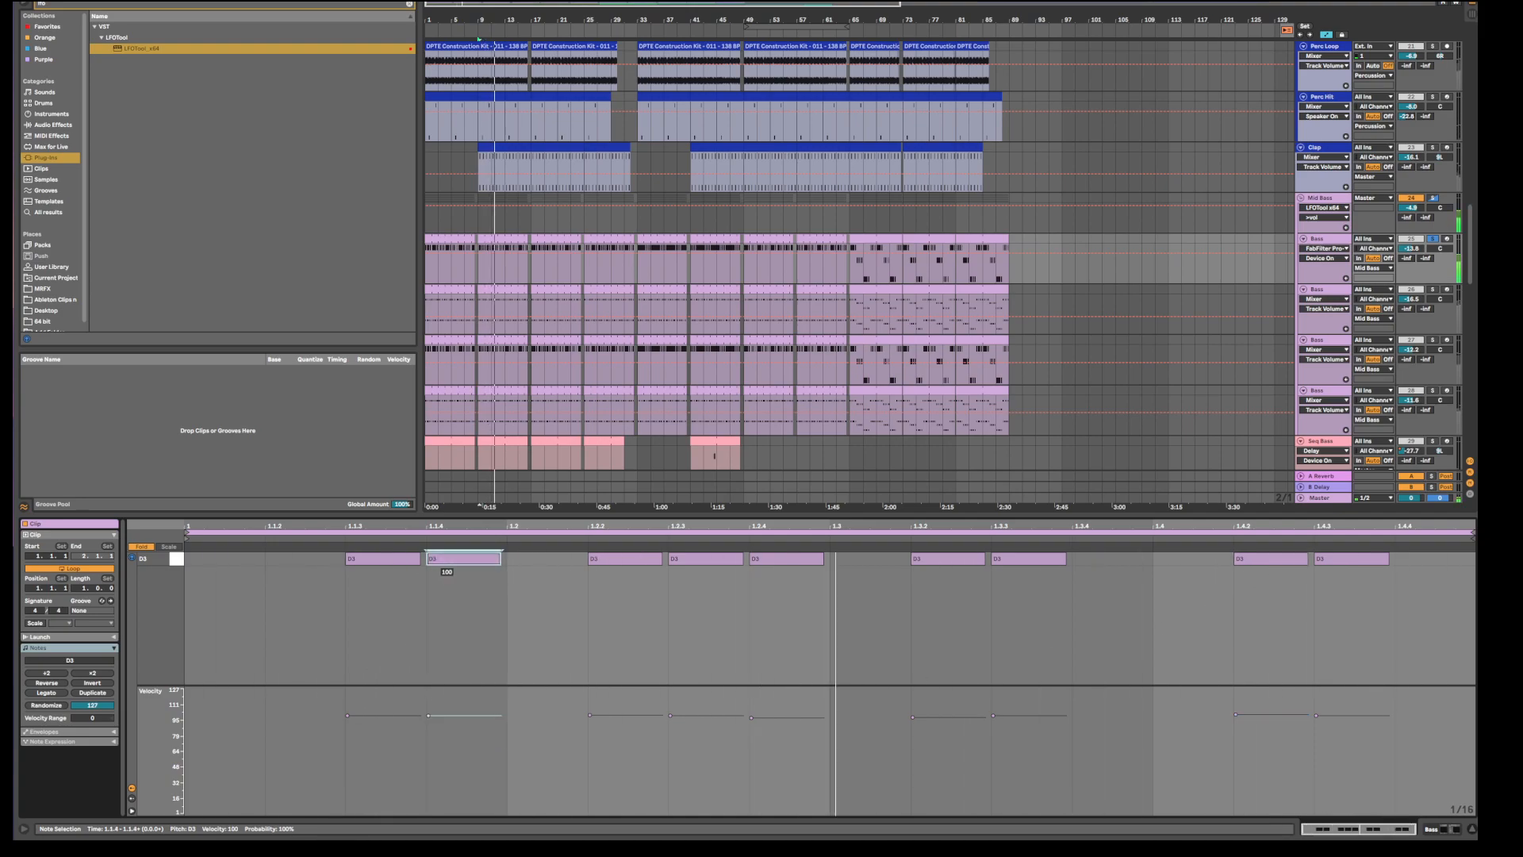
double_click(312, 562)
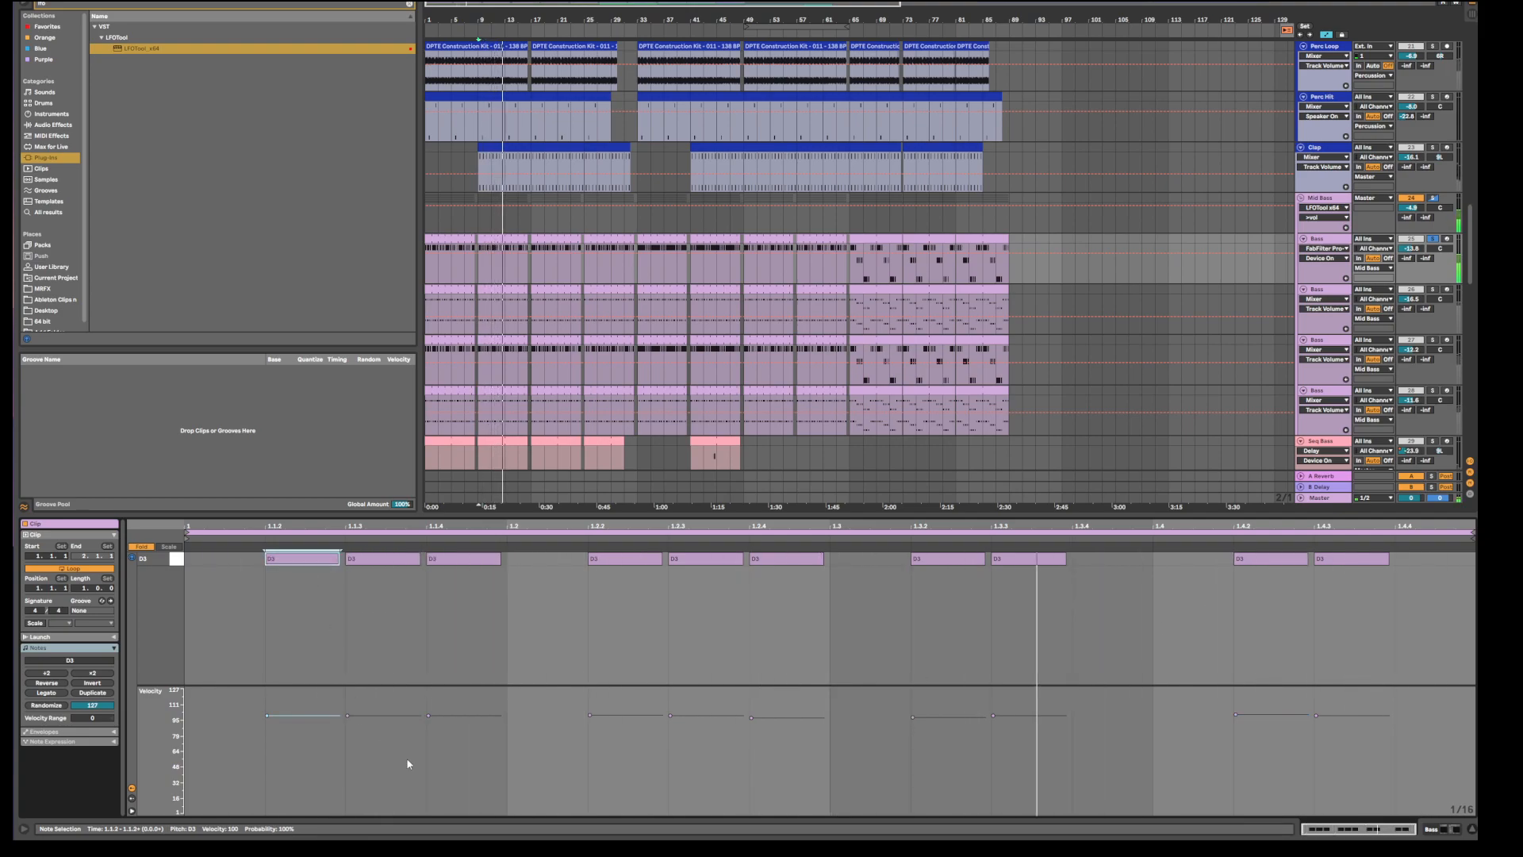
double_click(1105, 560)
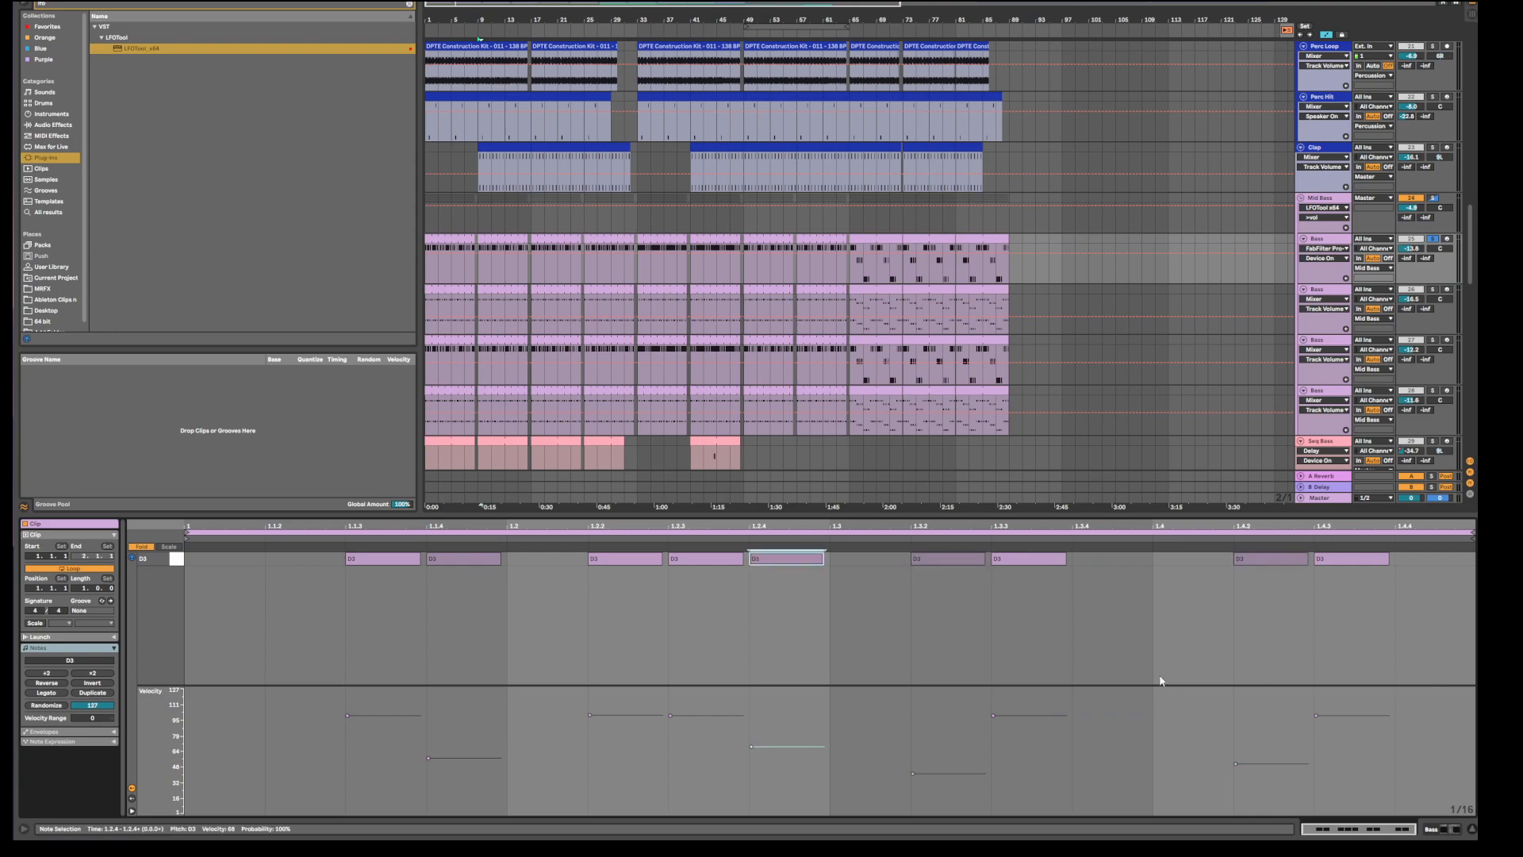
Start playback from bar 9 and select the Bass clips at bars 9–17 and 17–25.
key(space)
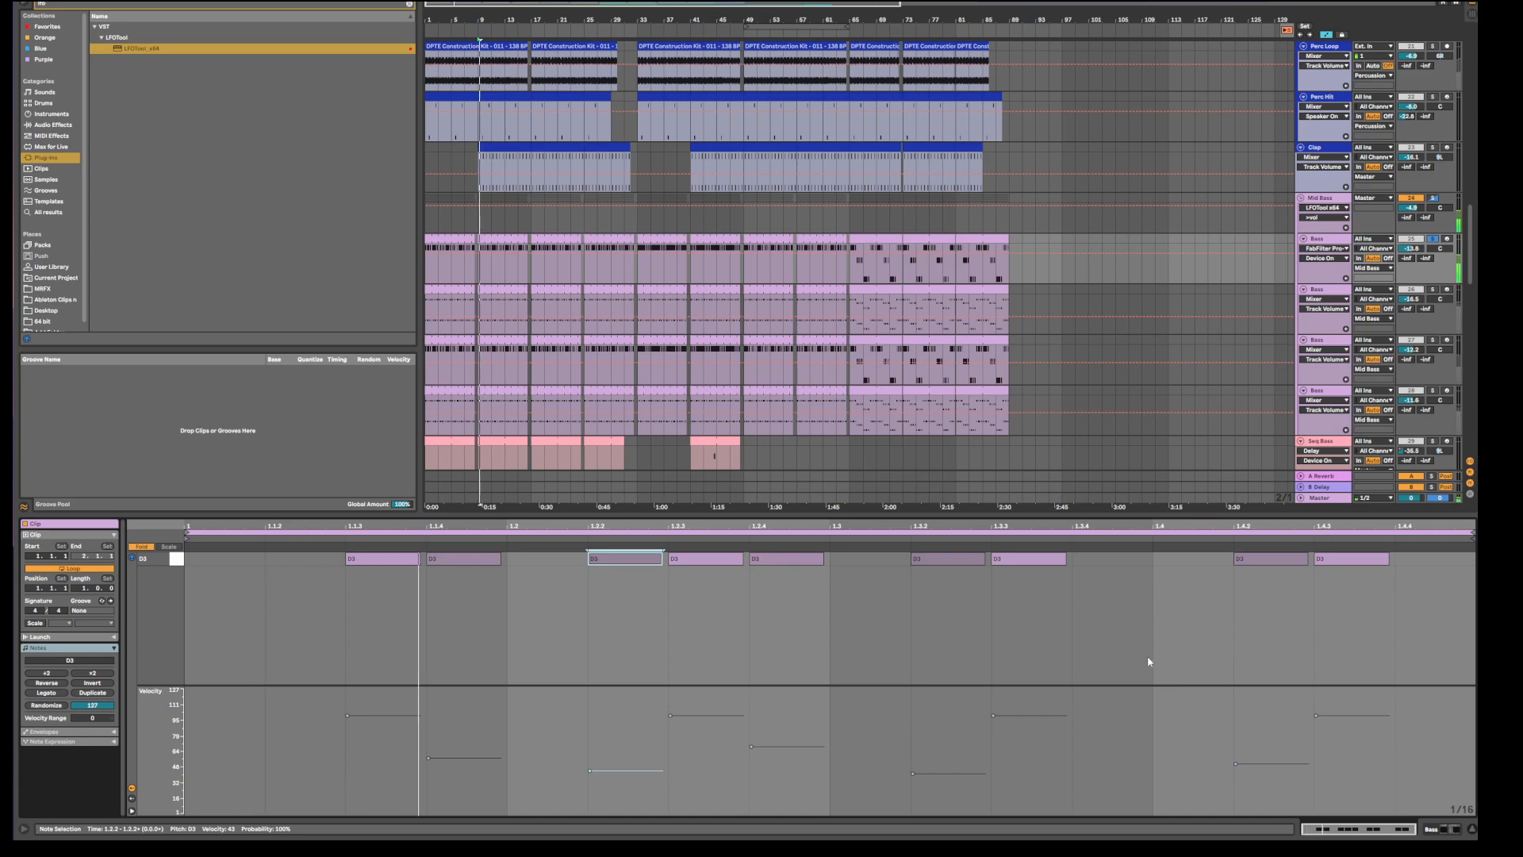
click(501, 239)
click(544, 240)
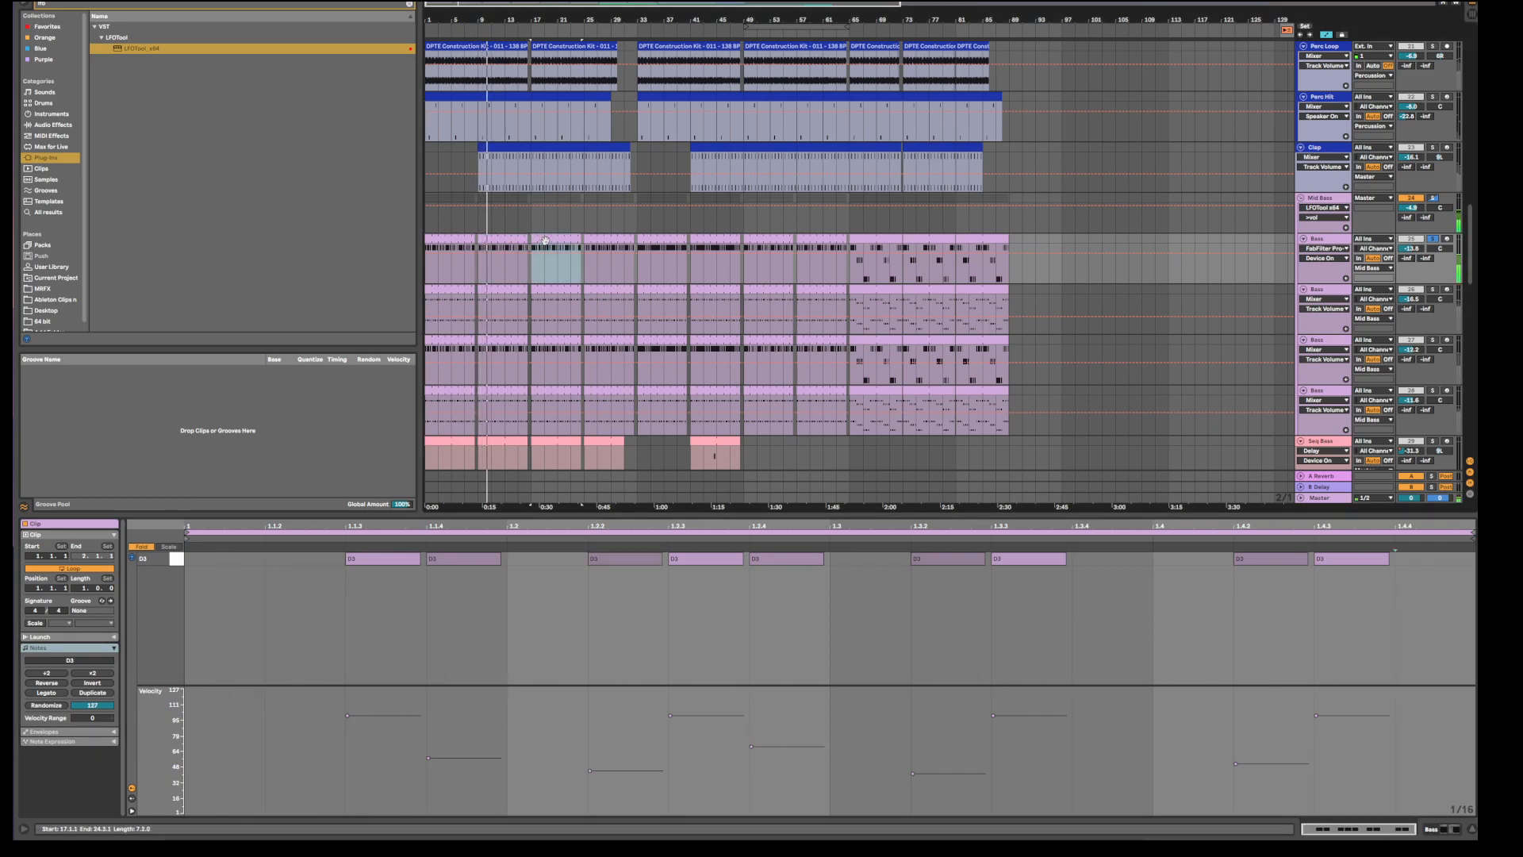
click(521, 234)
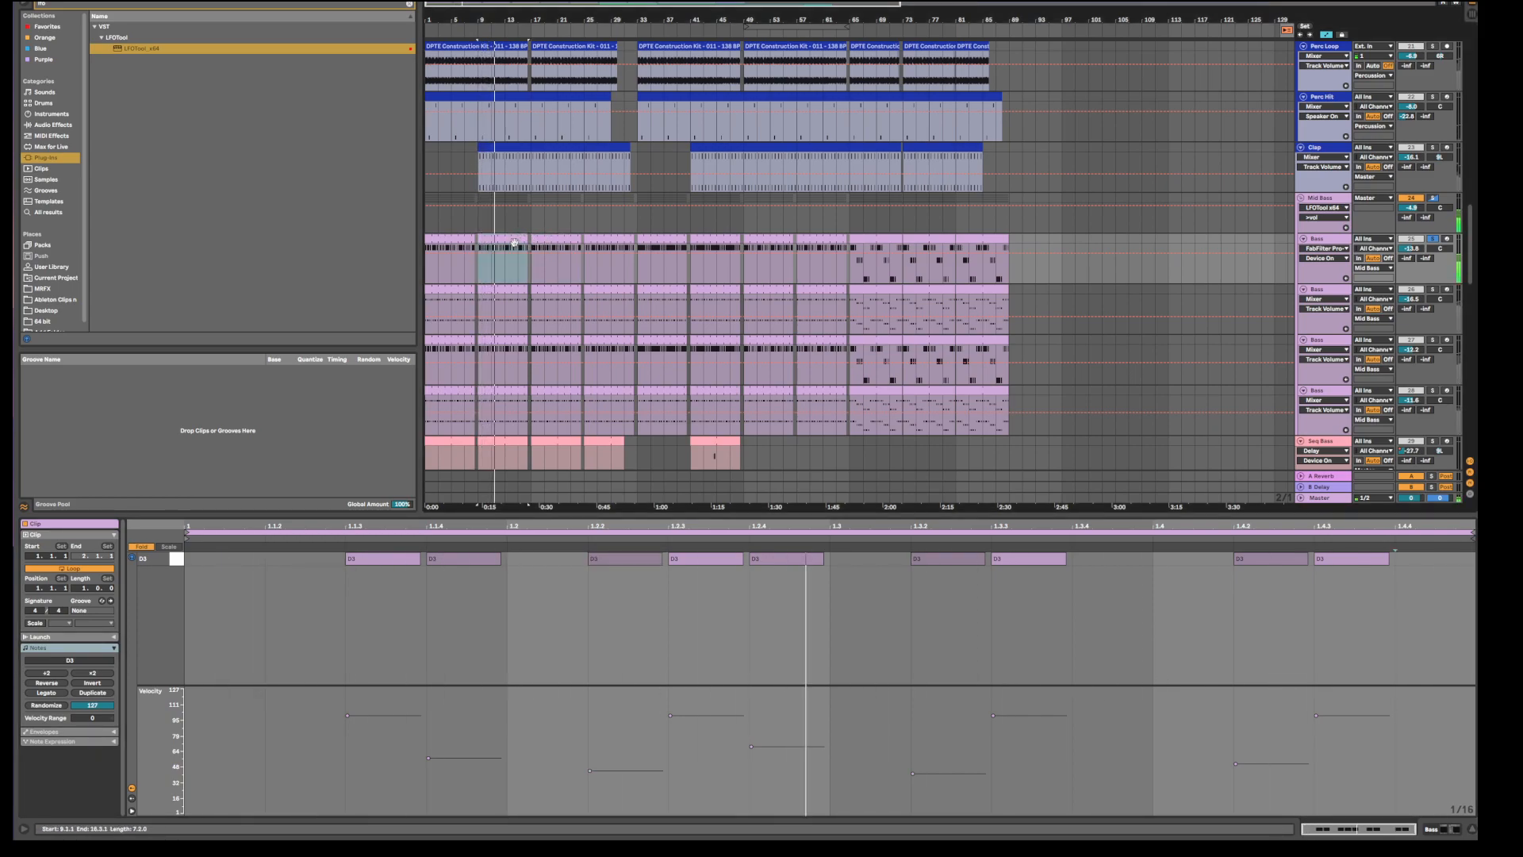
Move the solo from Bass to Mid Bass and check the bar 9 clips on the lower bass lanes.
click(1434, 199)
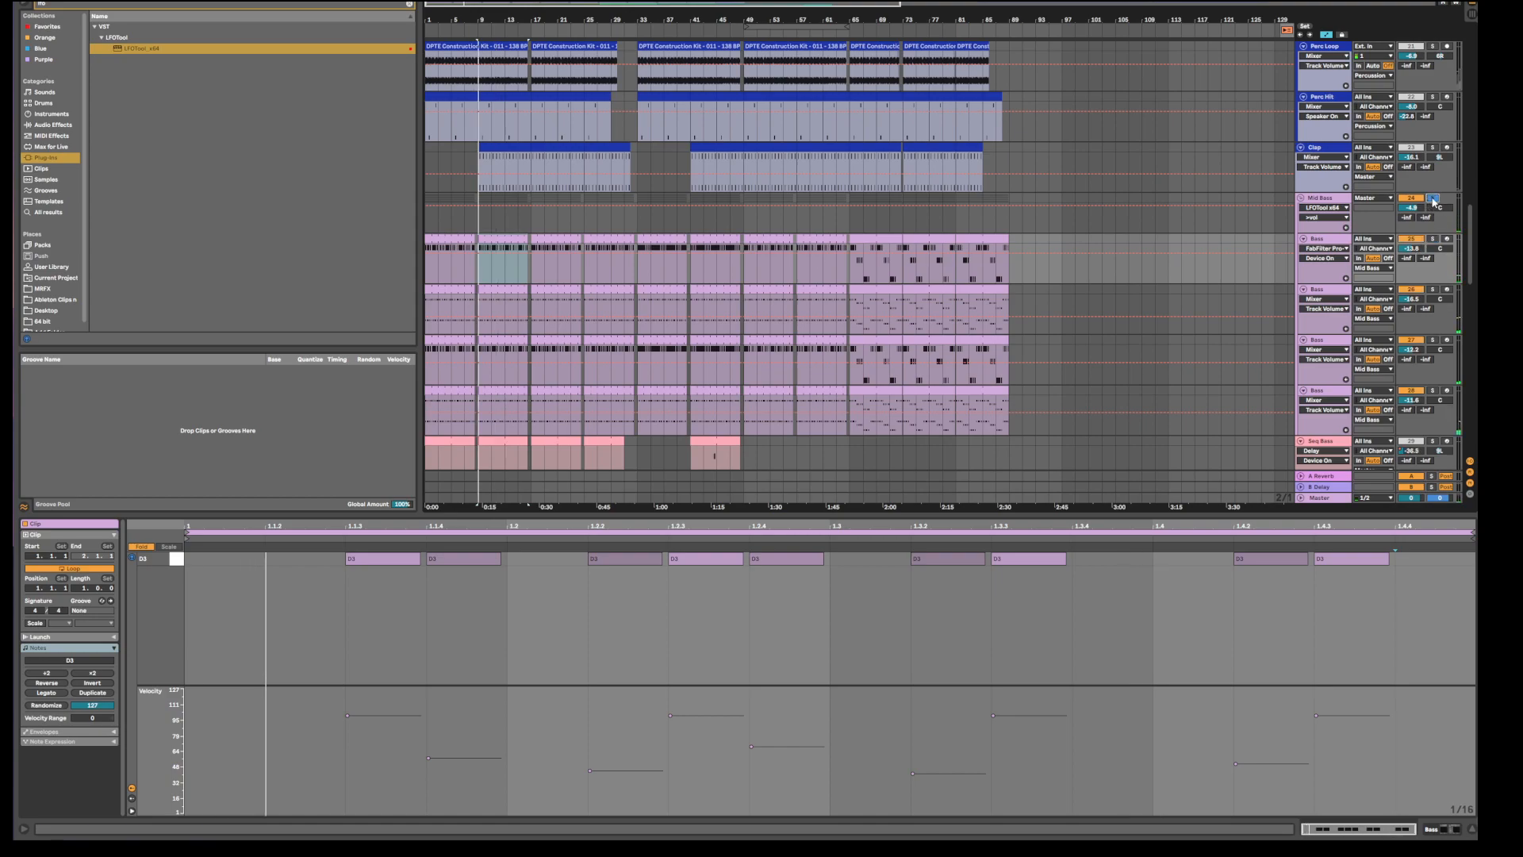
click(499, 287)
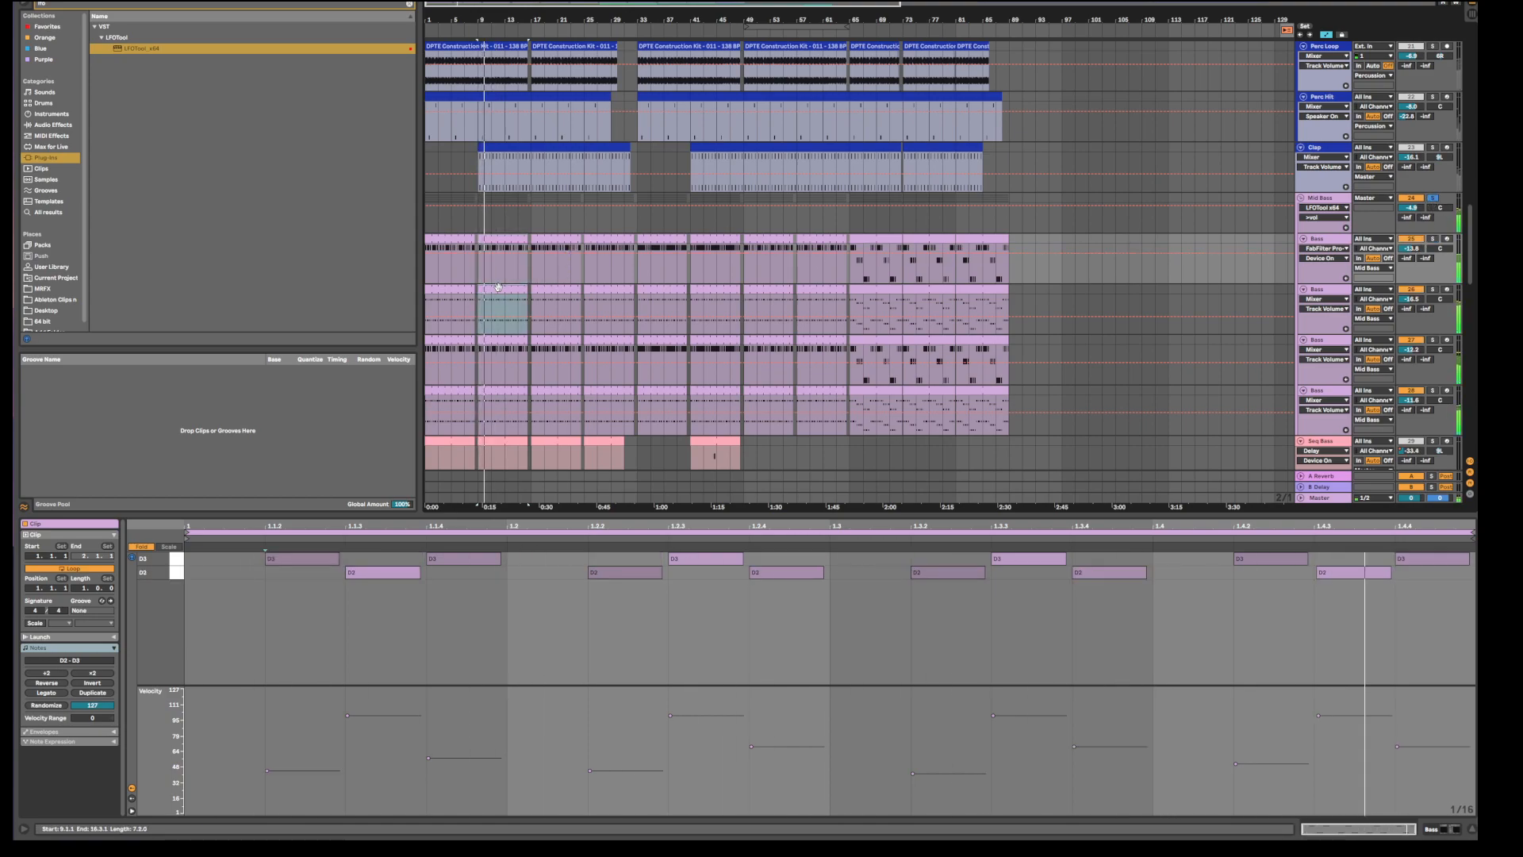
click(492, 339)
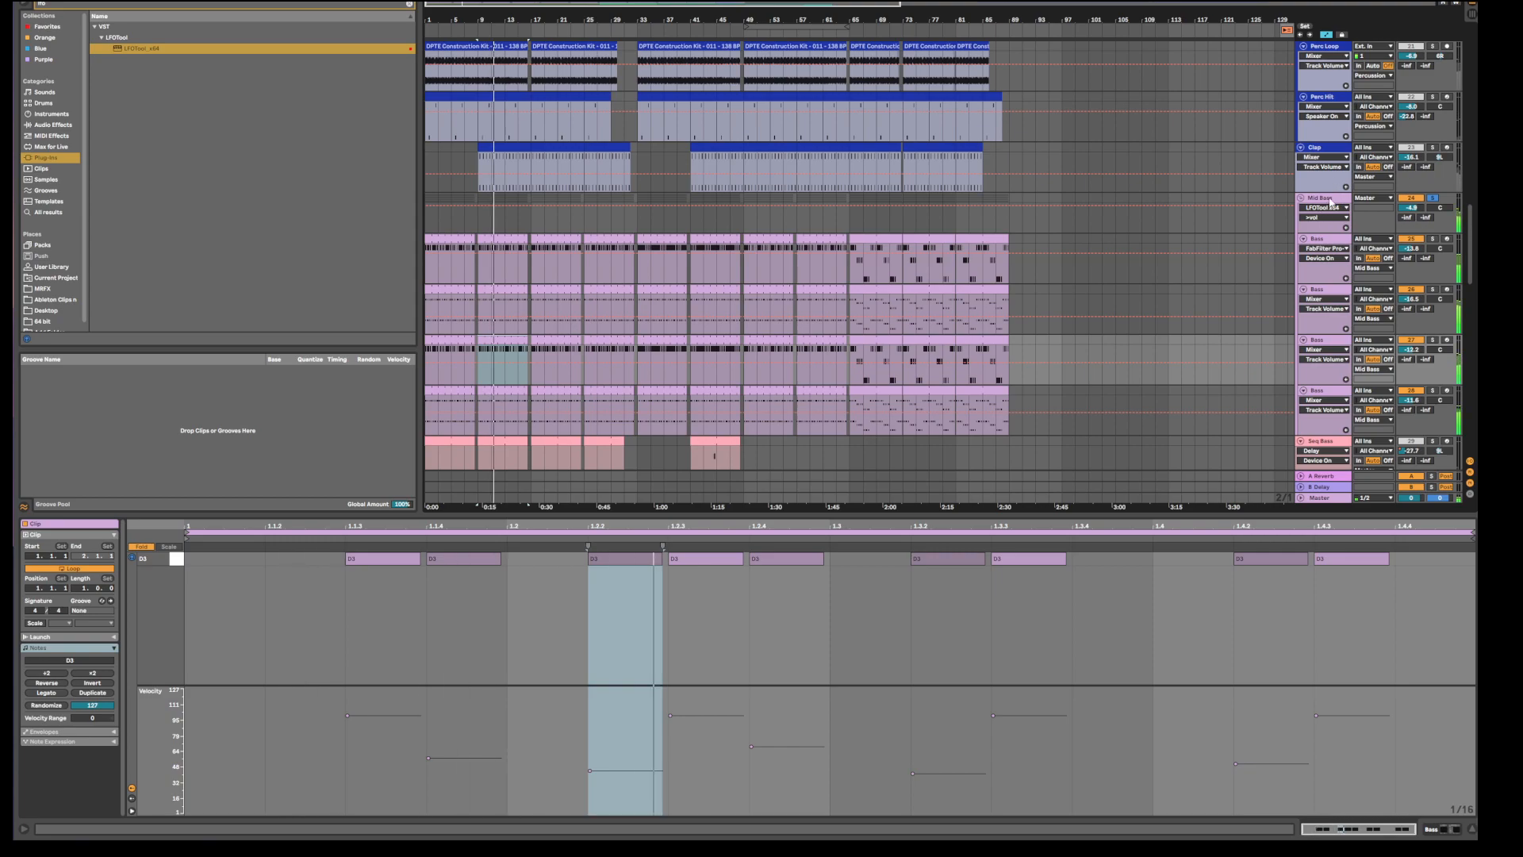
click(1454, 200)
scroll(1295, 240, down, 5)
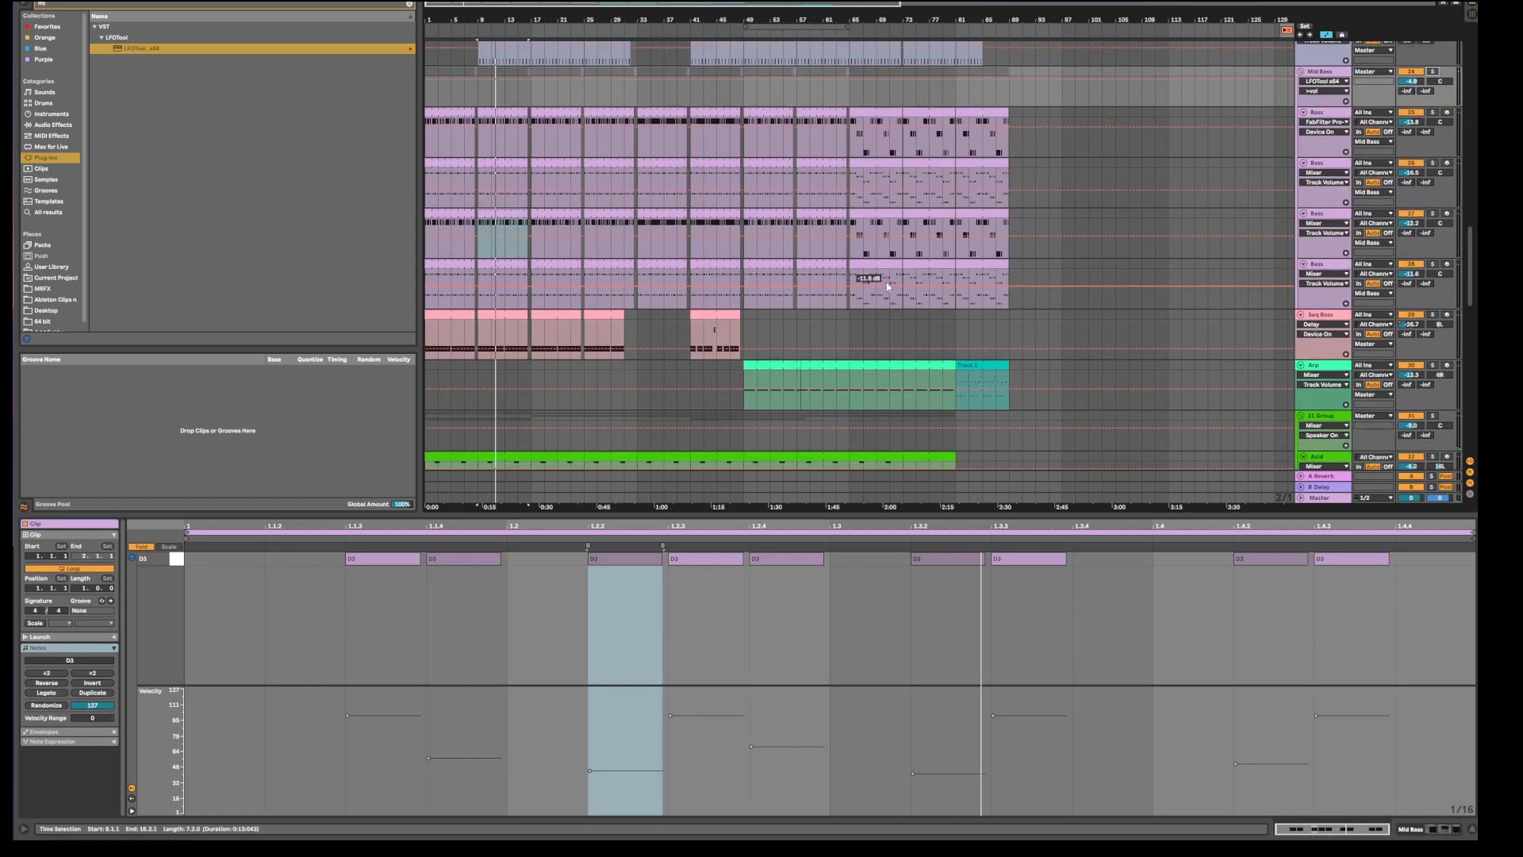
scroll(887, 287, down, 8)
scroll(897, 276, down, 5)
scroll(794, 280, down, 5)
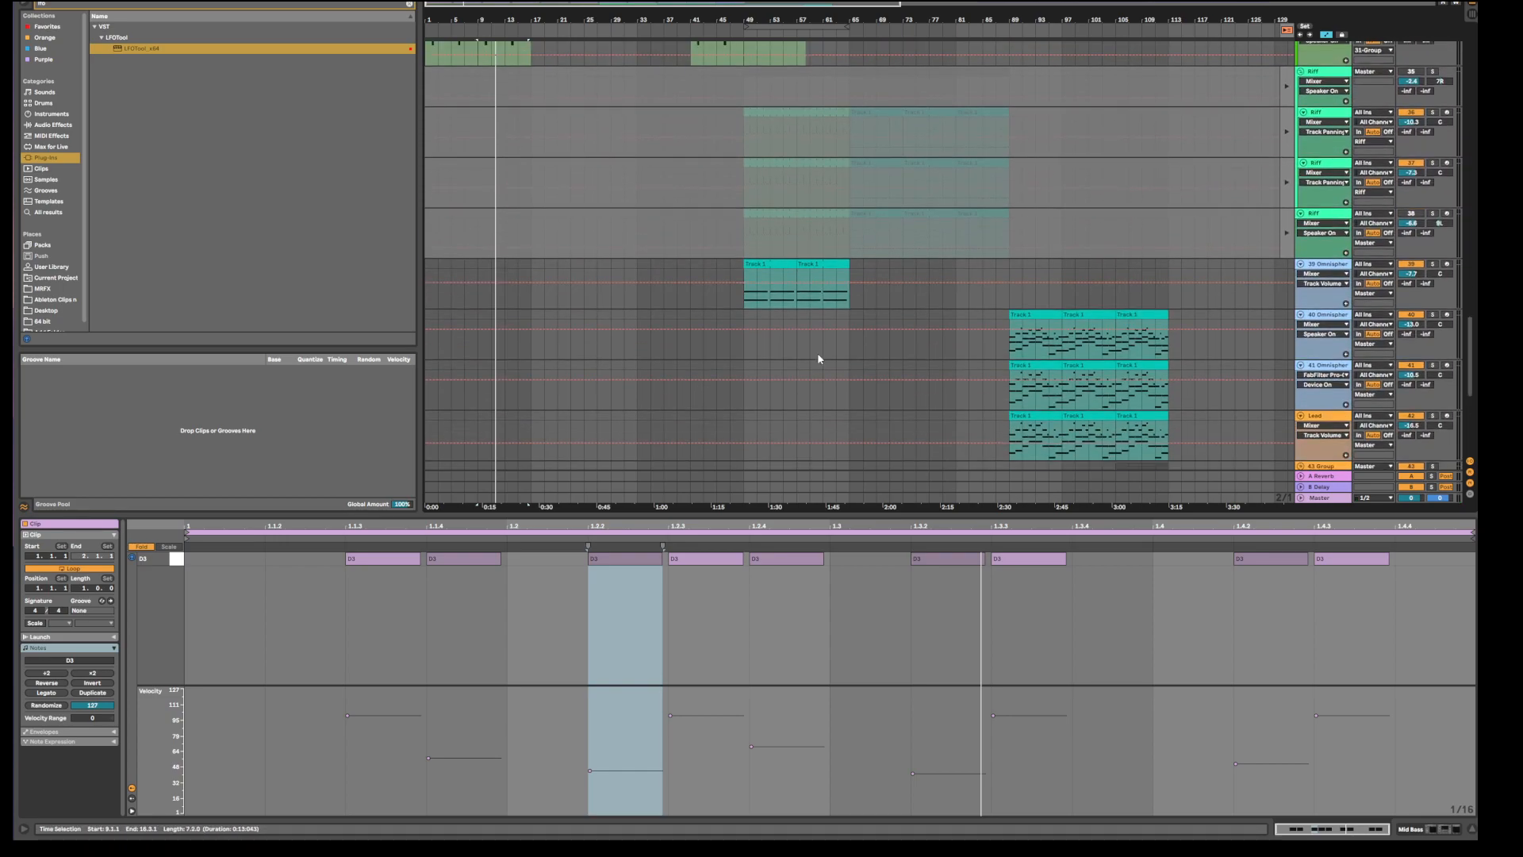
scroll(817, 340, up, 2)
In Session view, open track 38's Riff clip, solo the track and start playback.
key(Tab)
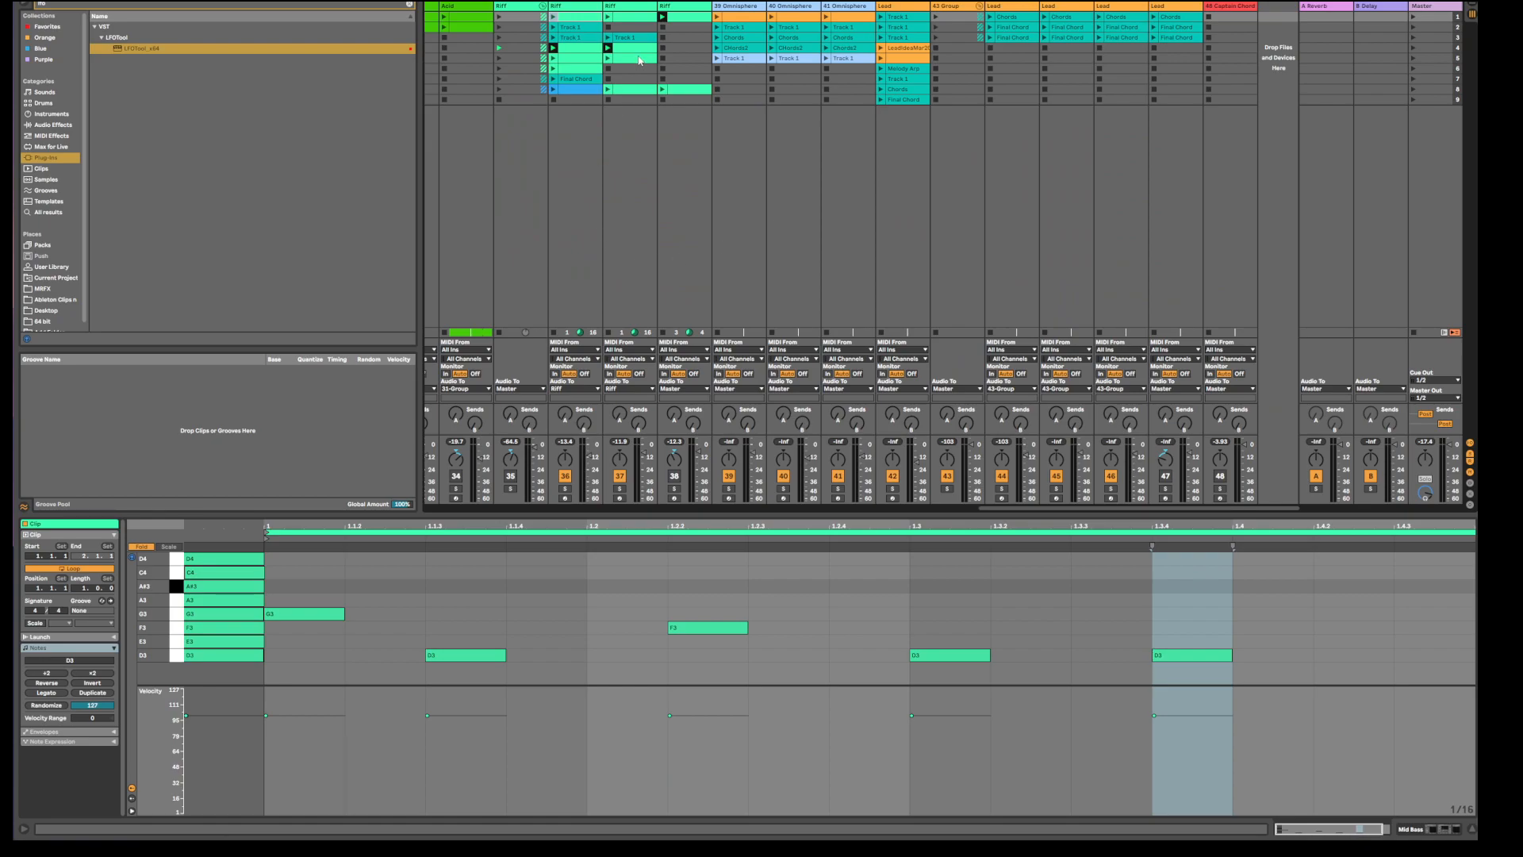
click(621, 52)
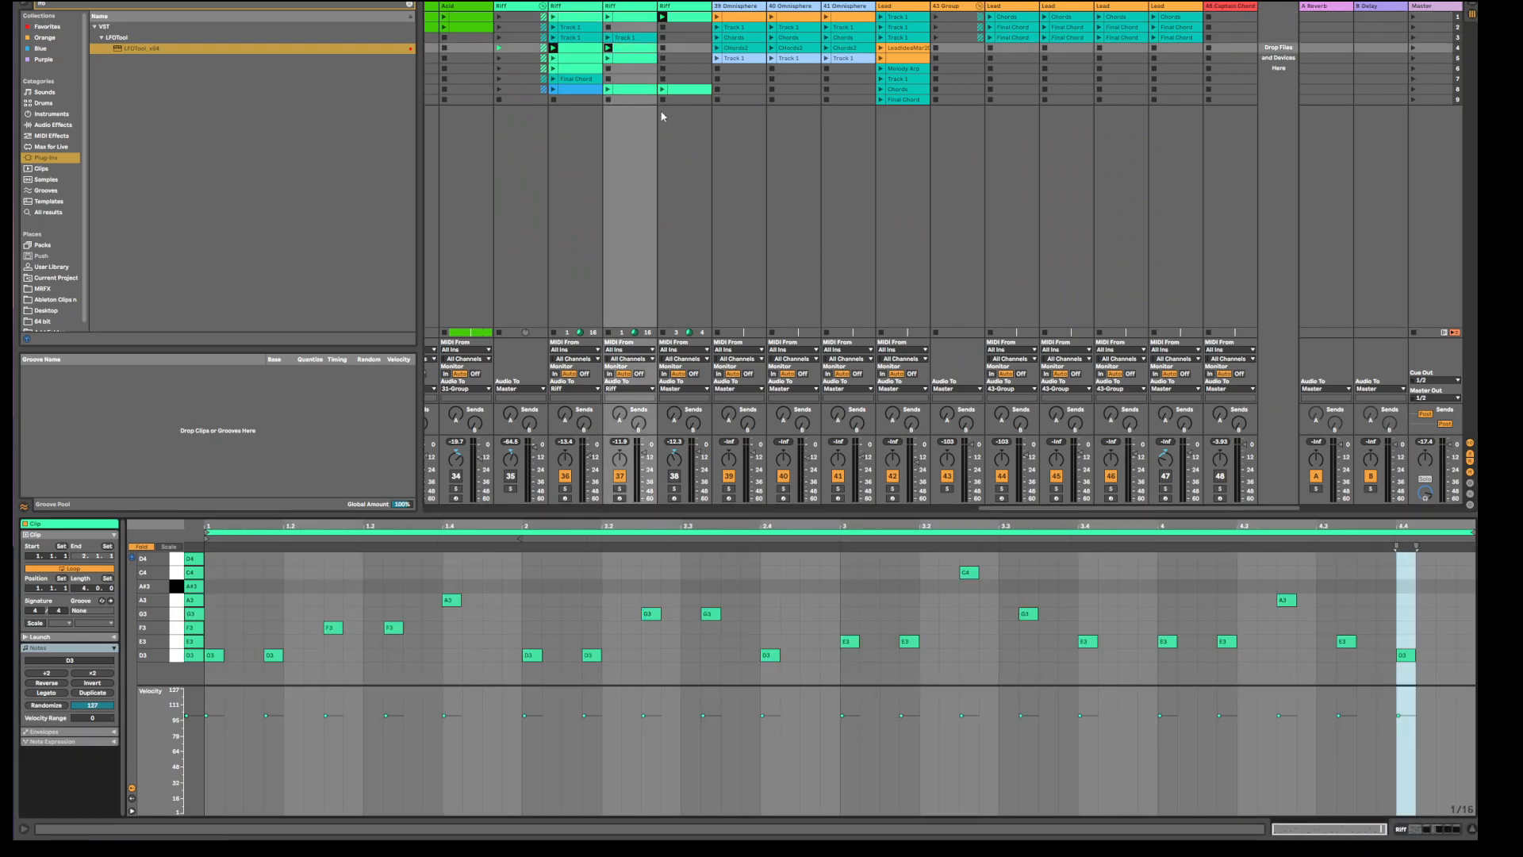
click(591, 53)
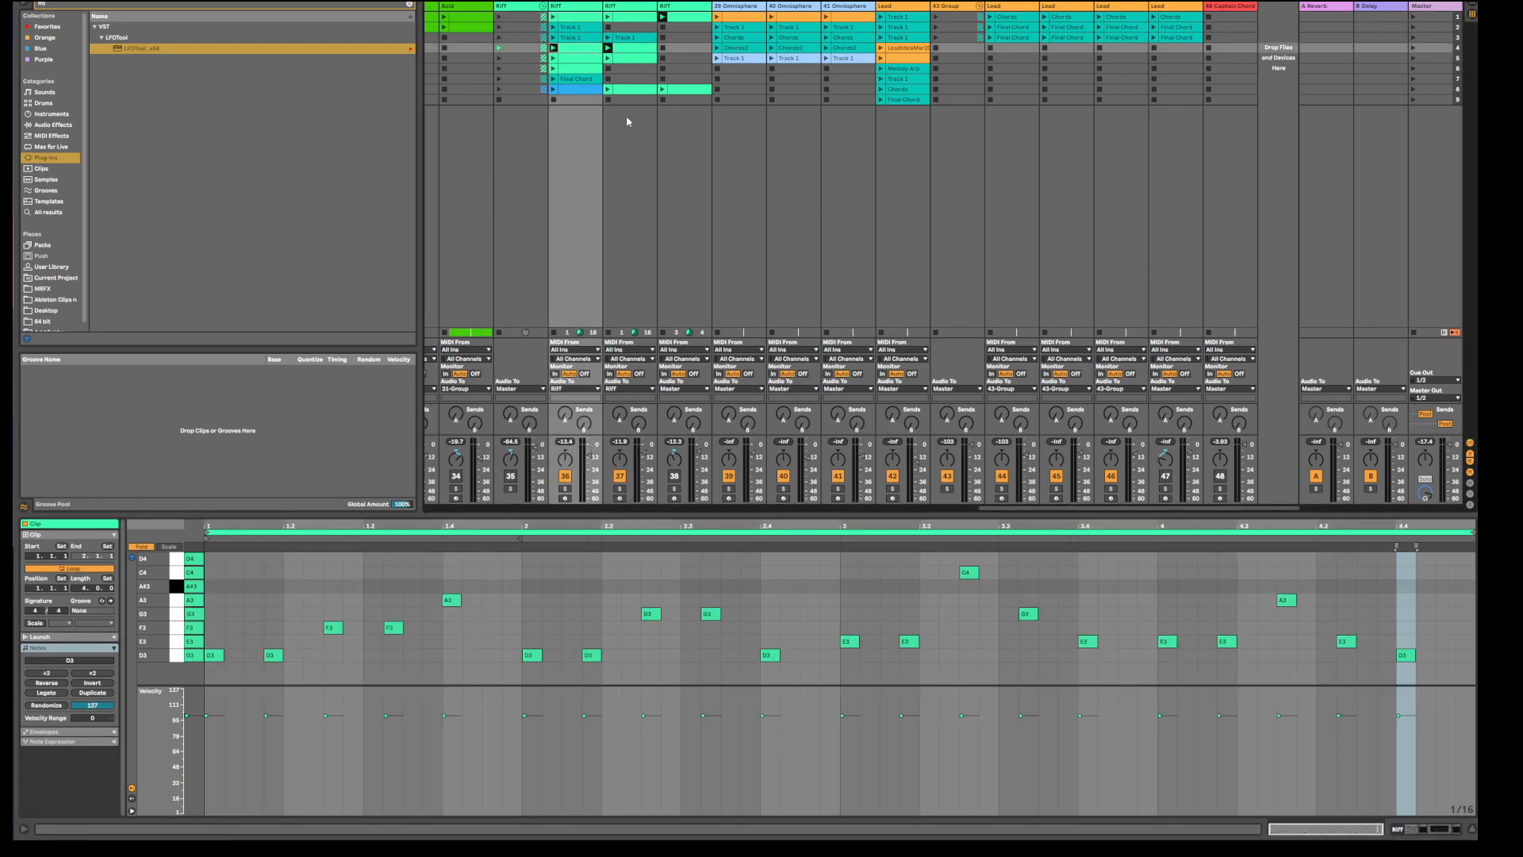
click(694, 17)
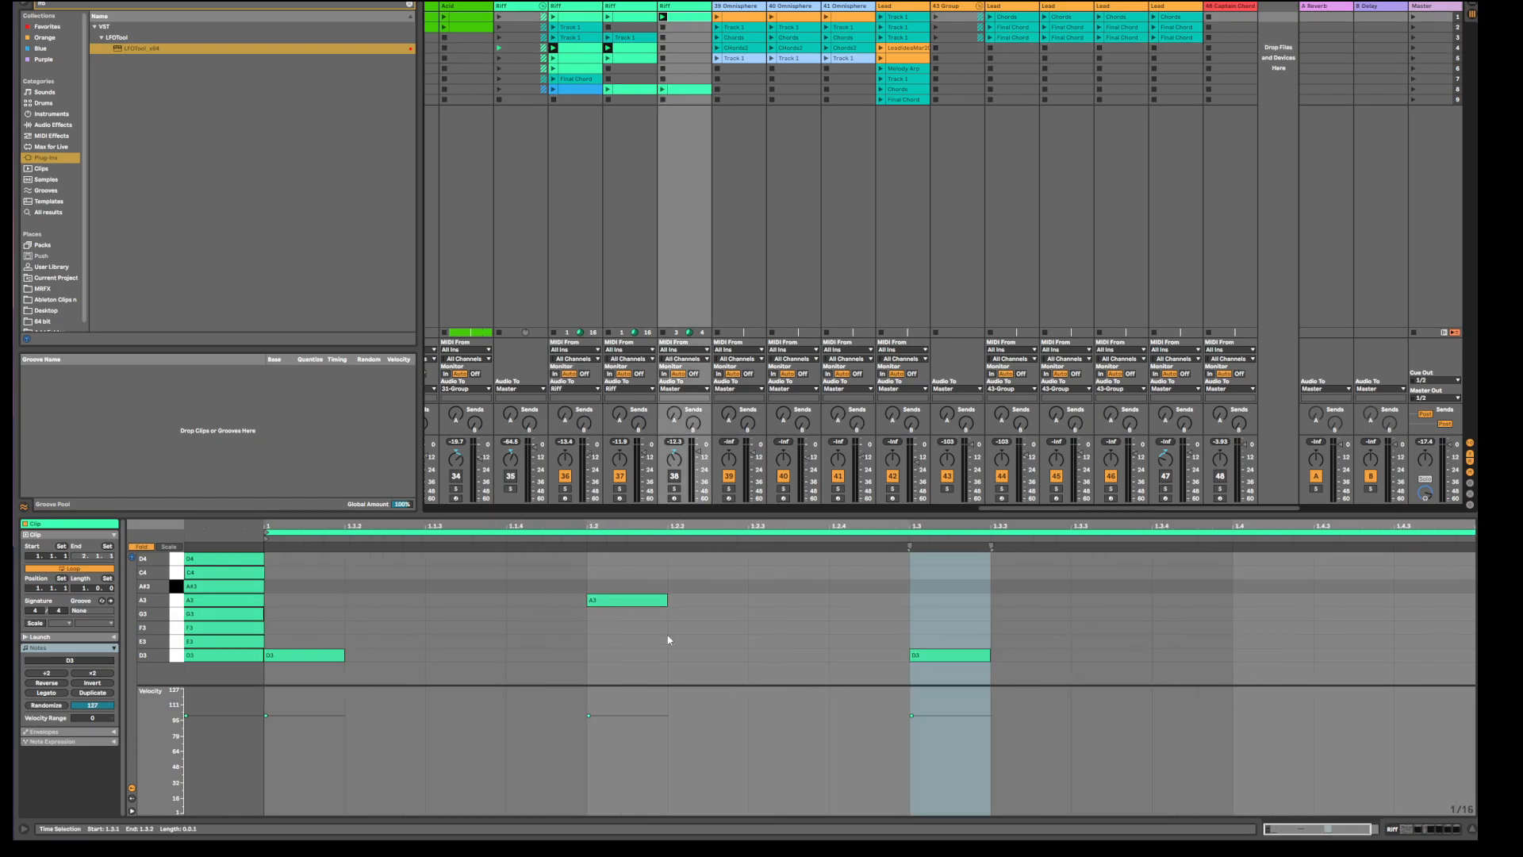
click(675, 488)
key(space)
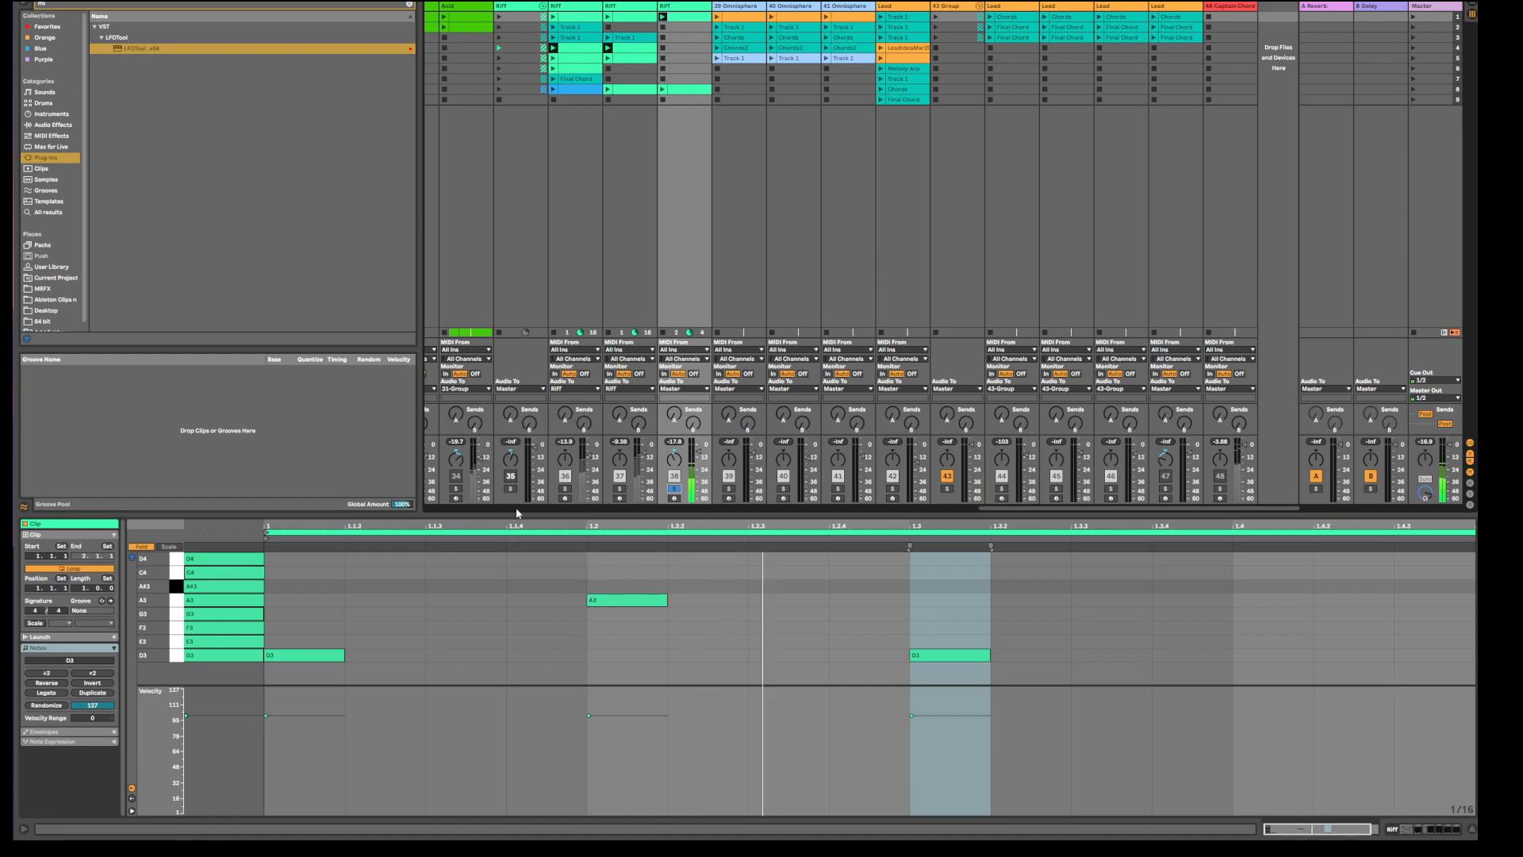
Enlarge the note editor and duplicate the D3 note to beat 1.3.4.
drag(580, 514, 580, 407)
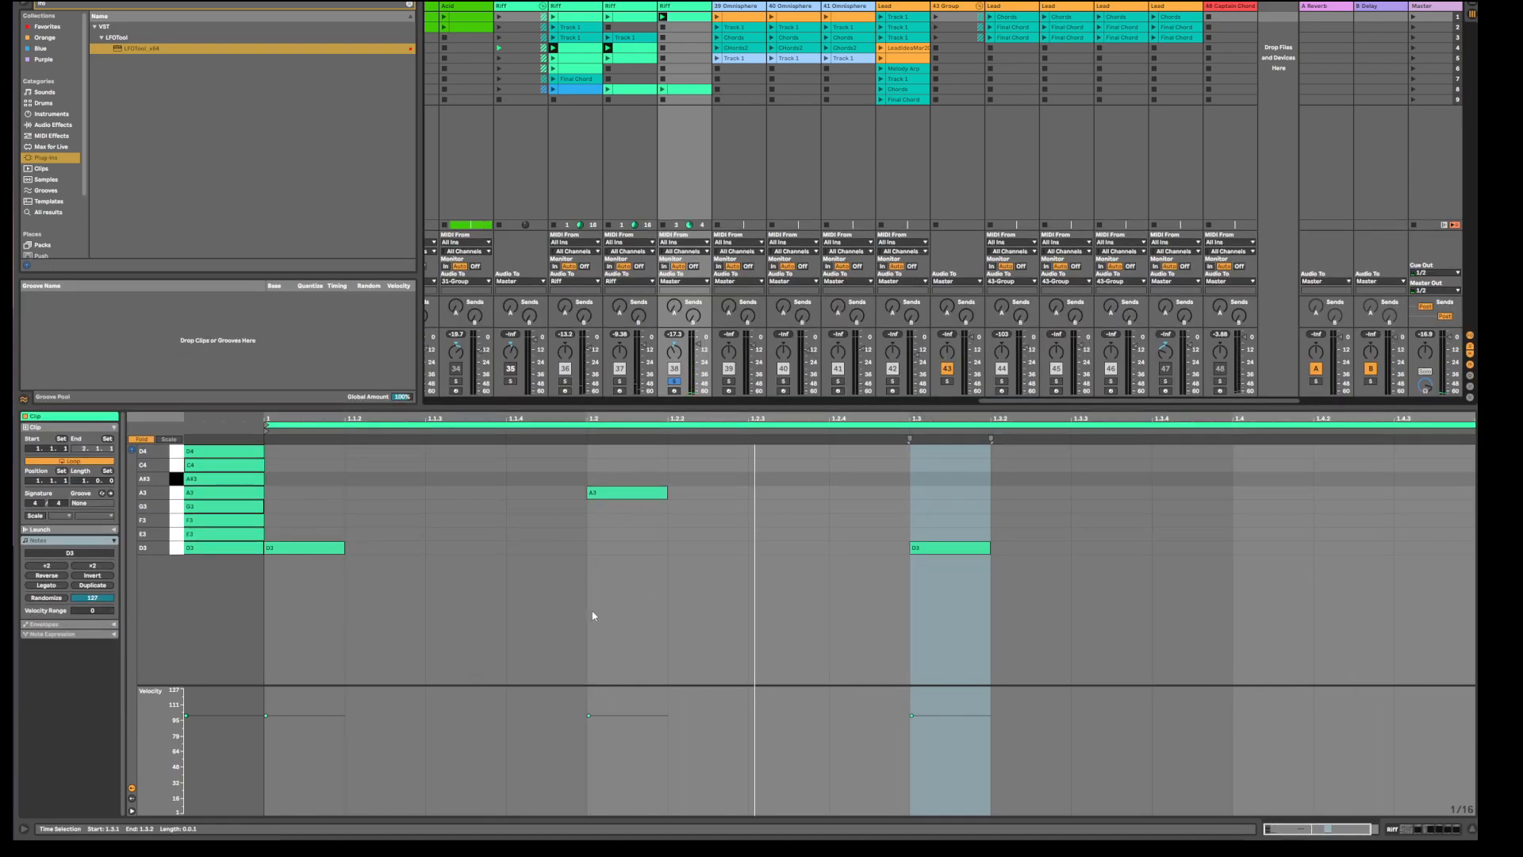
ctrl+drag(958, 549, 1192, 554)
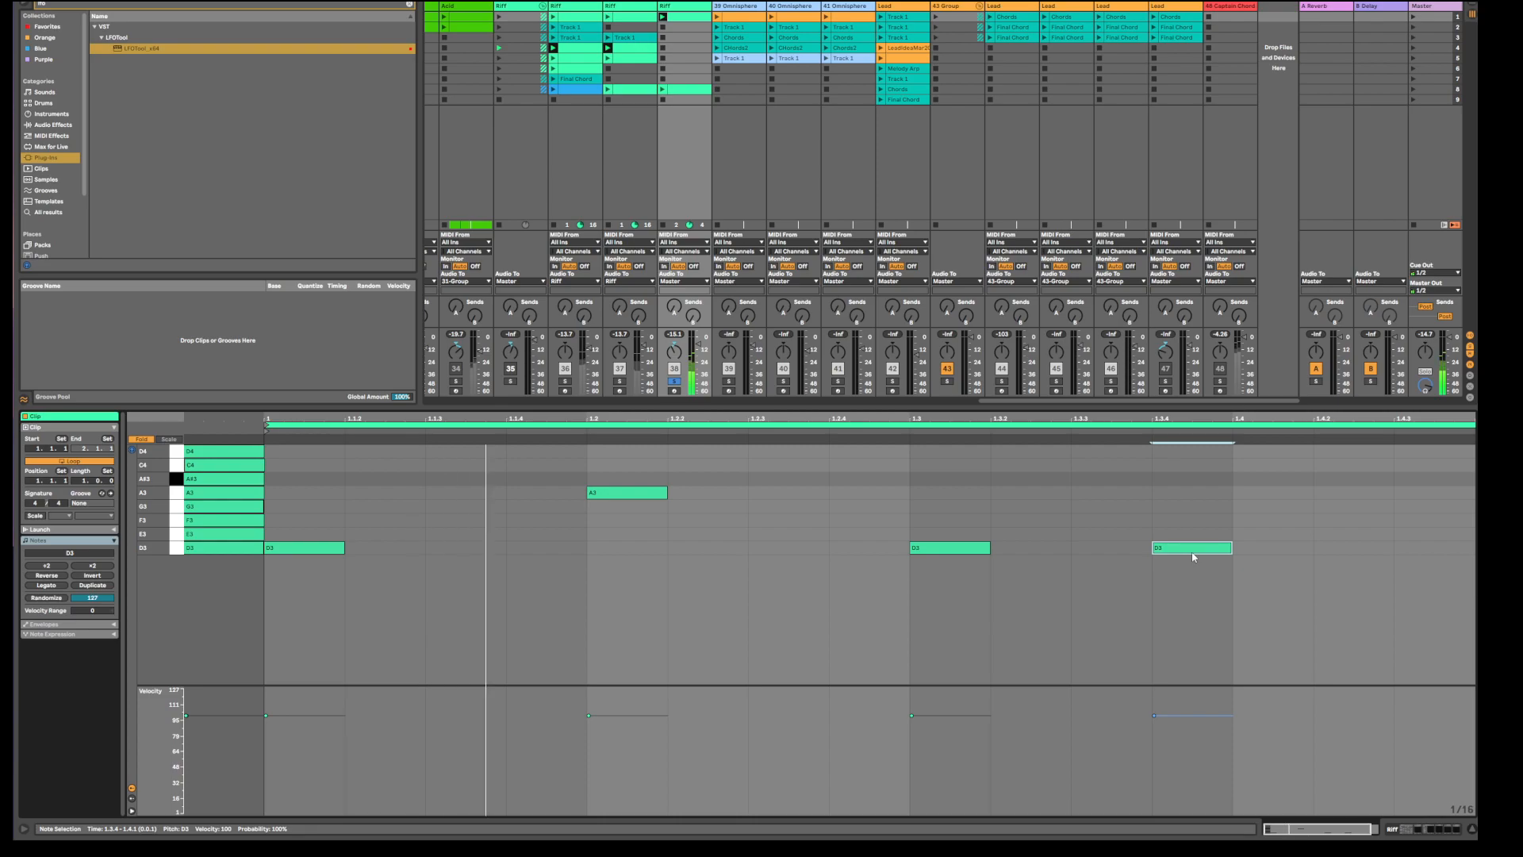
key(space)
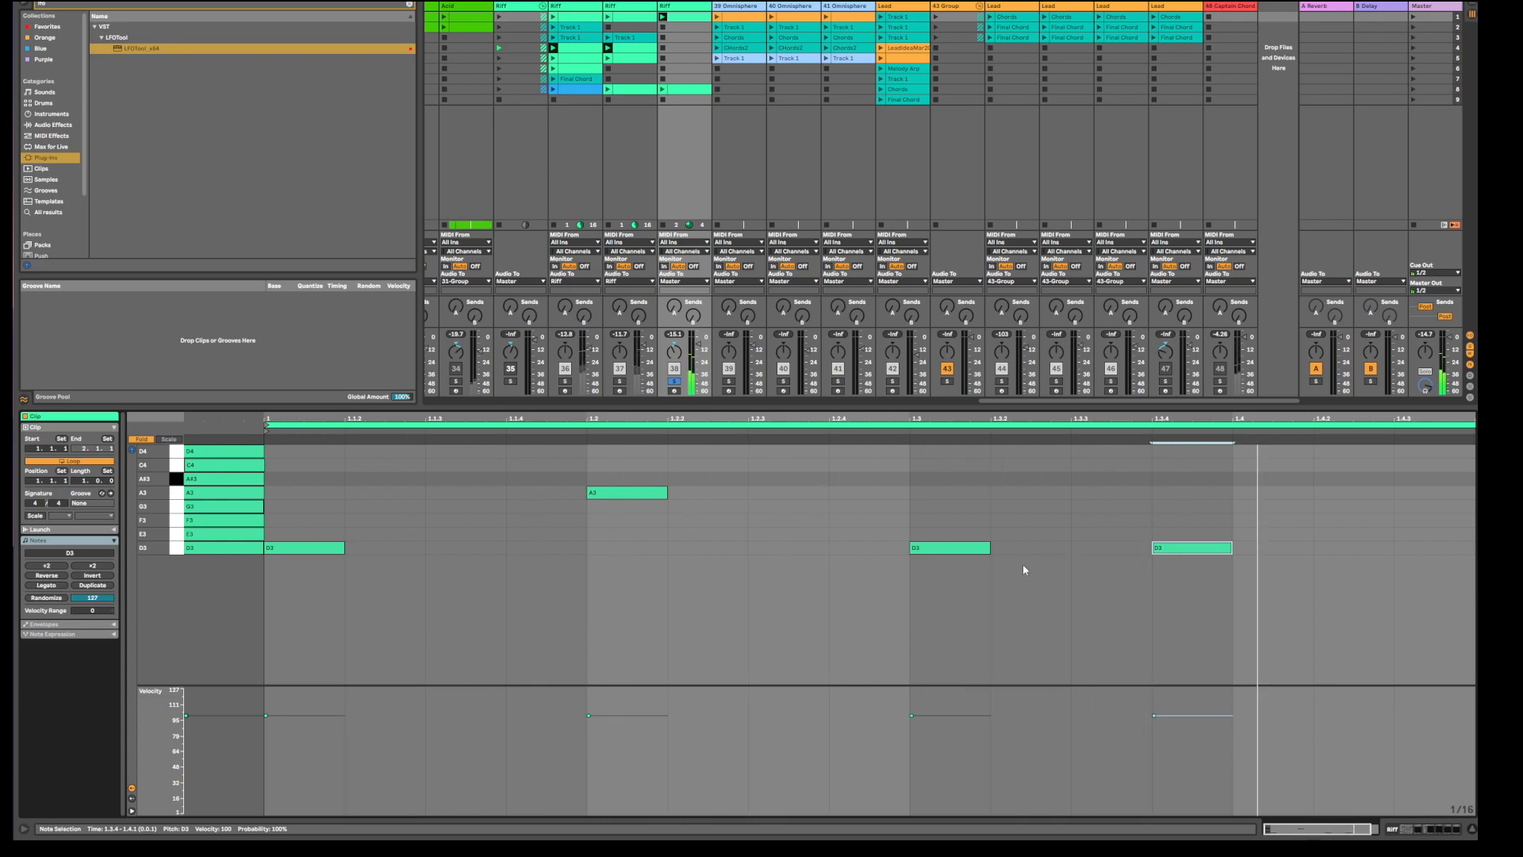
Set the D3, A3 and D3 note velocities to 78, 110 and 87.
click(366, 587)
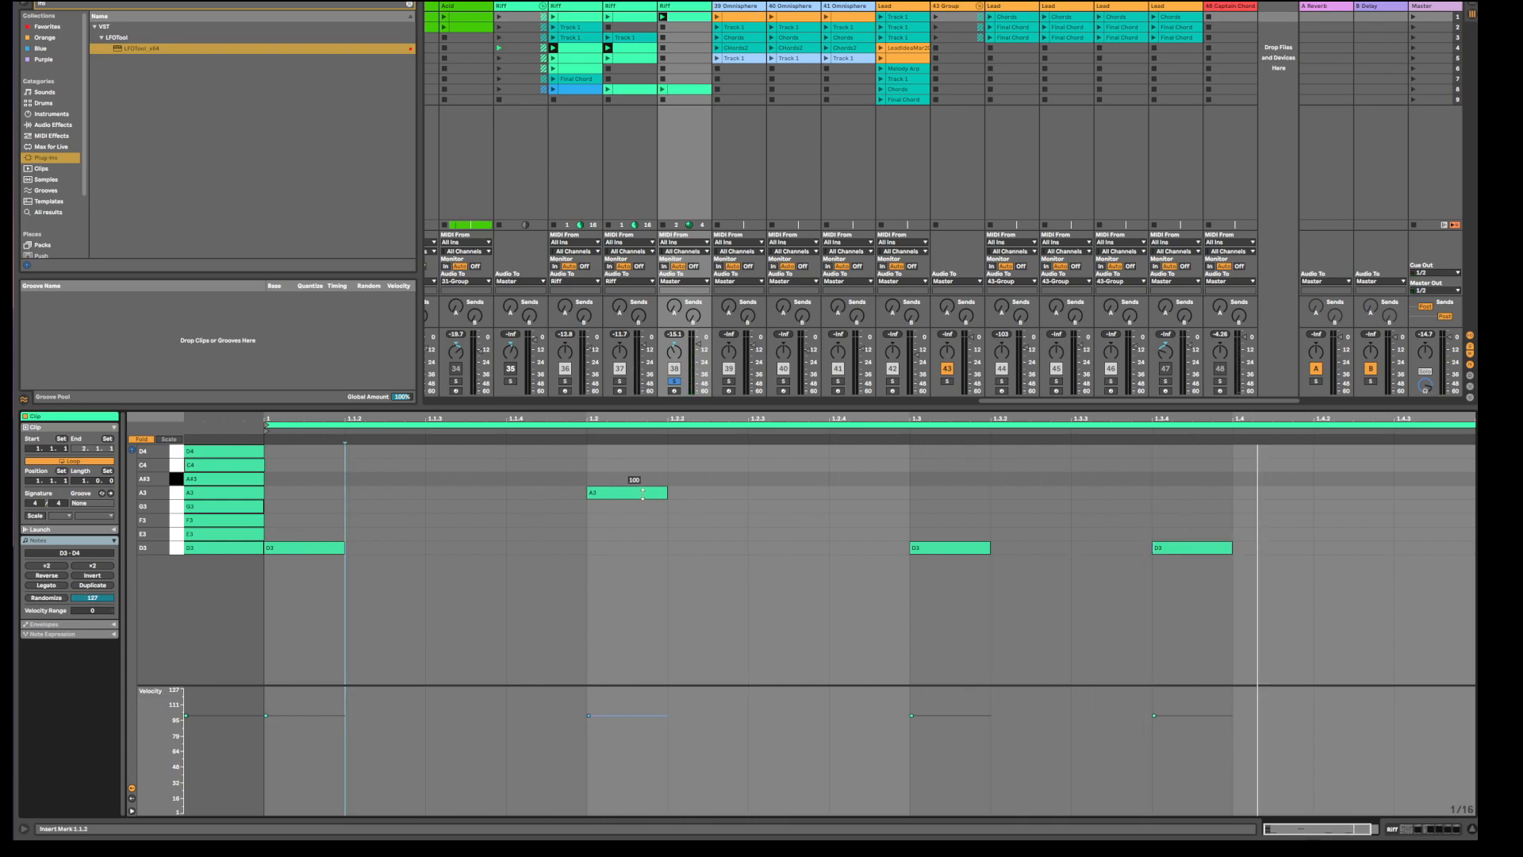
drag(341, 544, 342, 560)
drag(653, 494, 654, 486)
drag(941, 543, 941, 553)
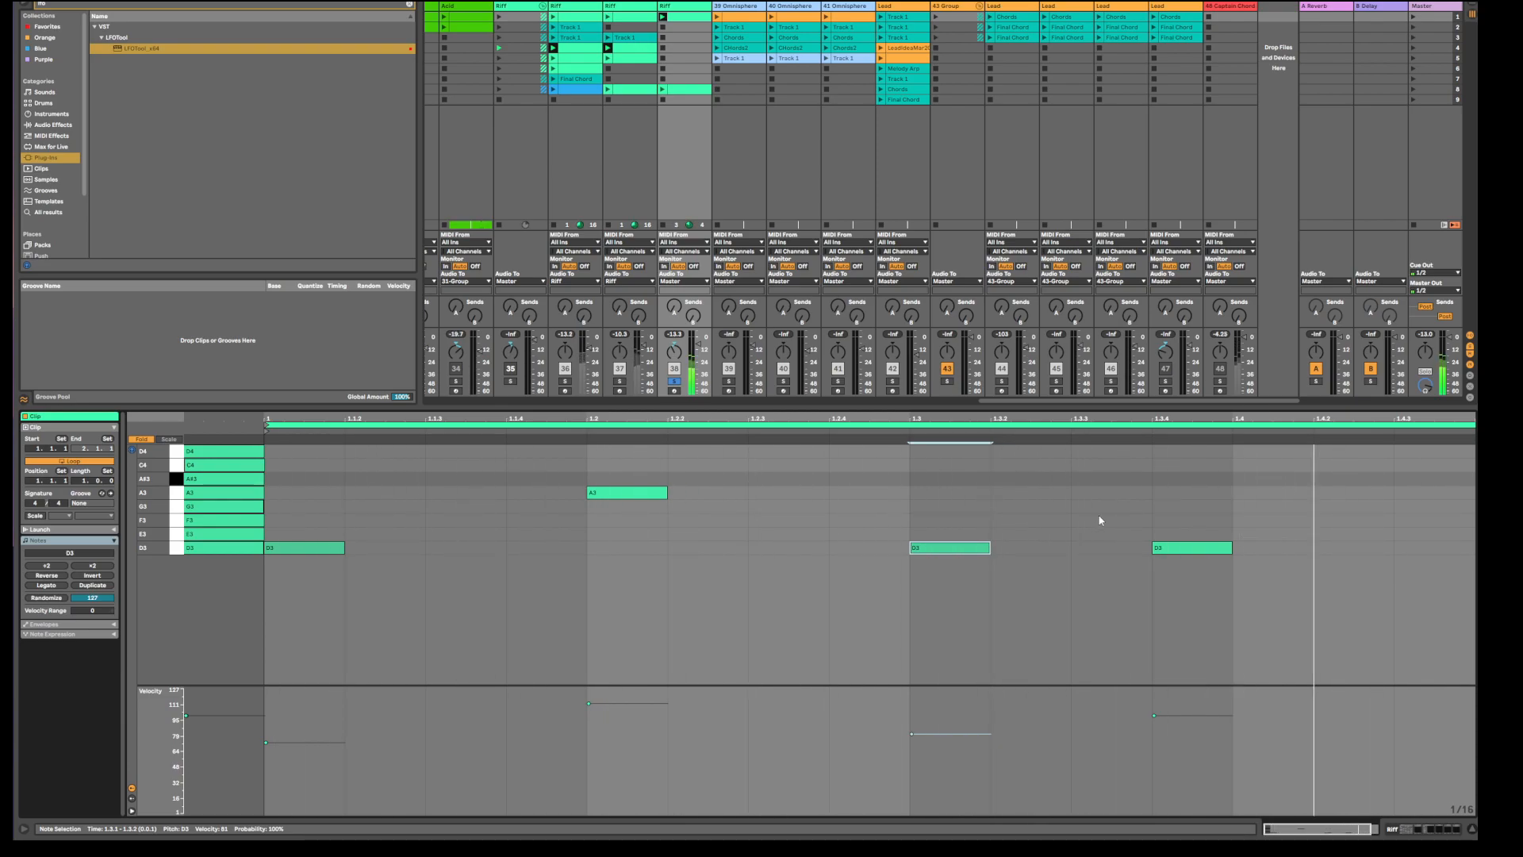
Show the Acid clip's notes in the arrangement, then go back to the clip launcher.
key(Tab)
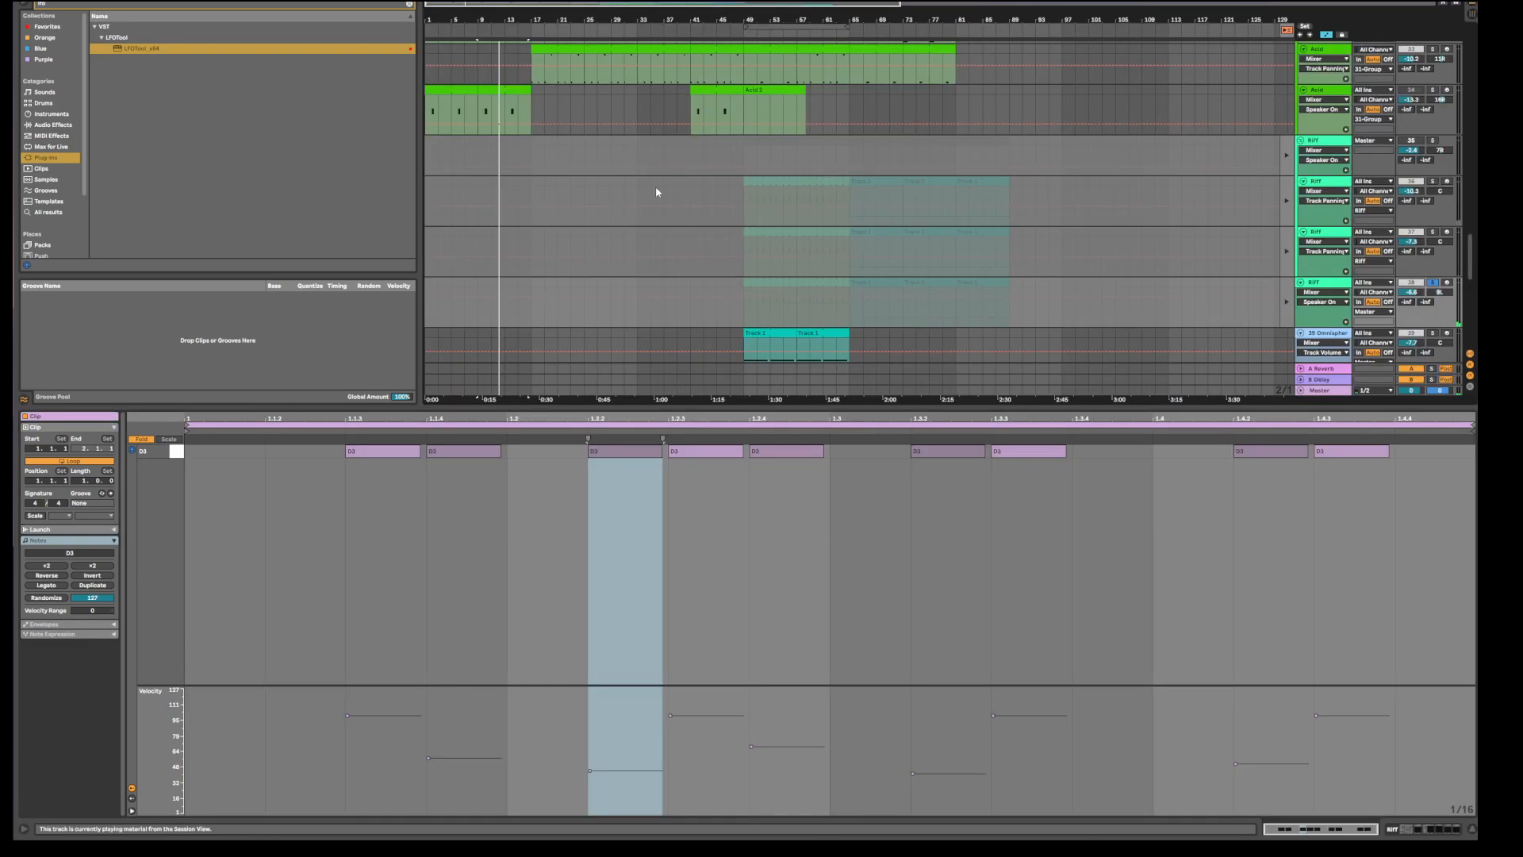
scroll(608, 271, up, 2)
scroll(615, 105, up, 2)
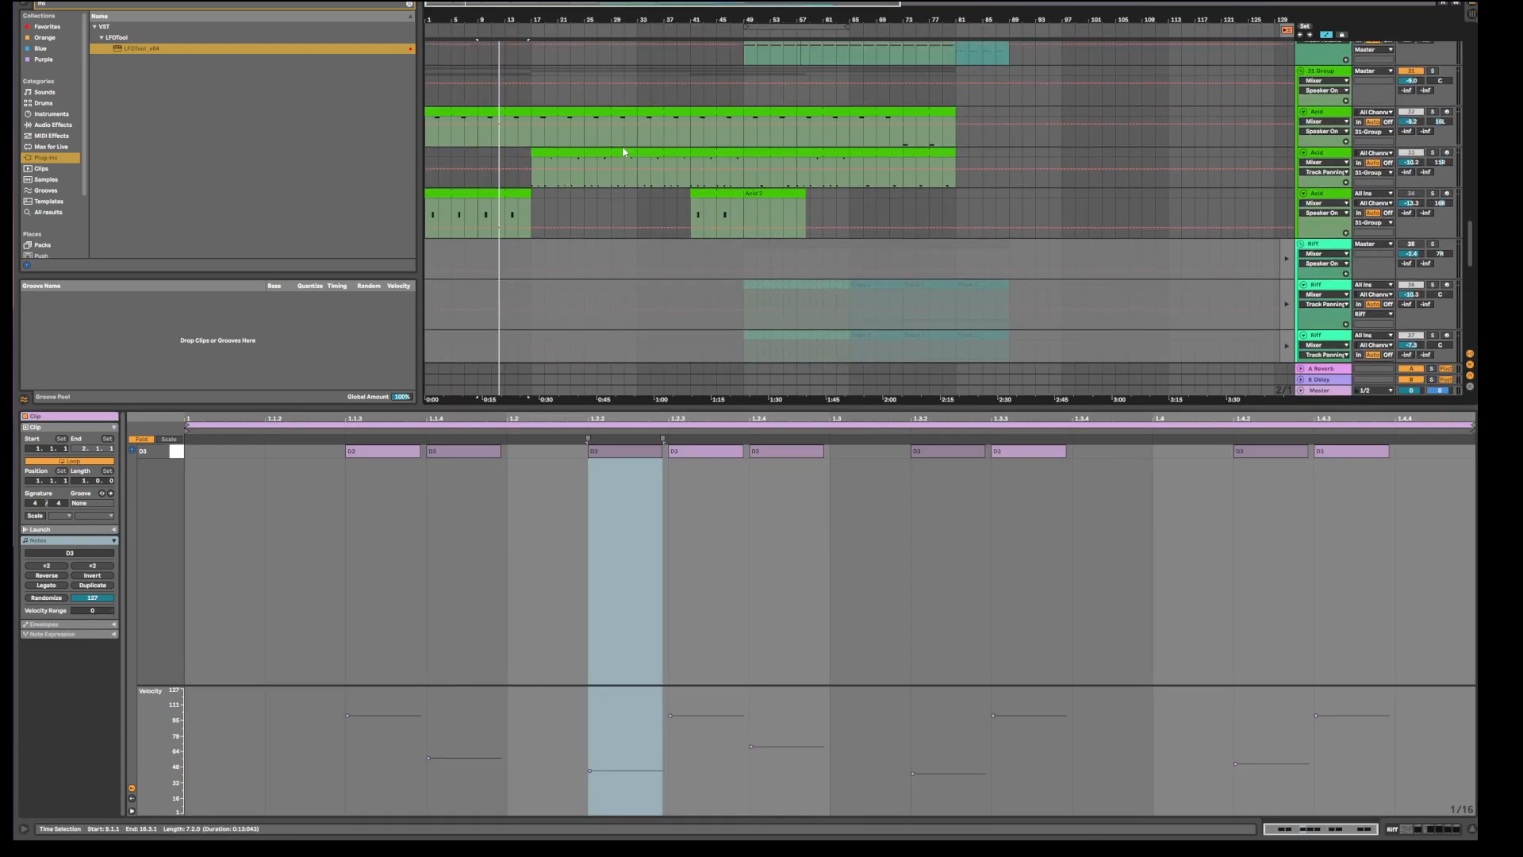
click(712, 115)
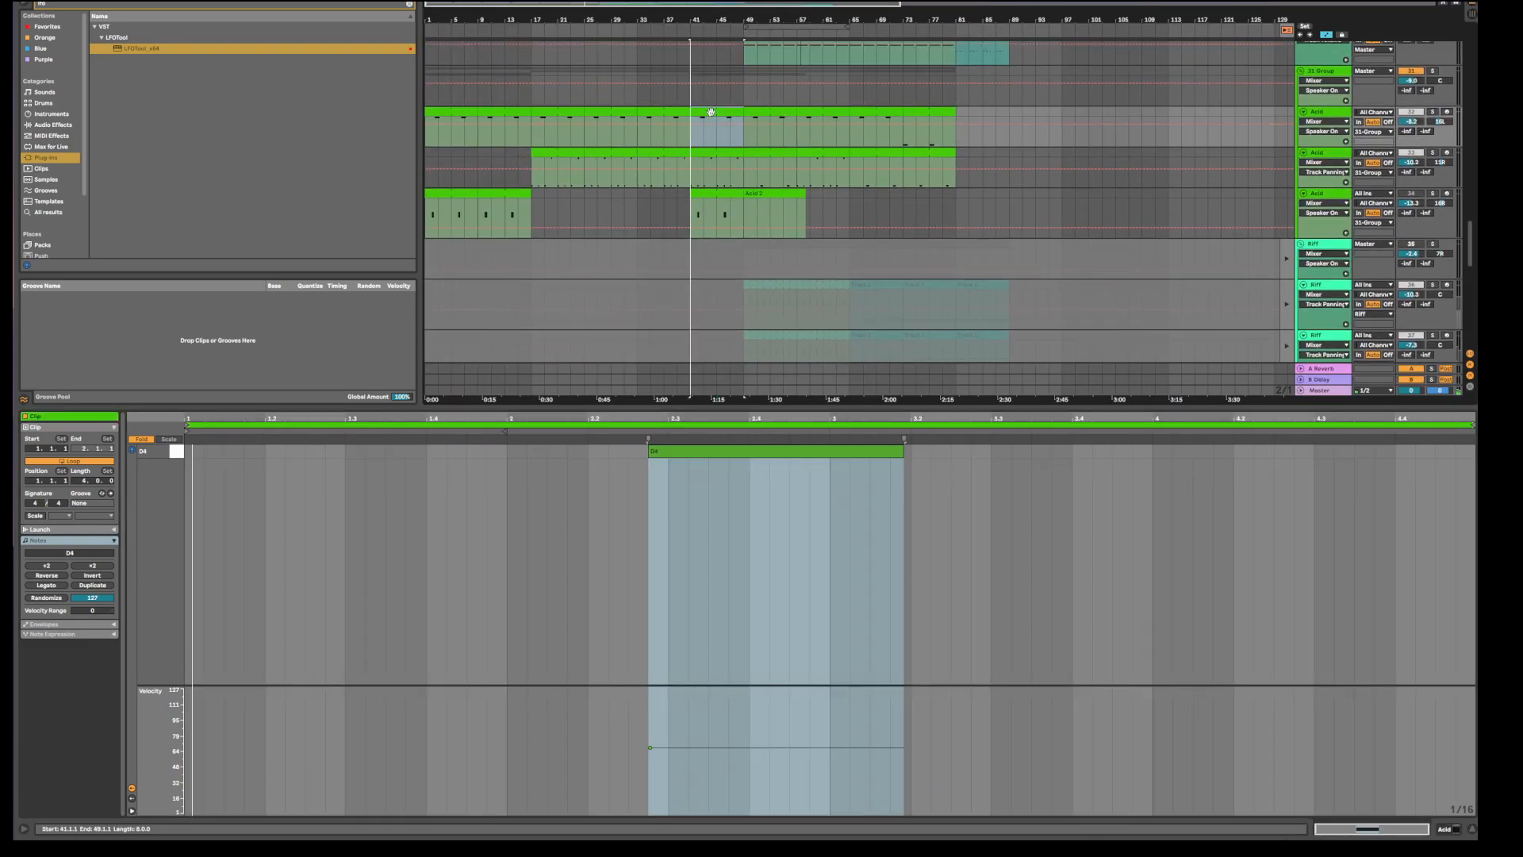
key(Tab)
Audition the riffs by toggling solo on tracks 38 and 35 and previewing track 36's Riff clip.
click(676, 380)
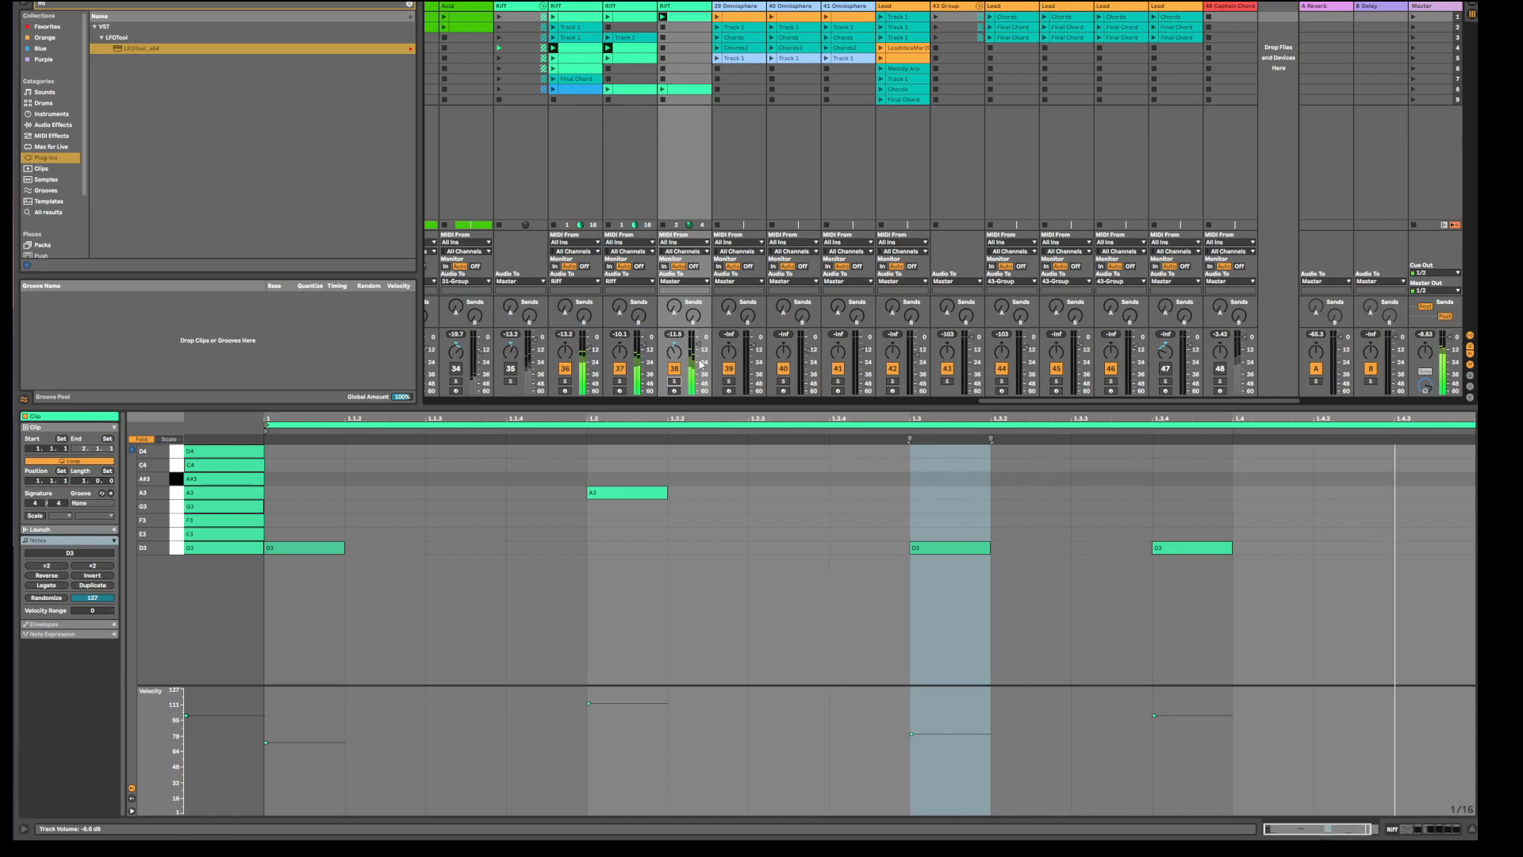
click(675, 383)
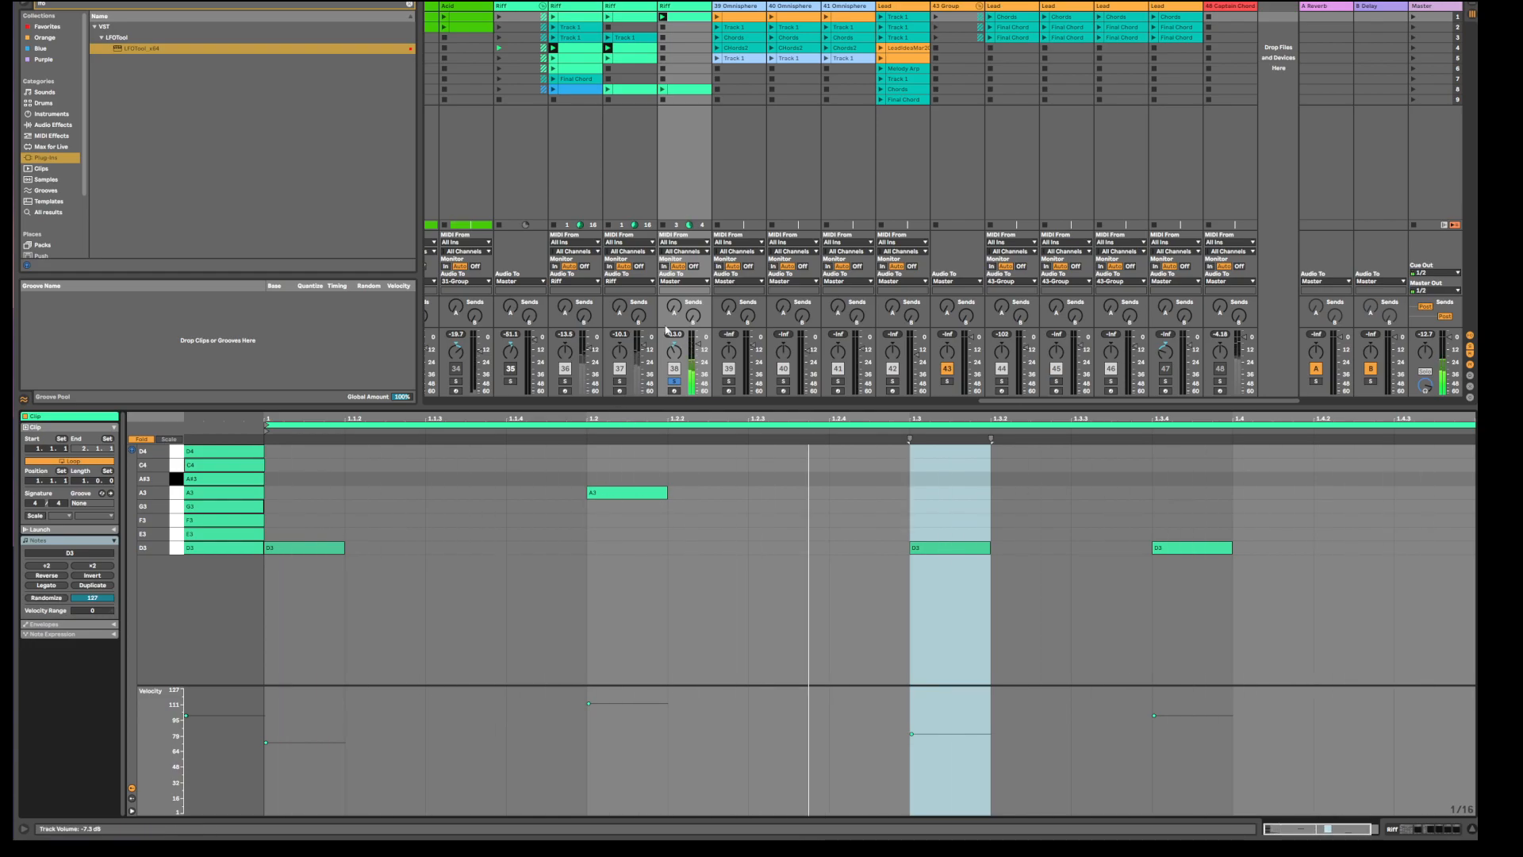
key(ctrl+z)
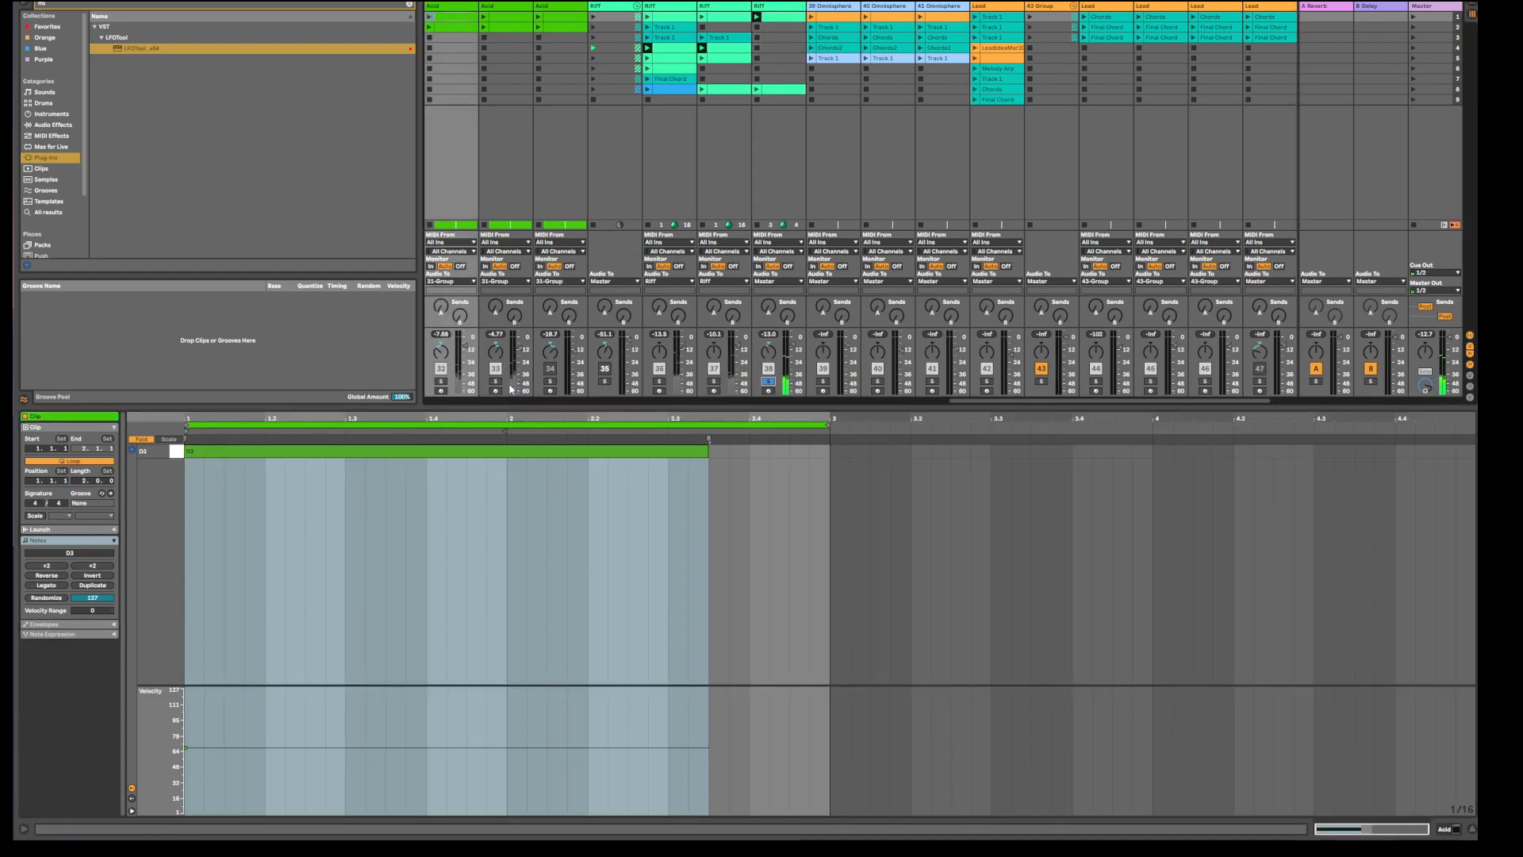
click(604, 382)
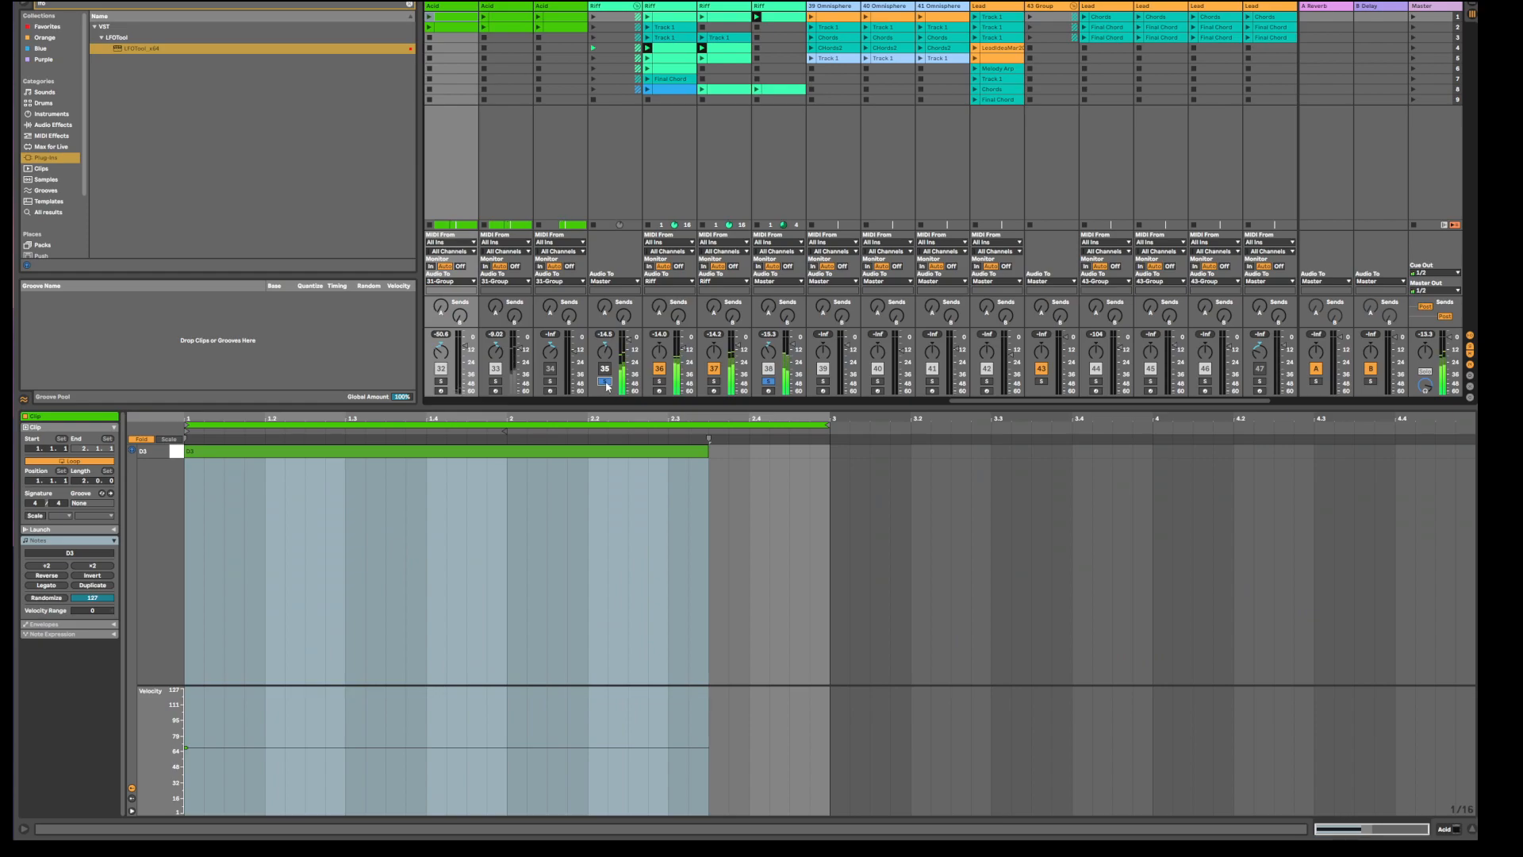
click(675, 59)
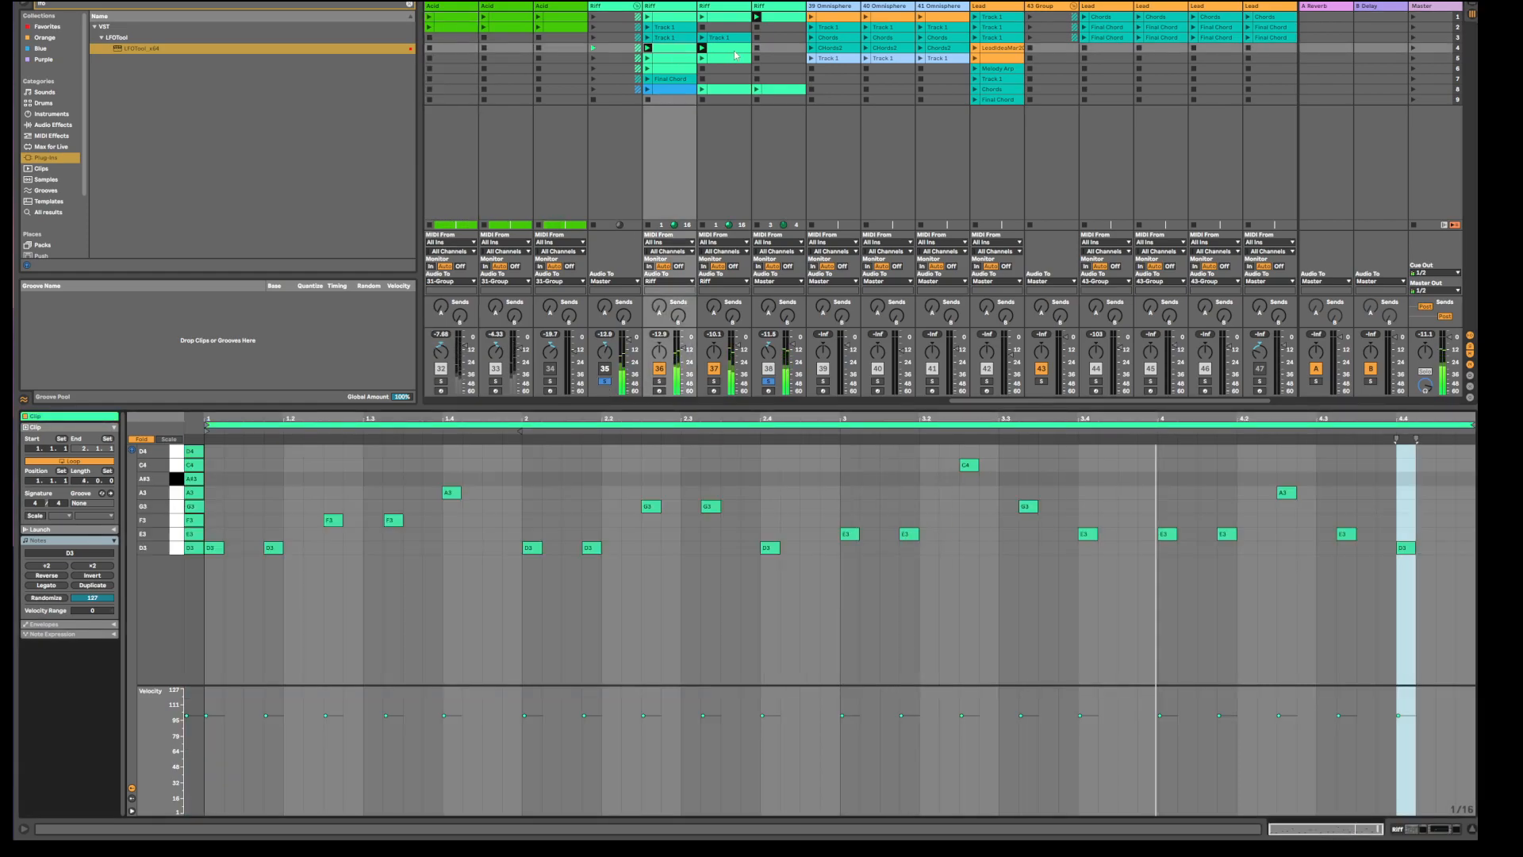
click(605, 381)
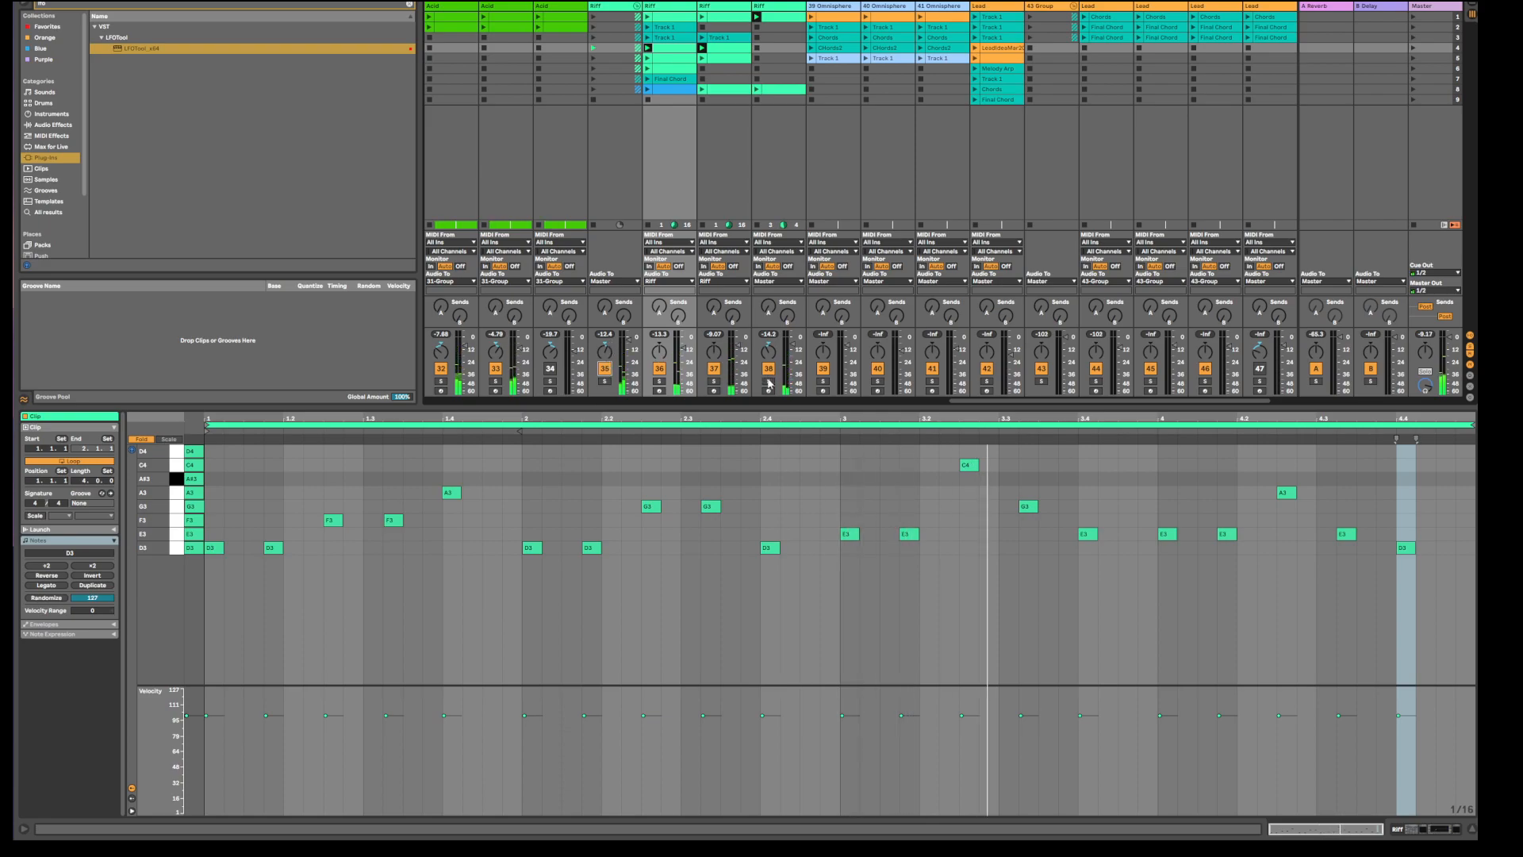
click(768, 382)
Open track 38's riff clip in the editor and return to the arrangement.
click(789, 21)
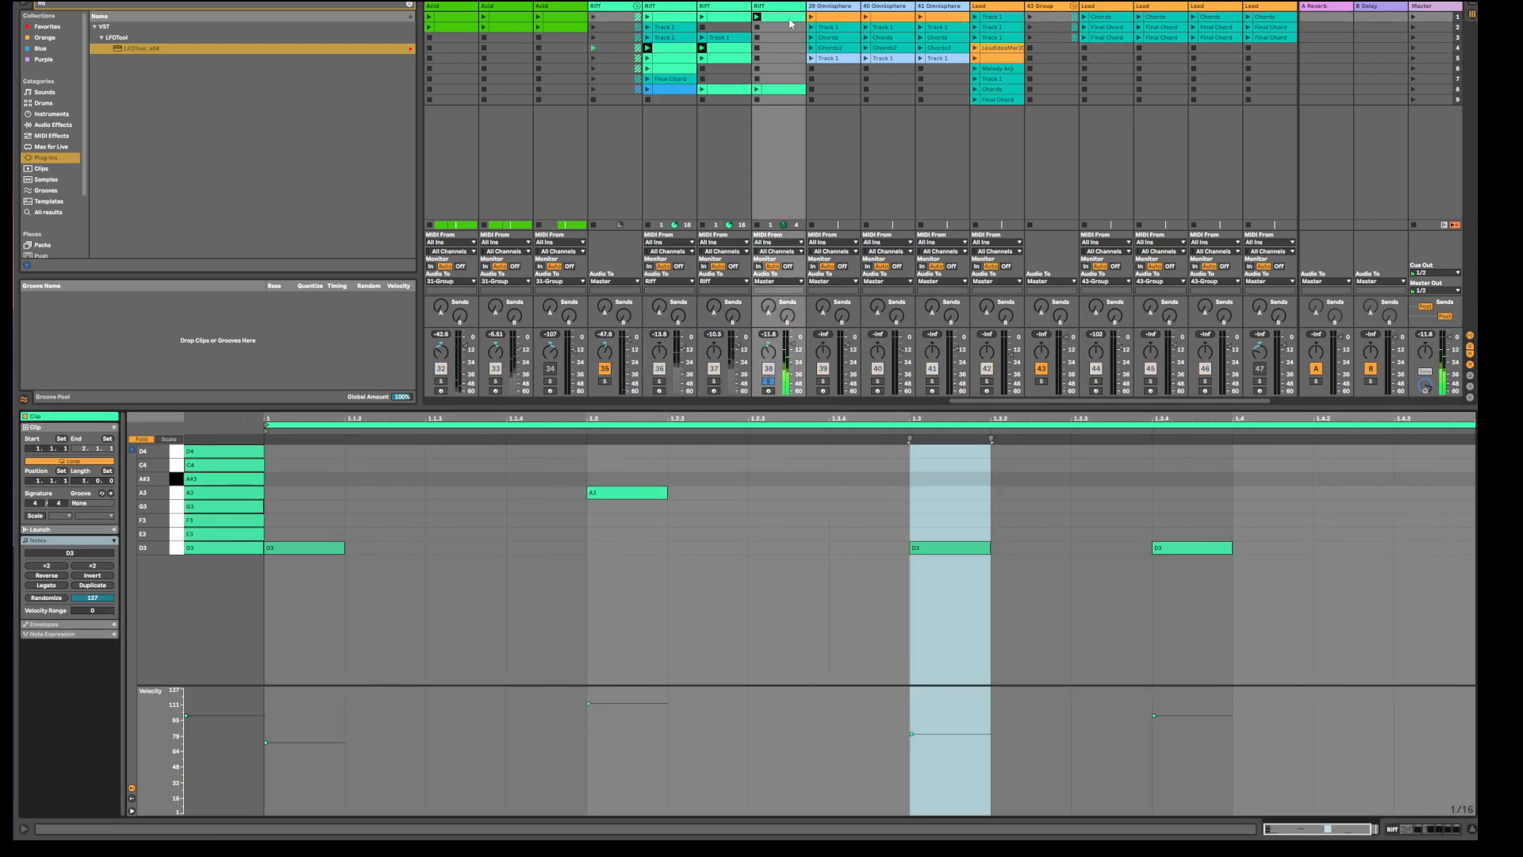
click(794, 554)
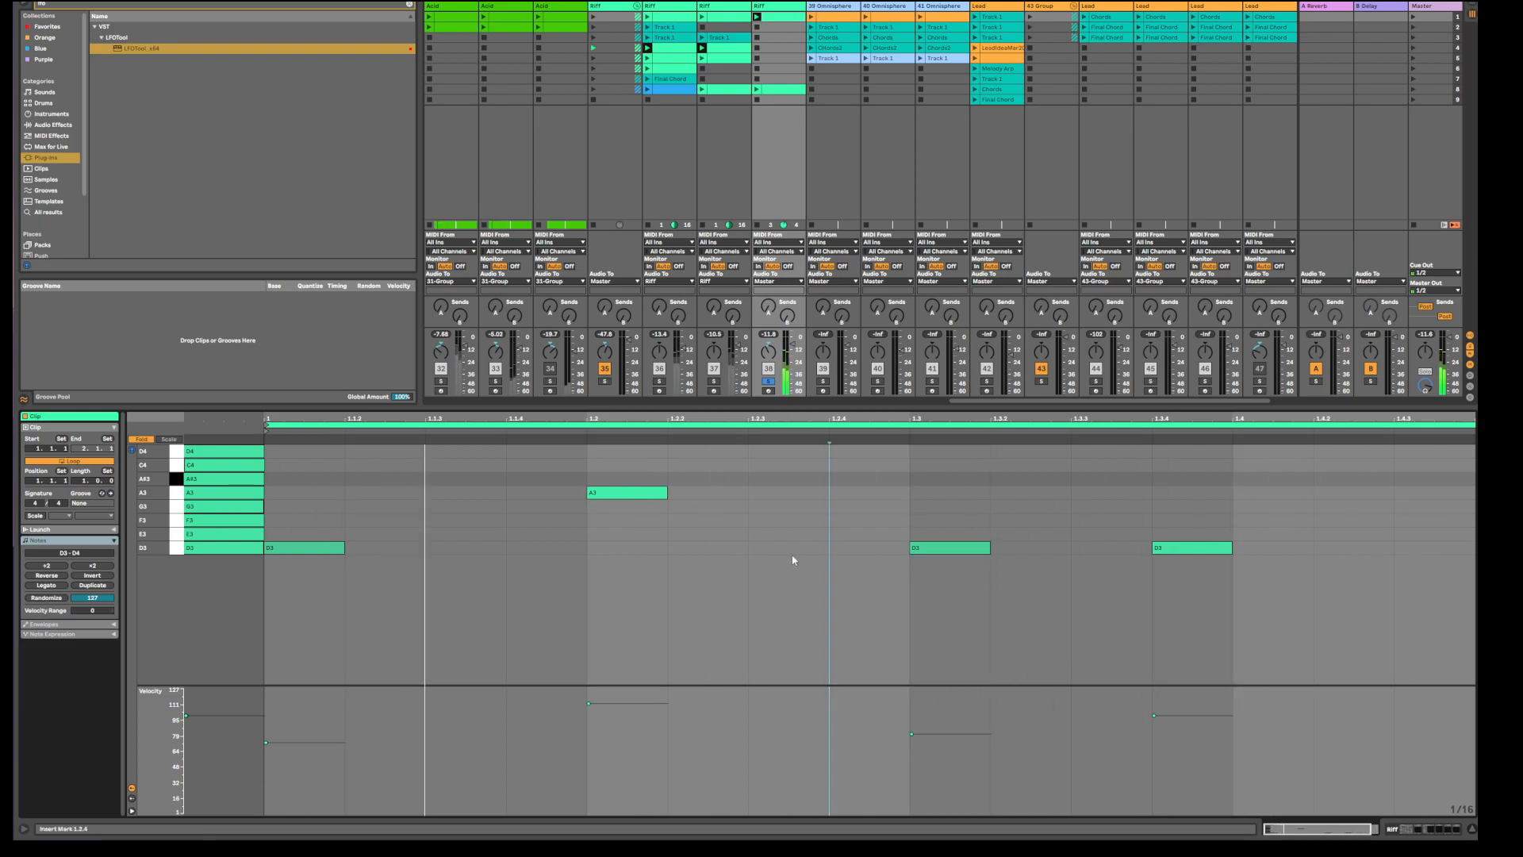
key(Tab)
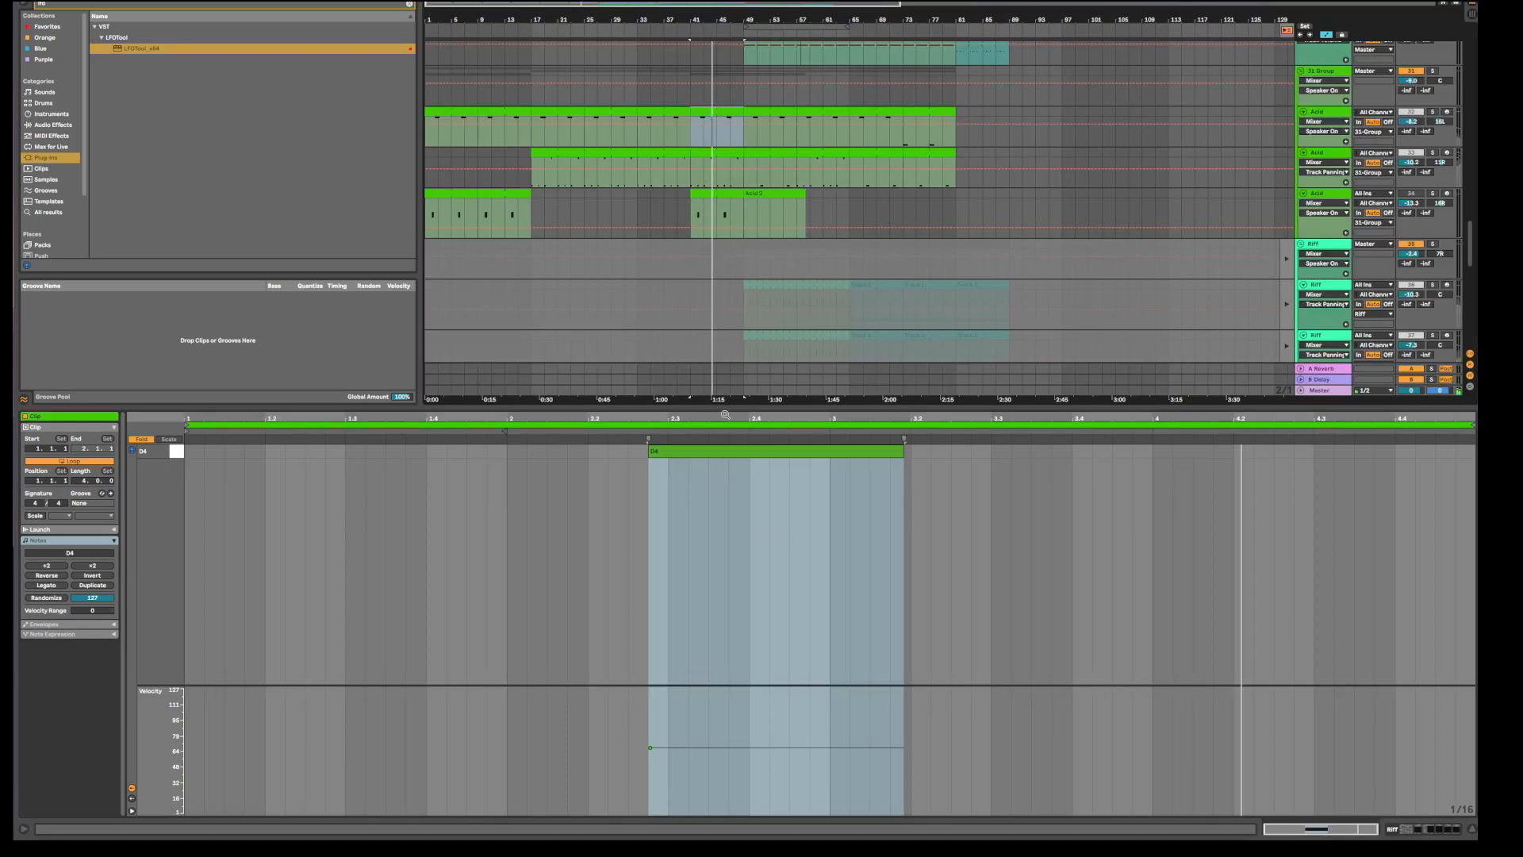
Enlarge the arrangement and show the bar-17 Bass clip's D3 and D2 notes, then browse the clip grid.
drag(688, 407, 689, 605)
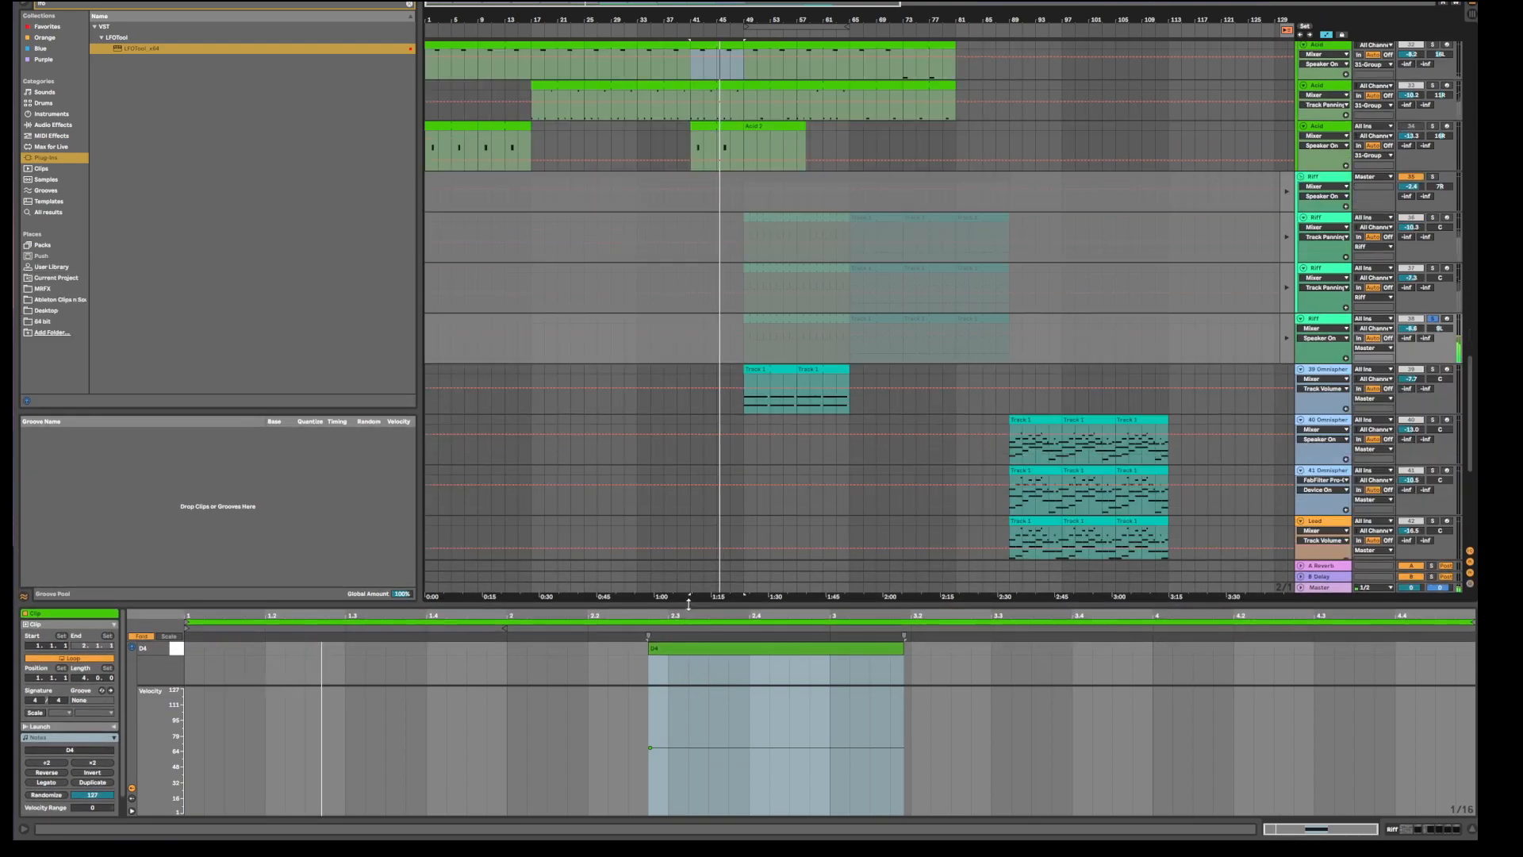
scroll(635, 352, up, 10)
scroll(636, 354, up, 8)
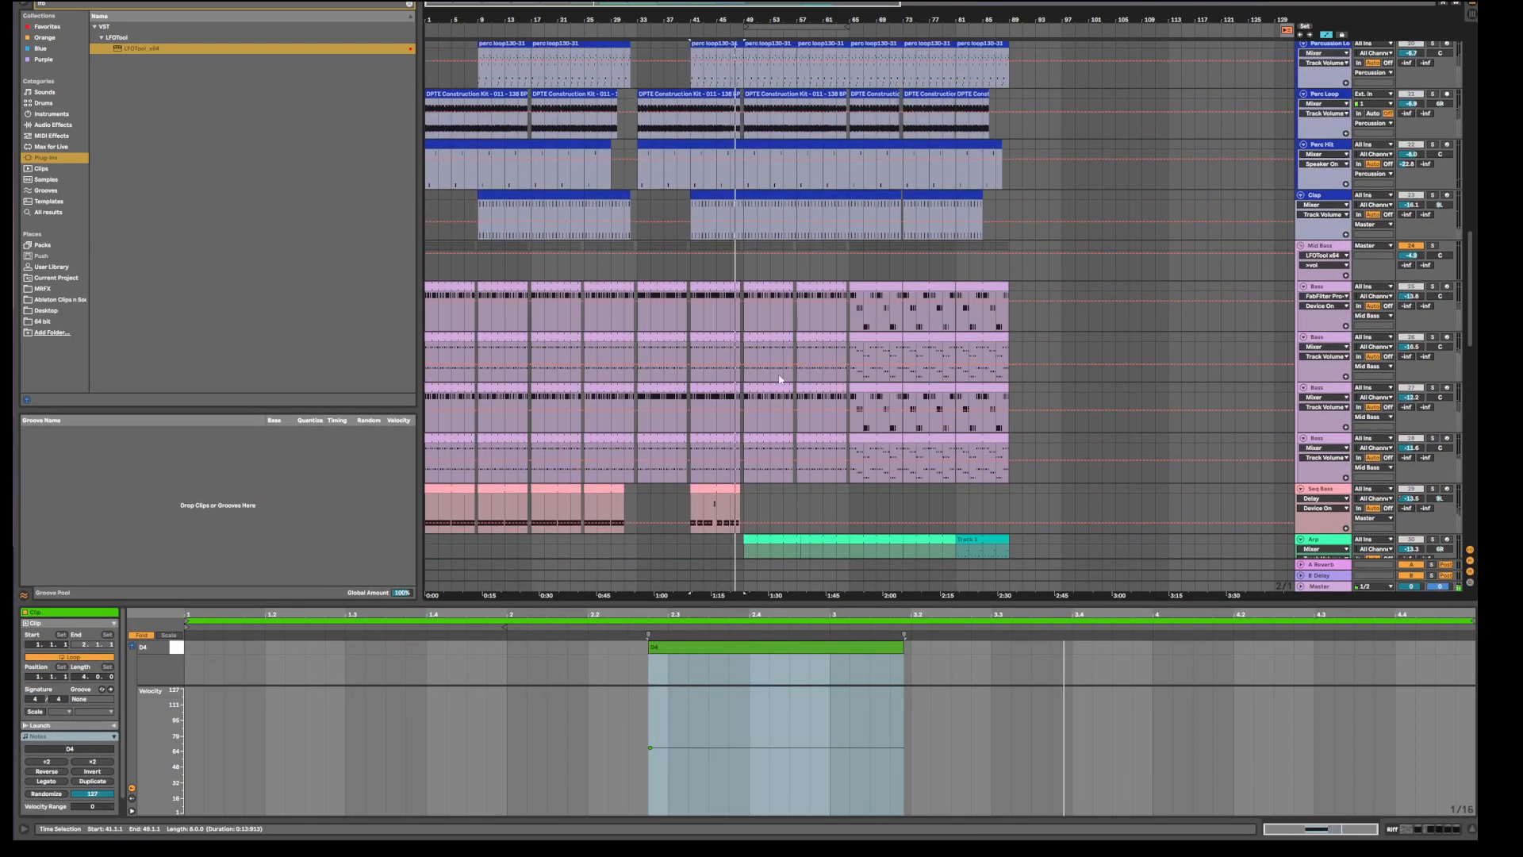
click(565, 287)
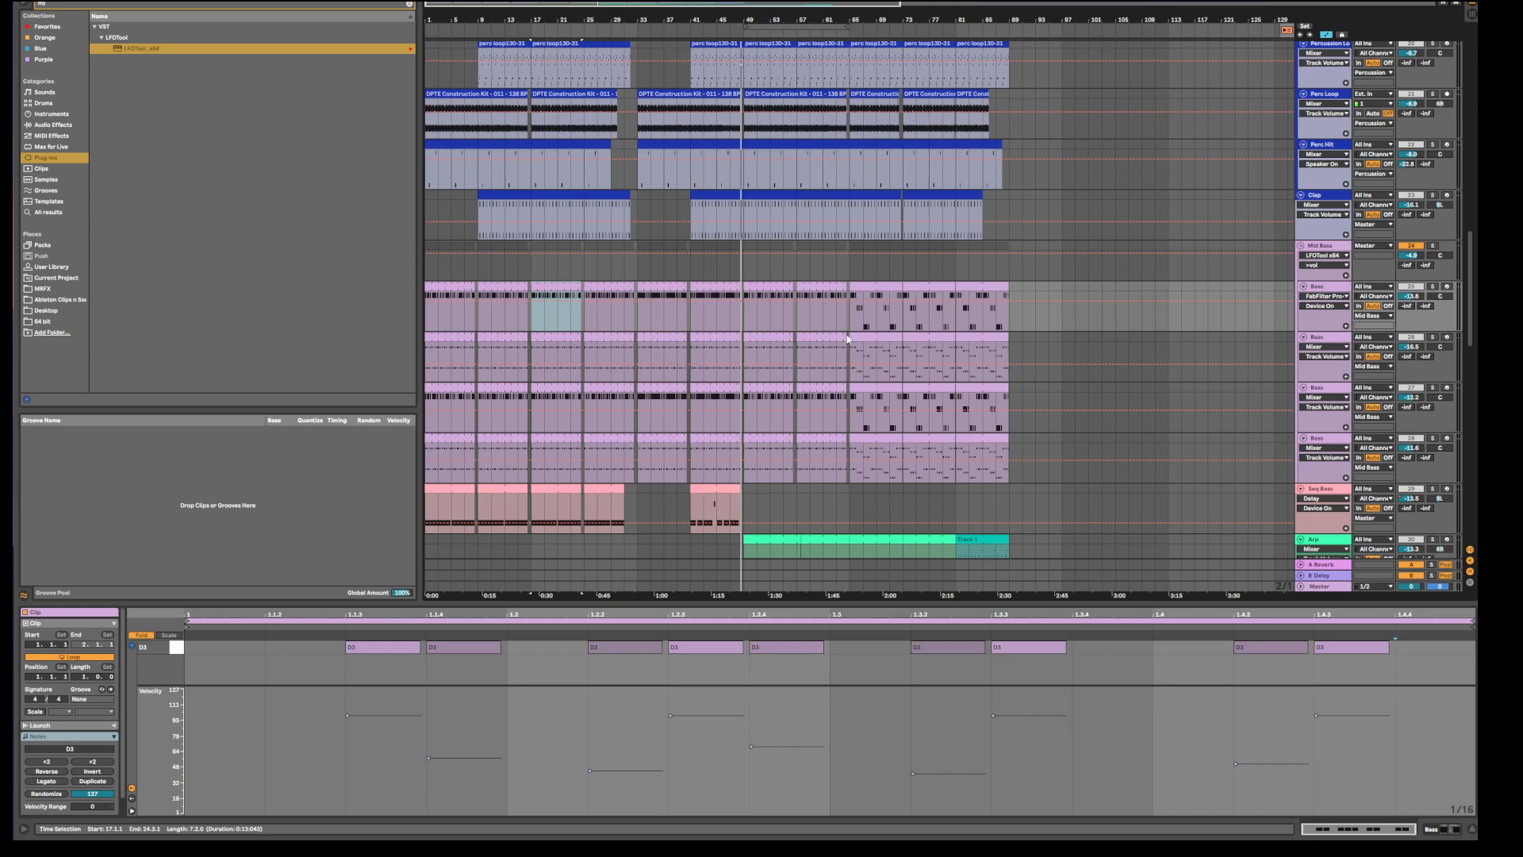
key(Tab)
key(Tab)
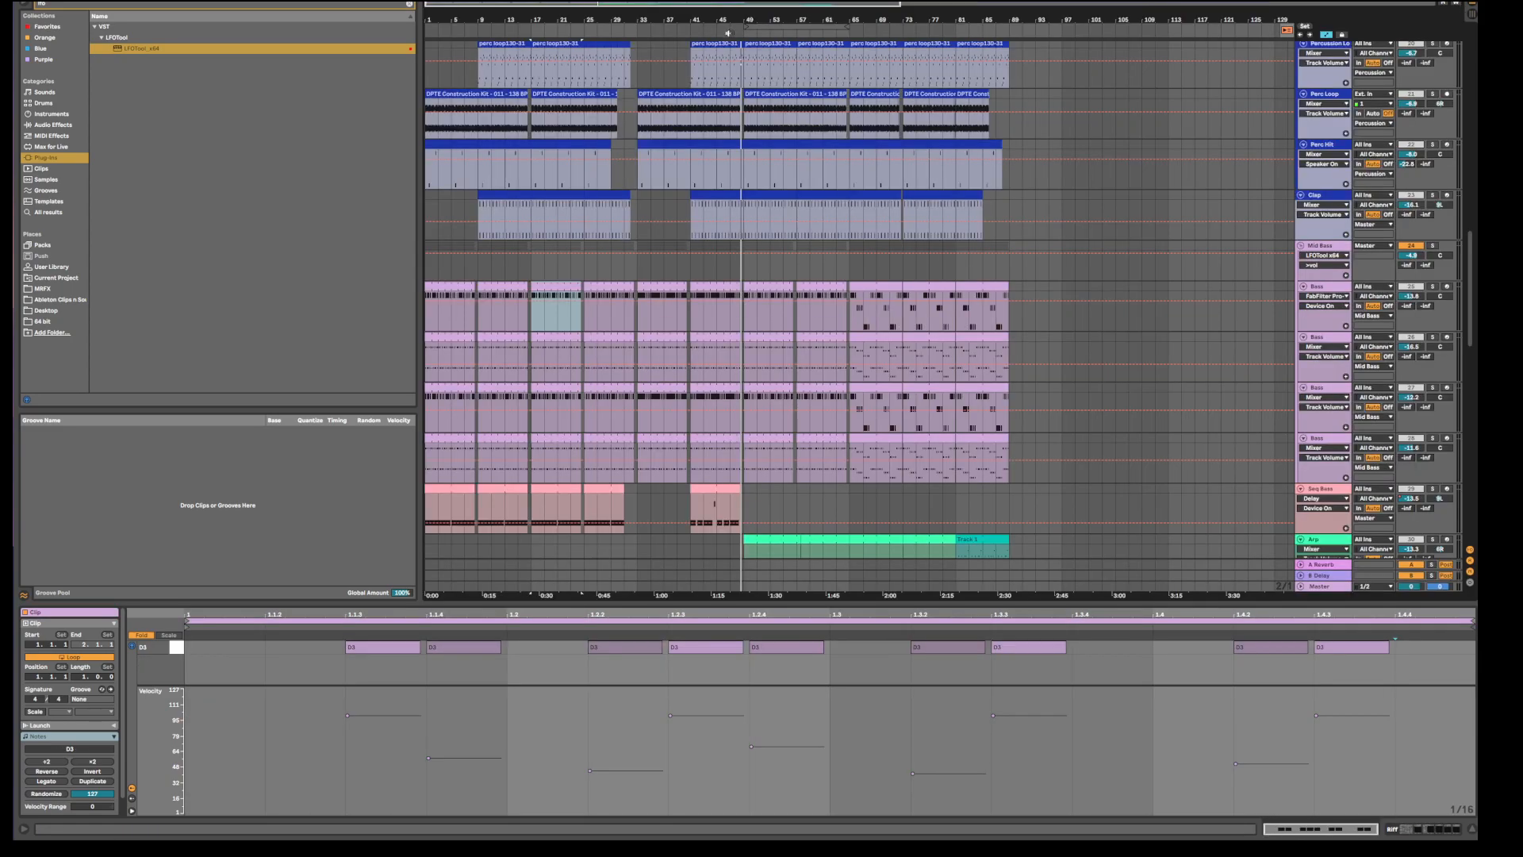
scroll(539, 302, down, 5)
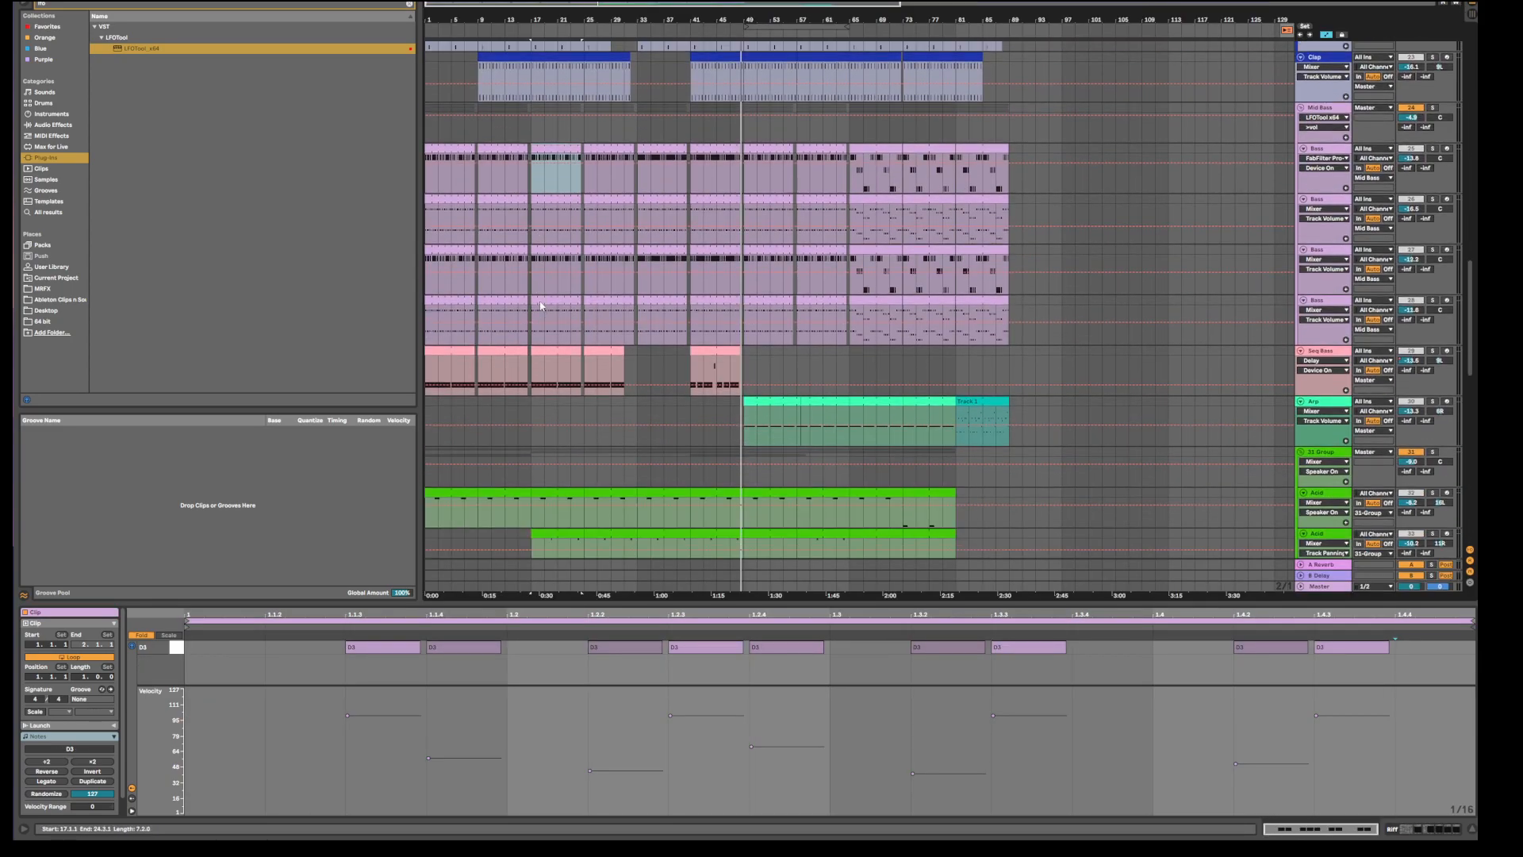
scroll(540, 300, down, 10)
scroll(540, 288, up, 10)
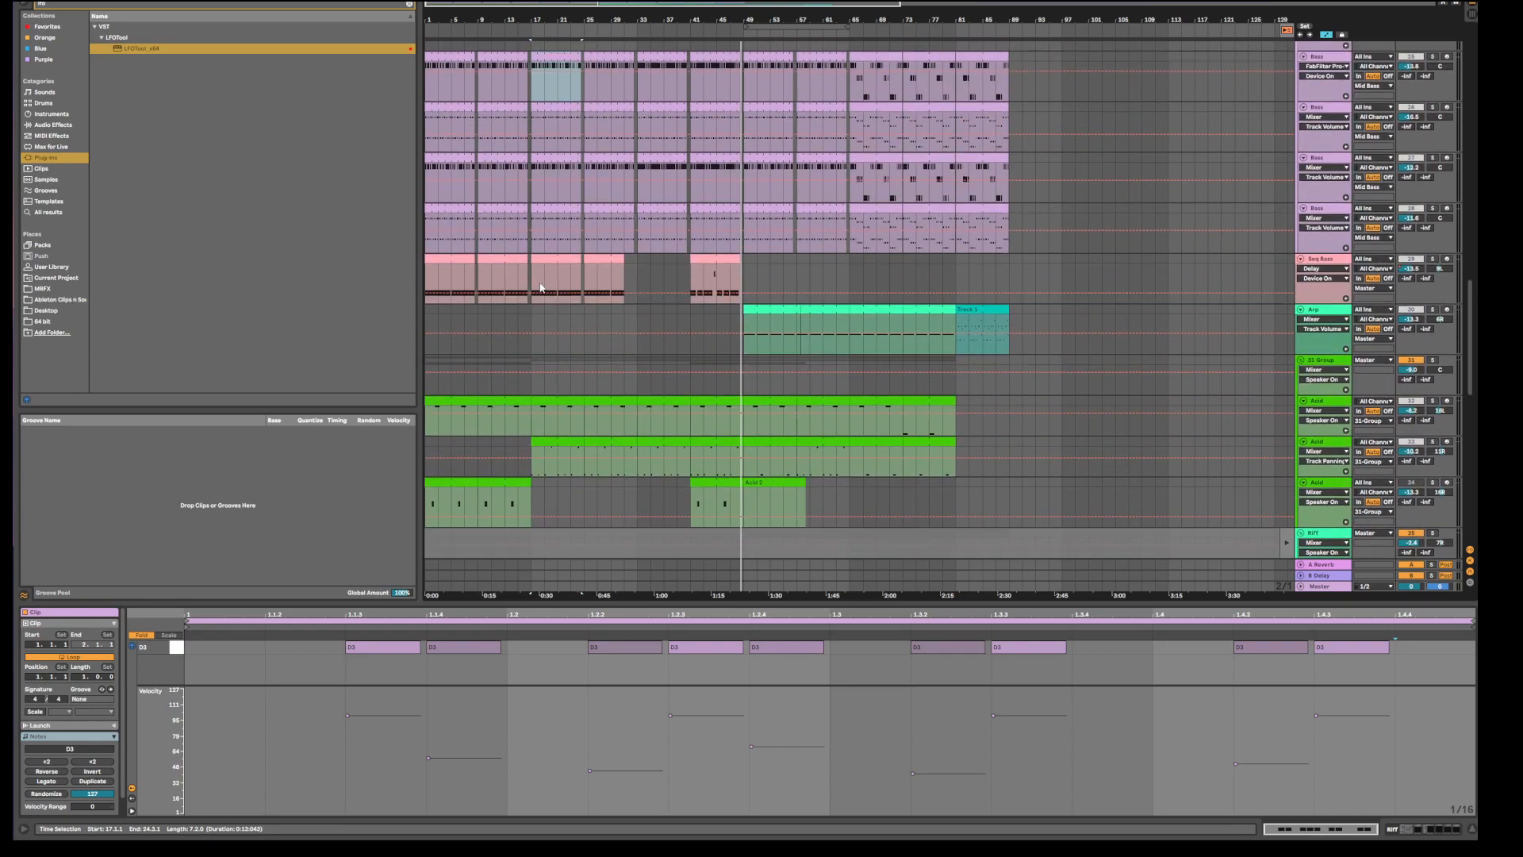
scroll(542, 288, up, 3)
Solo Seq Bass, start playback from the start marker, and open its Spire synth editor.
click(559, 315)
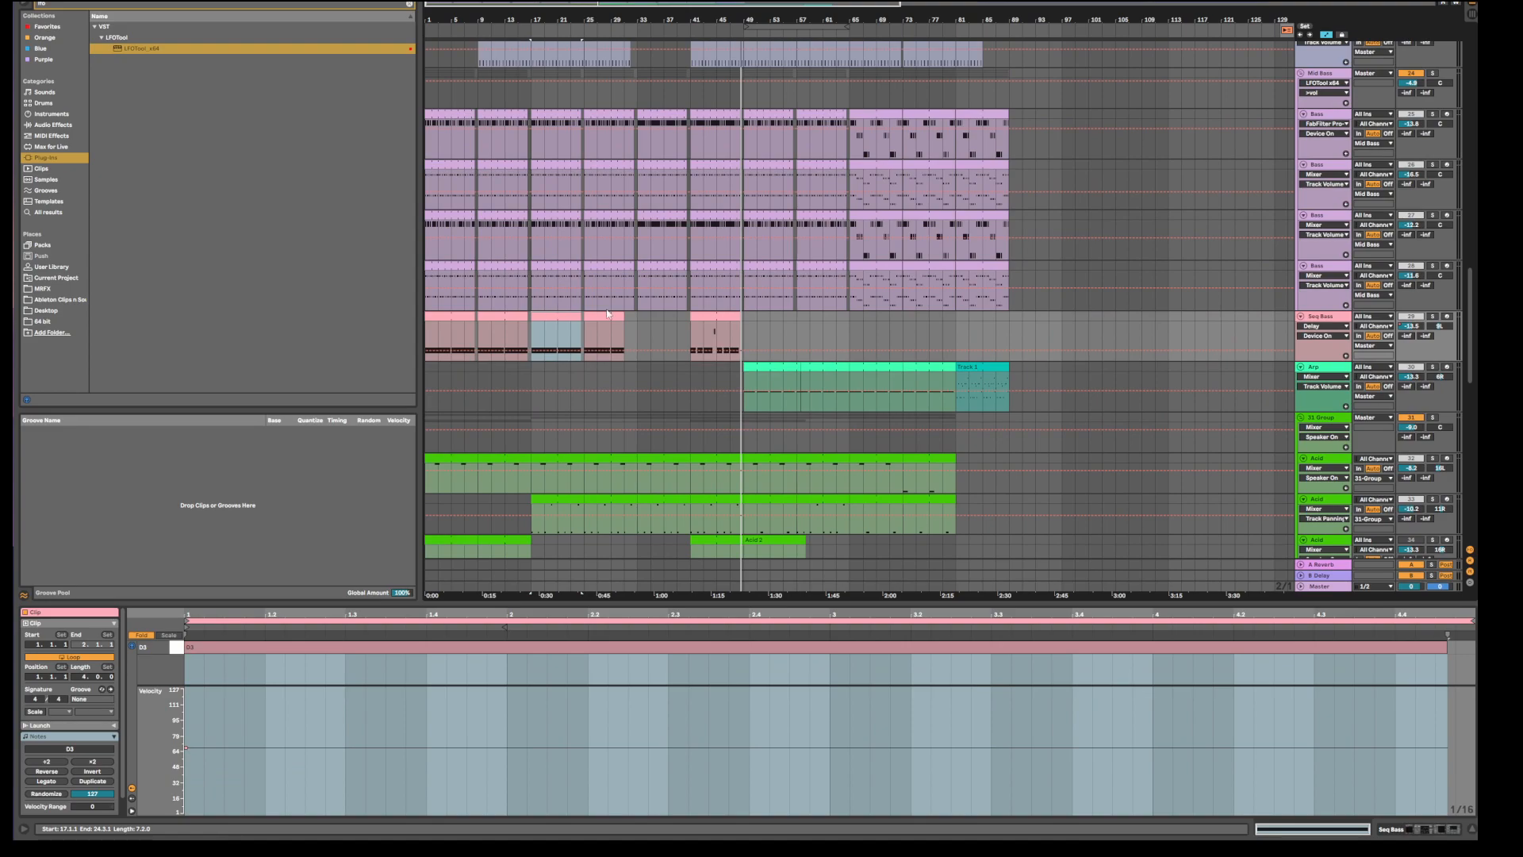
click(1327, 318)
click(1433, 316)
click(1333, 319)
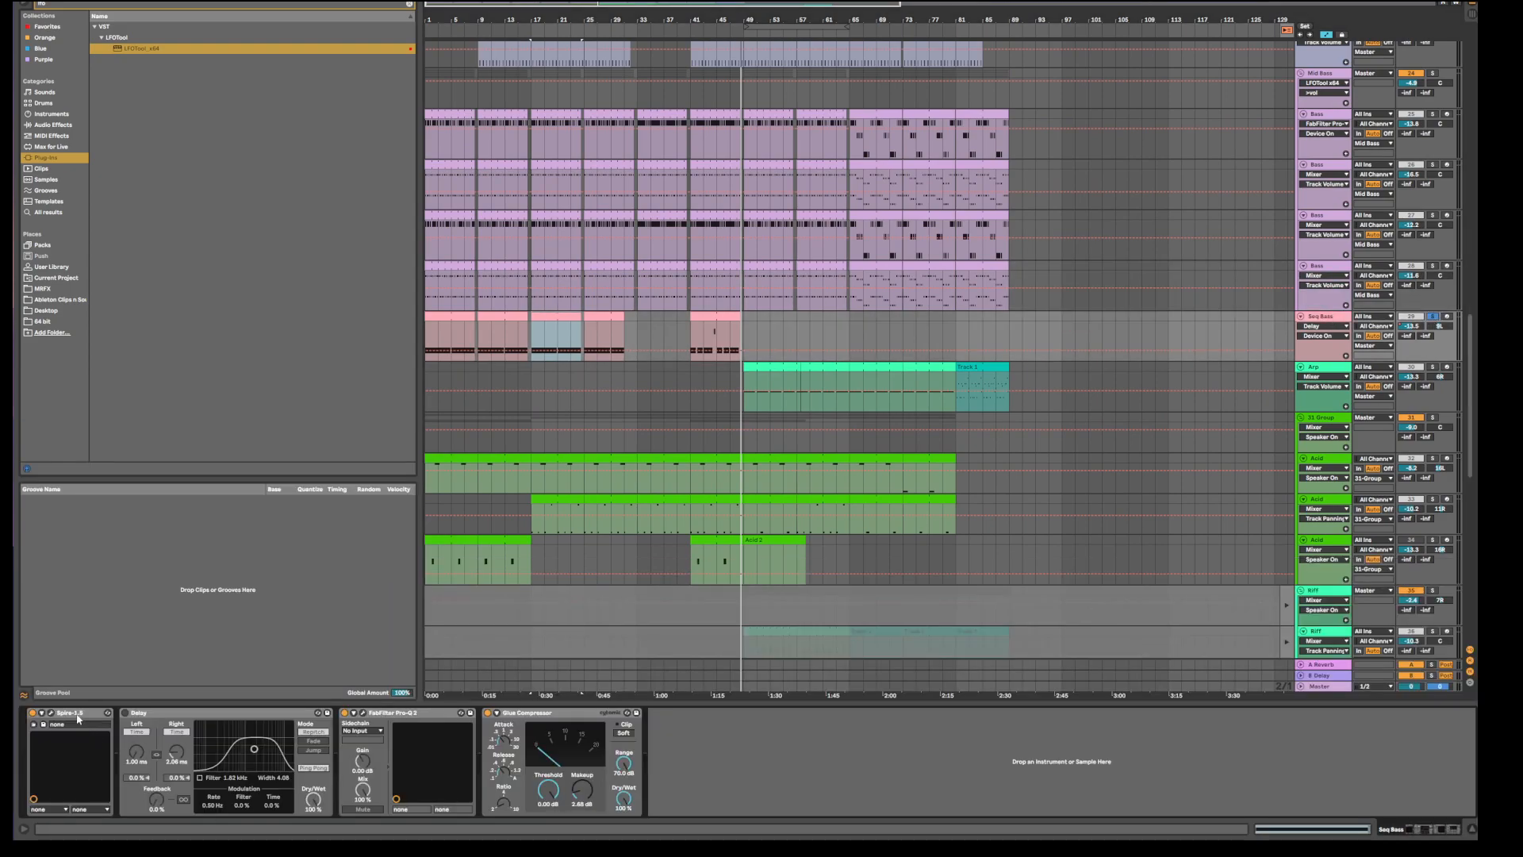
key(space)
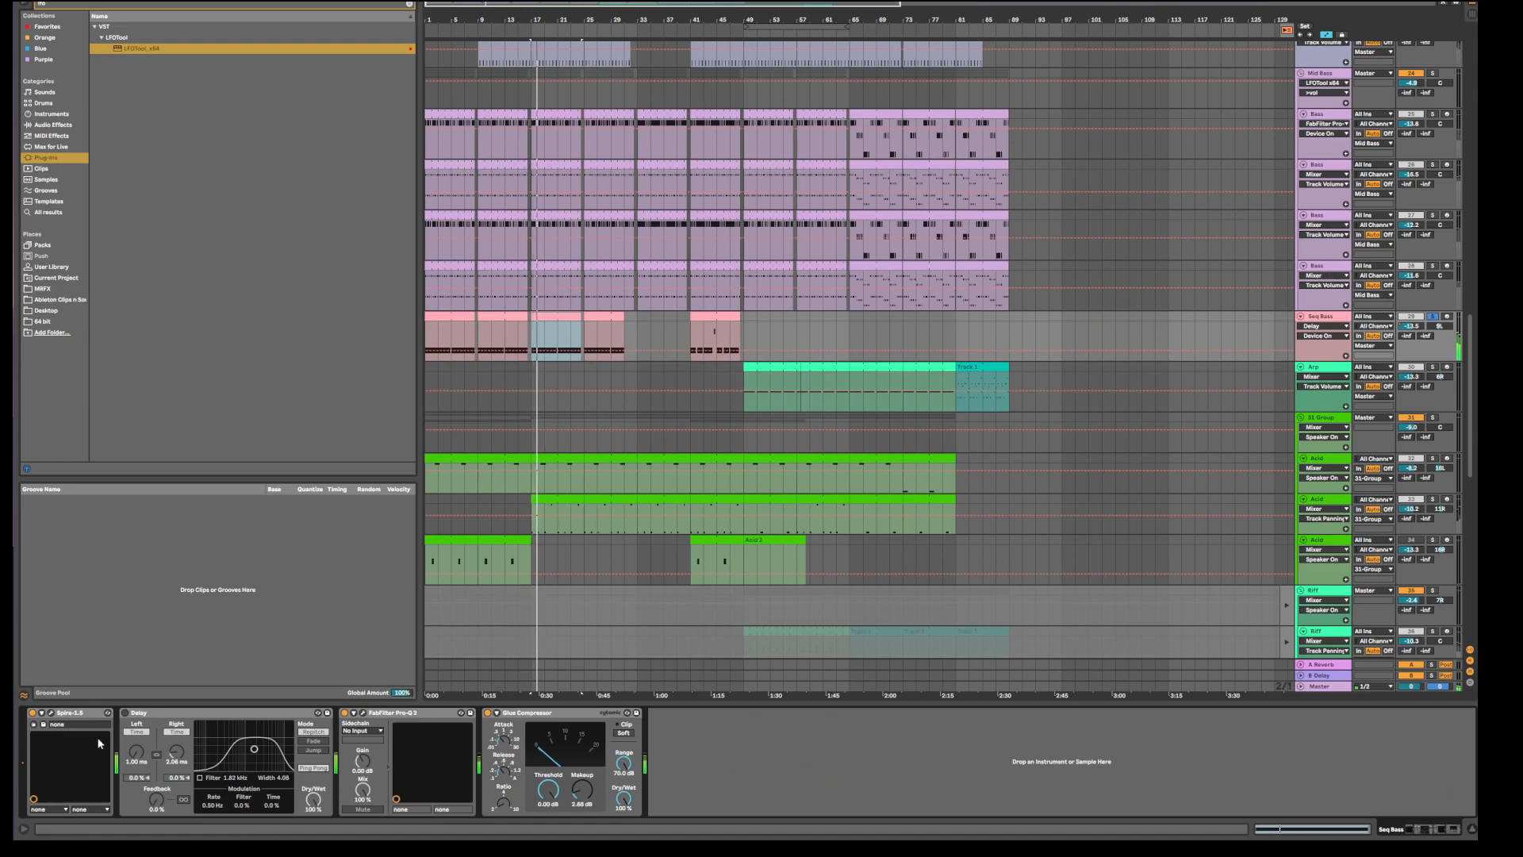
click(51, 713)
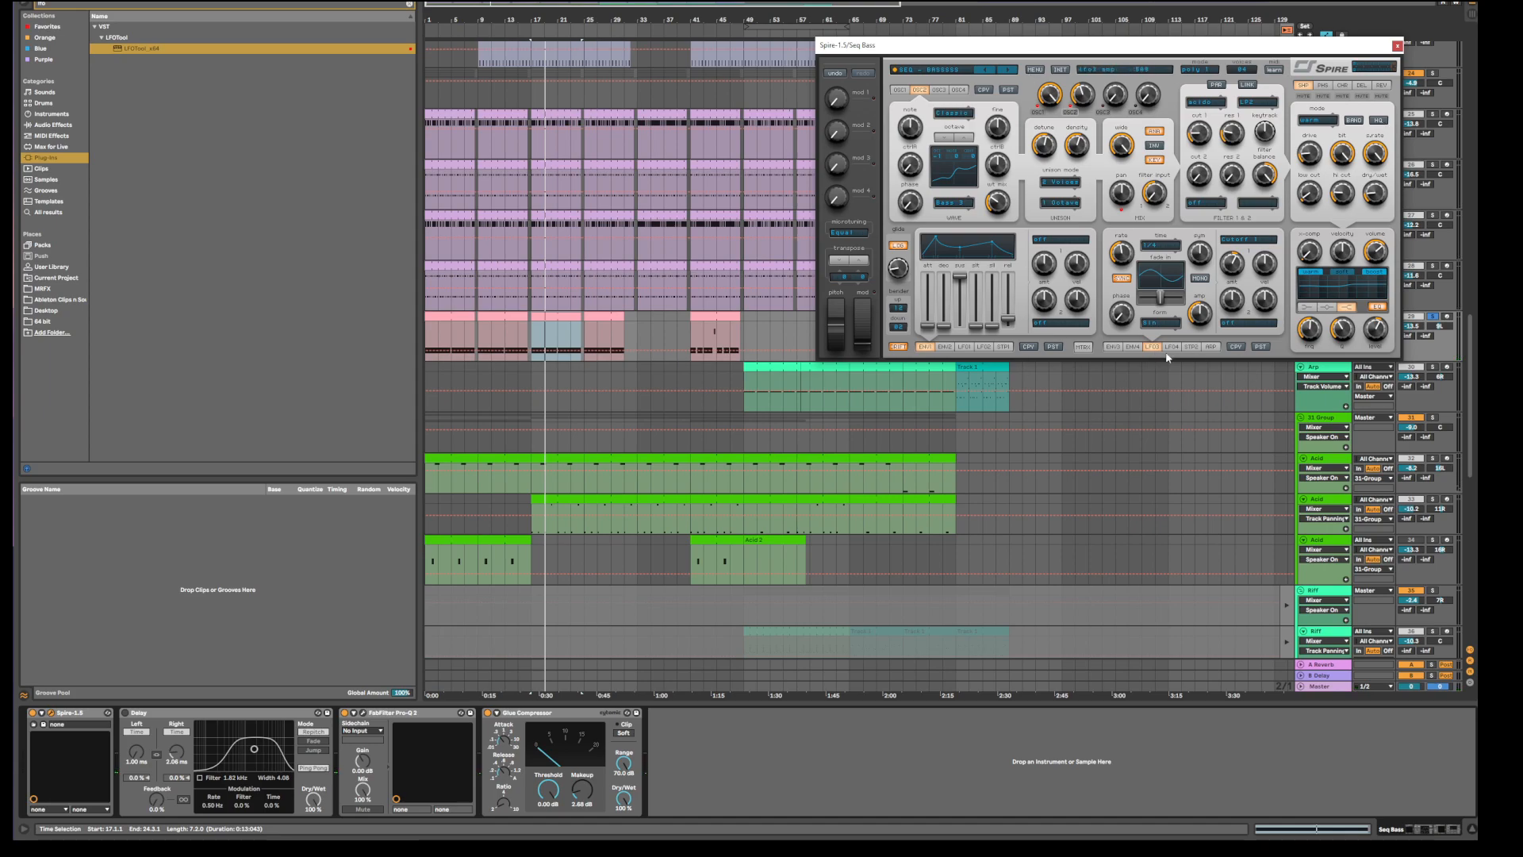
Show Spire's arpeggiator step pattern, open the Seq Bass clip's notes, and start playback.
click(1208, 347)
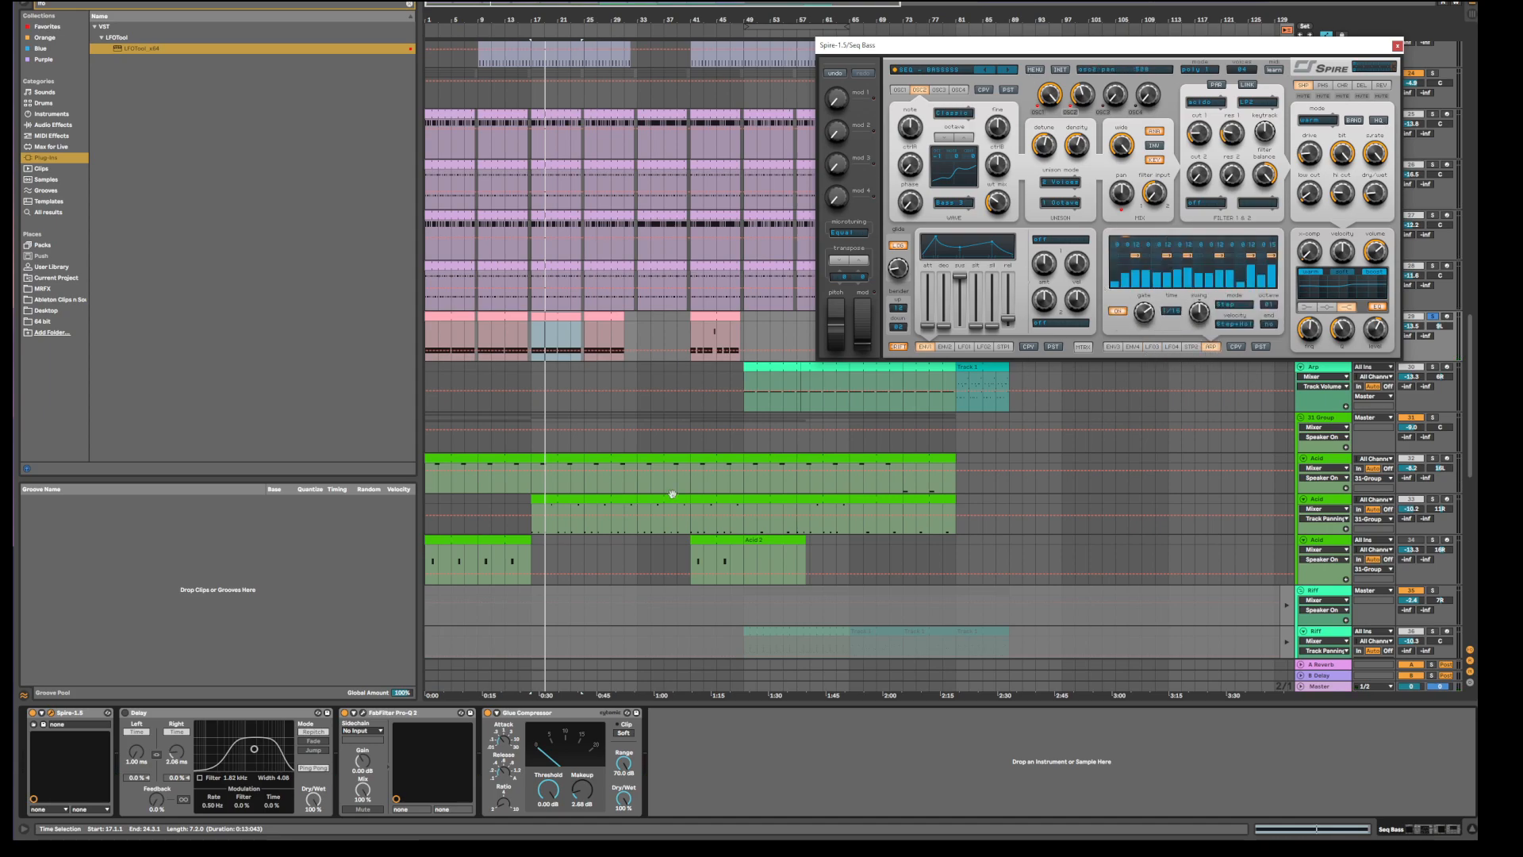
drag(1019, 46, 858, 18)
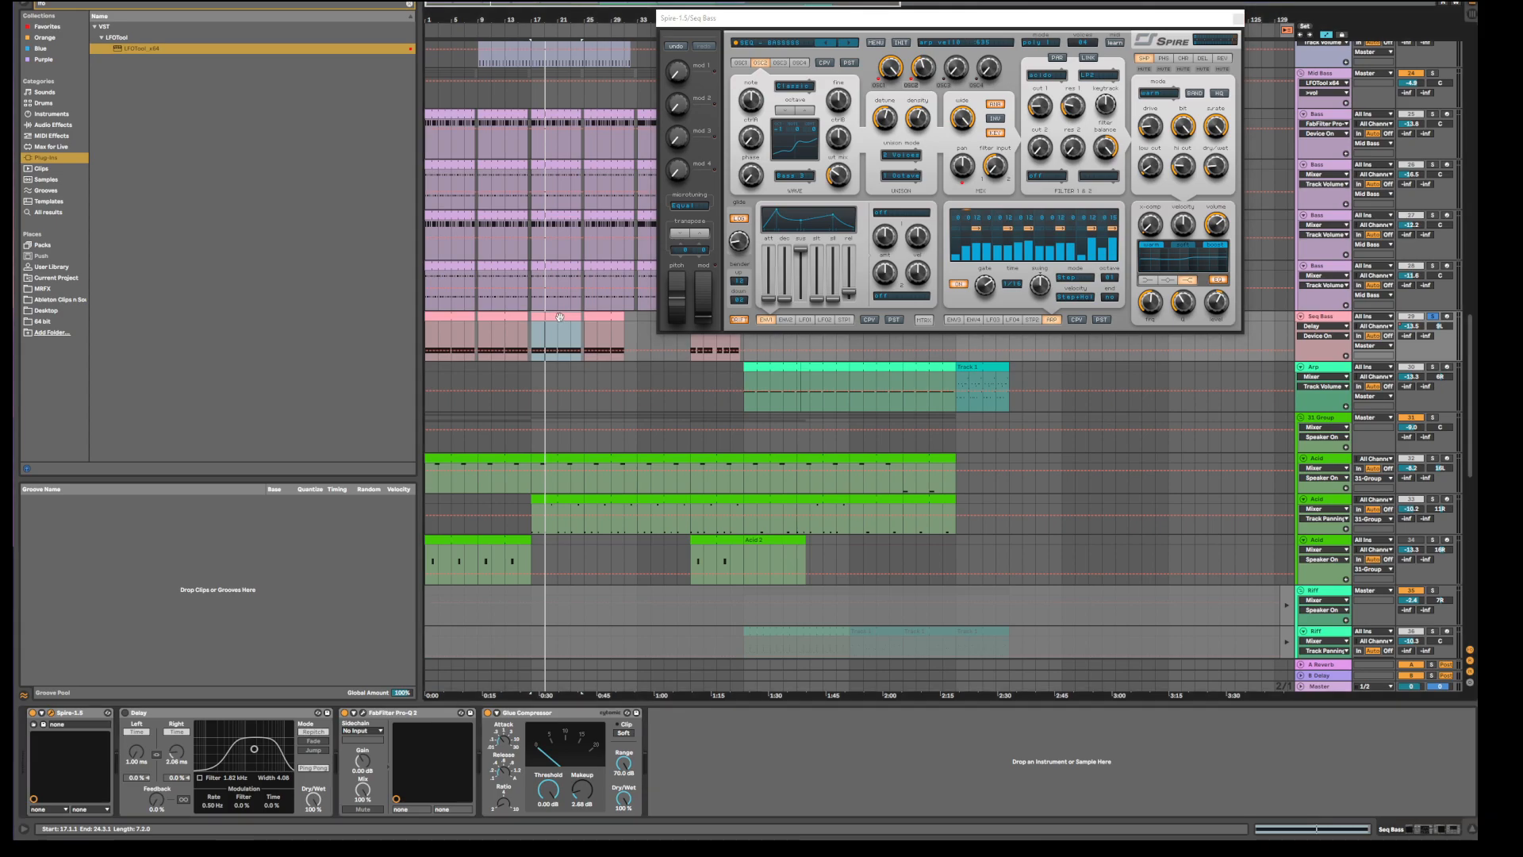
double_click(543, 334)
key(space)
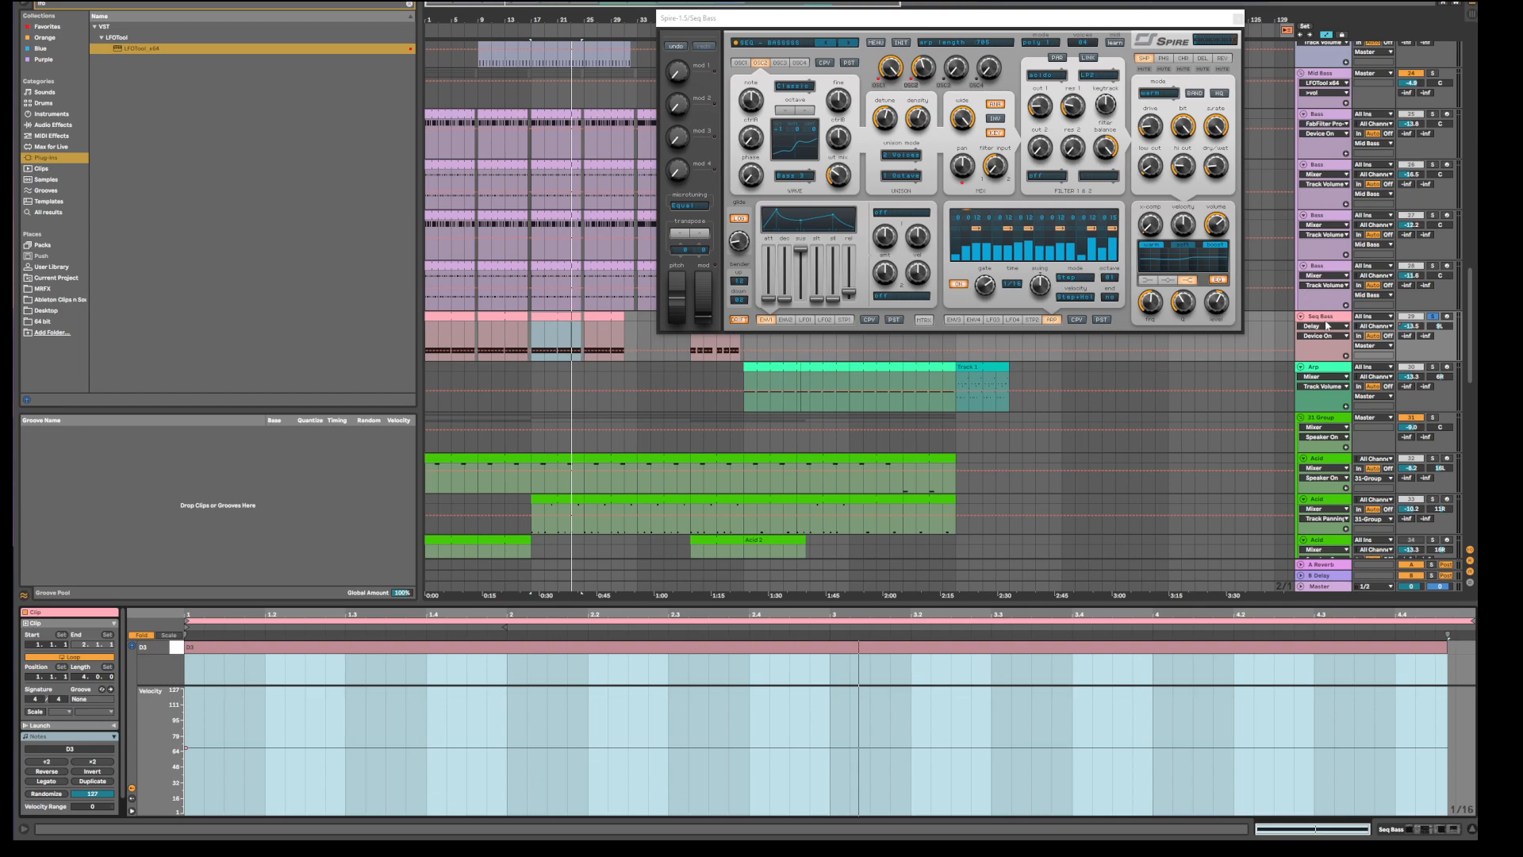
Select the pink clip at bars 17–24, then move up to the lavender D2/D3 clip.
click(546, 264)
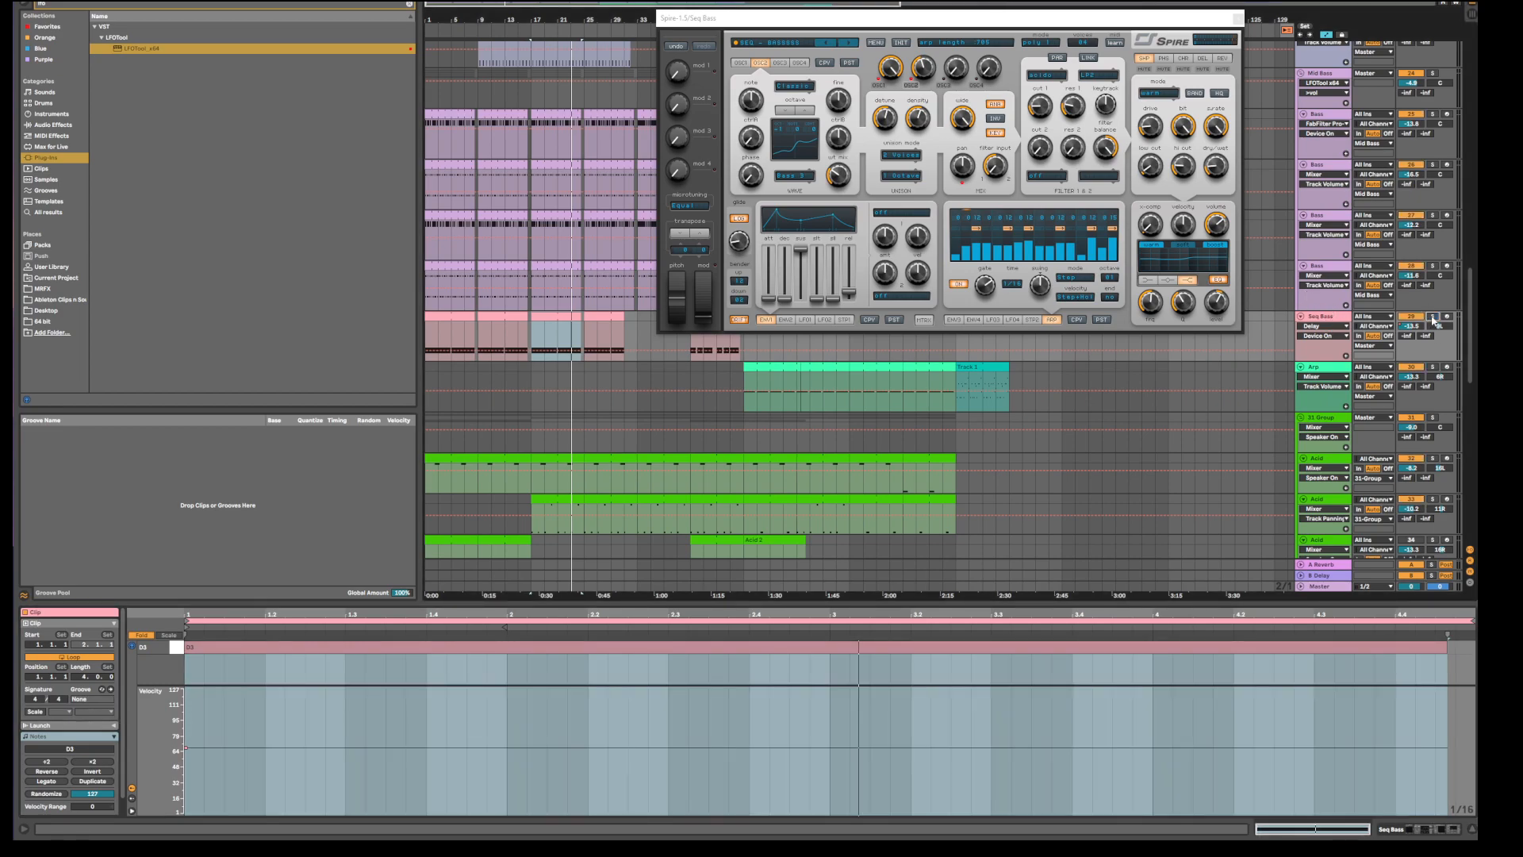
key(Up)
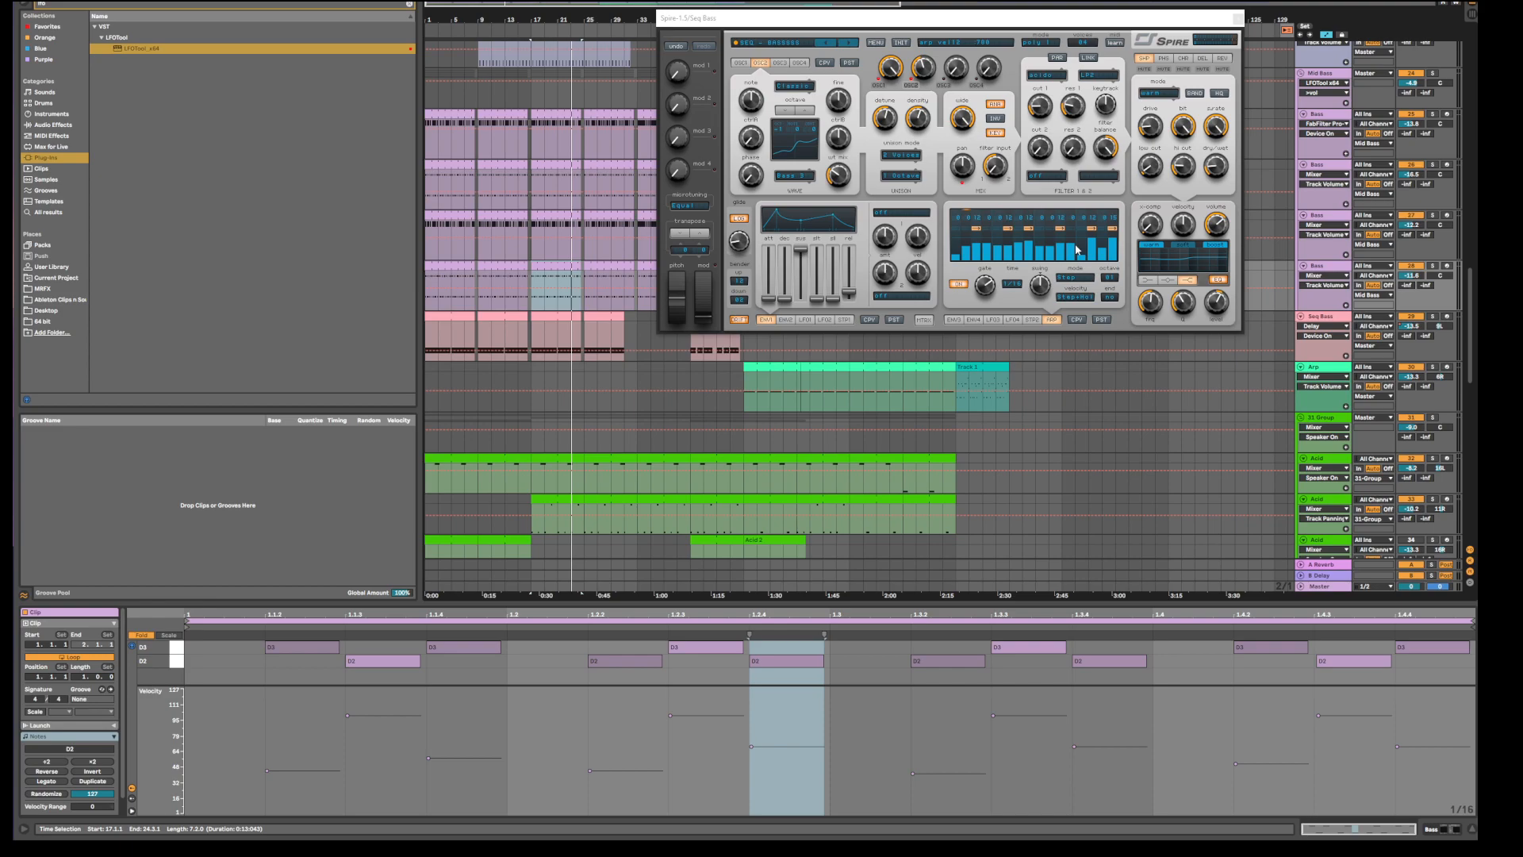
scroll(683, 228, up, 1)
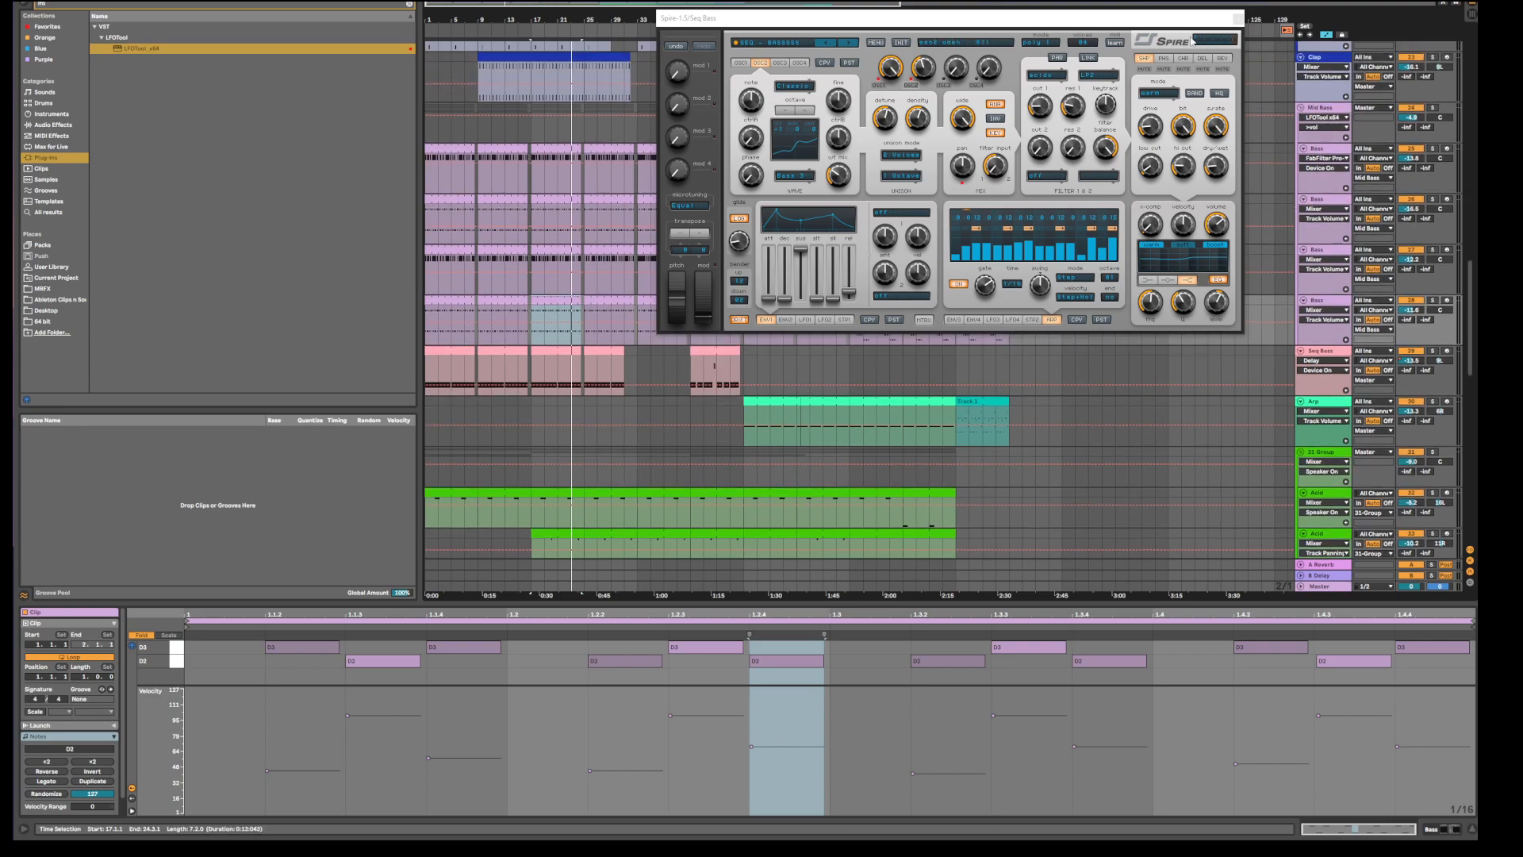
Close the Spire window and show Mid Bass's Pro-Q 2, Glue Compressor and LFOTool chain.
click(1238, 19)
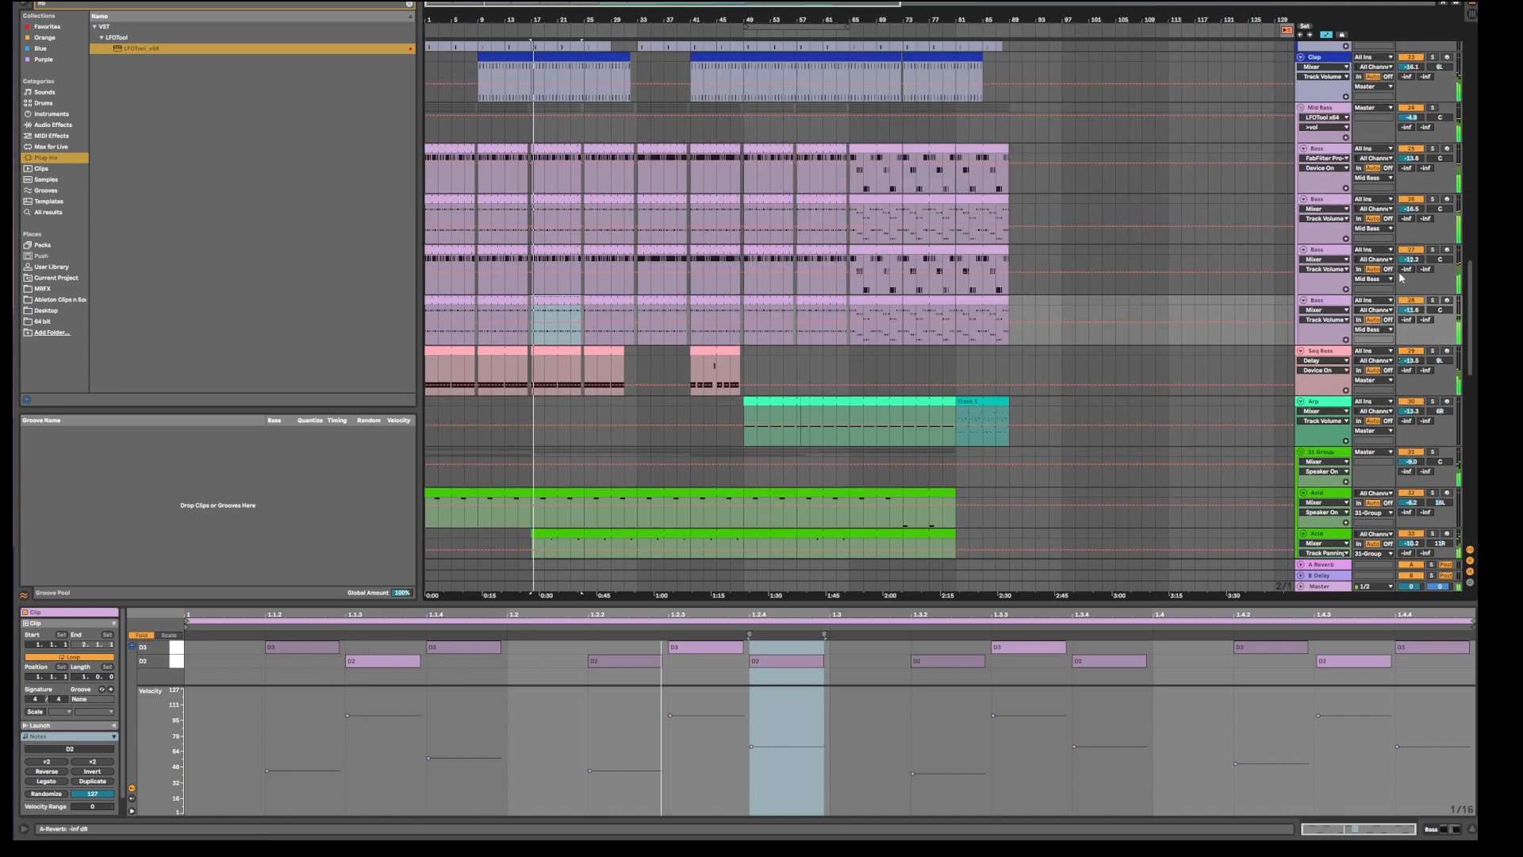
key(Tab)
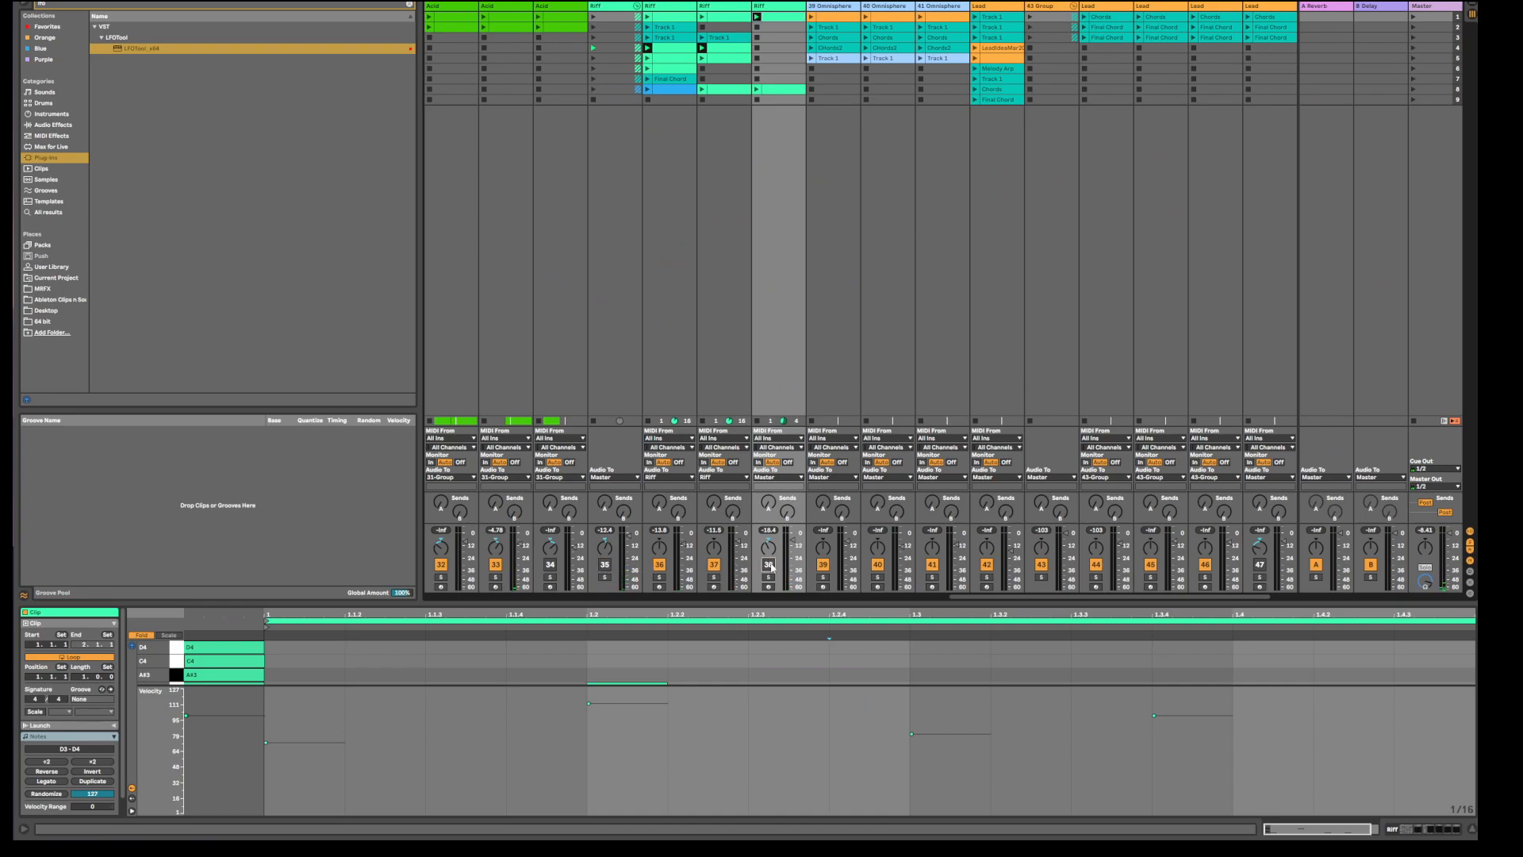
key(Tab)
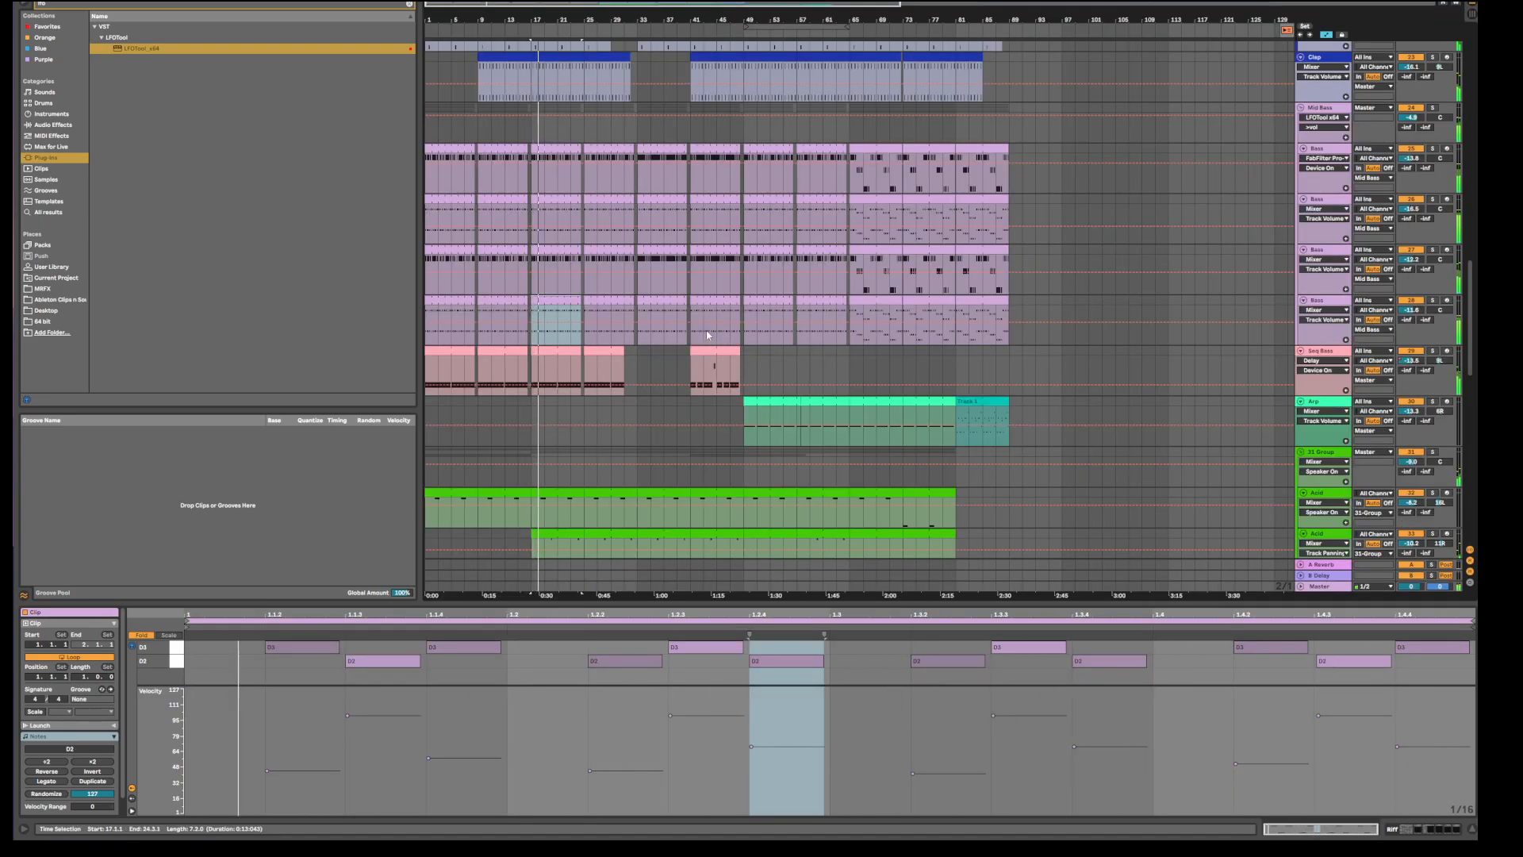
click(1327, 115)
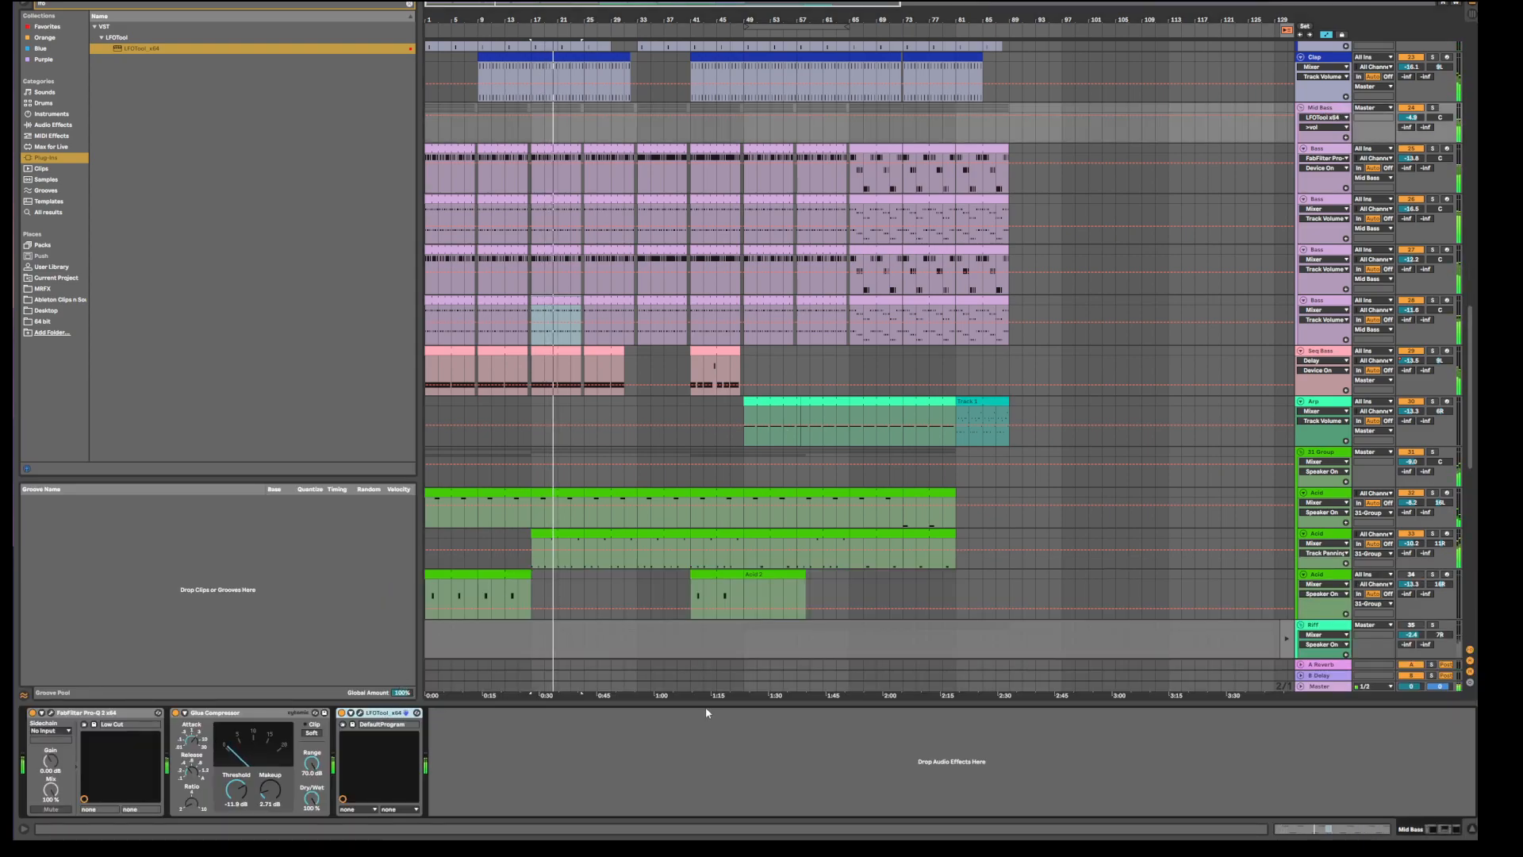
scroll(572, 418, up, 3)
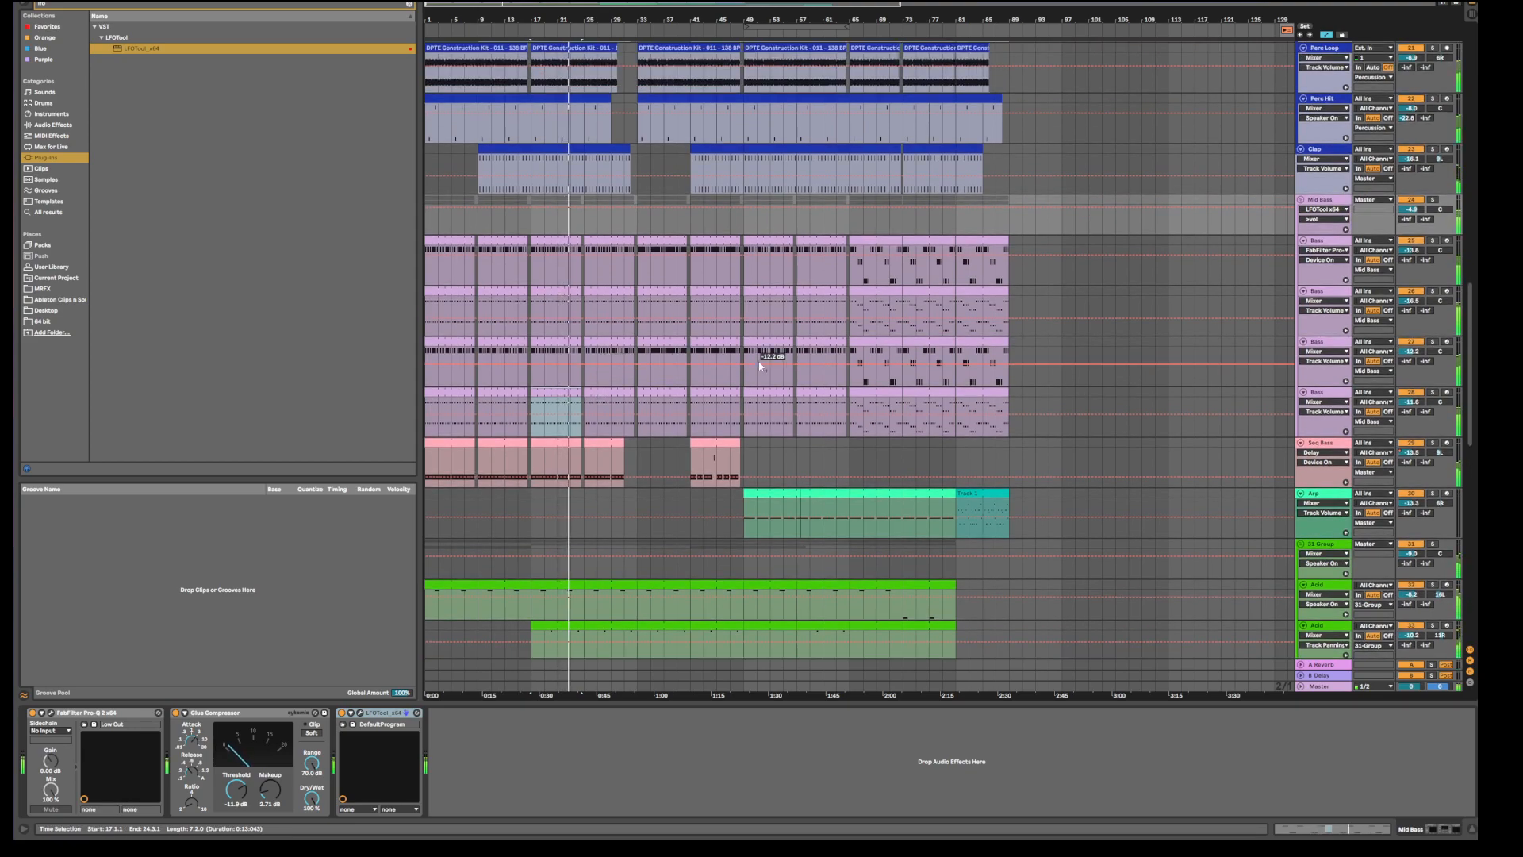
scroll(754, 365, down, 4)
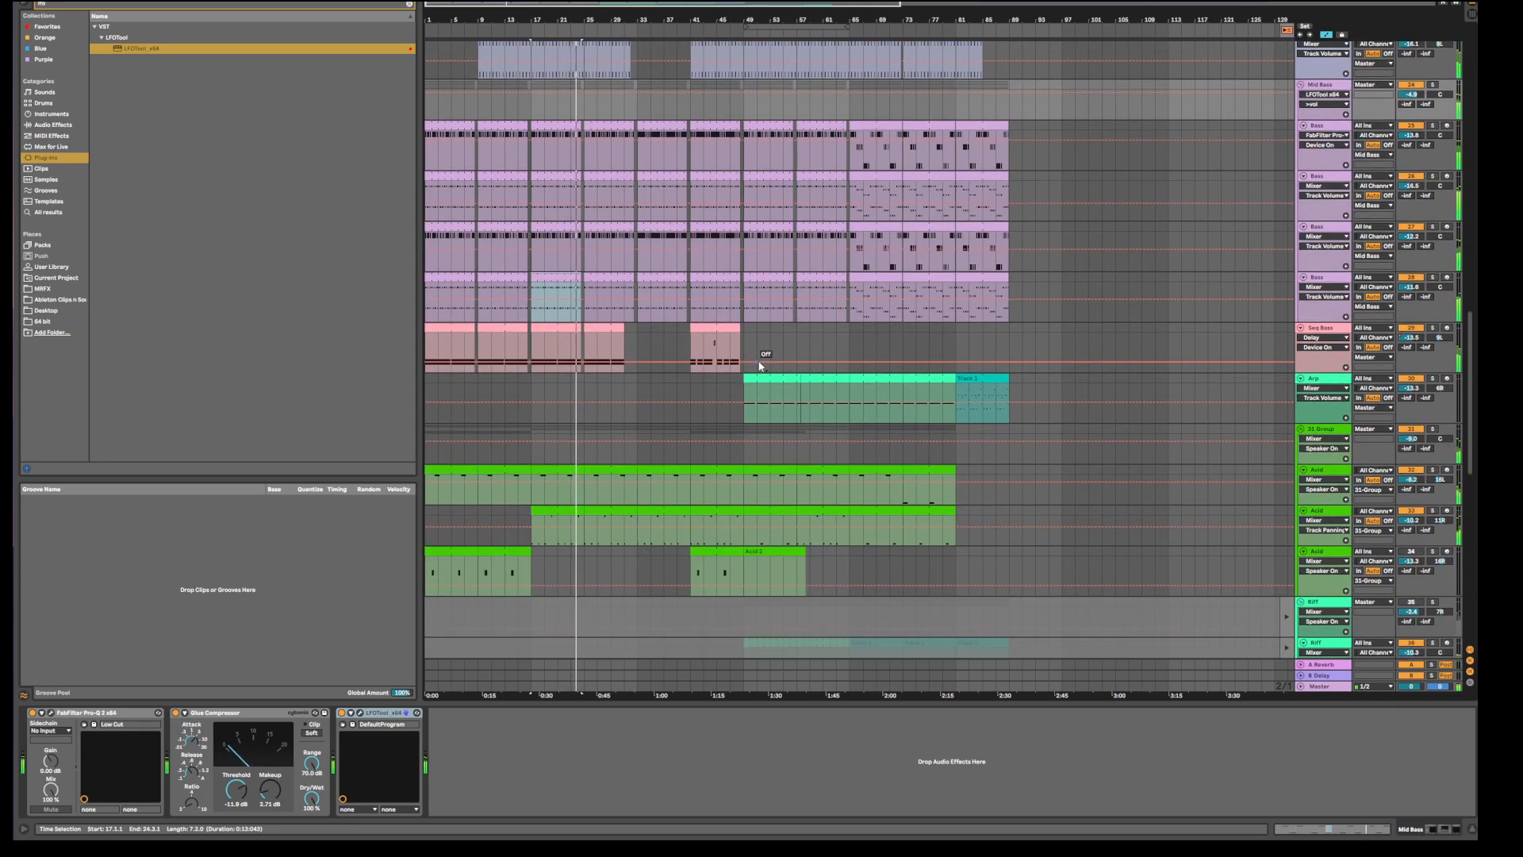
scroll(759, 365, up, 2)
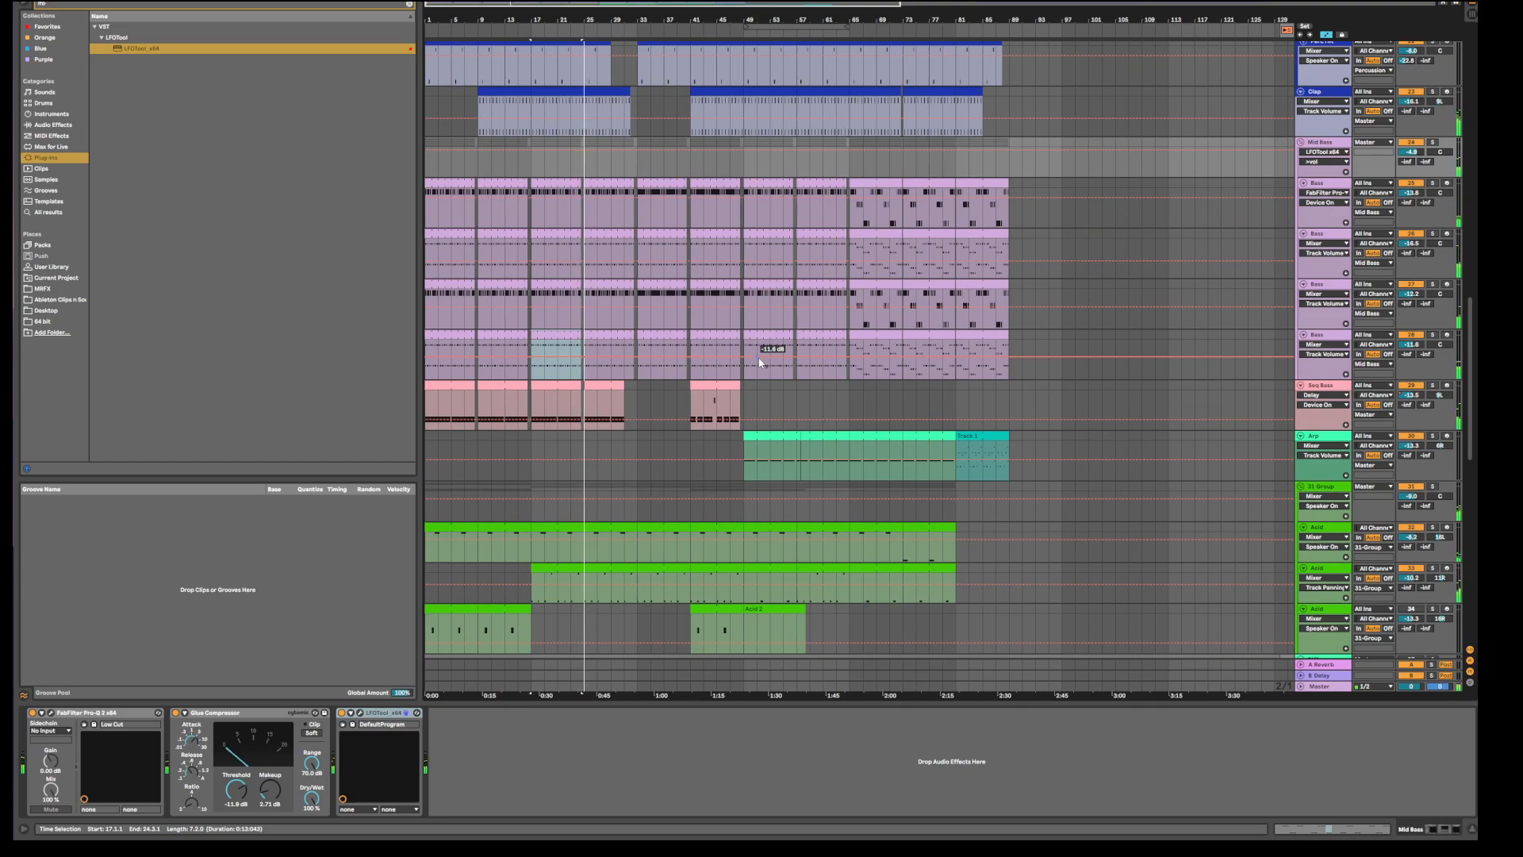
scroll(761, 359, up, 1)
scroll(762, 355, up, 1)
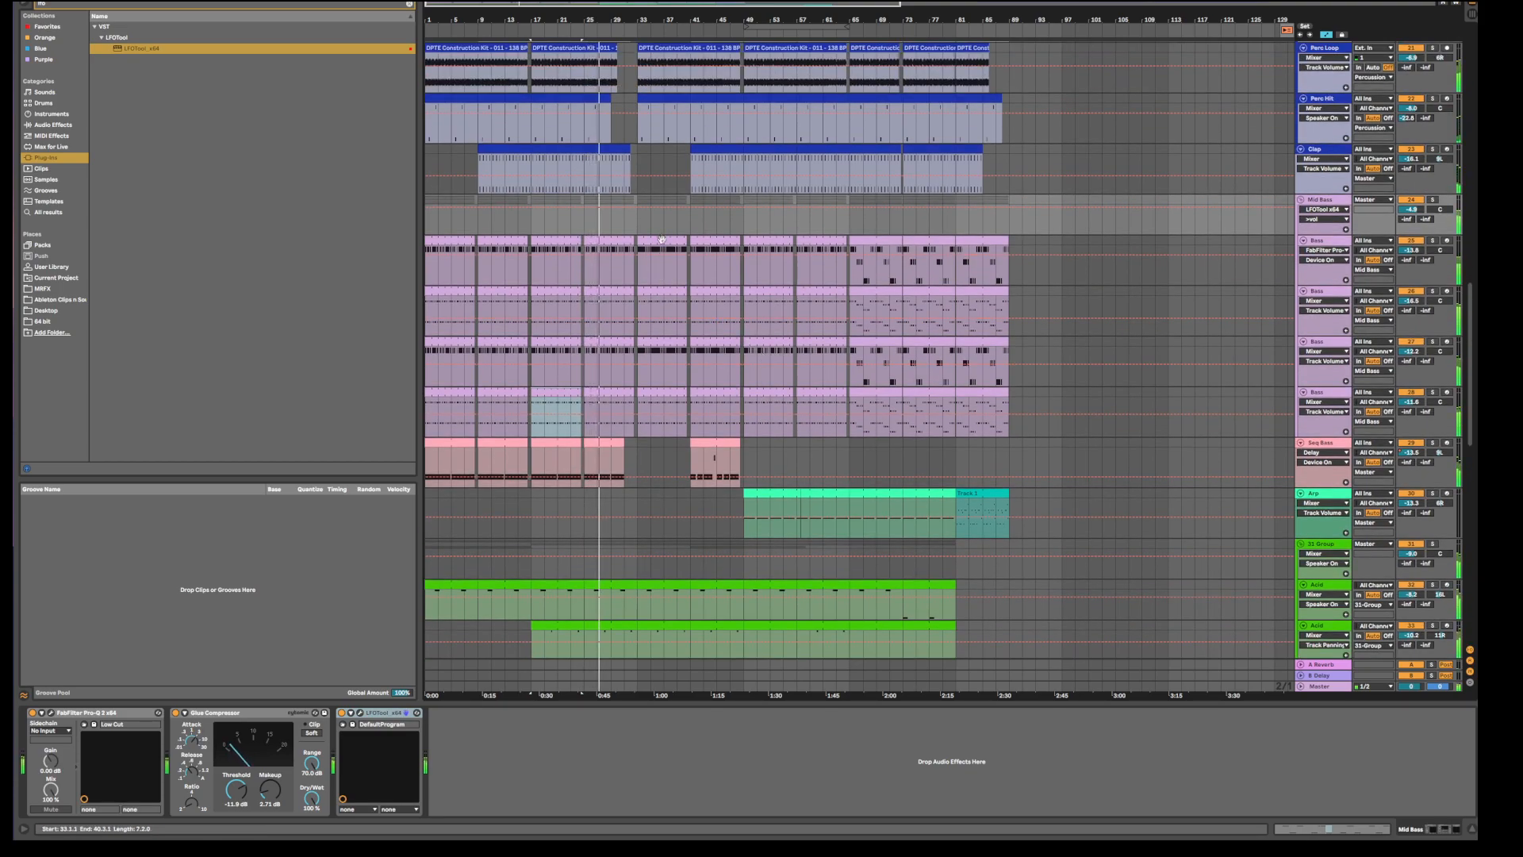
Show the bar-33 Bass clip's device chain: Serum 'BASS - Chopped' into Pro-Q 2.
click(662, 240)
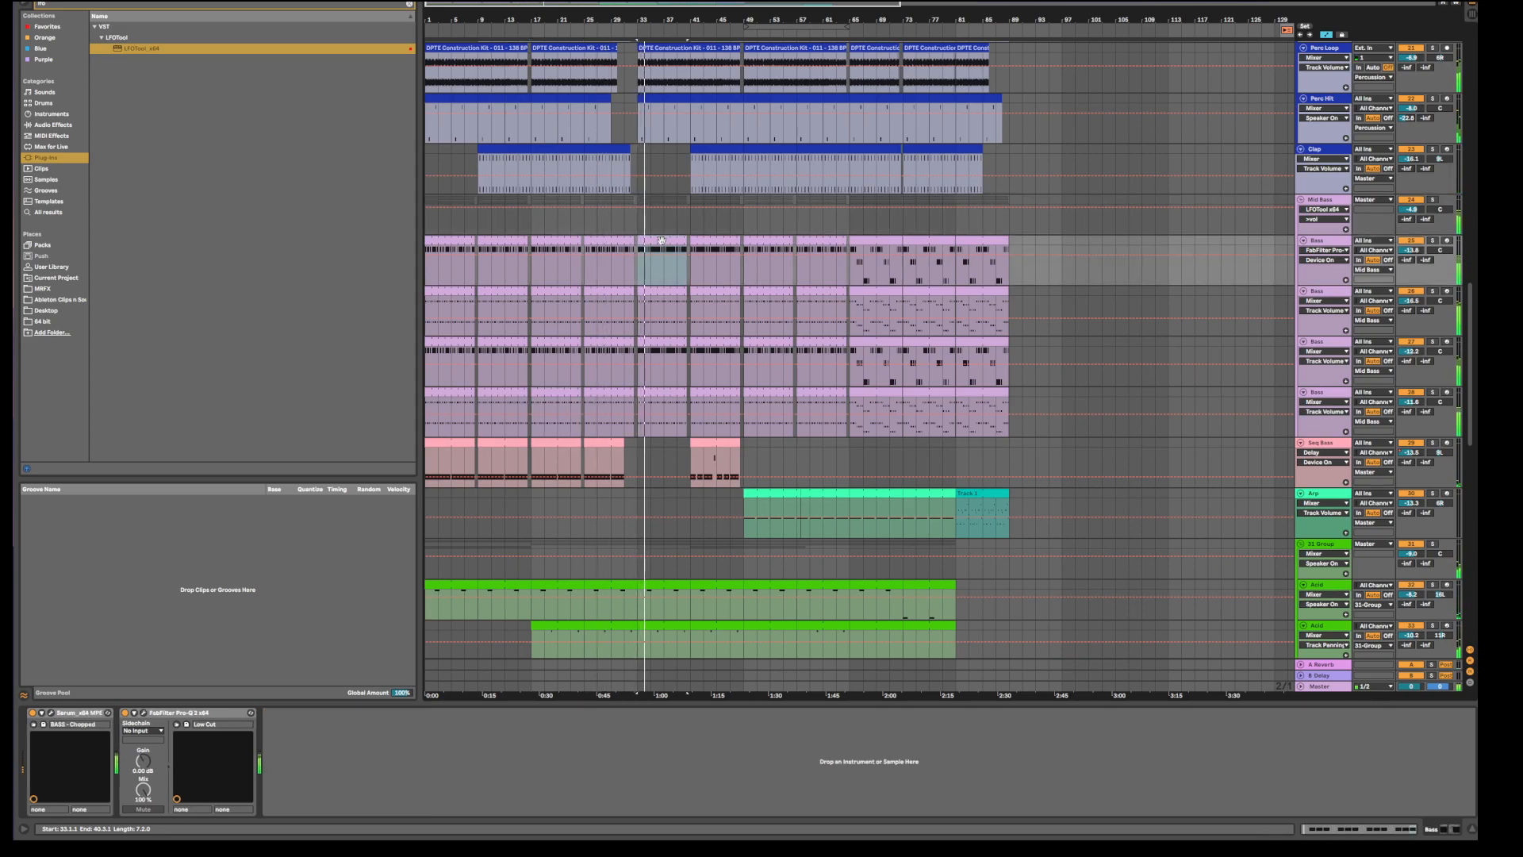
scroll(665, 269, up, 1)
scroll(663, 270, up, 4)
scroll(663, 270, down, 3)
scroll(663, 273, down, 5)
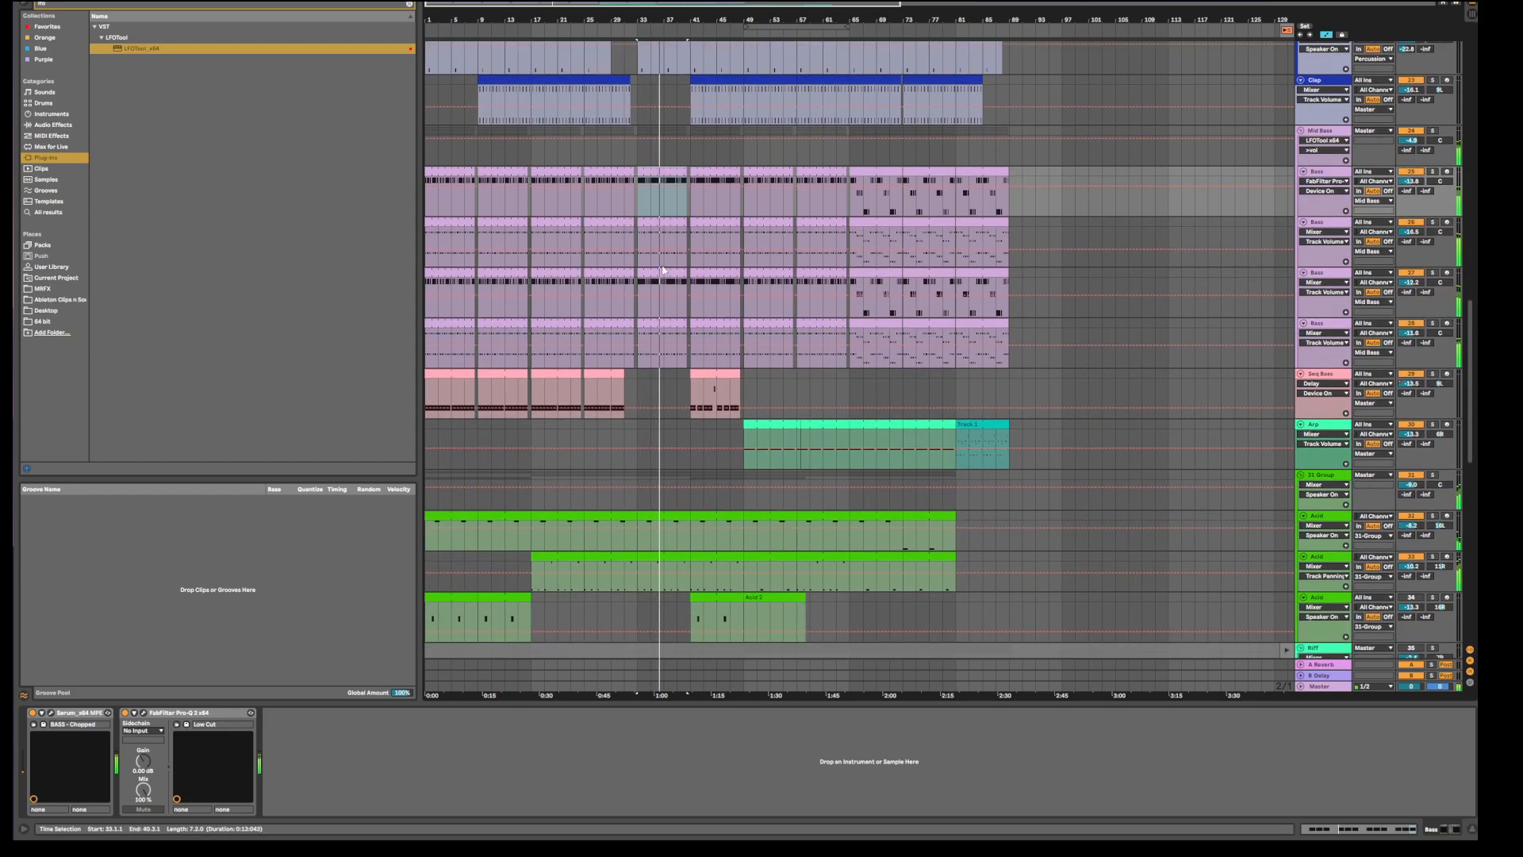
Scroll through the arrangement tracks down to the Acid and Riff tracks.
scroll(662, 258, up, 2)
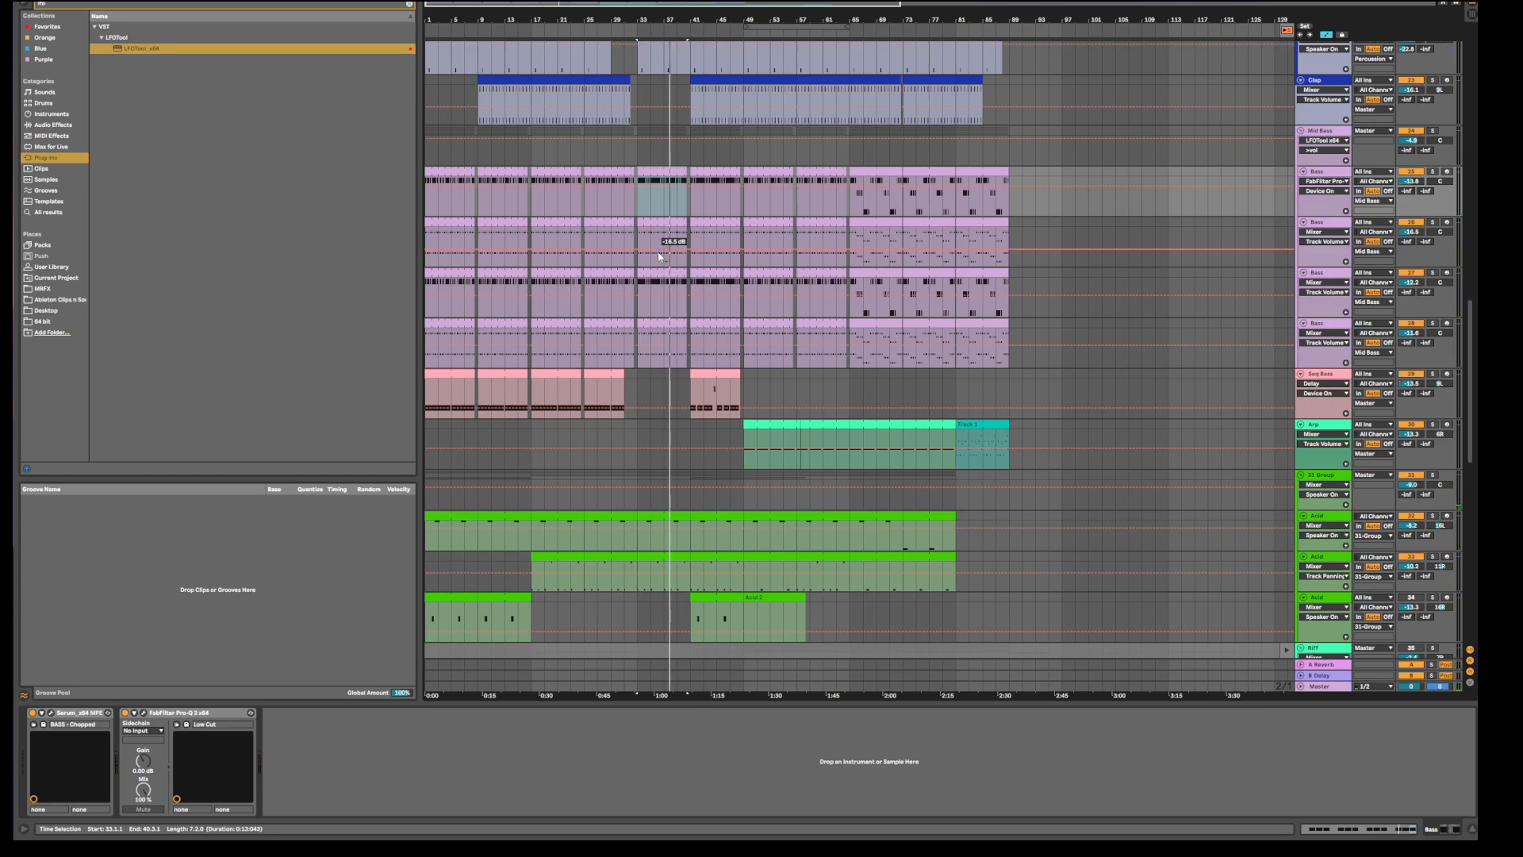
scroll(660, 256, up, 7)
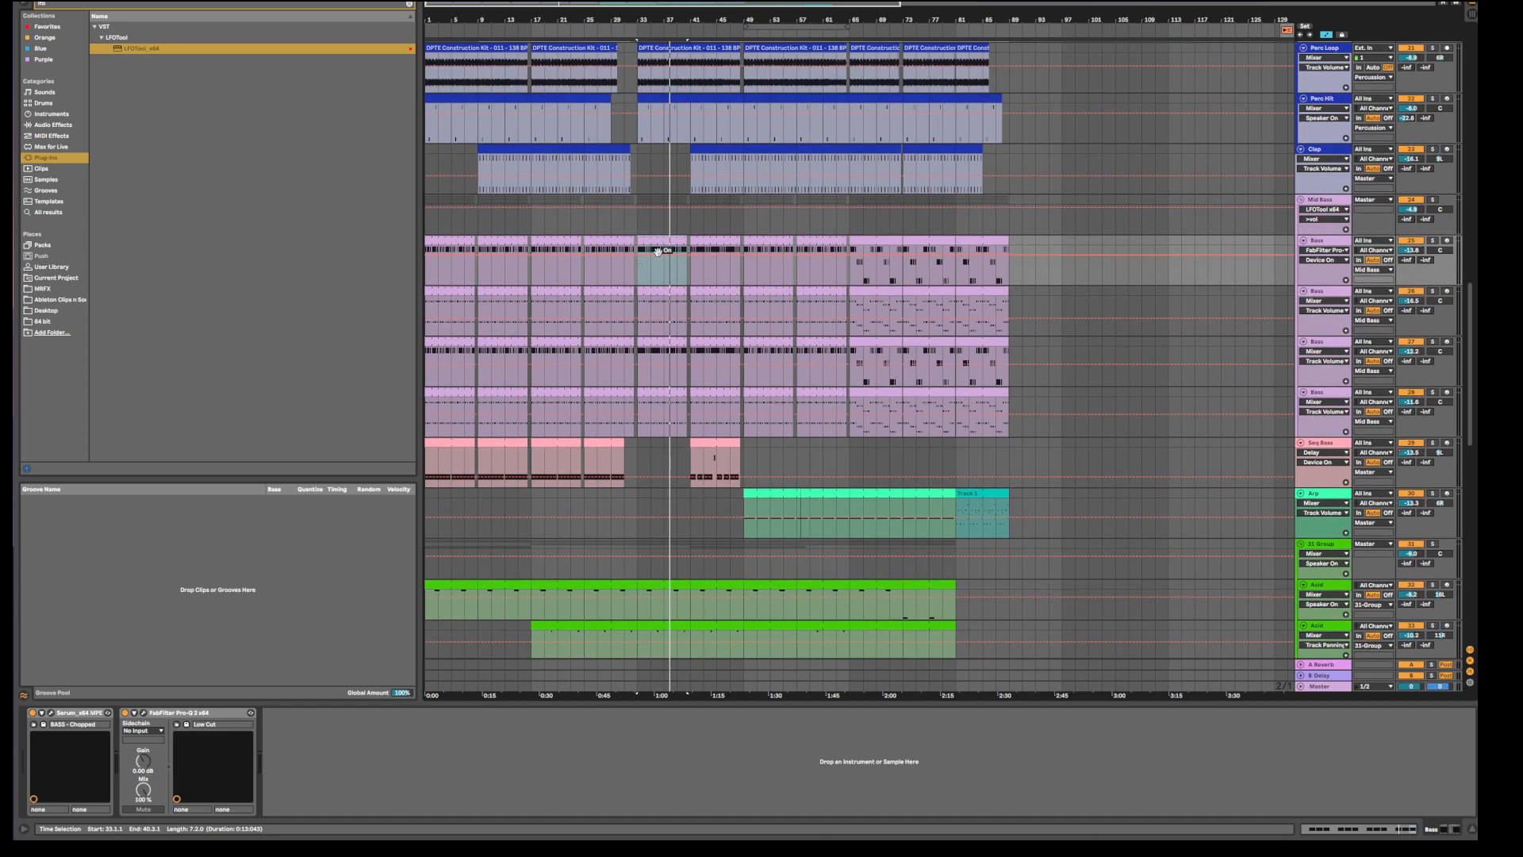
scroll(658, 252, up, 8)
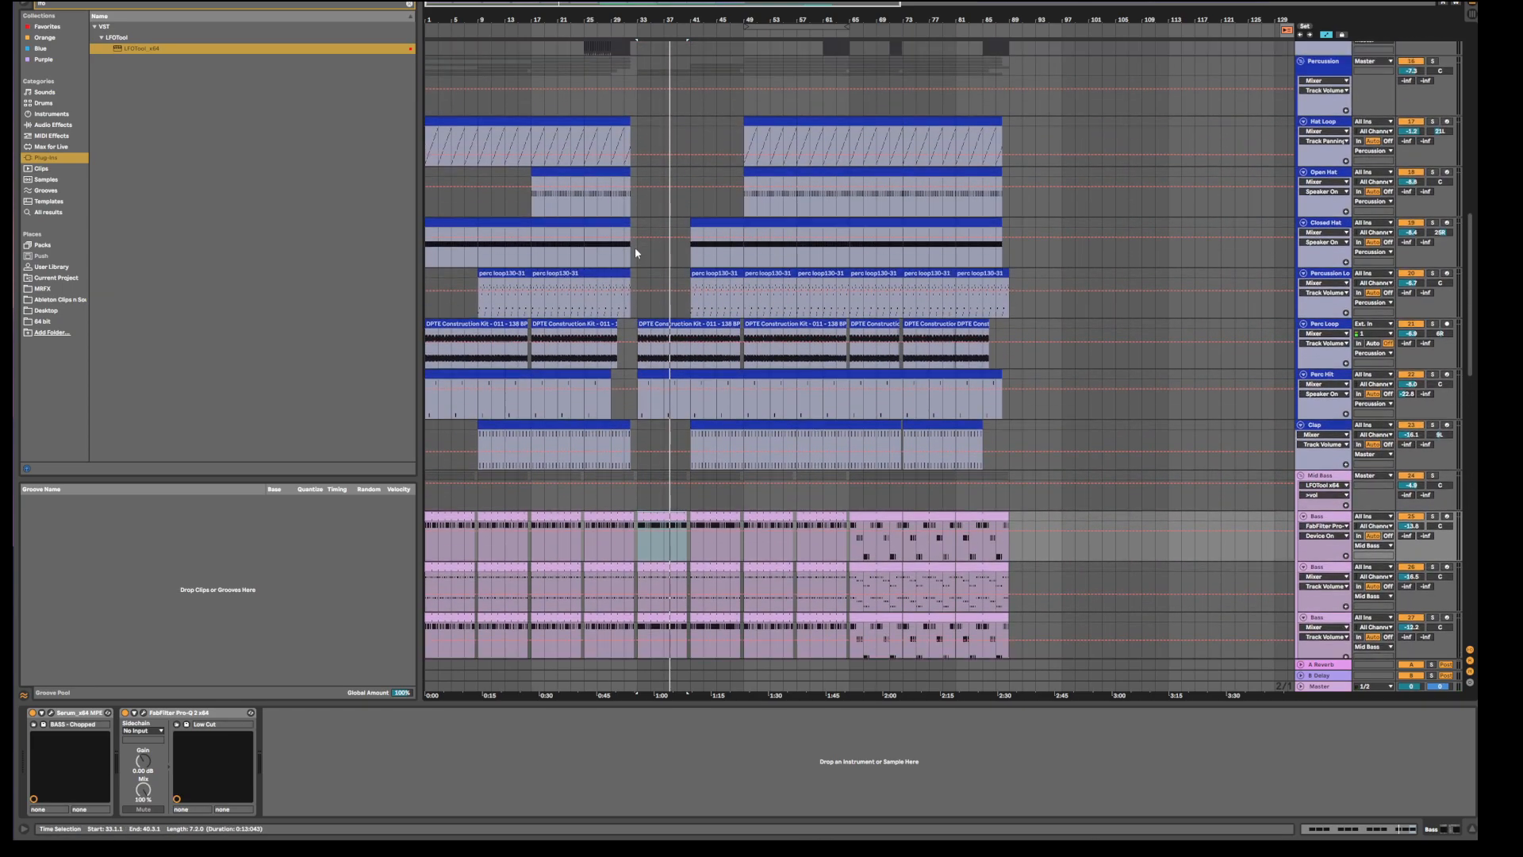
scroll(636, 253, up, 8)
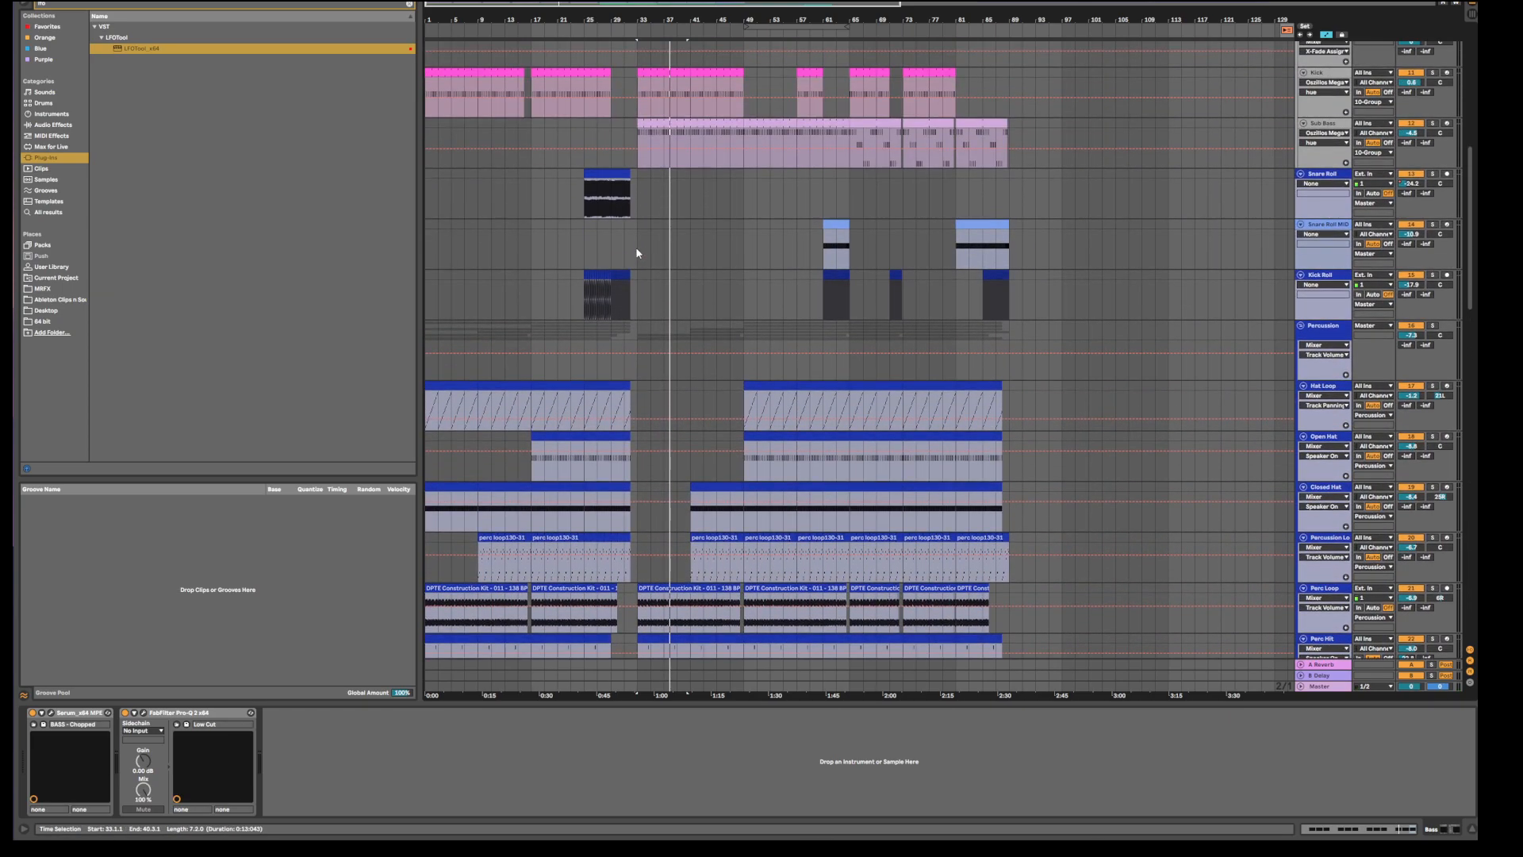
scroll(636, 252, up, 8)
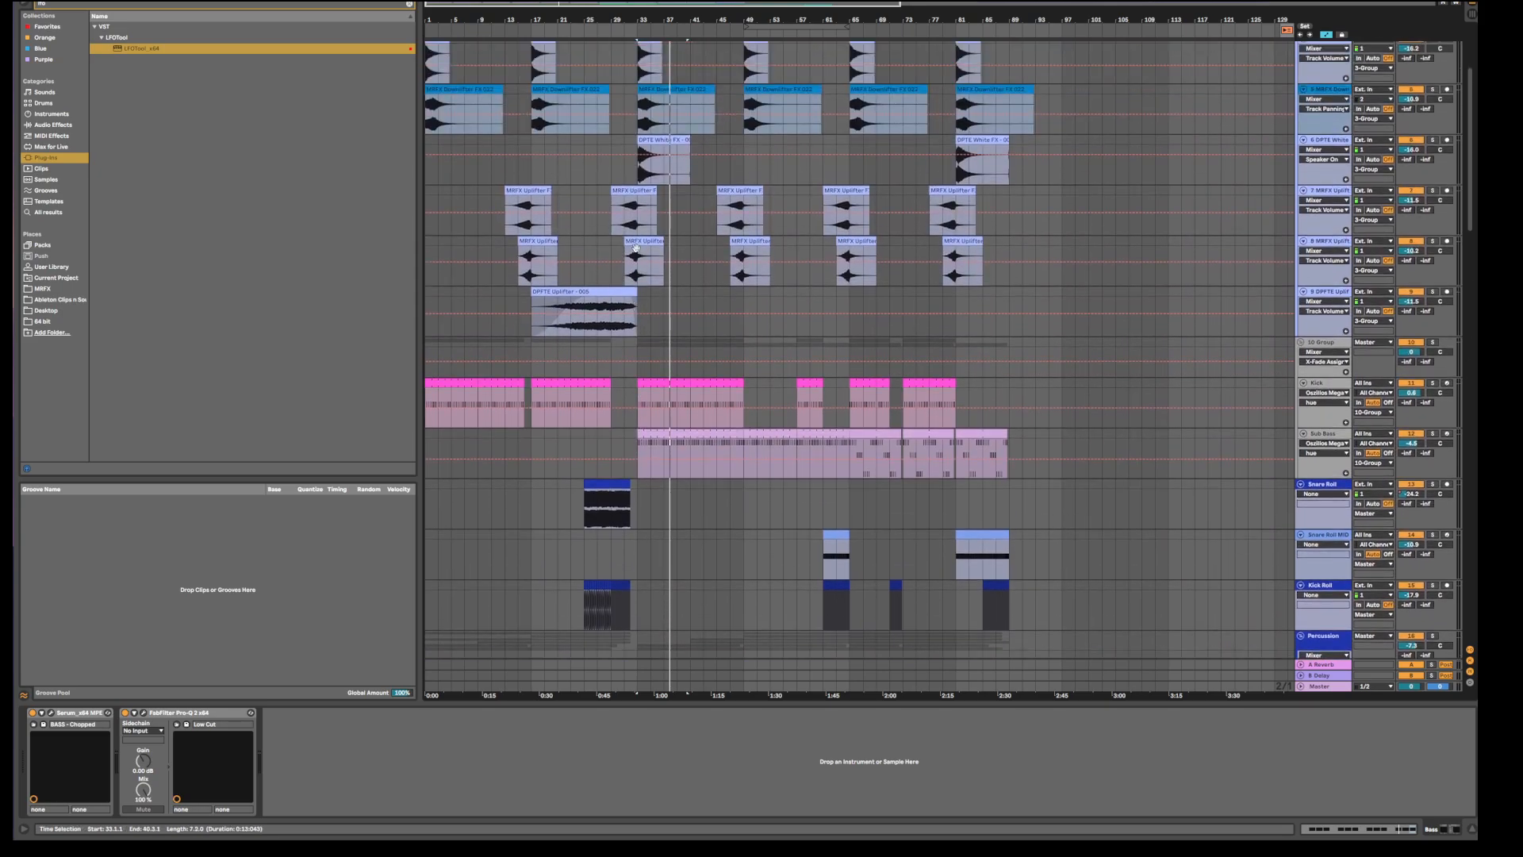
scroll(639, 251, down, 8)
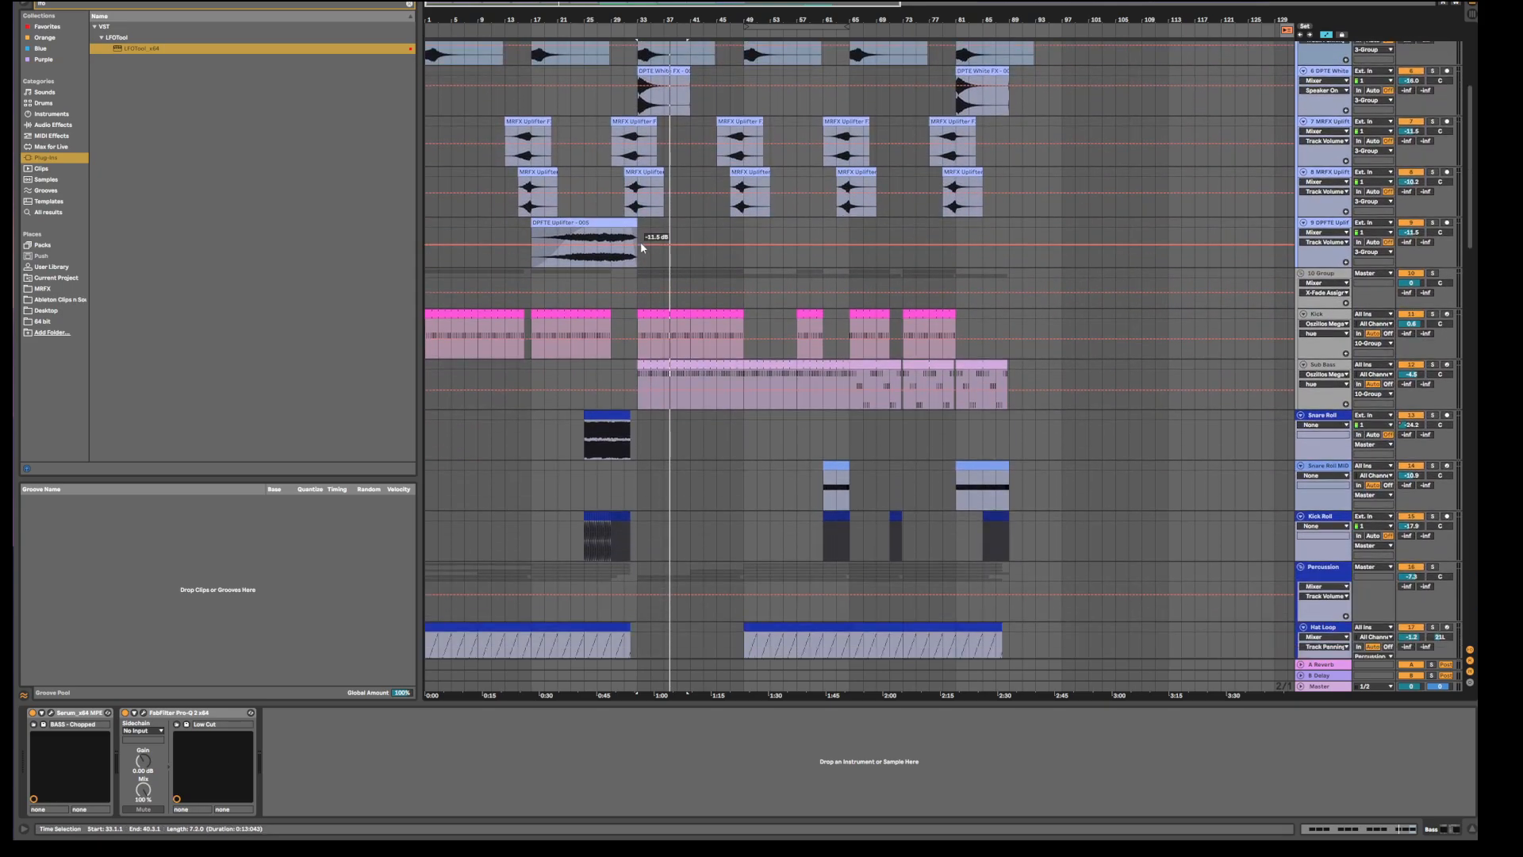
scroll(641, 247, up, 8)
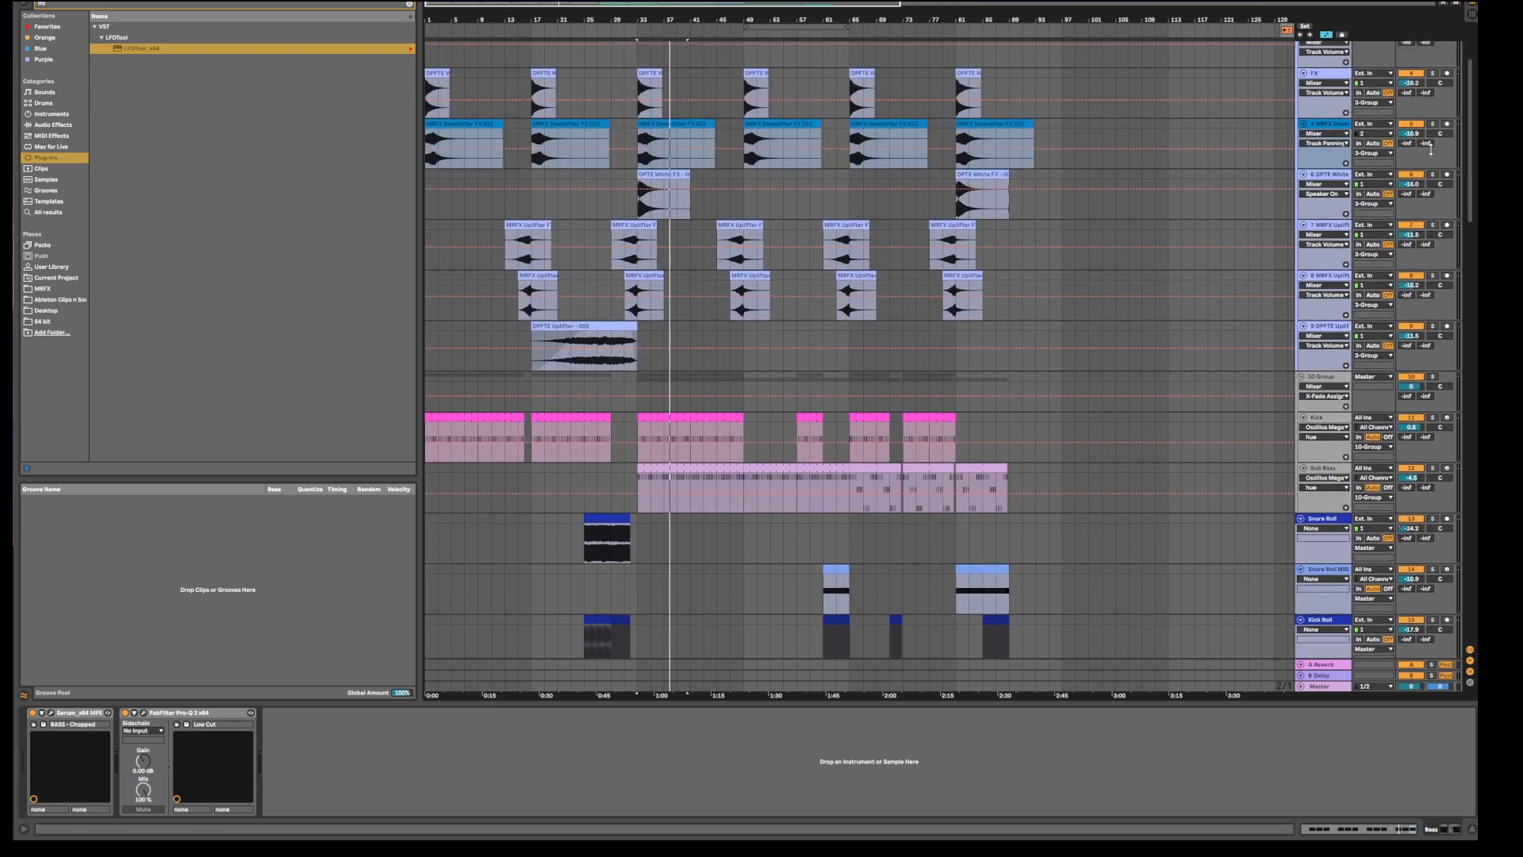
scroll(1441, 245, down, 11)
scroll(426, 231, up, 1)
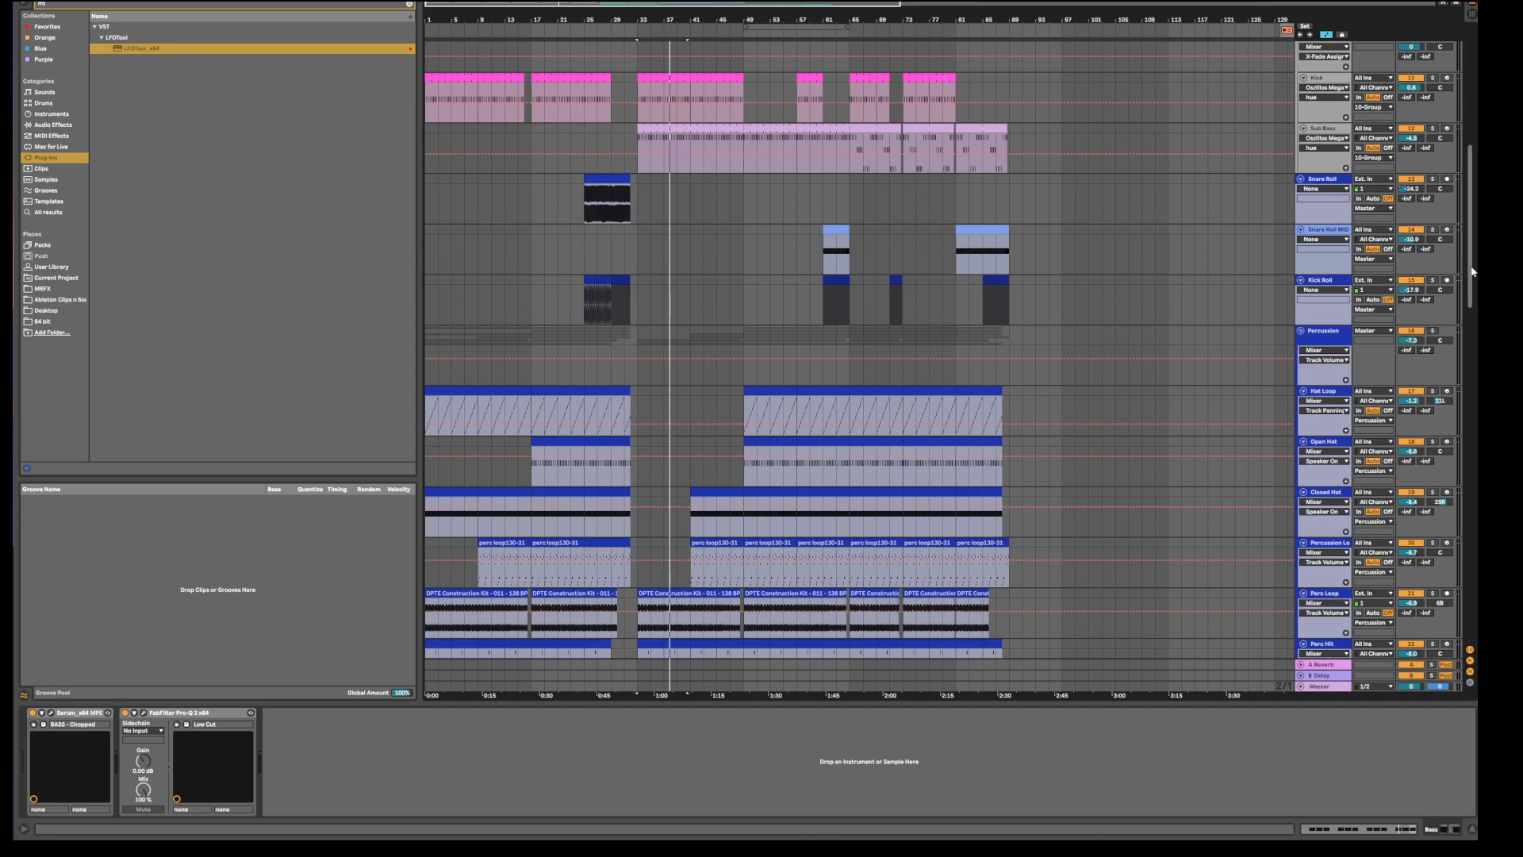
drag(1472, 271, 1450, 479)
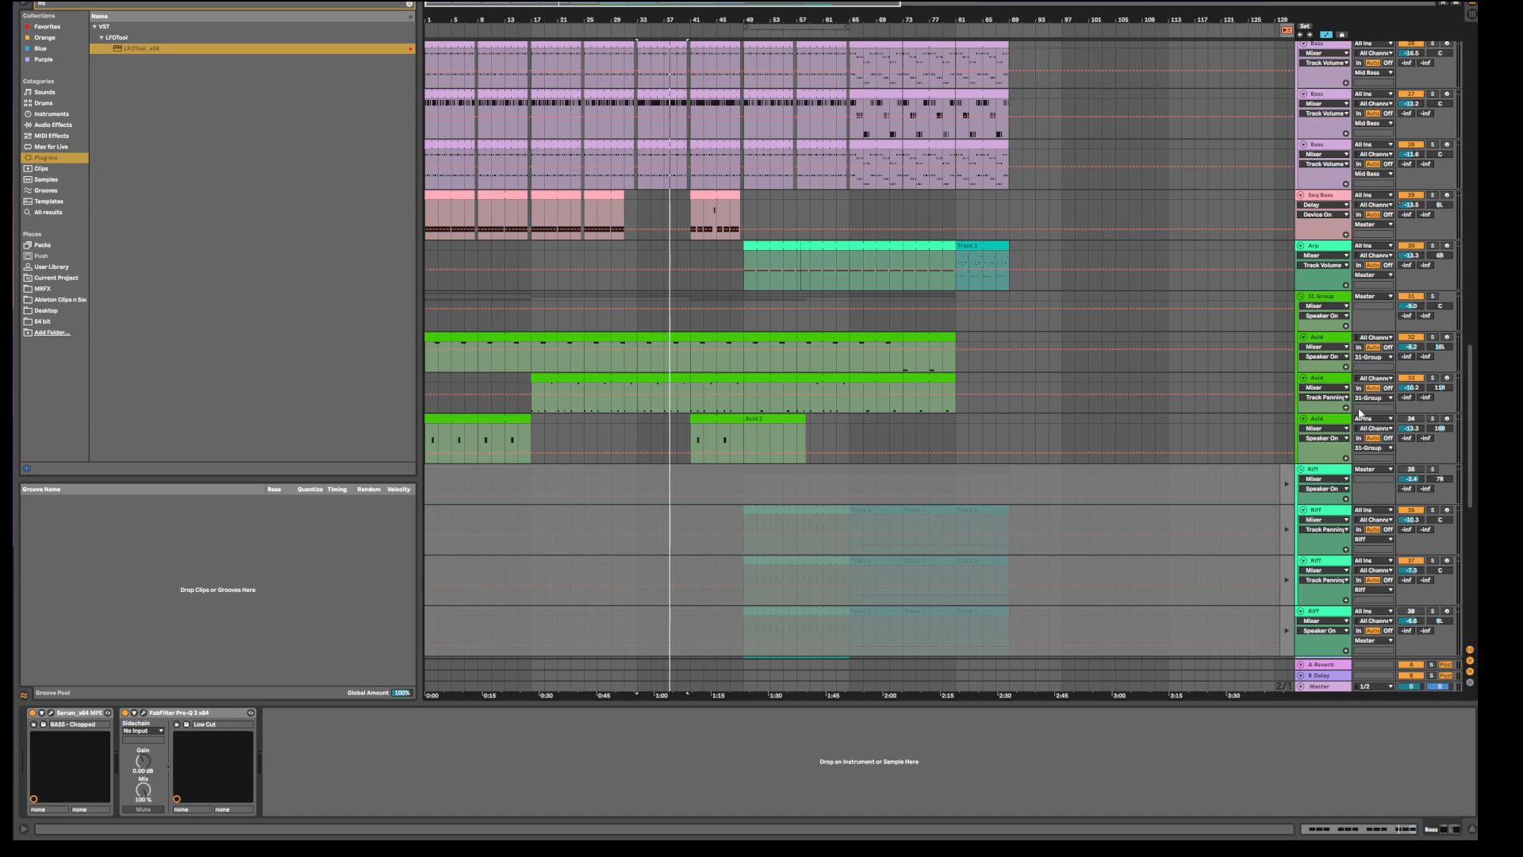